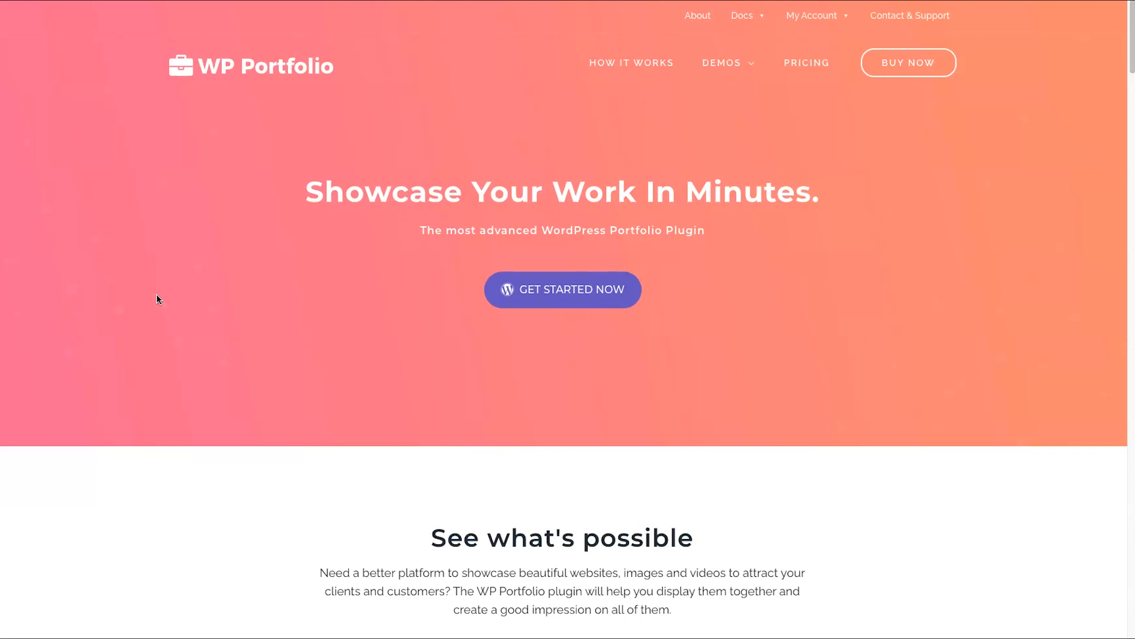
Step: Examine the website, image and video portfolio types described on the WP Portfolio homepage
scroll(157, 296, "down", 7)
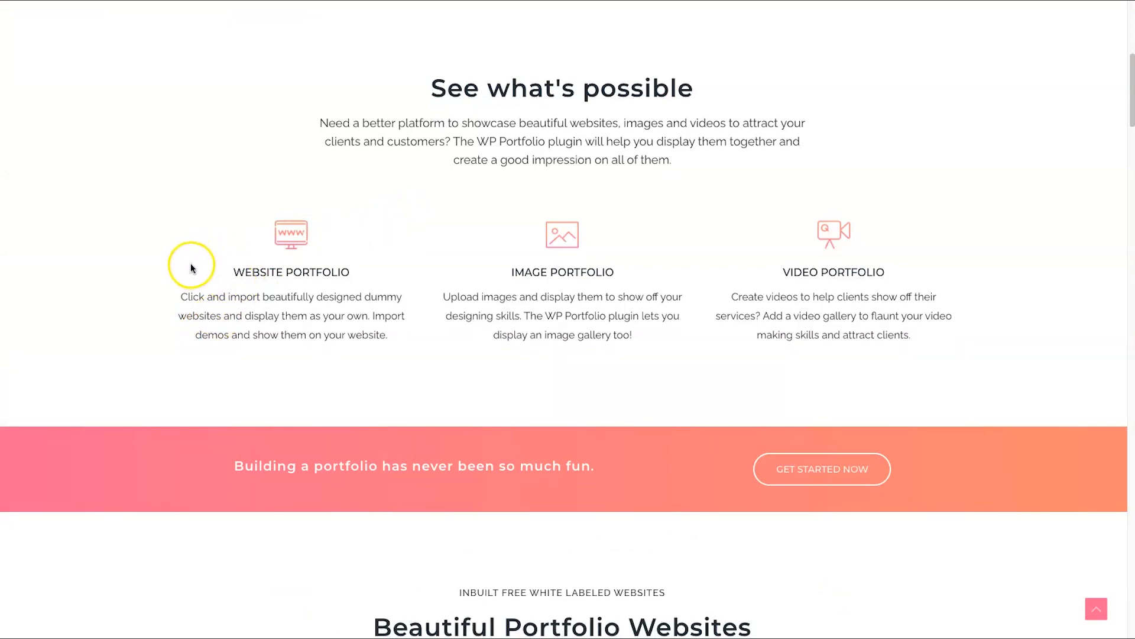
left_click(349, 263)
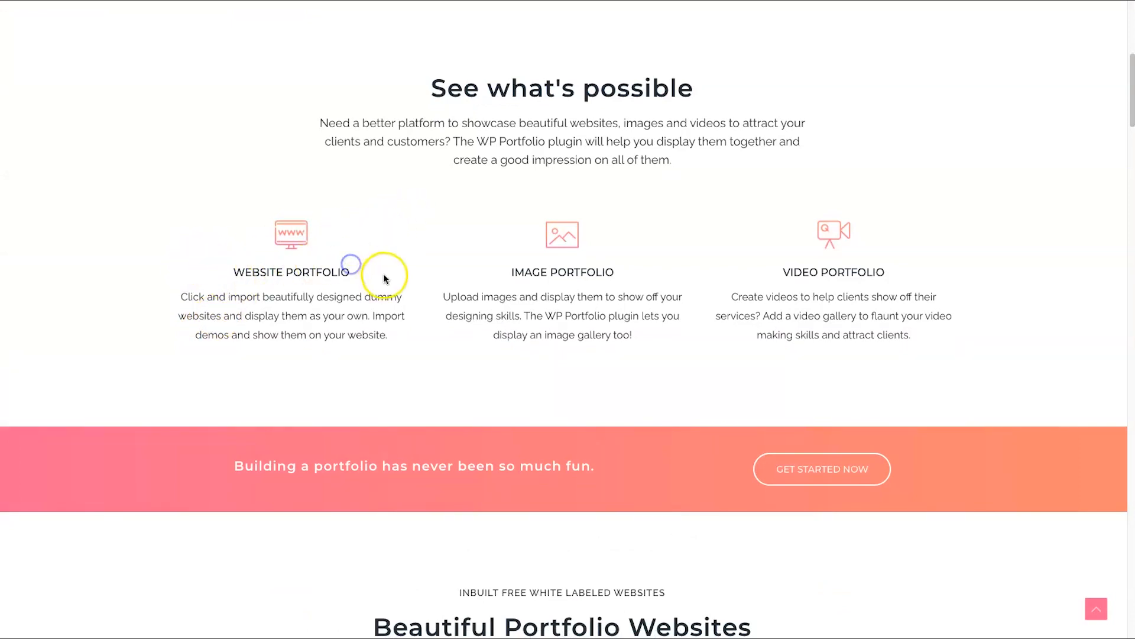
triple_click(654, 271)
triple_click(770, 278)
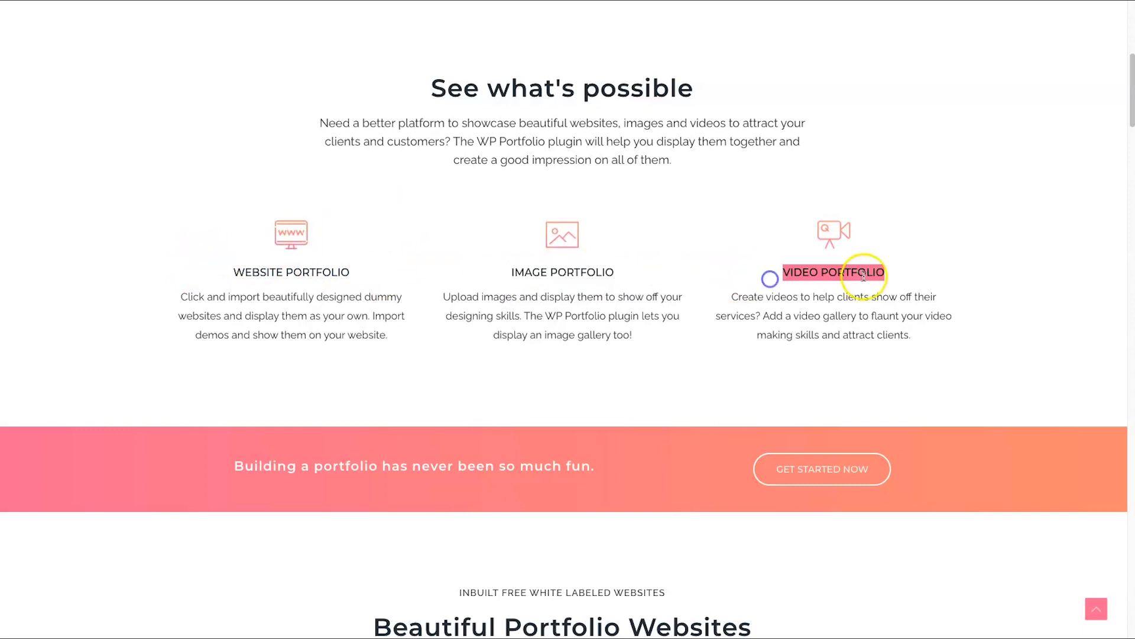
left_click(957, 271)
Step: Look over the inbuilt white-labeled website demos in the Beautiful Portfolio Websites section
scroll(720, 381, "down", 10)
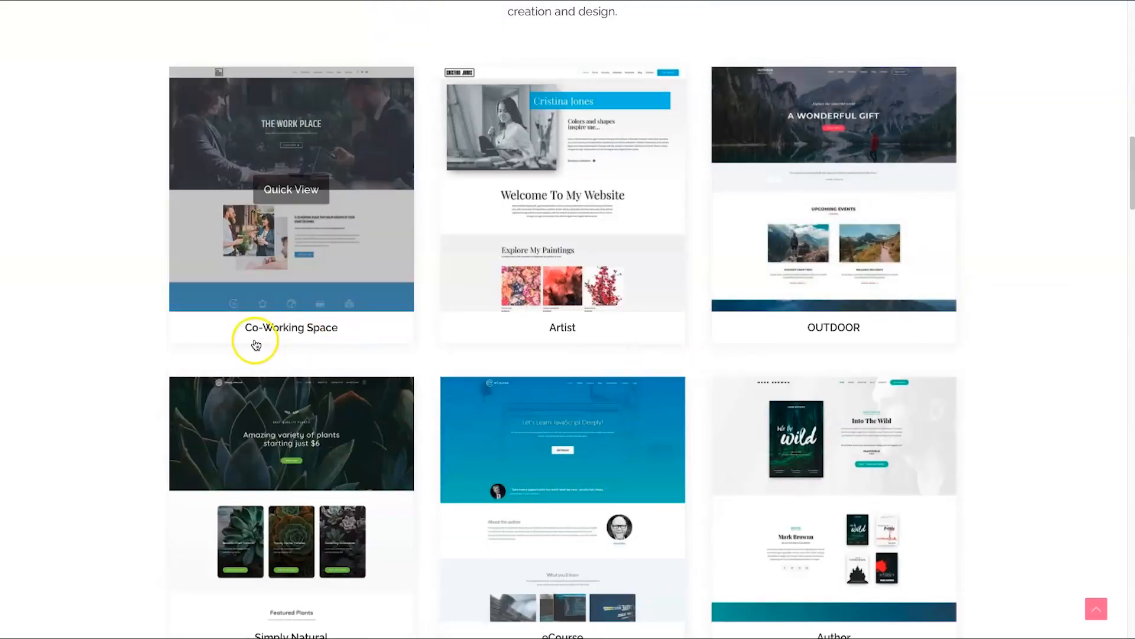
scroll(148, 260, "up", 3)
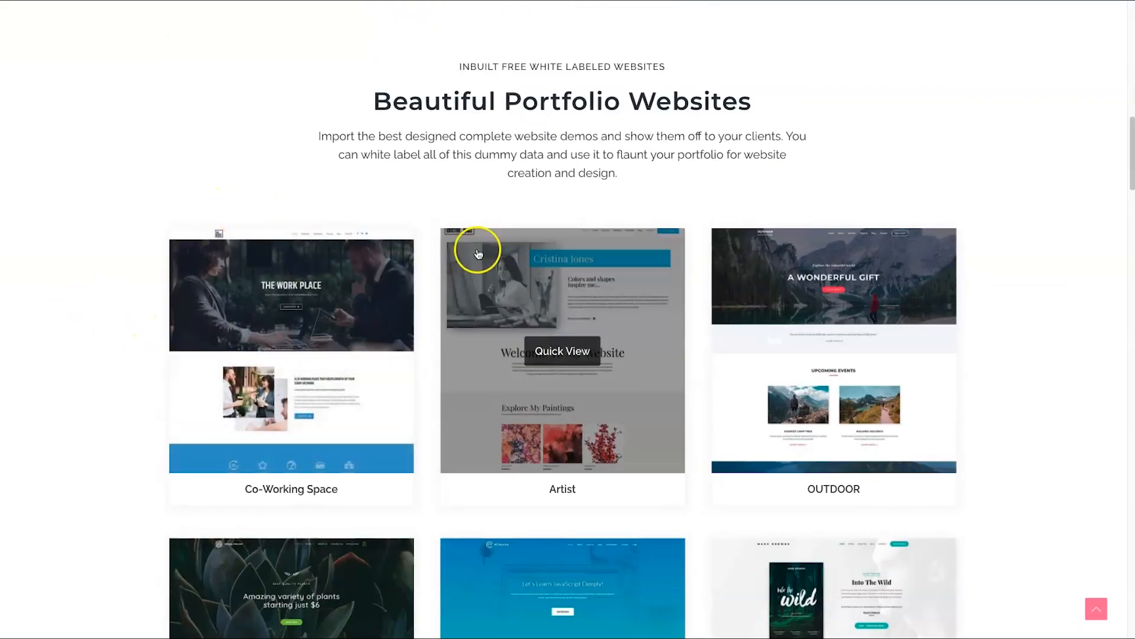
scroll(429, 370, "down", 3)
Step: Review the plugin's feature sections on page builder compatibility, customizable shortcodes, responsiveness and key features
scroll(429, 371, "down", 20)
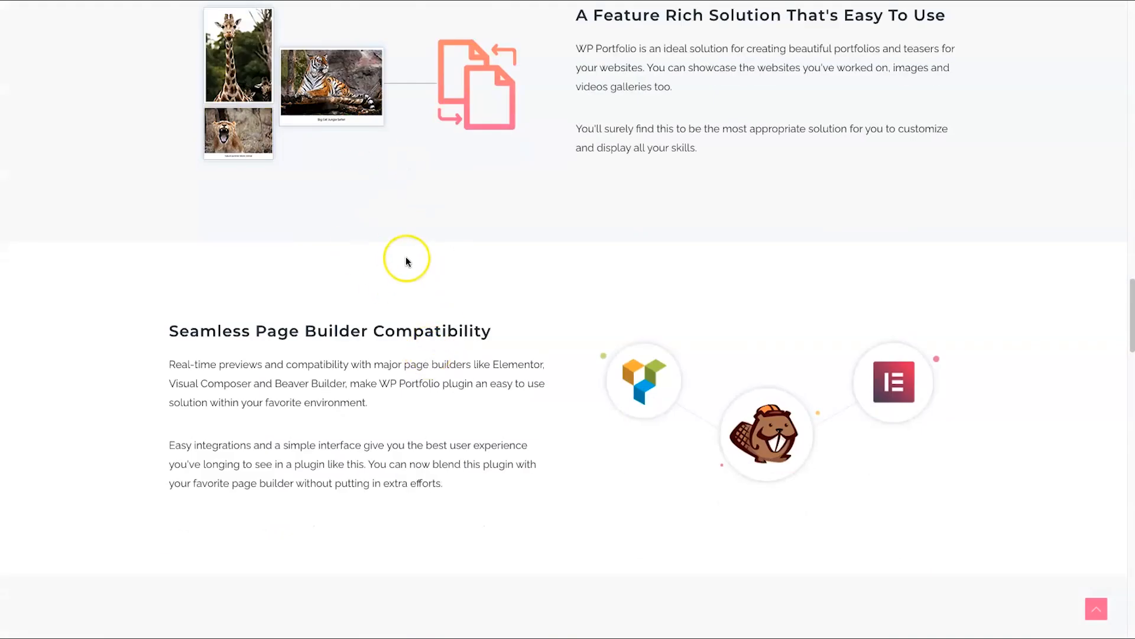
scroll(406, 261, "down", 7)
scroll(406, 253, "up", 3)
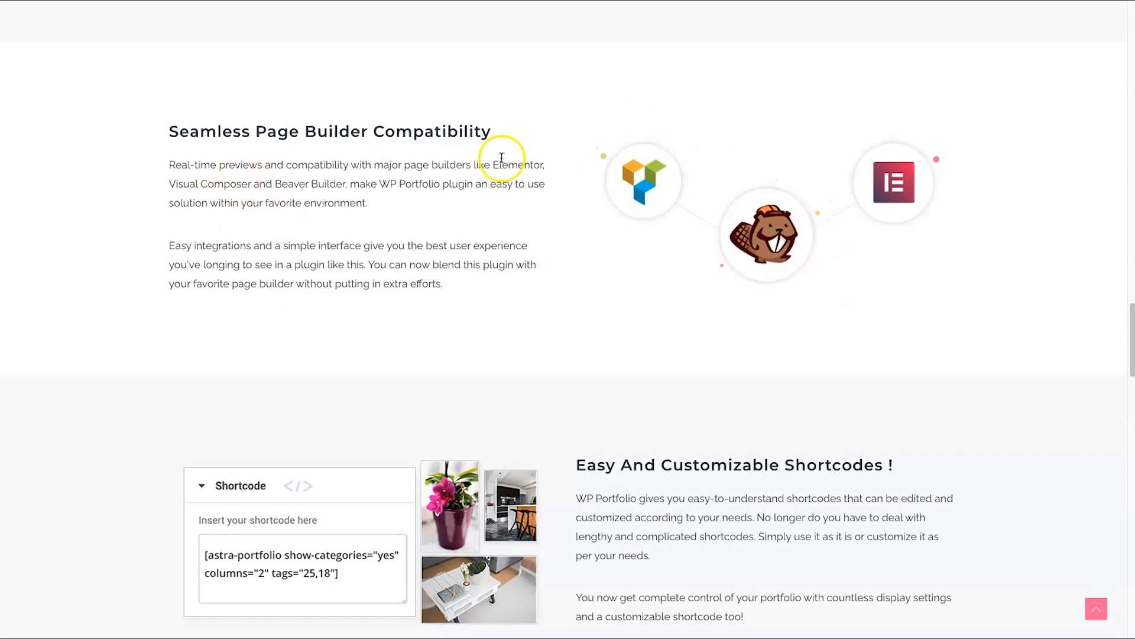
left_click_drag(493, 165, 528, 165)
left_click_drag(293, 184, 365, 182)
left_click_drag(179, 184, 235, 185)
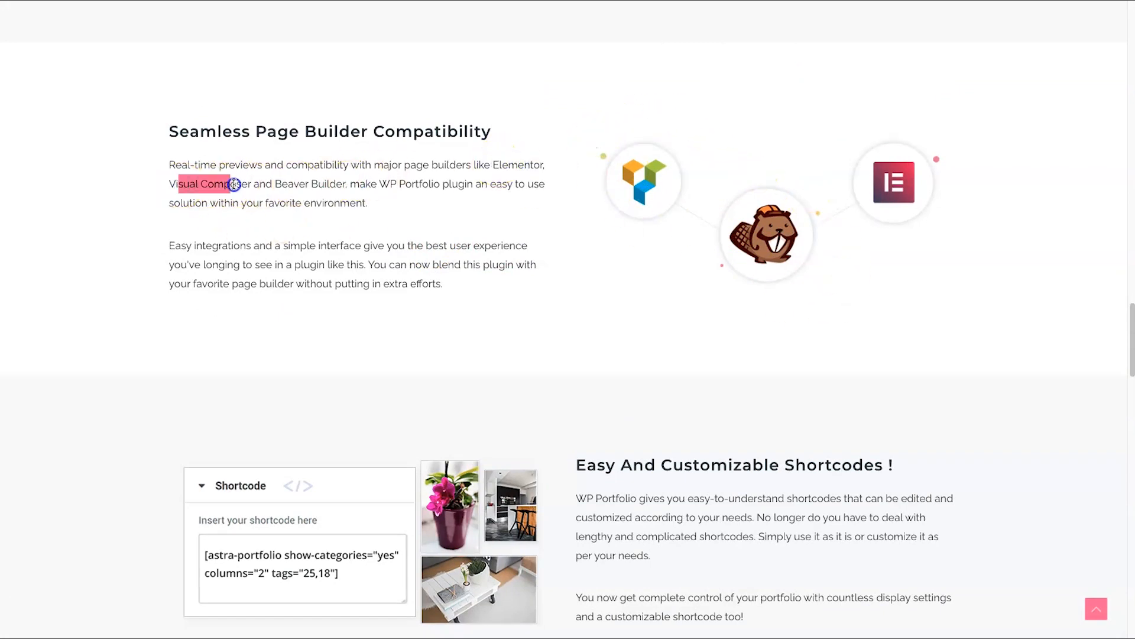
scroll(548, 304, "down", 7)
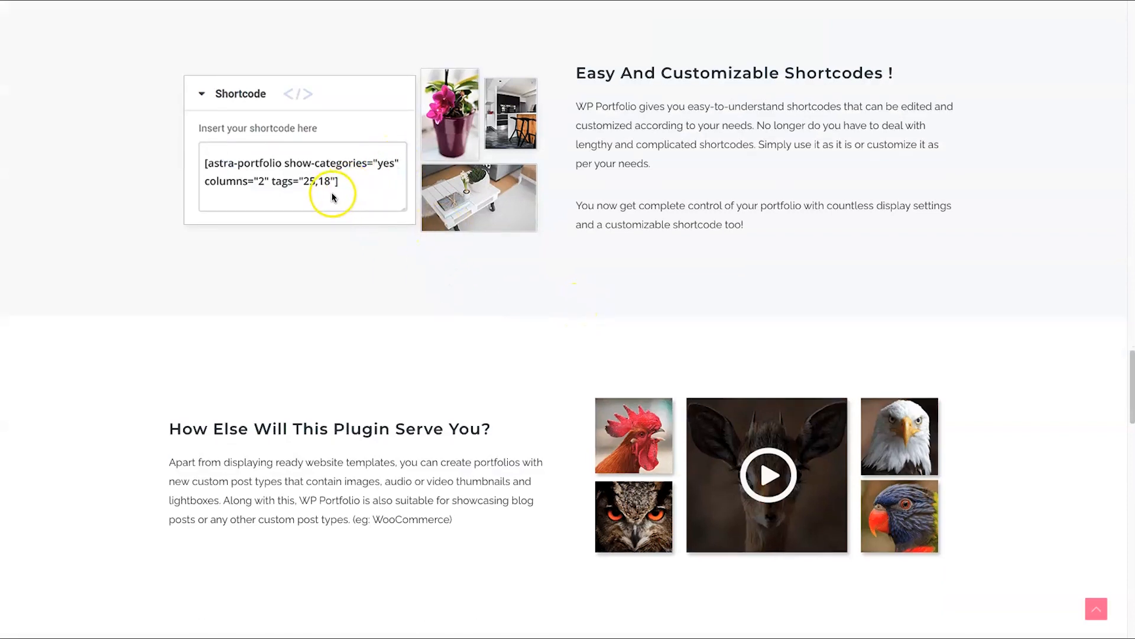
scroll(405, 232, "down", 10)
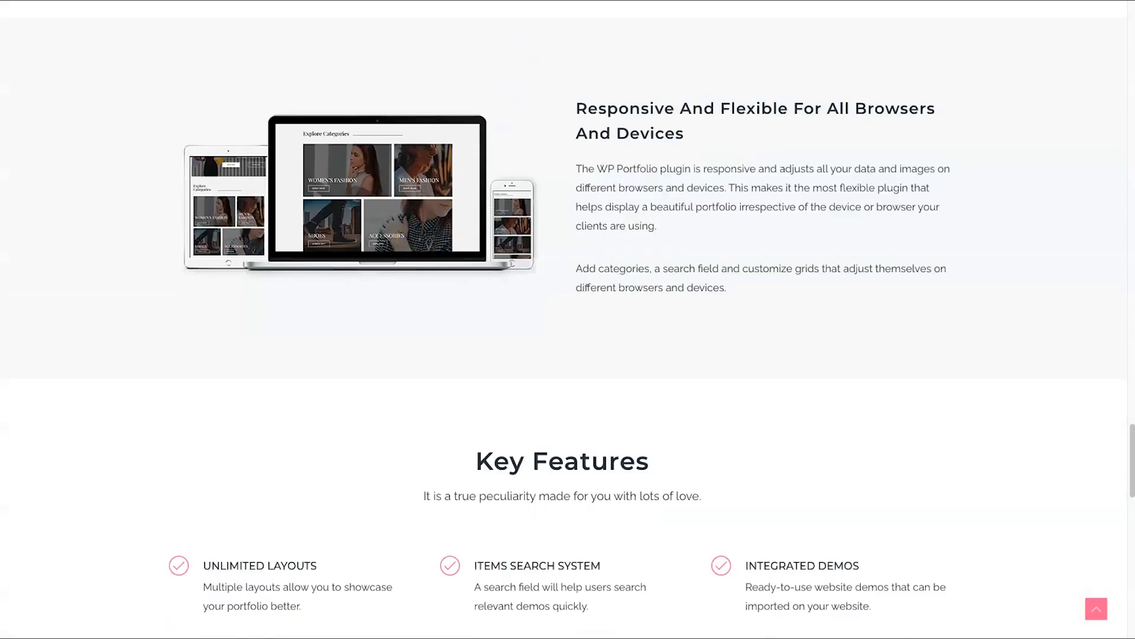
Step: Open the WP Portfolio pricing page and examine the single-plugin plan's annual price and feature list, including unlimited website usage
scroll(590, 126, "up", 20)
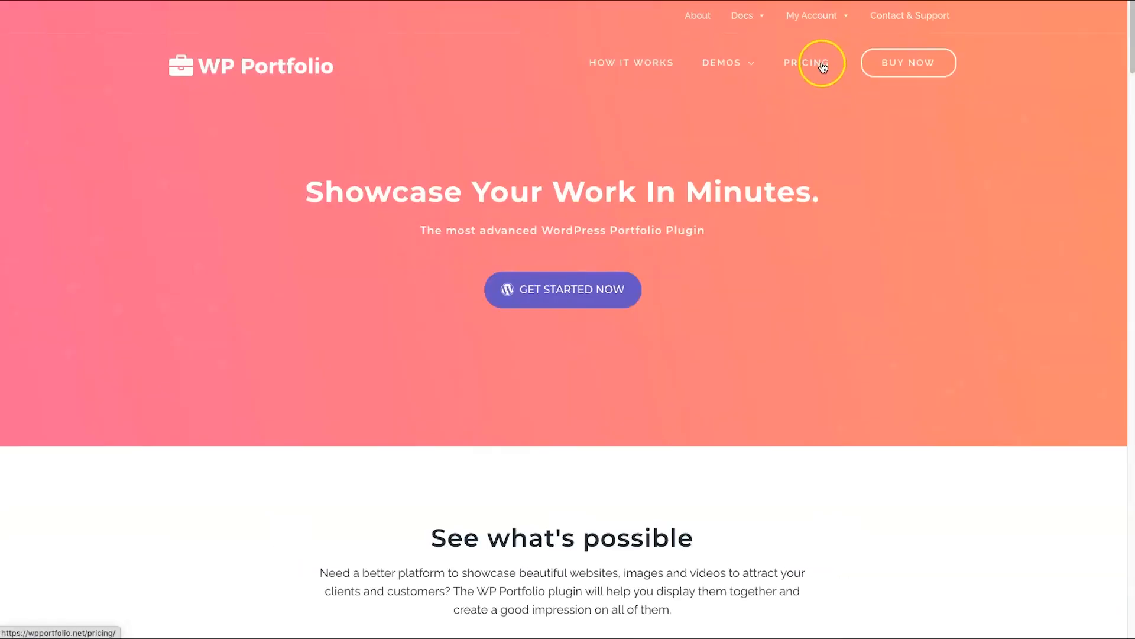
left_click(823, 67)
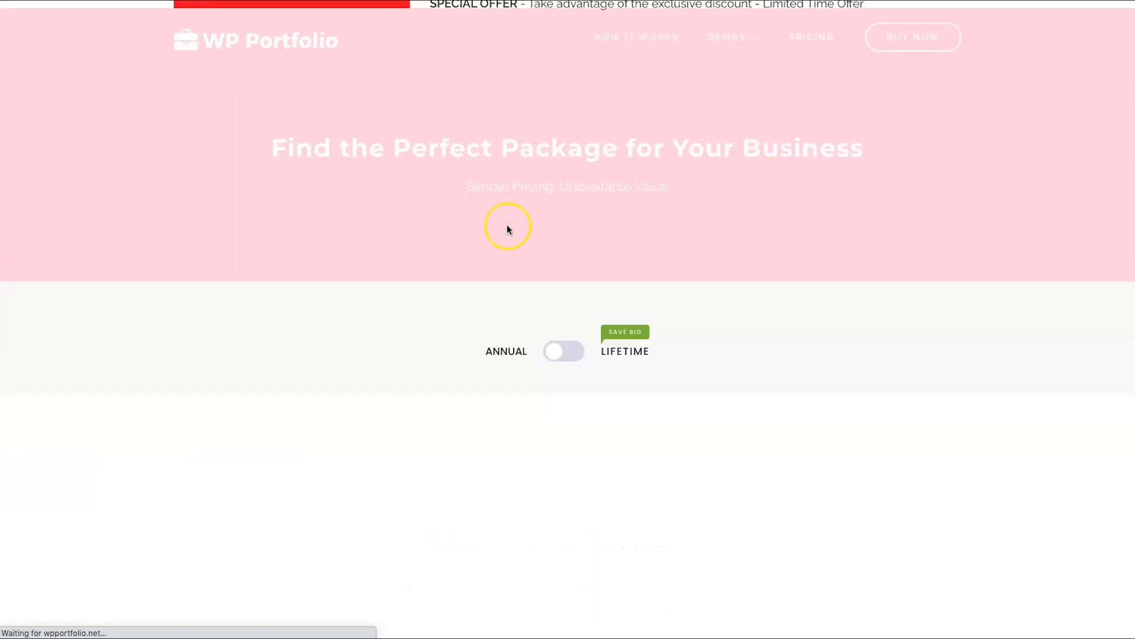
scroll(379, 384, "down", 2)
scroll(339, 353, "down", 1)
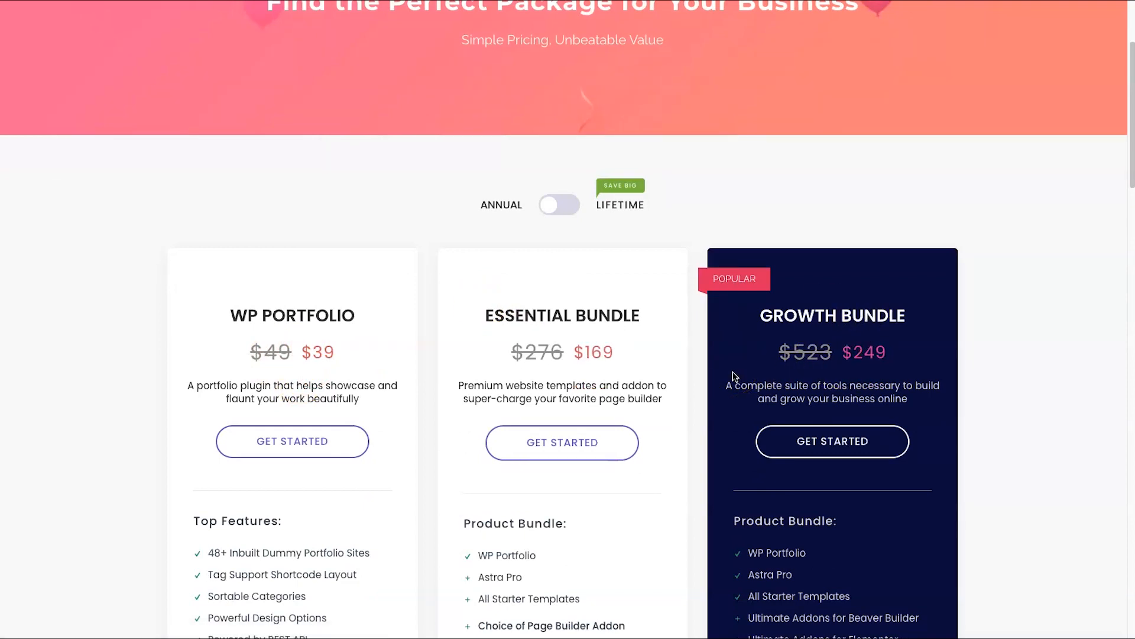
left_click(368, 358)
scroll(368, 359, "up", 1)
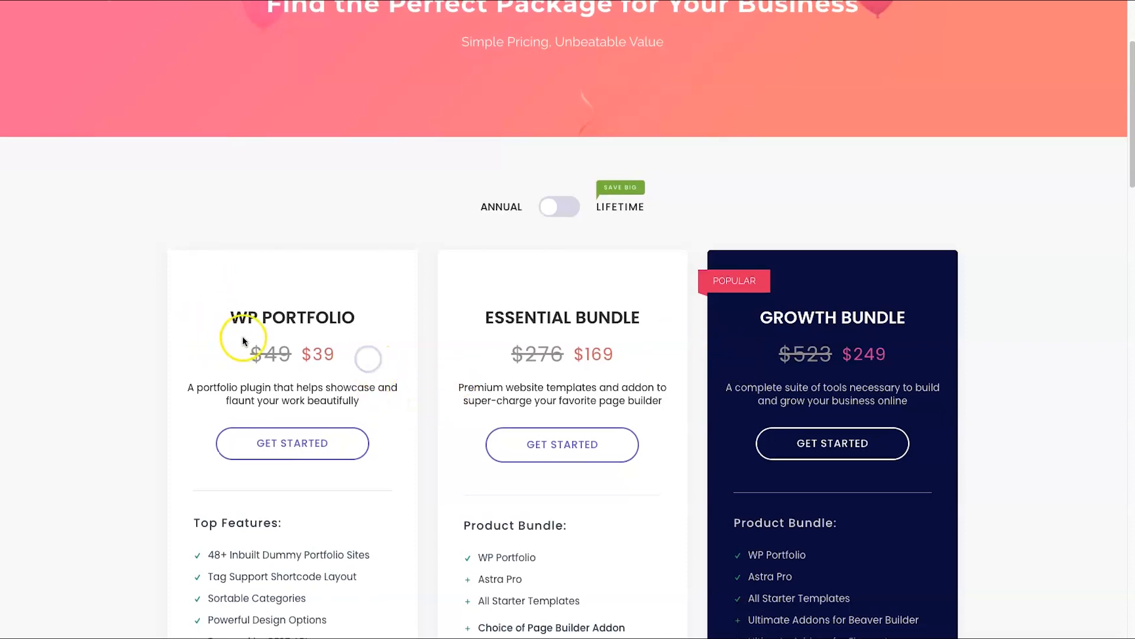
scroll(220, 319, "down", 2)
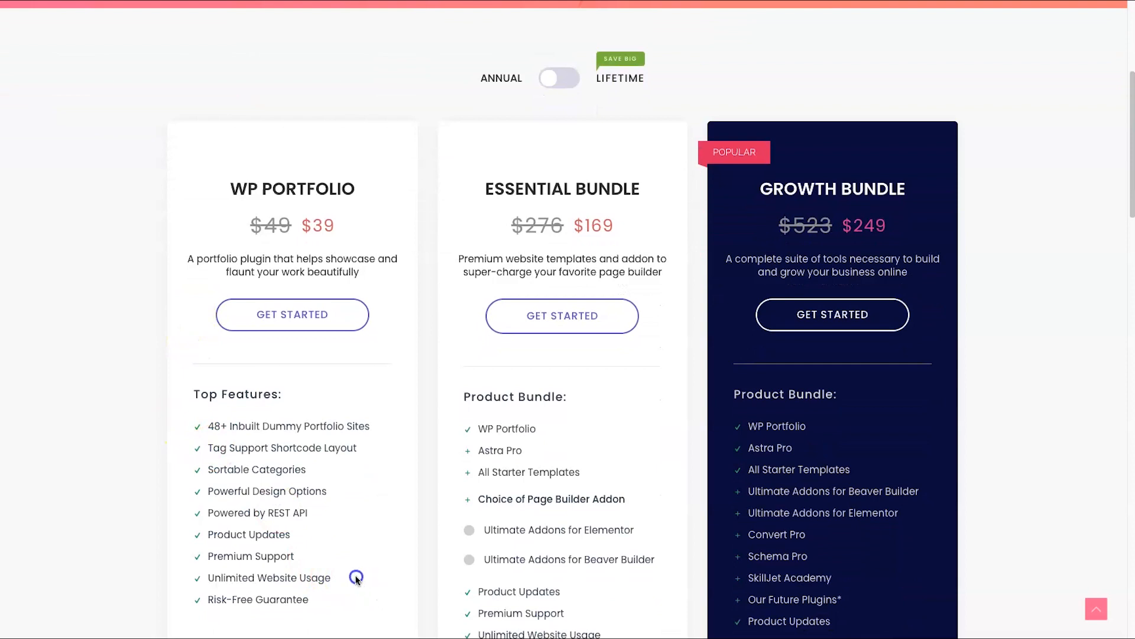
left_click_drag(356, 578, 232, 568)
left_click(215, 573)
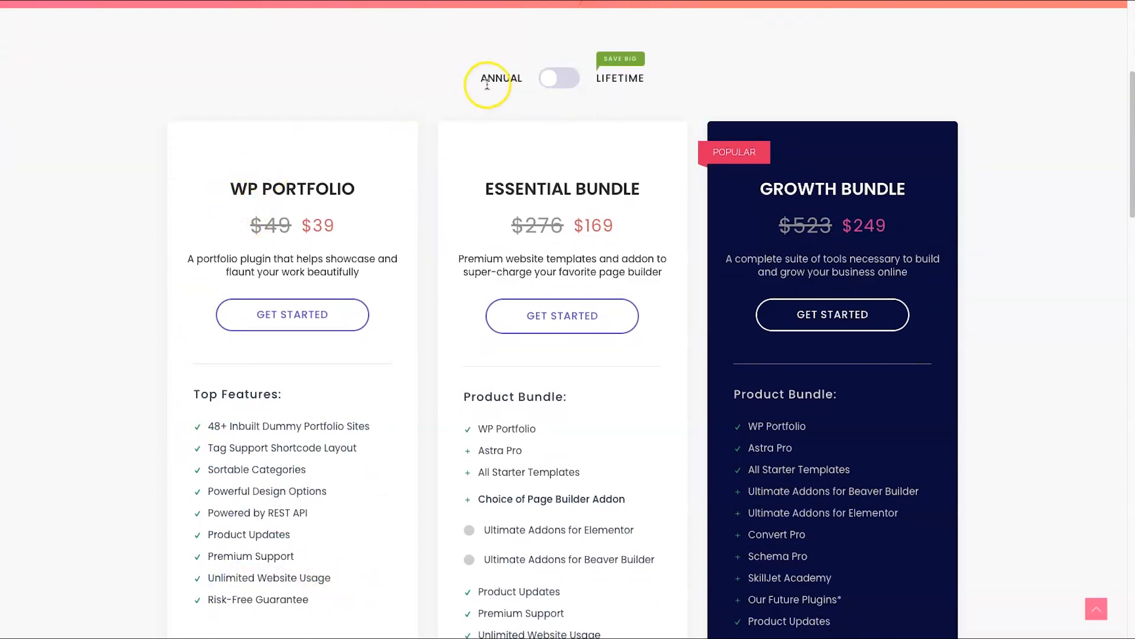
Step: Check the WP Portfolio plan's one-time price under lifetime pricing, and return to annual pricing to view the bundles
left_click(565, 84)
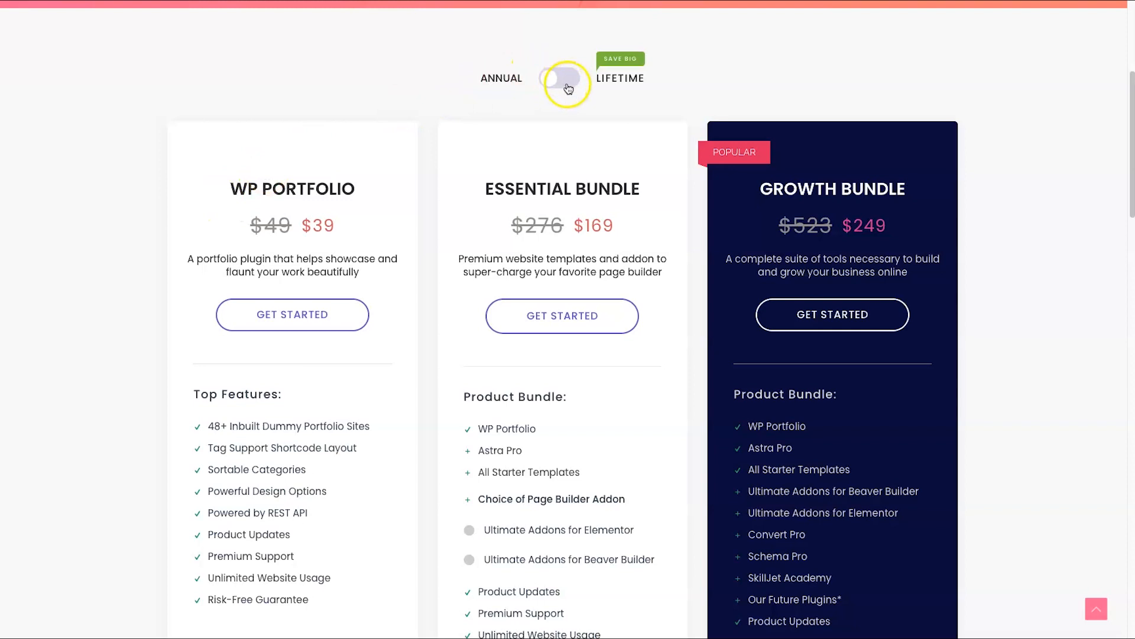
left_click_drag(244, 220, 313, 222)
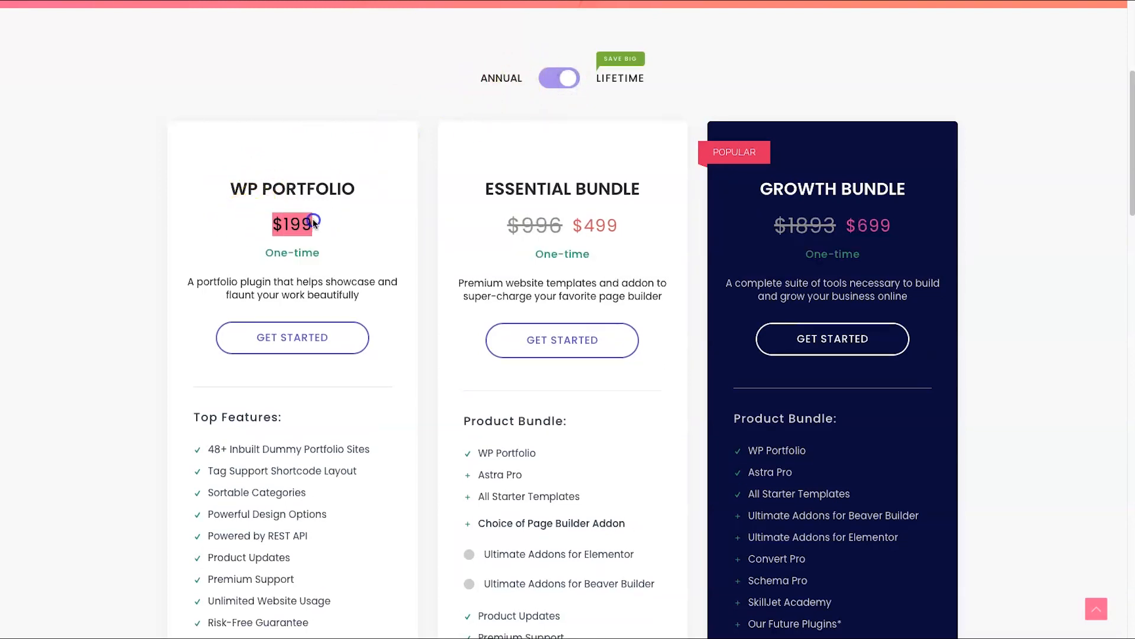
left_click(269, 254)
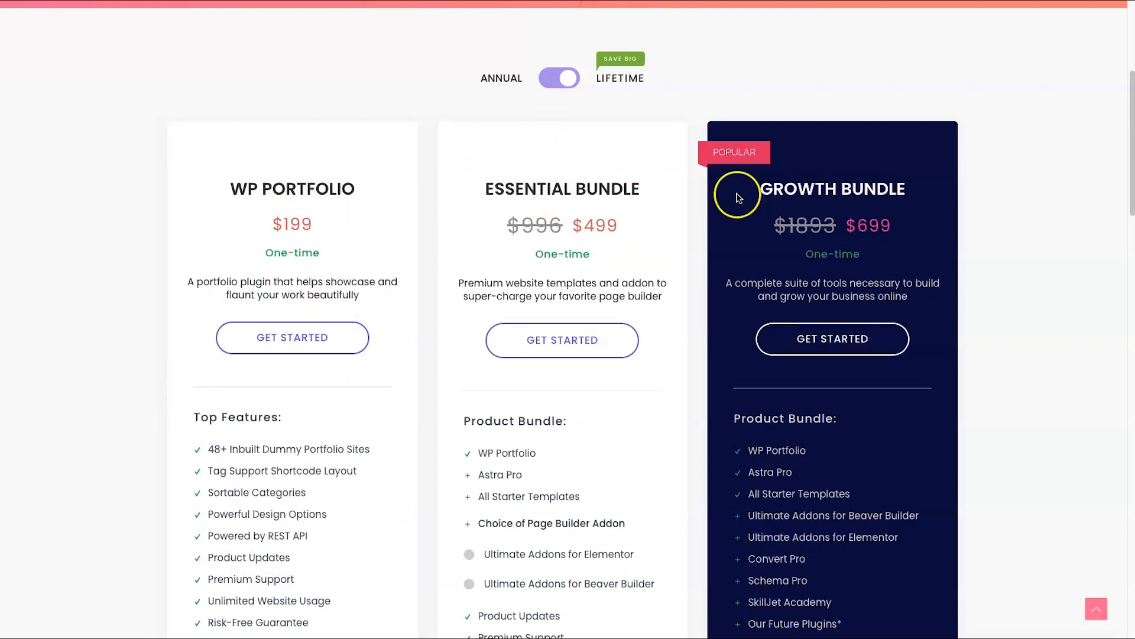
left_click(563, 78)
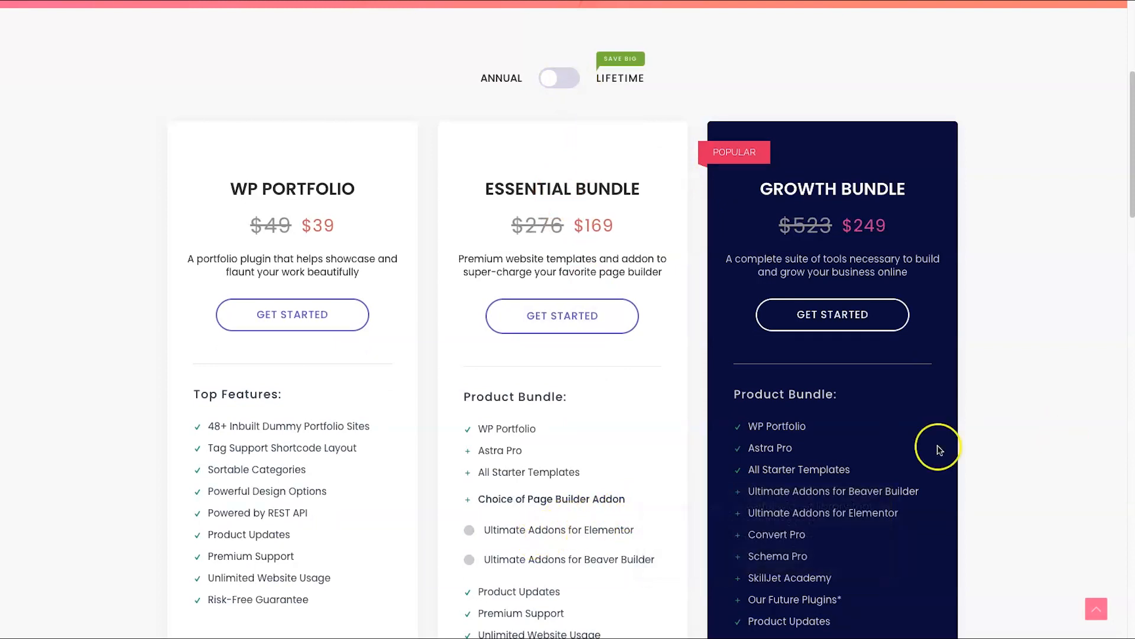
mouse_move(790, 555)
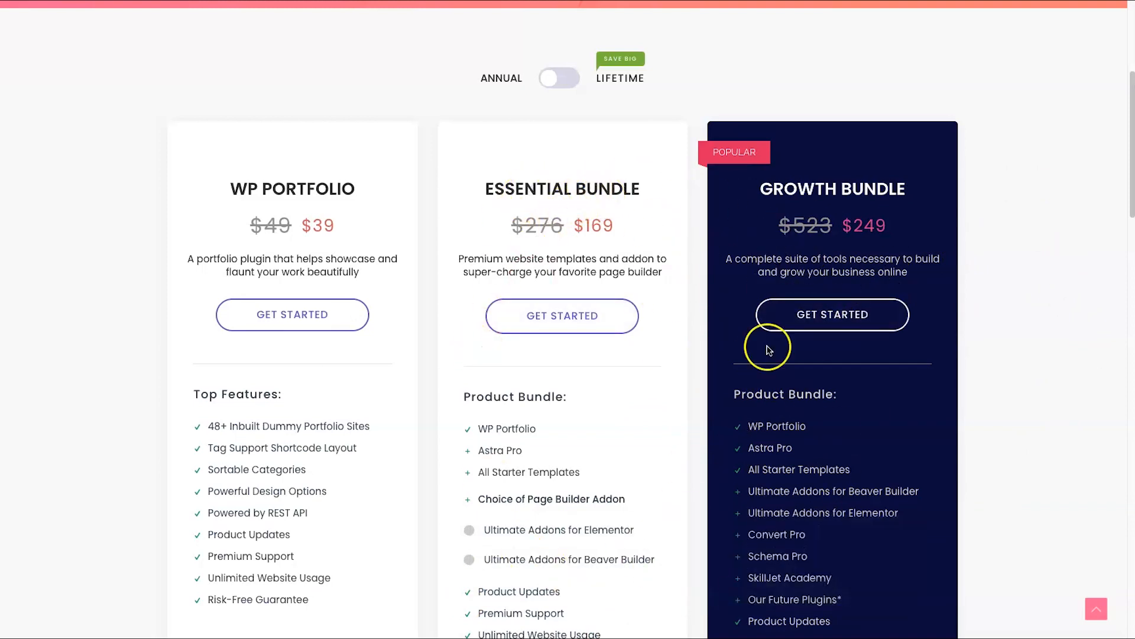
Step: Check the Growth Bundle's regular price under lifetime pricing and switch the plans back to annual
left_click(565, 79)
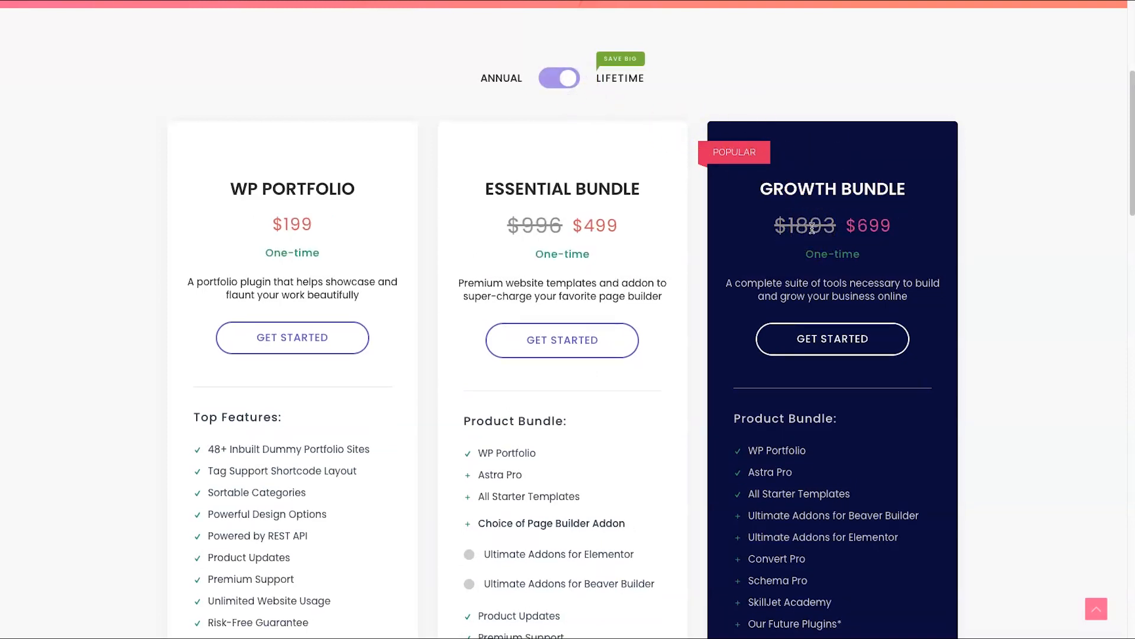
left_click_drag(773, 227, 828, 226)
left_click(738, 200)
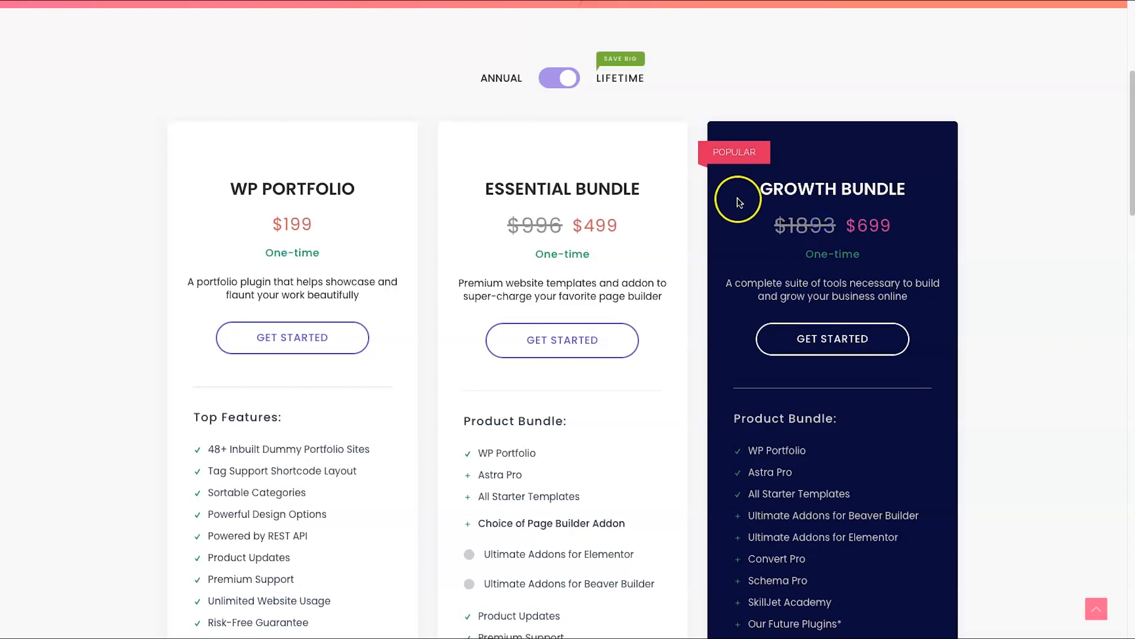
left_click(567, 81)
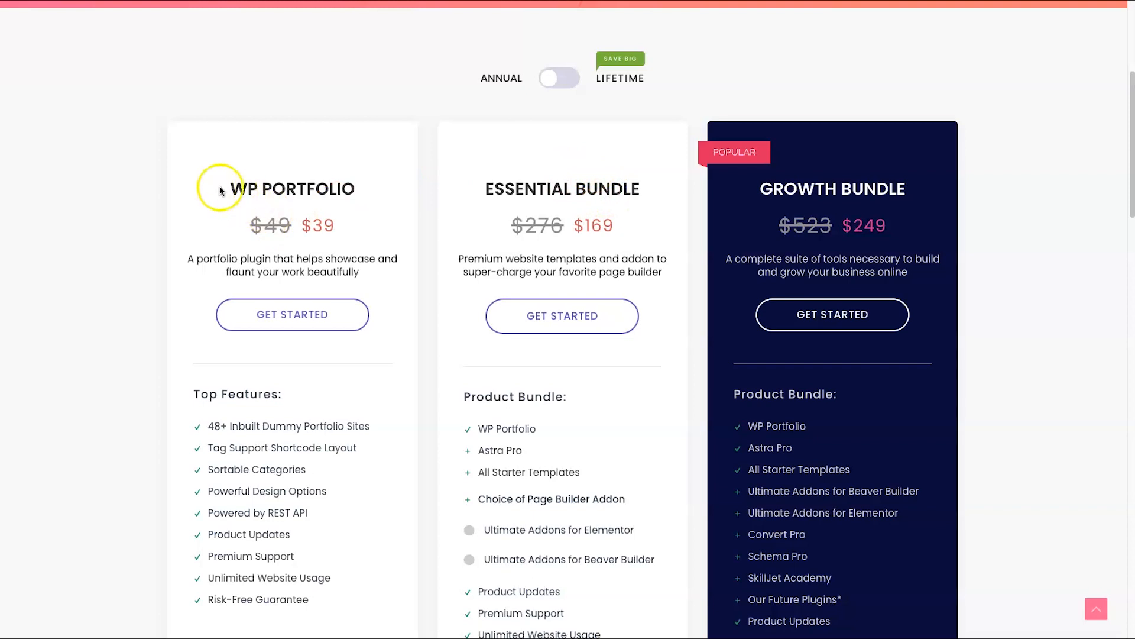
Step: Examine the WP Portfolio plan's discounted annual price
left_click_drag(220, 191, 359, 177)
left_click_drag(336, 225, 313, 228)
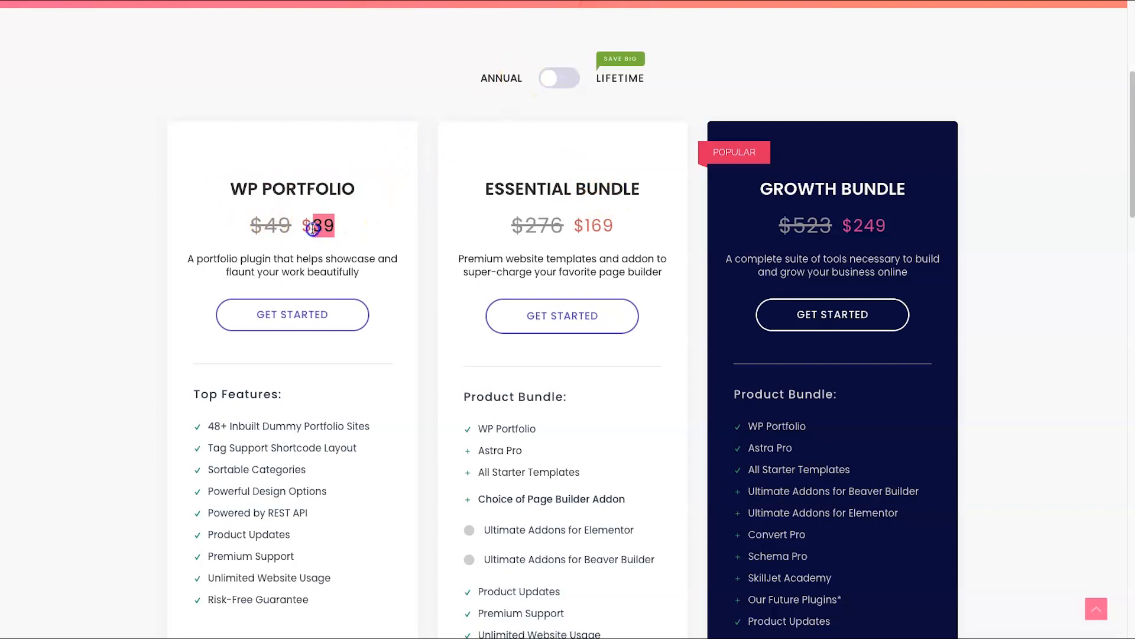
left_click(301, 231)
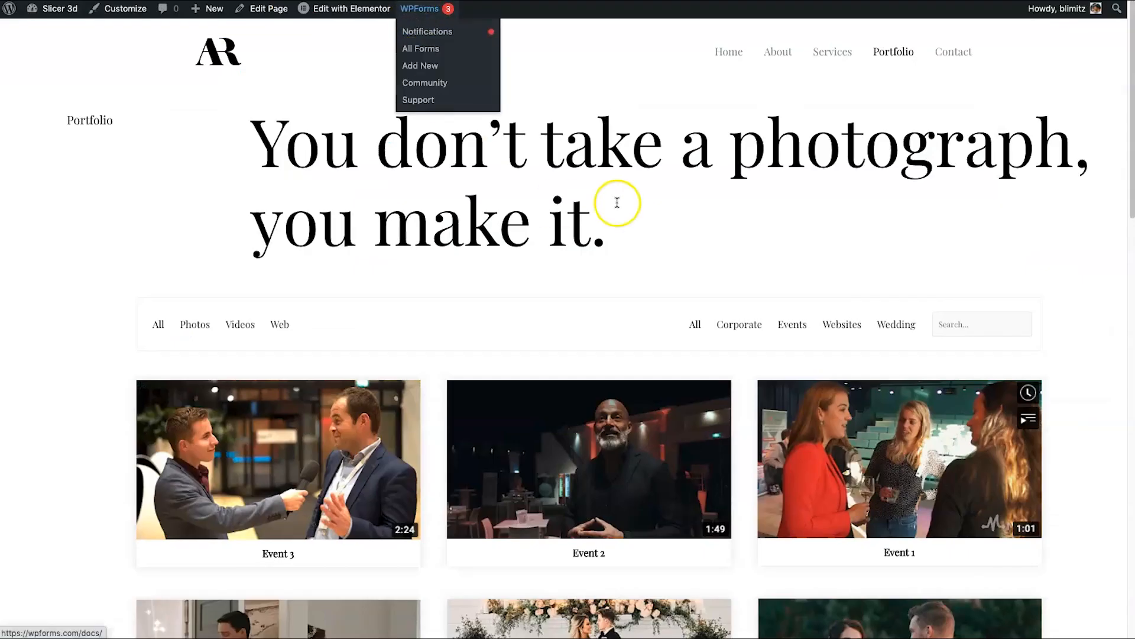
Step: View the photography demo site's Home page and return to its Portfolio page
left_click(722, 53)
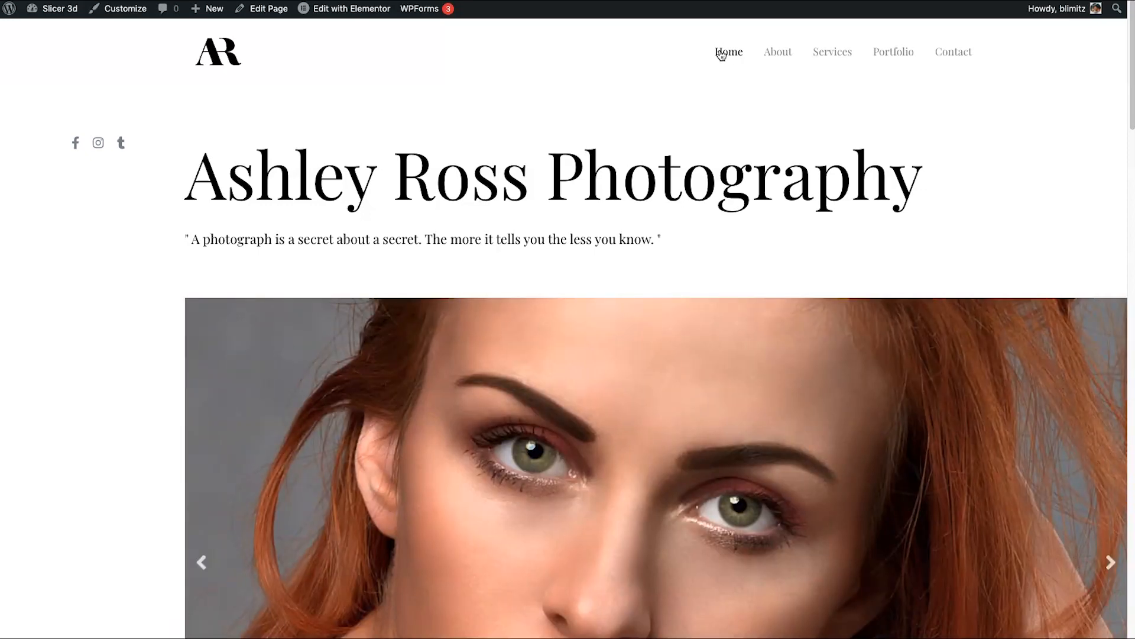
left_click(878, 57)
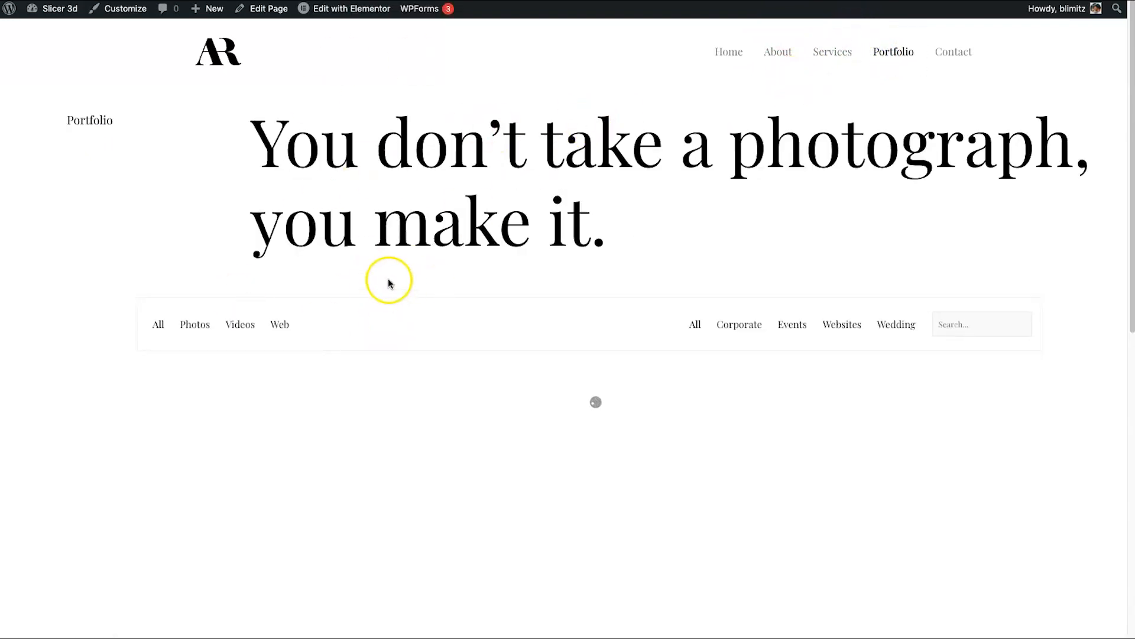
Step: Filter the portfolio by Photos and browse the gallery of photo items
left_click(201, 324)
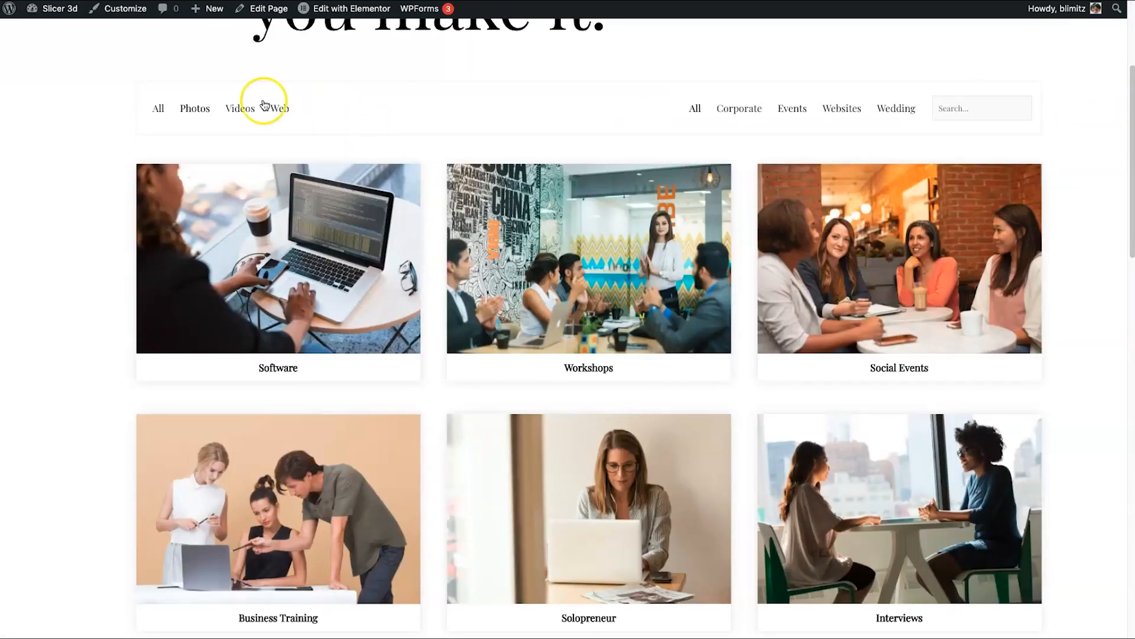
scroll(408, 193, "down", 15)
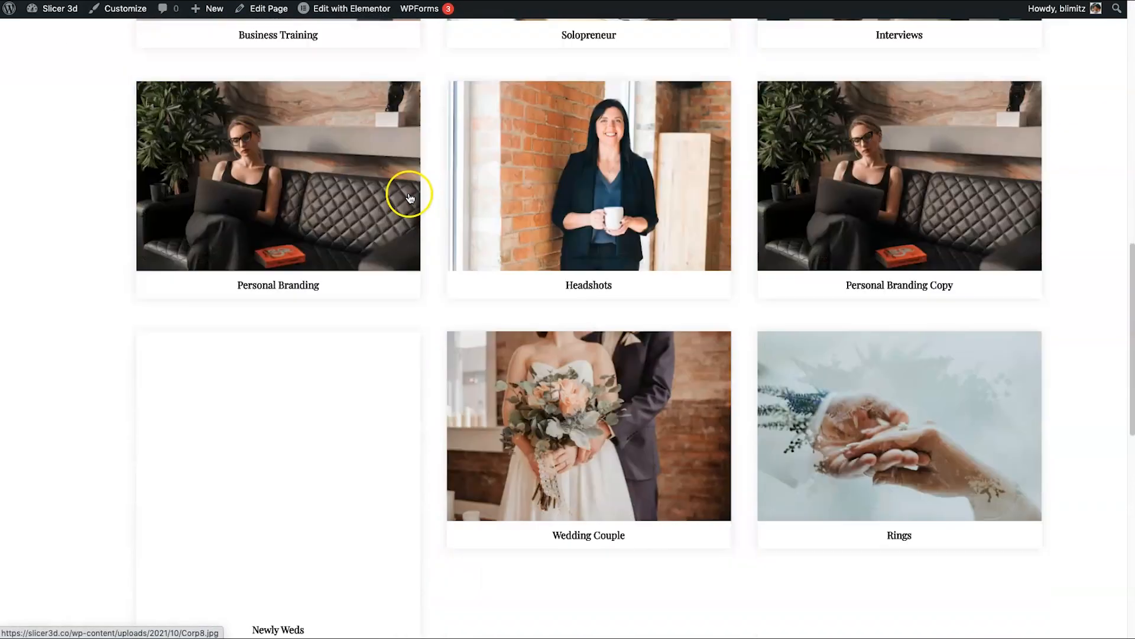
scroll(376, 208, "up", 15)
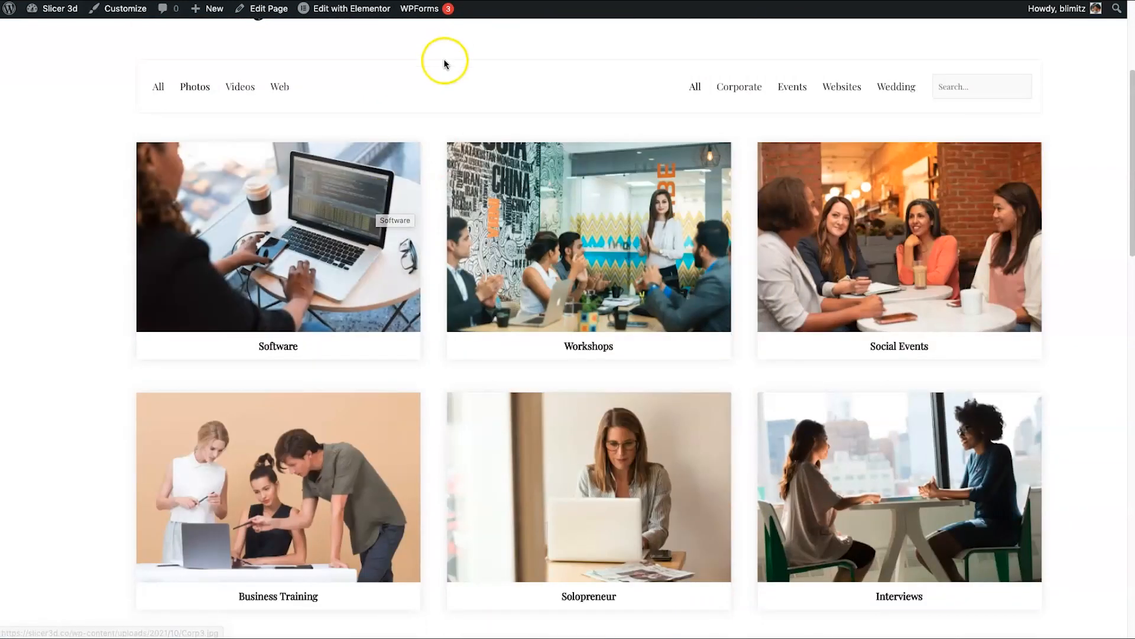
scroll(186, 244, "up", 3)
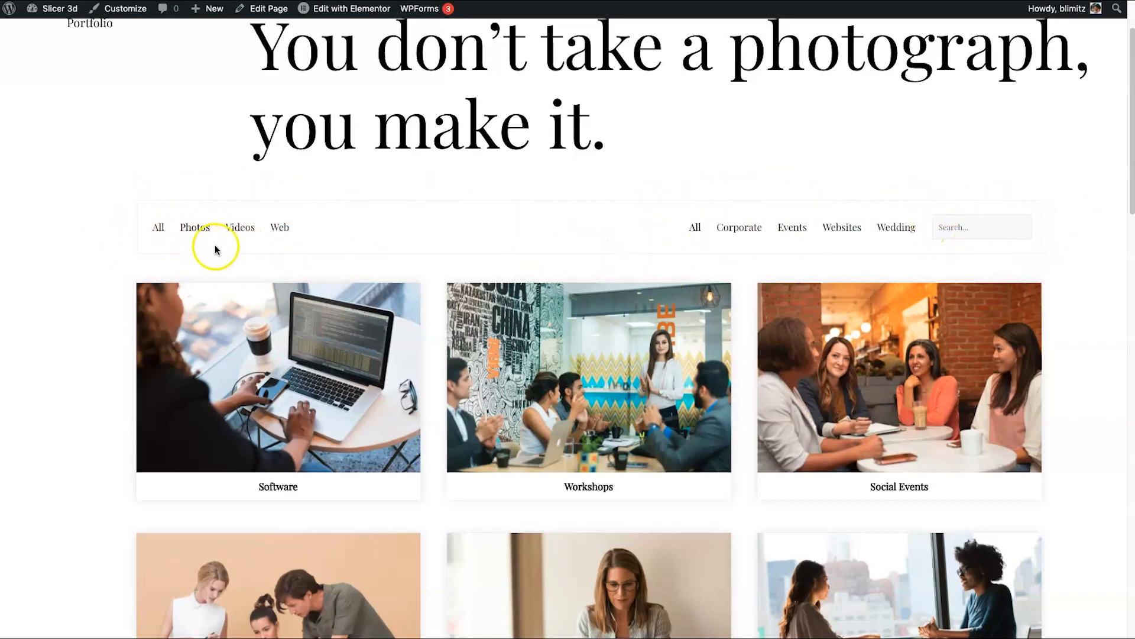
Step: Select the Photos filter again and look through the photo items down to the wedding pictures
mouse_move(221, 292)
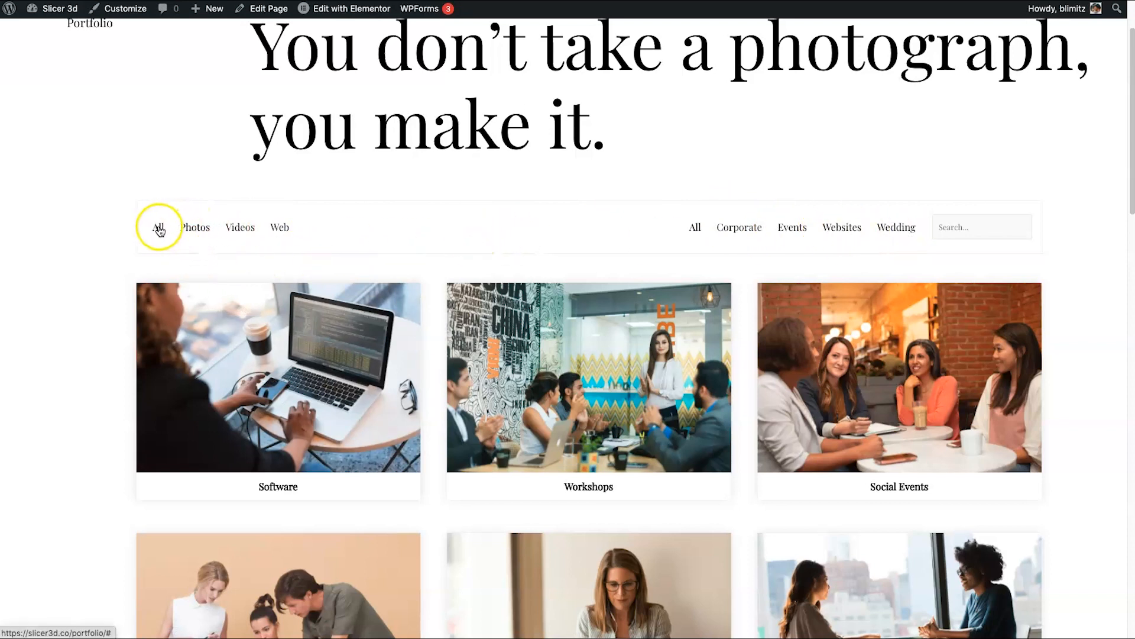
left_click(191, 227)
scroll(190, 227, "down", 3)
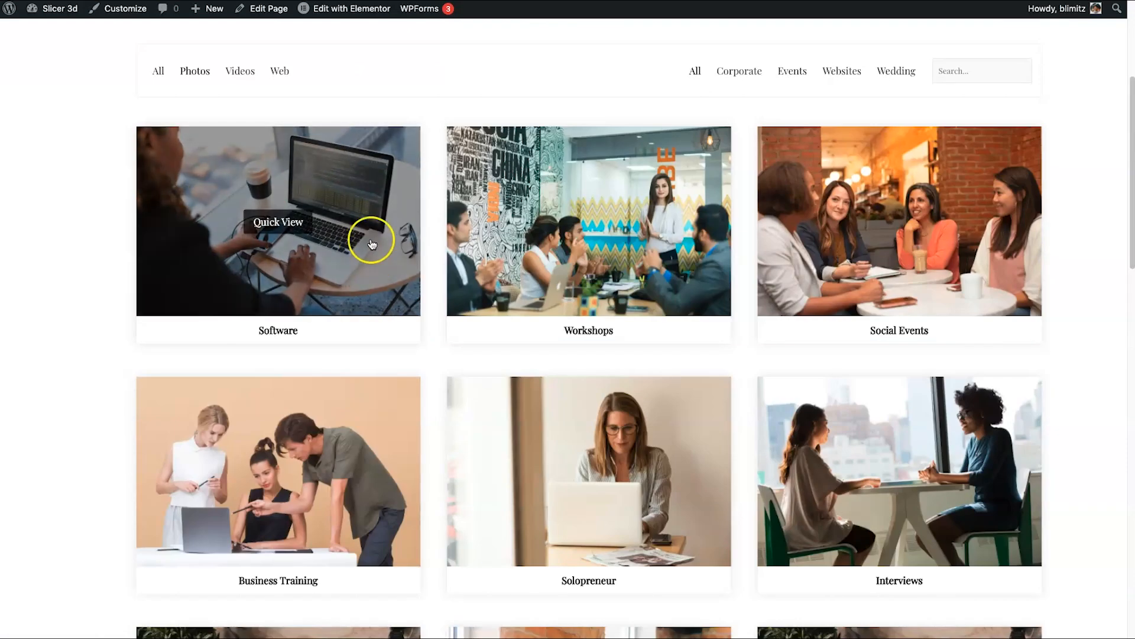
scroll(601, 438, "down", 15)
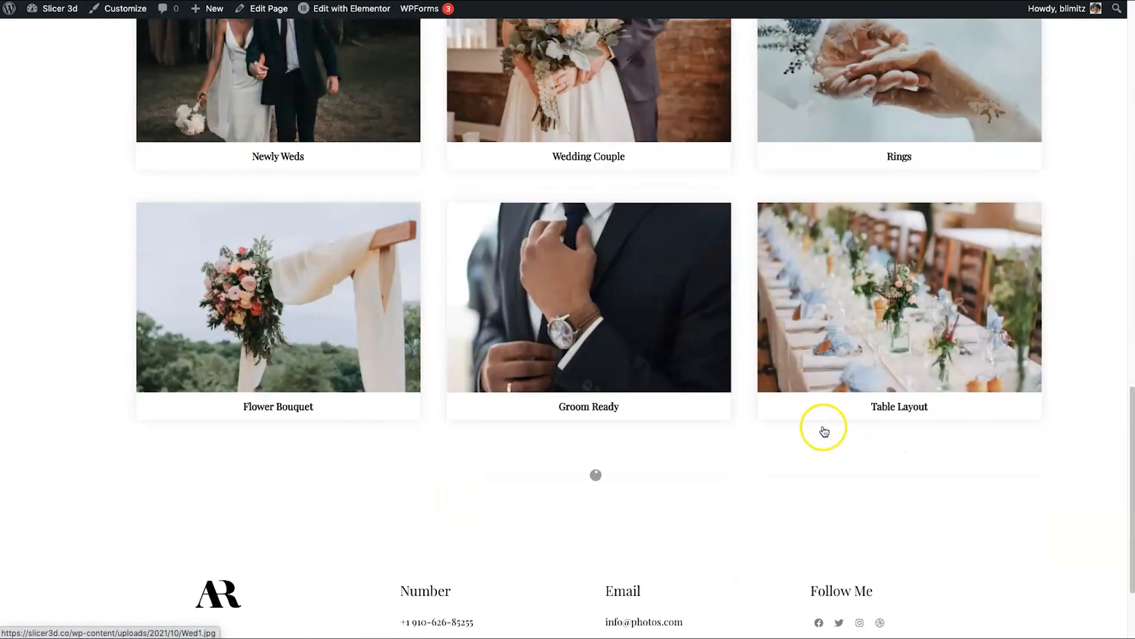
Step: Filter the portfolio by Videos and mute the computer's sound
scroll(816, 426, "up", 10)
scroll(591, 384, "up", 10)
left_click(249, 223)
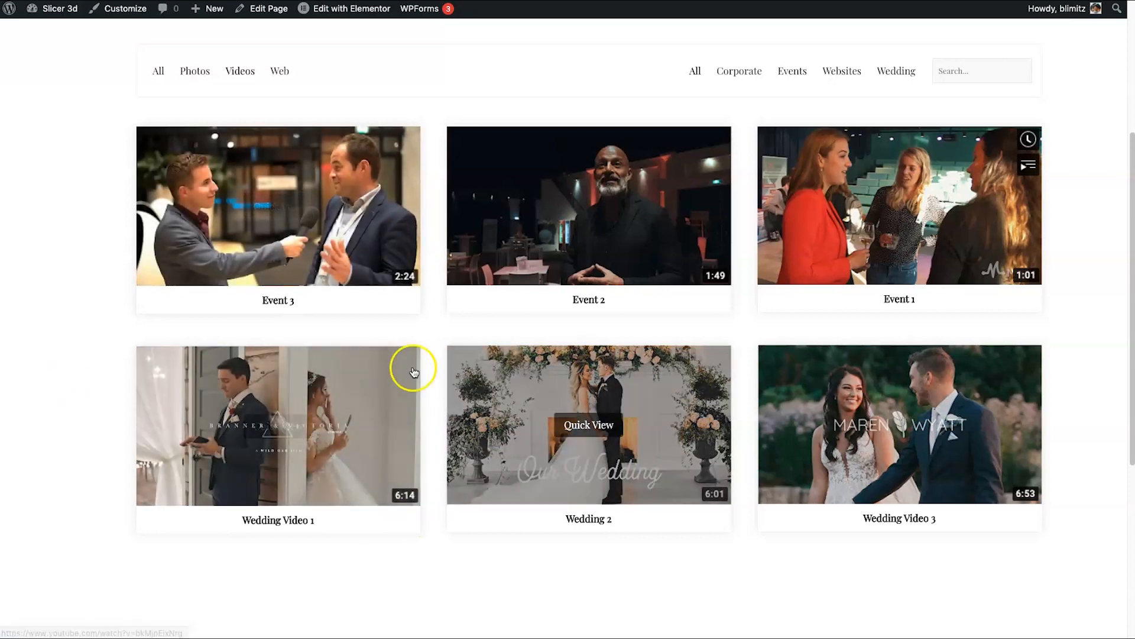
key("XF86AudioMute")
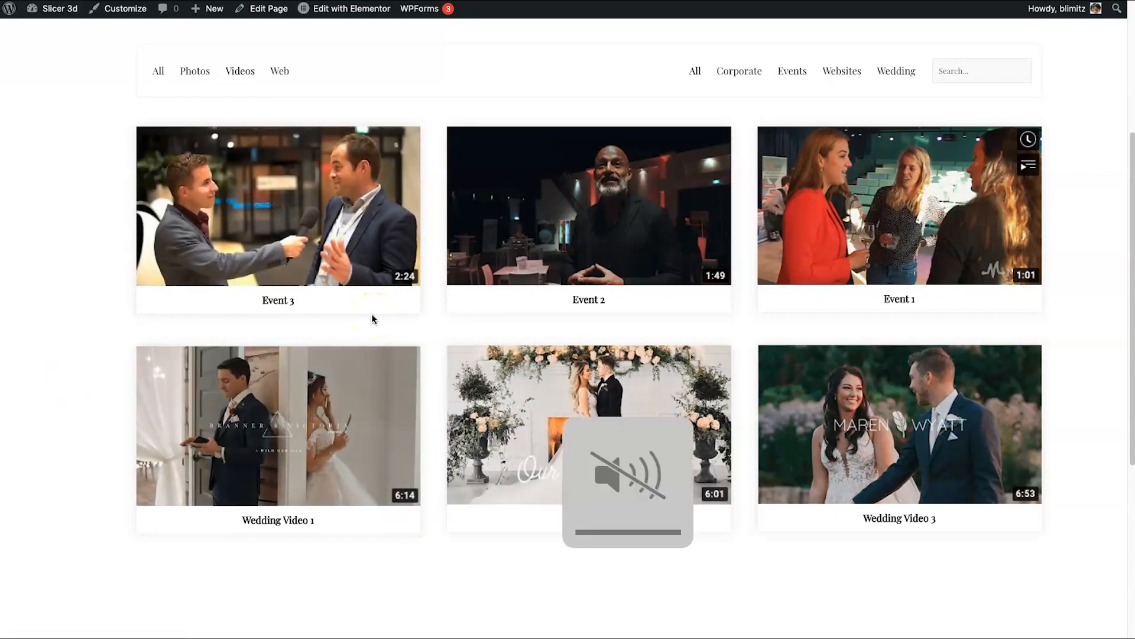
Step: Open the Wedding Video 1 item in its quick view, play the video and close the popup
left_click(289, 424)
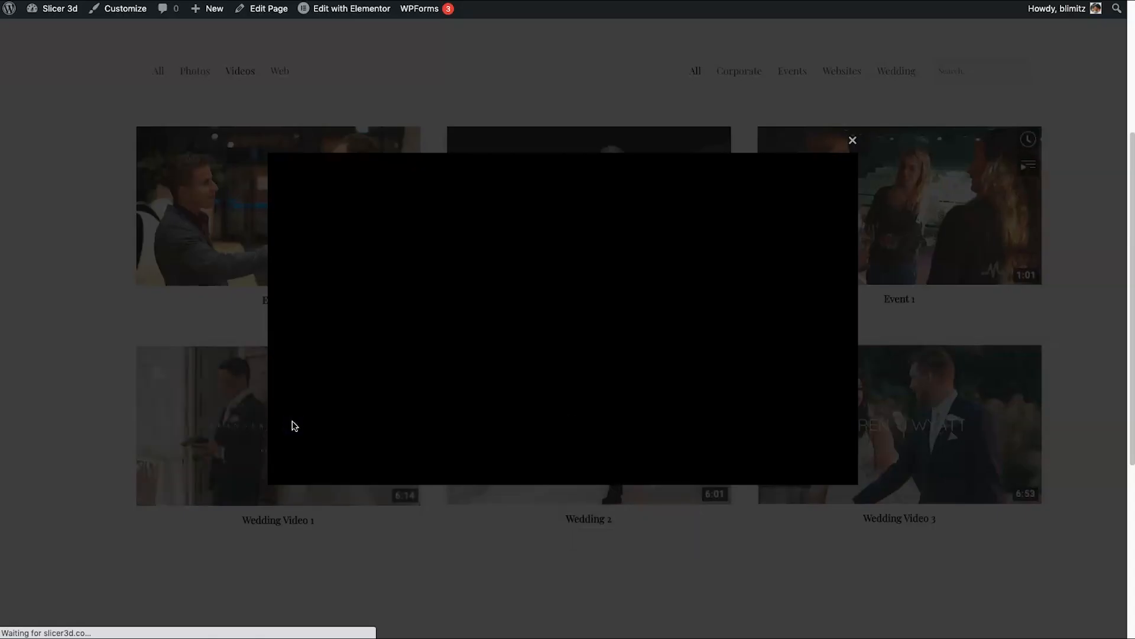
left_click(357, 367)
left_click(601, 407)
left_click(535, 351)
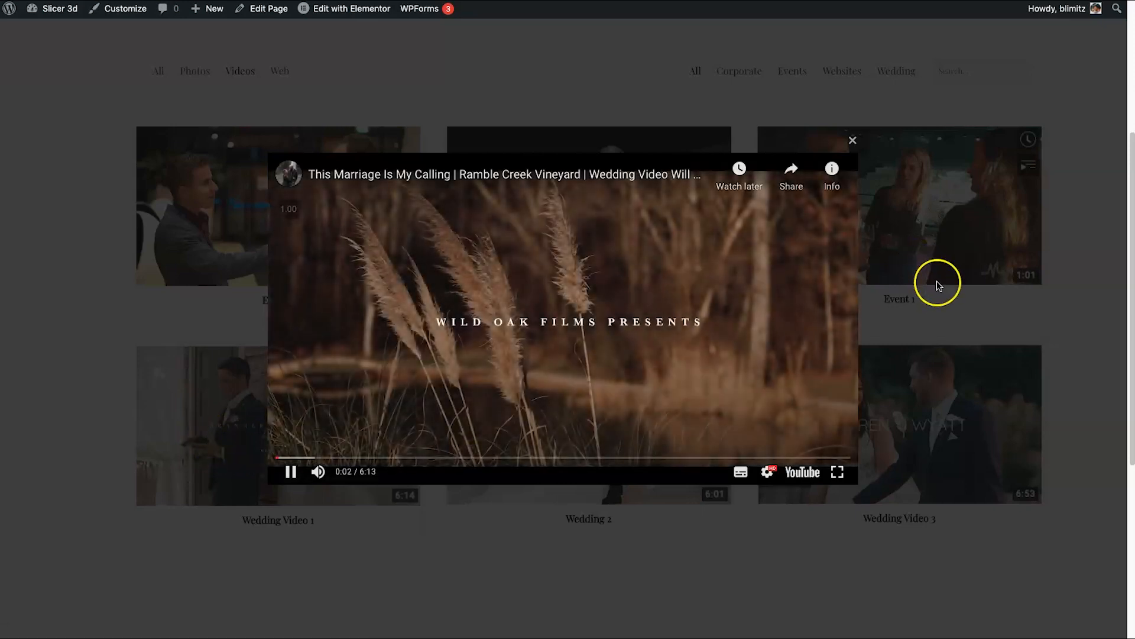
left_click(1033, 314)
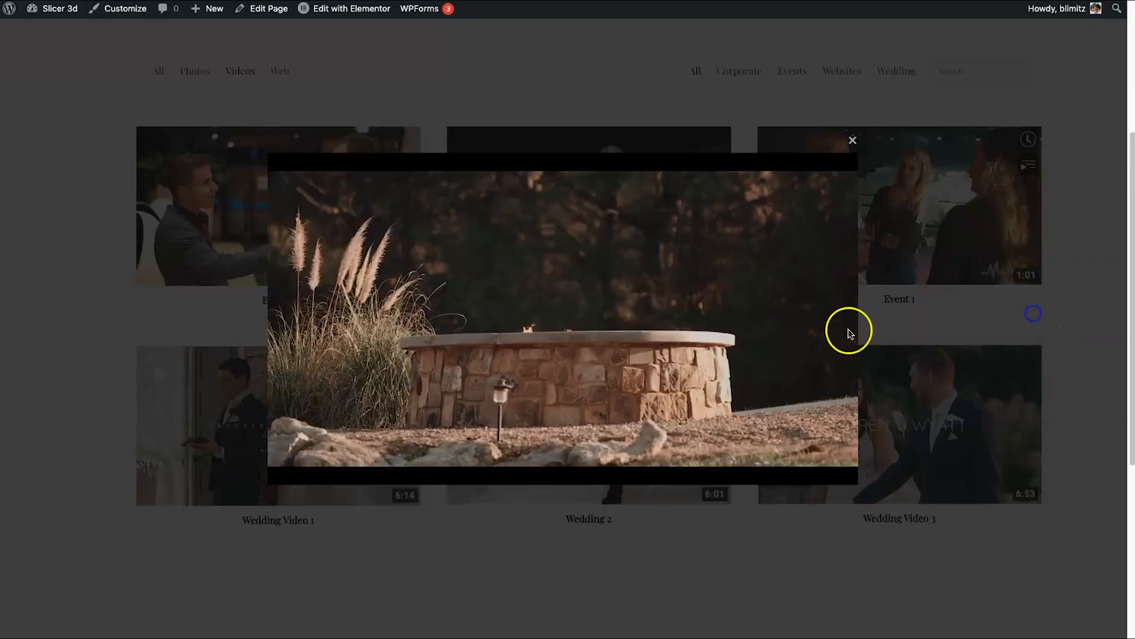
Step: Filter the portfolio by Web, open the Website item's quick view and look through the previewed page
left_click(279, 75)
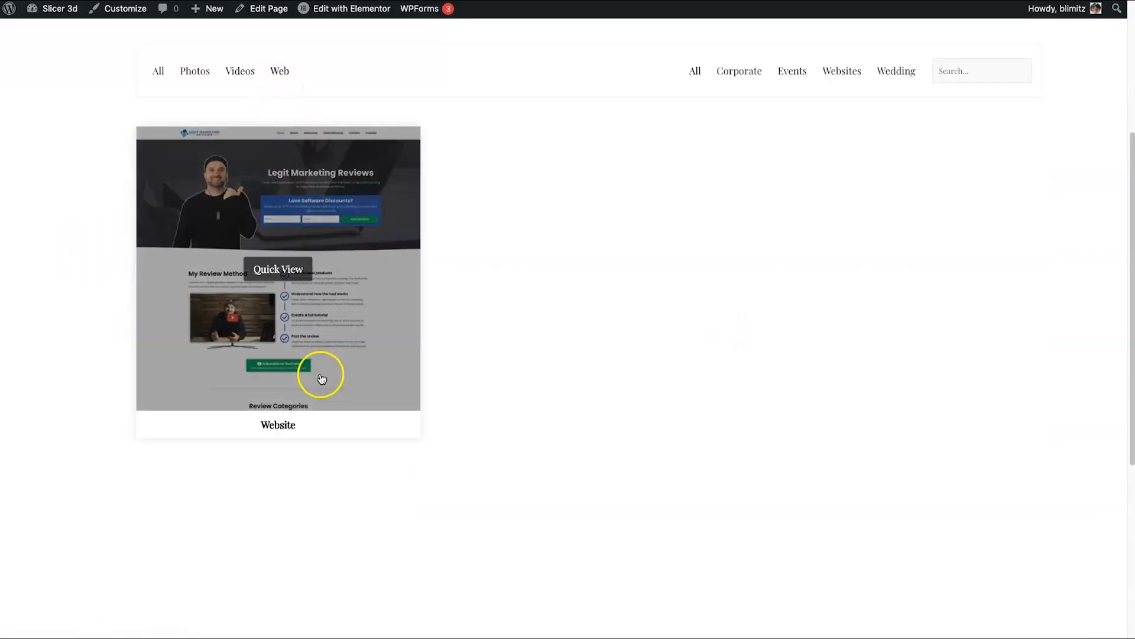
left_click(256, 322)
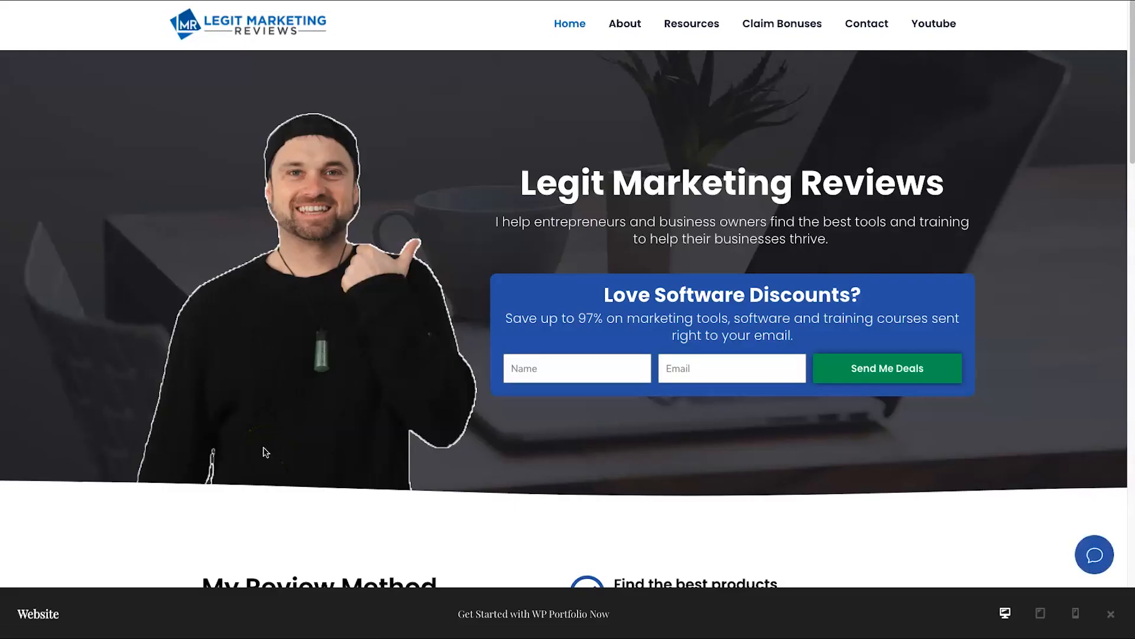
scroll(414, 459, "down", 10)
scroll(413, 459, "up", 10)
scroll(578, 274, "down", 10)
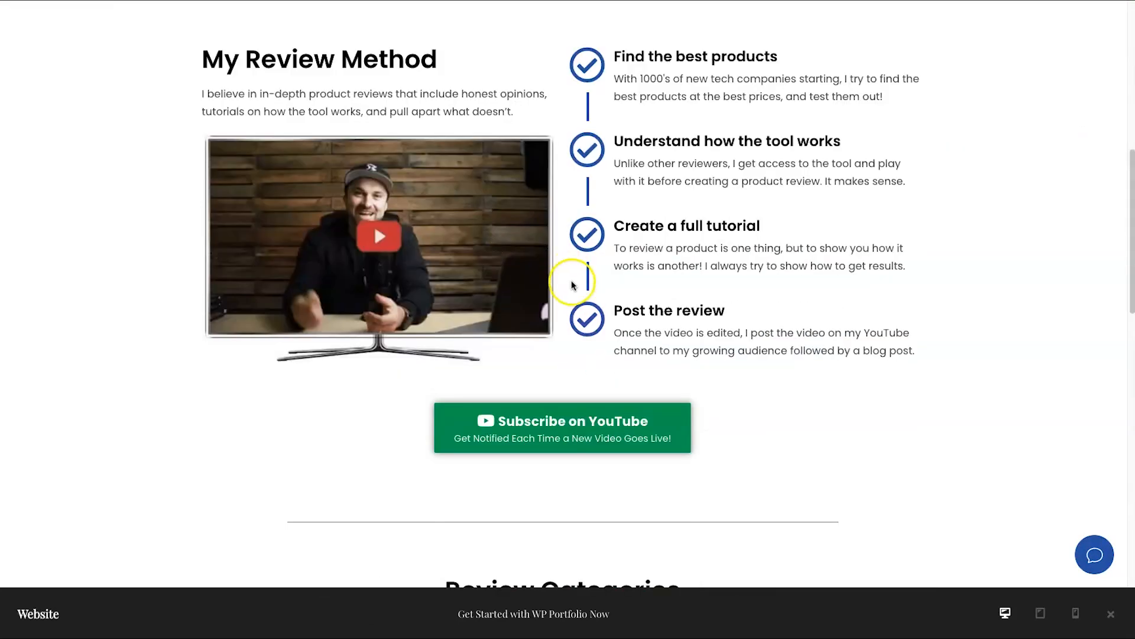
scroll(629, 463, "up", 10)
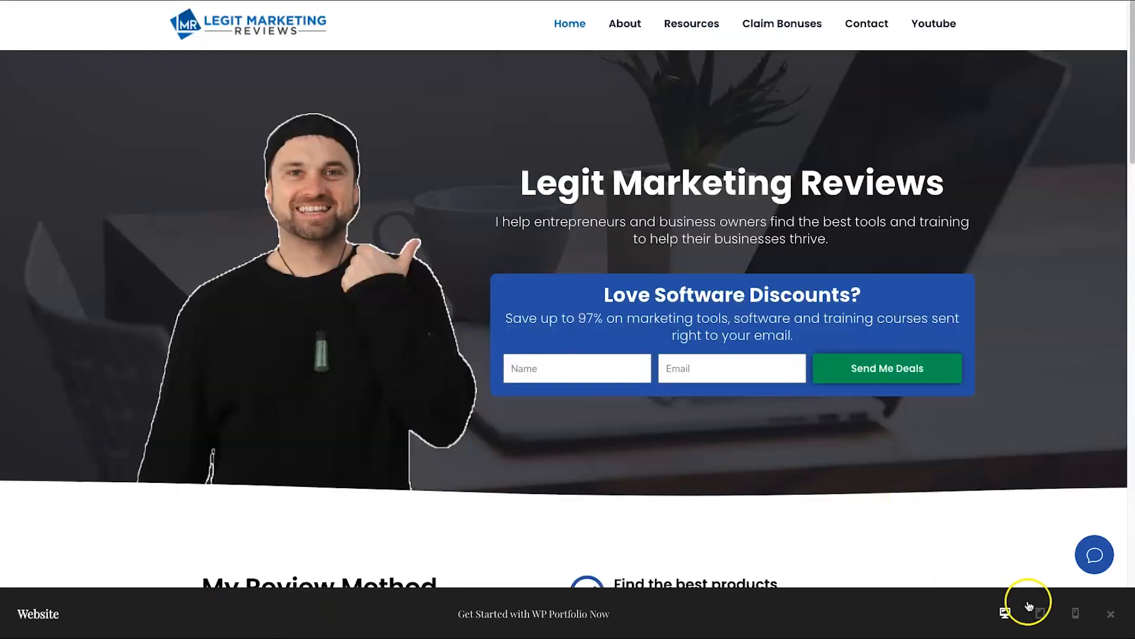
Step: Preview the Website item in the mobile and desktop layouts, and close the preview
left_click(1050, 617)
left_click(1063, 615)
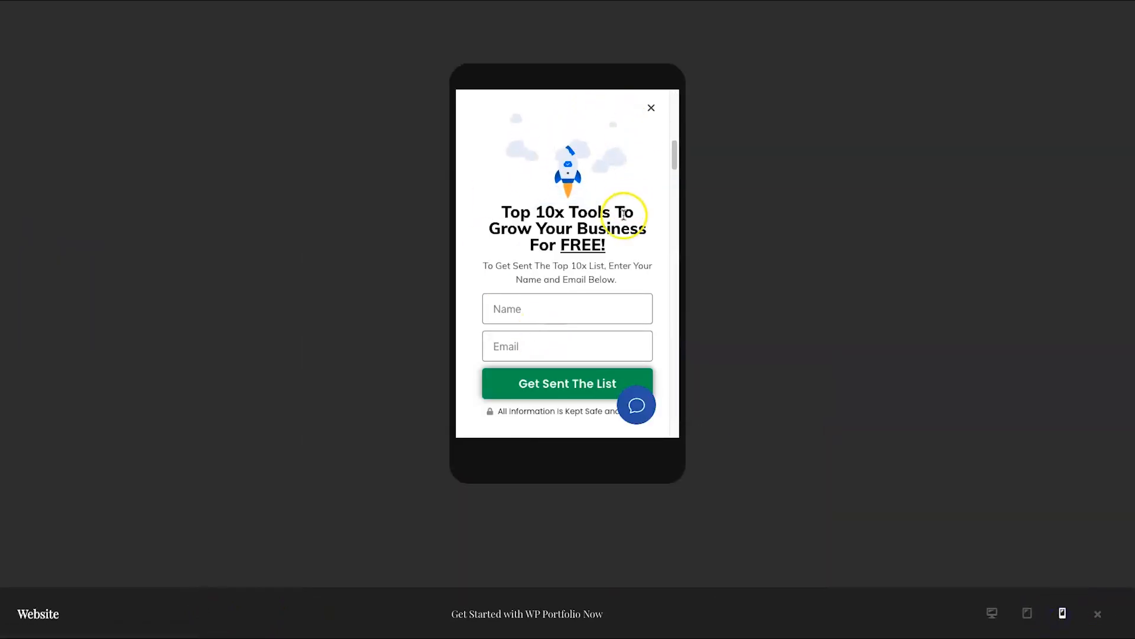
left_click(991, 615)
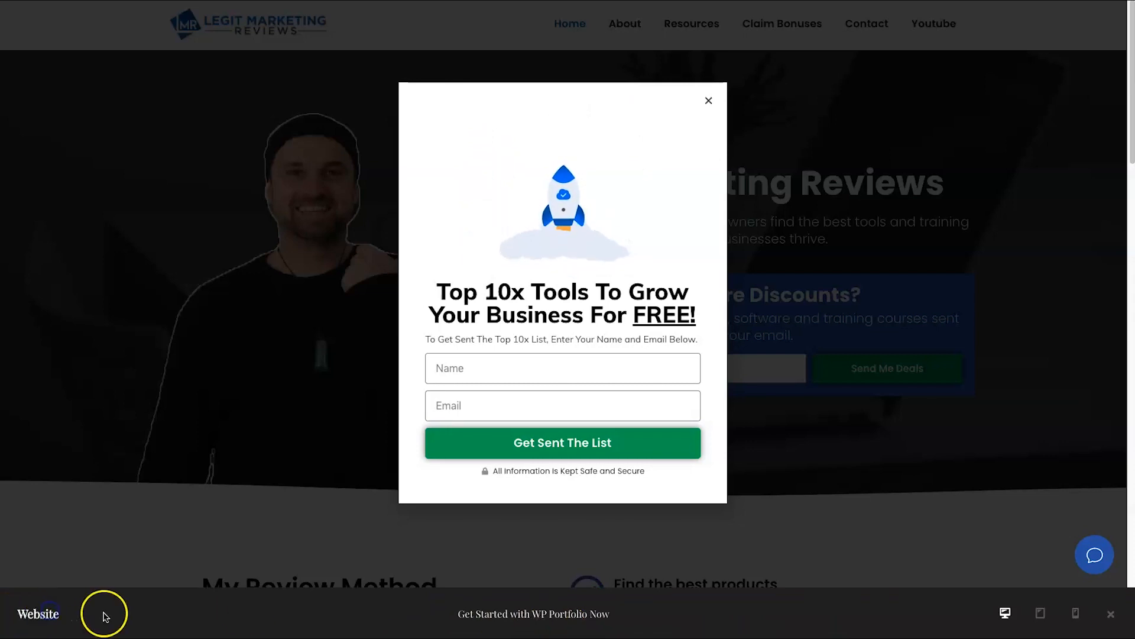
left_click(1108, 614)
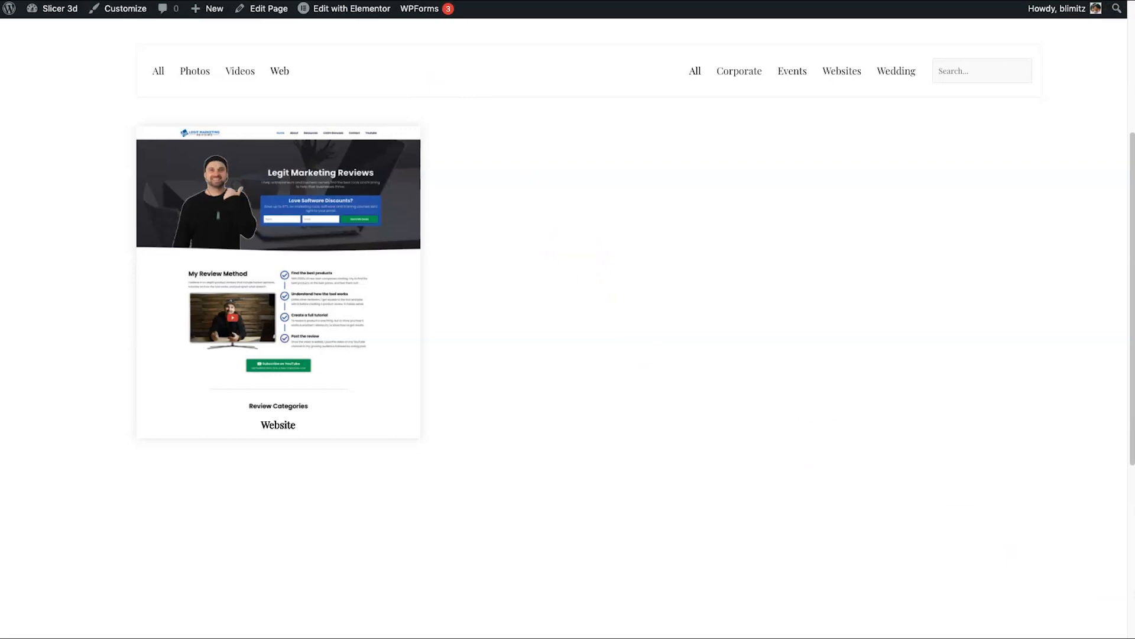
Step: Filter the portfolio by Photos, open the Software photo in the lightbox, browse through the following photos and close it
scroll(504, 194, "up", 5)
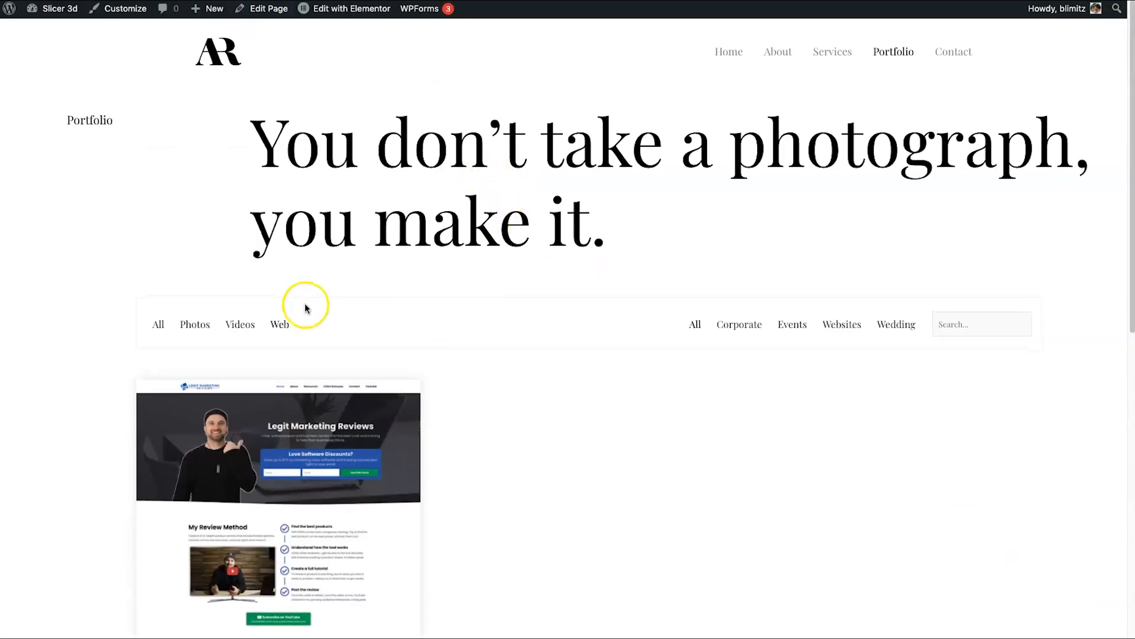
left_click(203, 324)
scroll(205, 325, "down", 5)
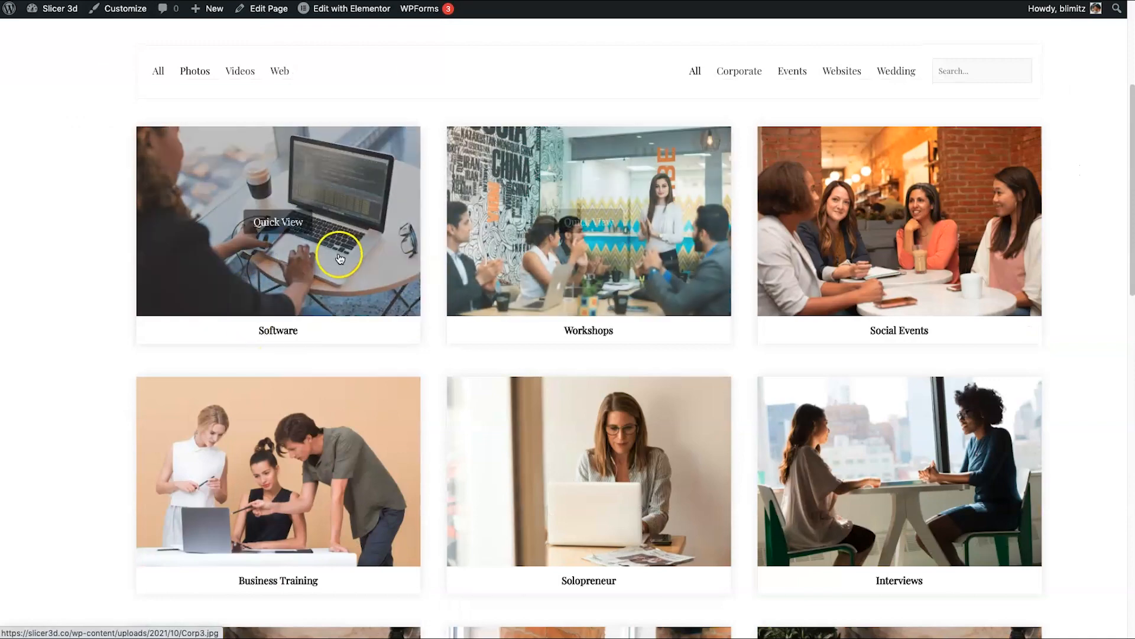
left_click(326, 230)
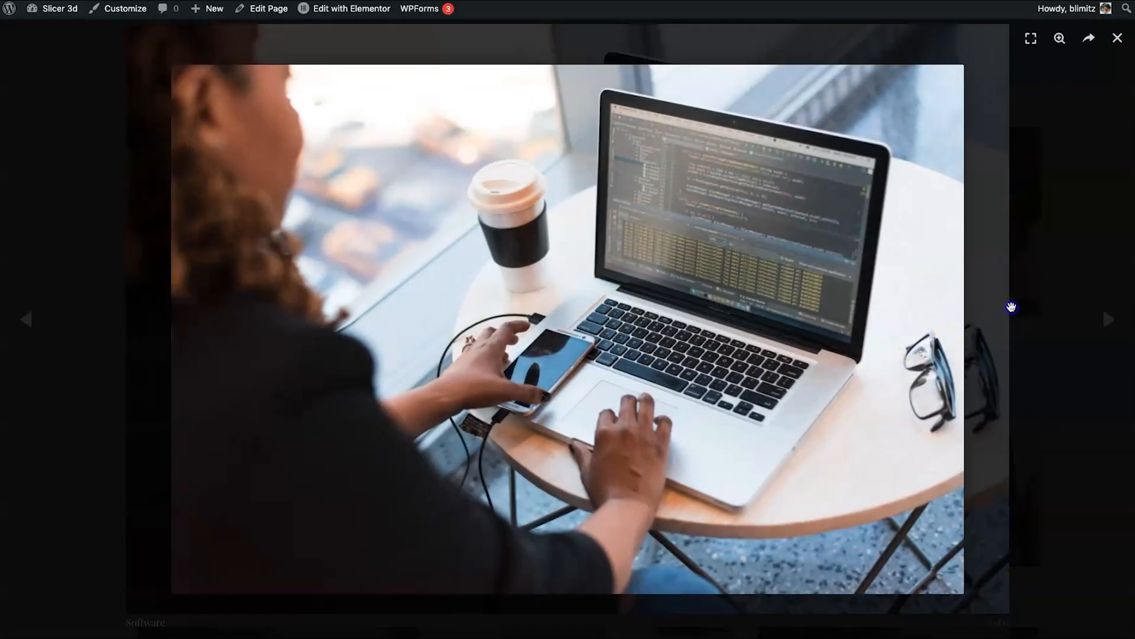
left_click(419, 362)
left_click(1112, 319)
left_click(1112, 319)
left_click(1112, 320)
left_click(1112, 319)
left_click(1112, 320)
left_click(1112, 320)
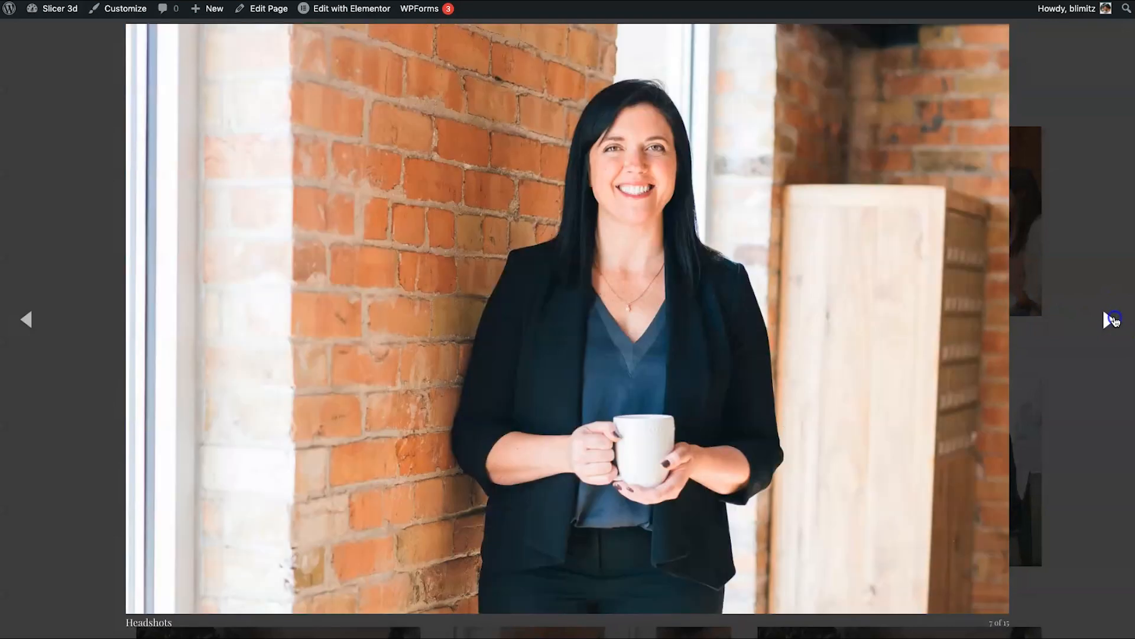
left_click(1110, 319)
left_click(1117, 181)
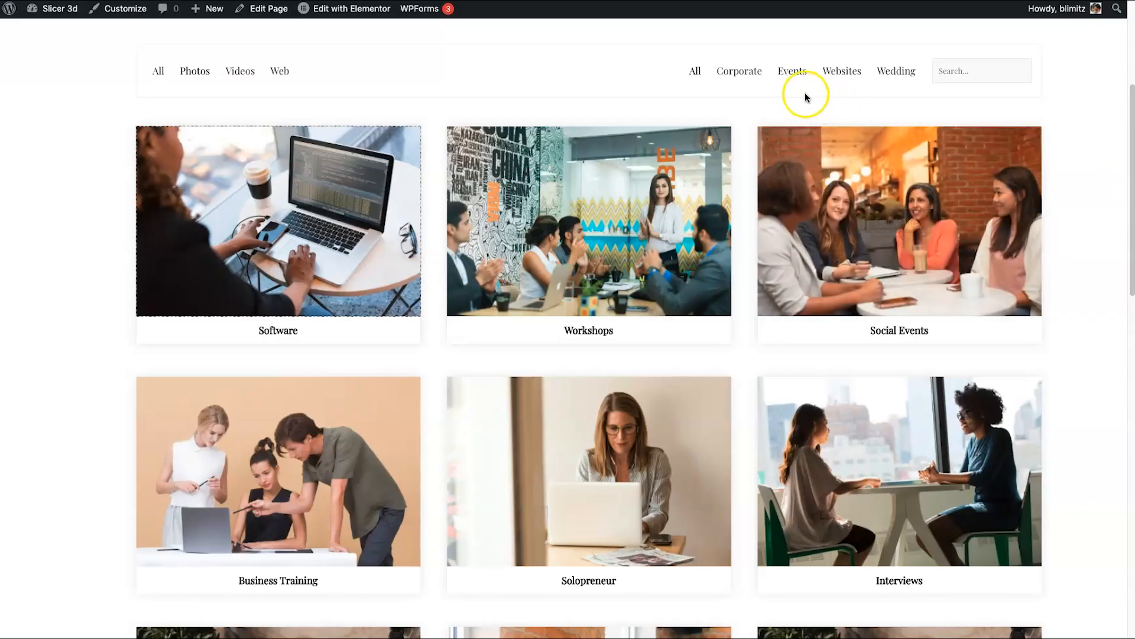
Step: Filter the photos by the Corporate and Wedding categories, and the videos by Wedding and Events
left_click(755, 77)
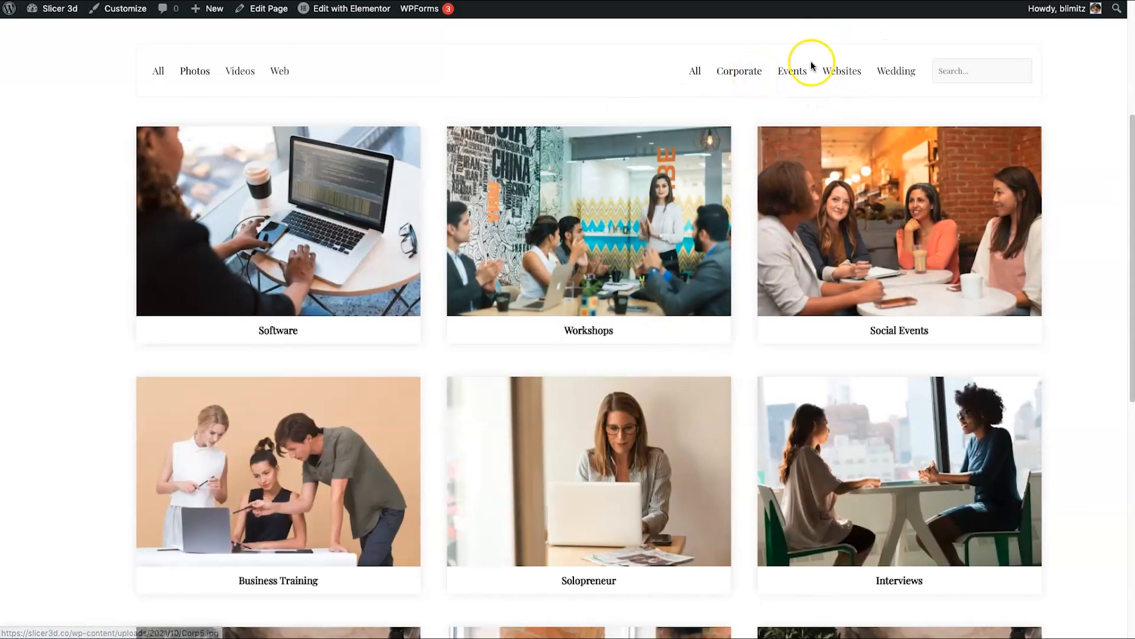
left_click(885, 73)
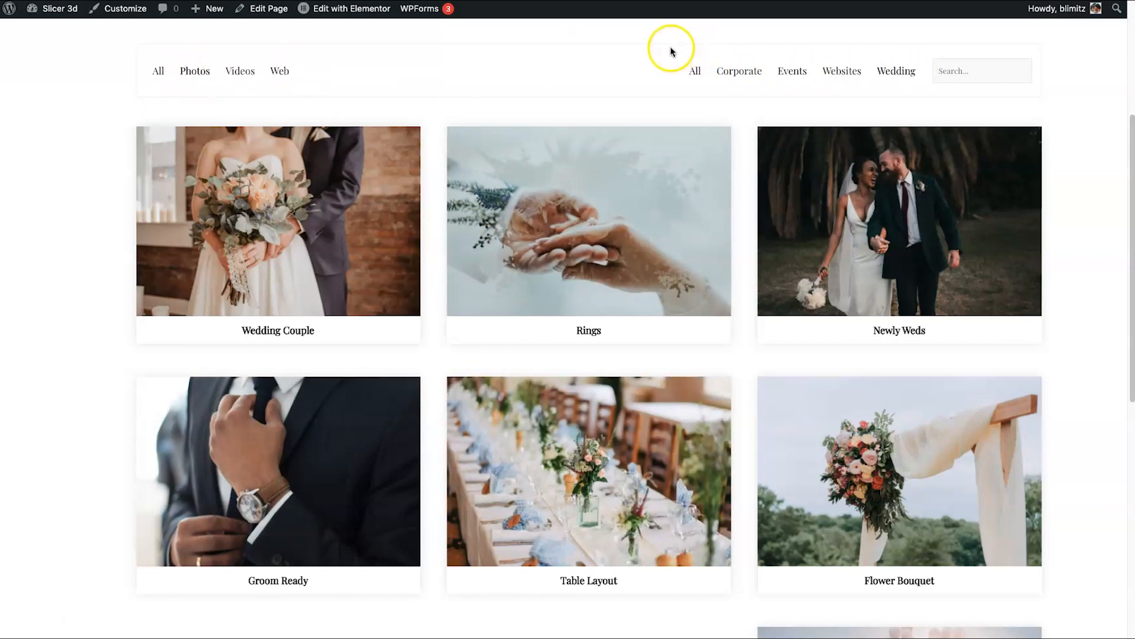
left_click(237, 71)
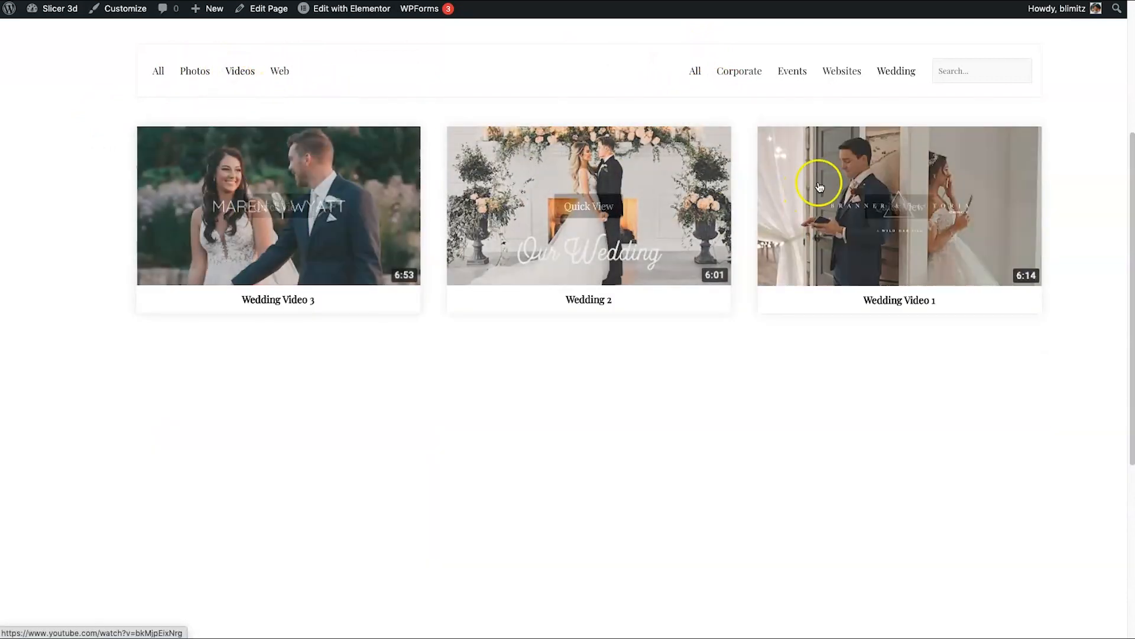
left_click(792, 72)
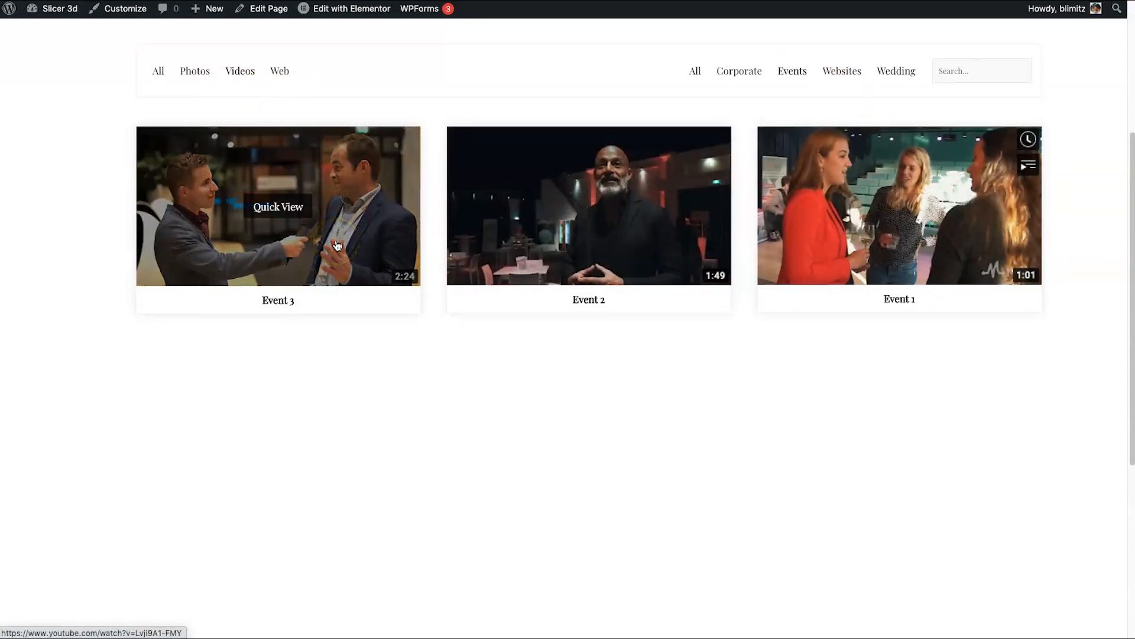
Step: Reset both the media type filter and the category filter of the portfolio to All
scroll(400, 334, "up", 5)
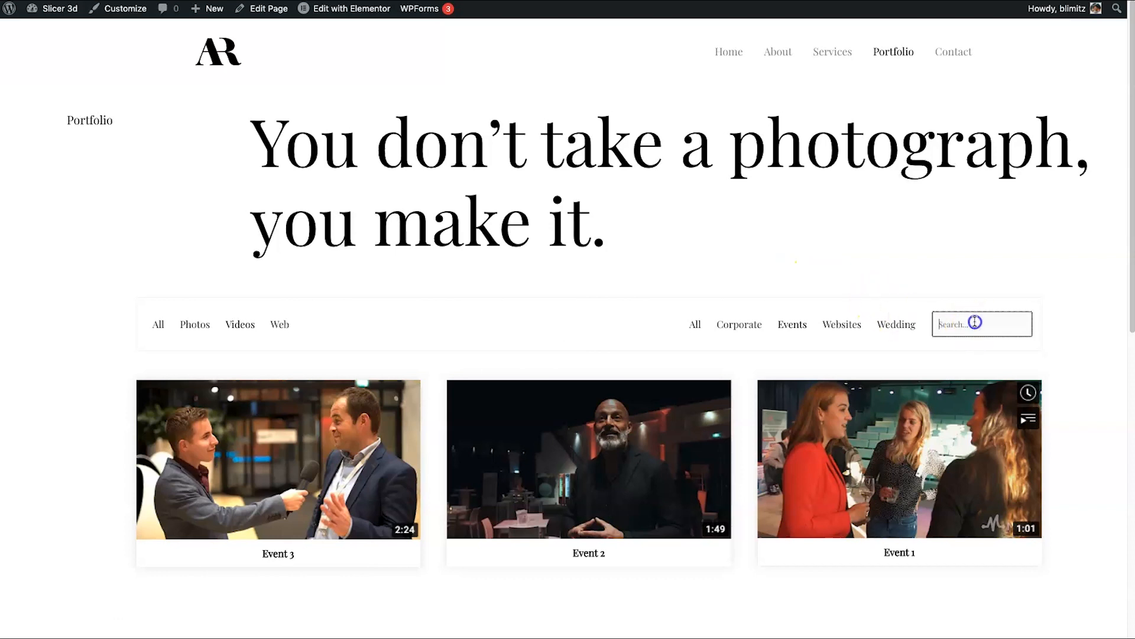
left_click(157, 325)
left_click(695, 72)
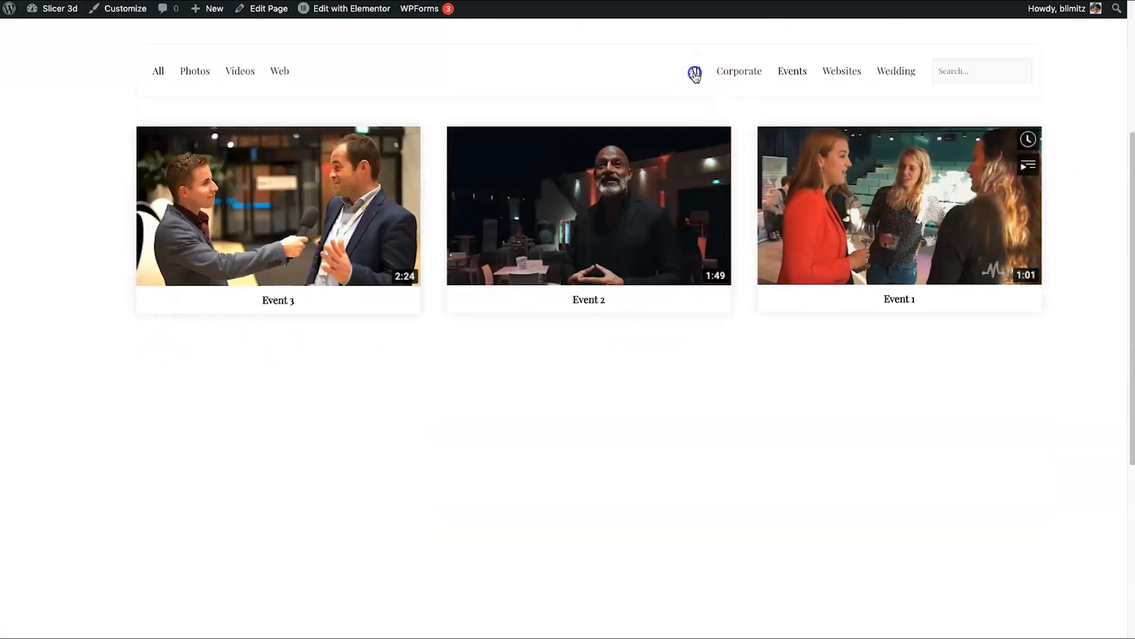
Step: Search the portfolio for "ring", view the Rings photo in the lightbox and close it
left_click(959, 65)
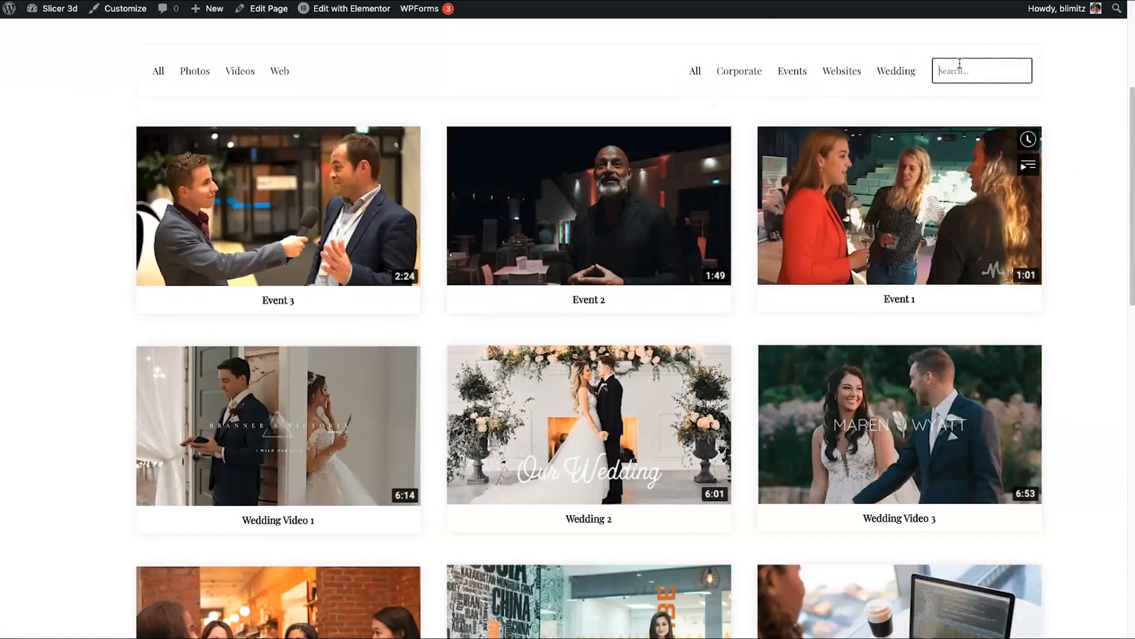
type("ring")
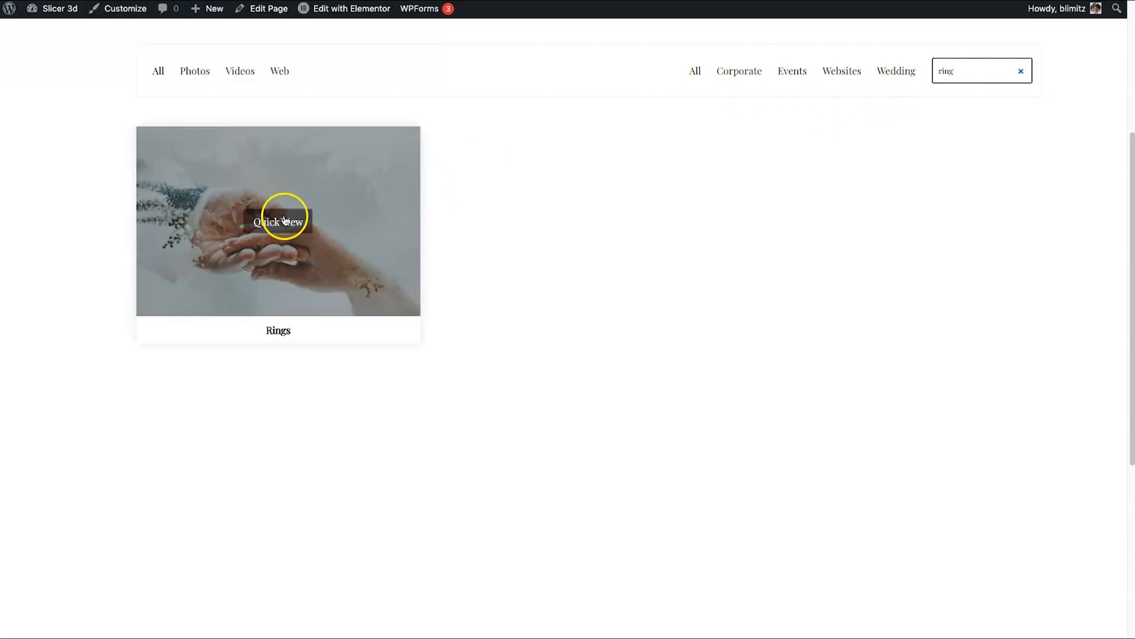
left_click(284, 219)
left_click(1077, 213)
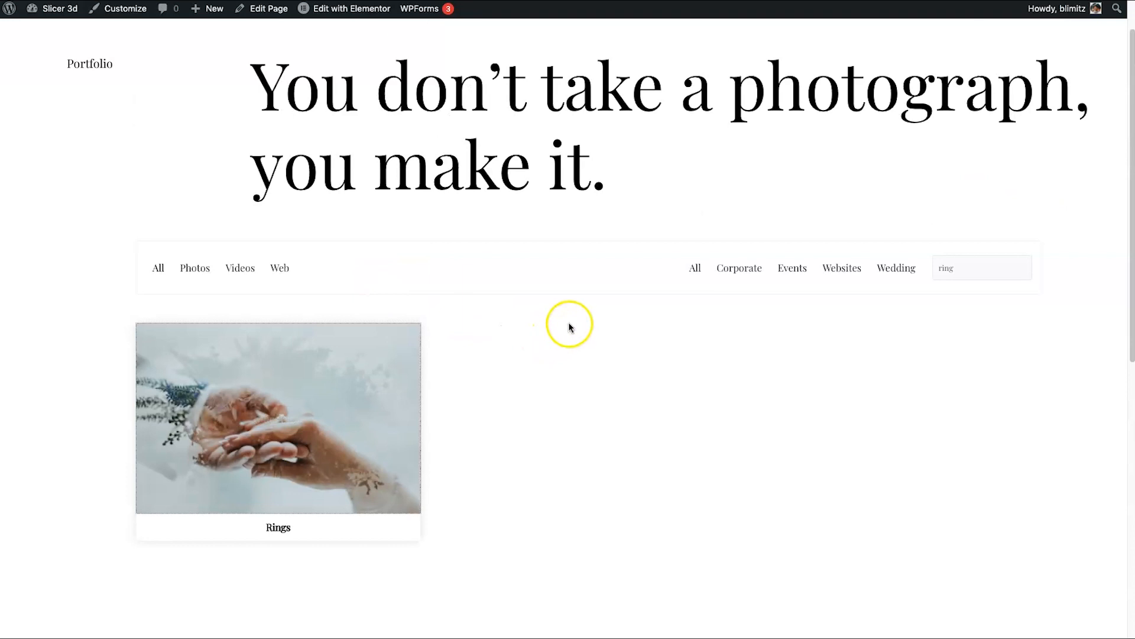
scroll(550, 328, "up", 2)
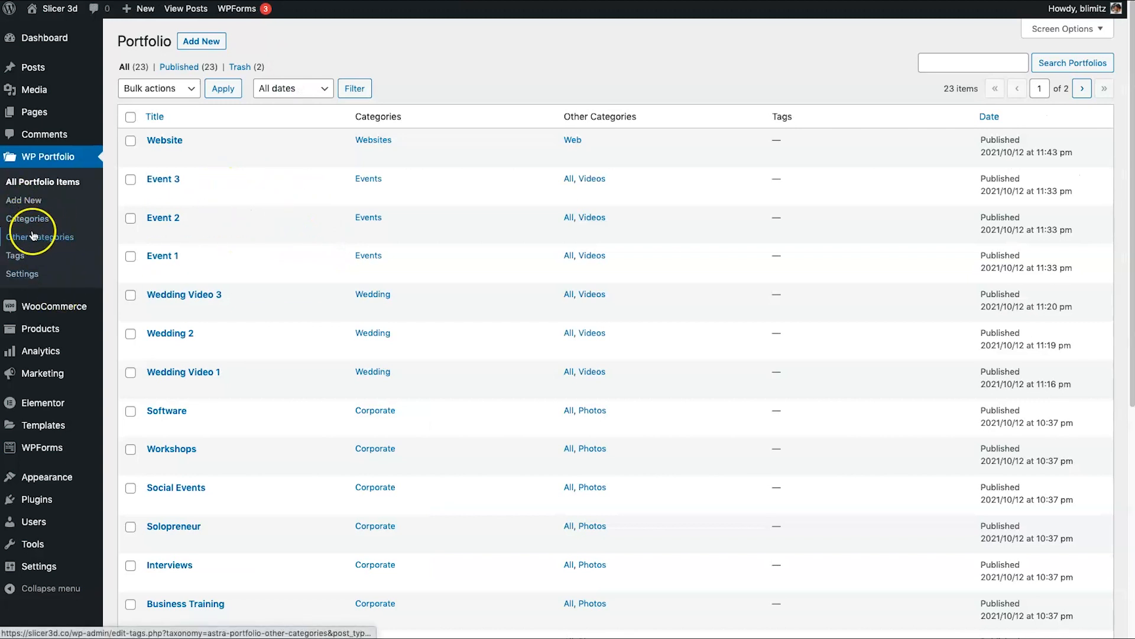
Step: Open the WP Portfolio categories in the admin area and reload the site's Portfolio page
left_click(40, 220)
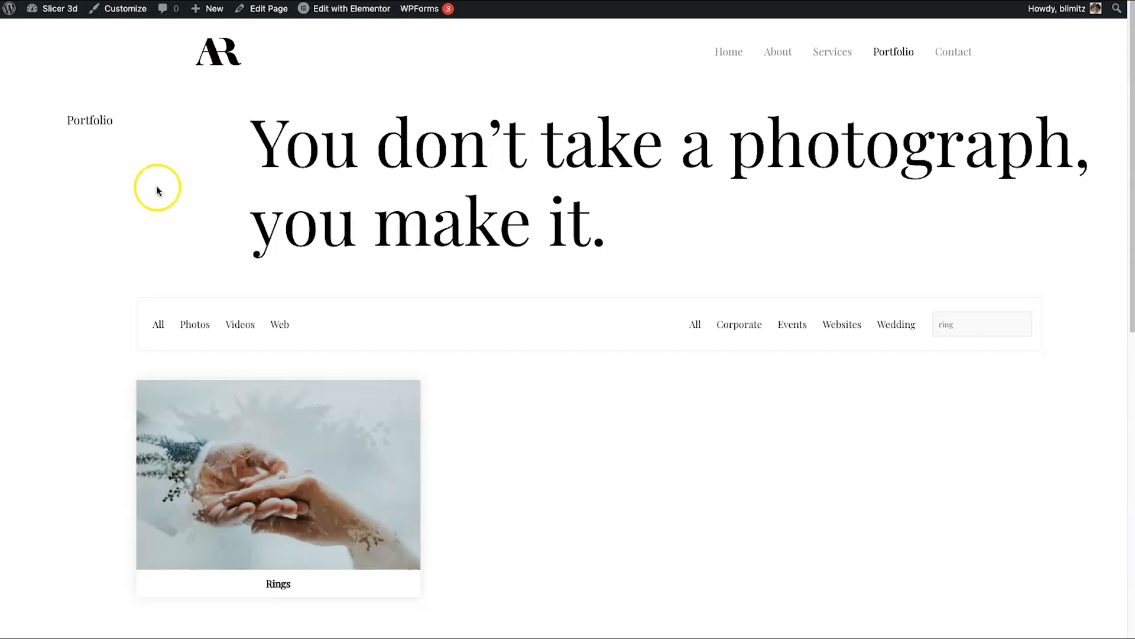
right_click(112, 200)
left_click(145, 236)
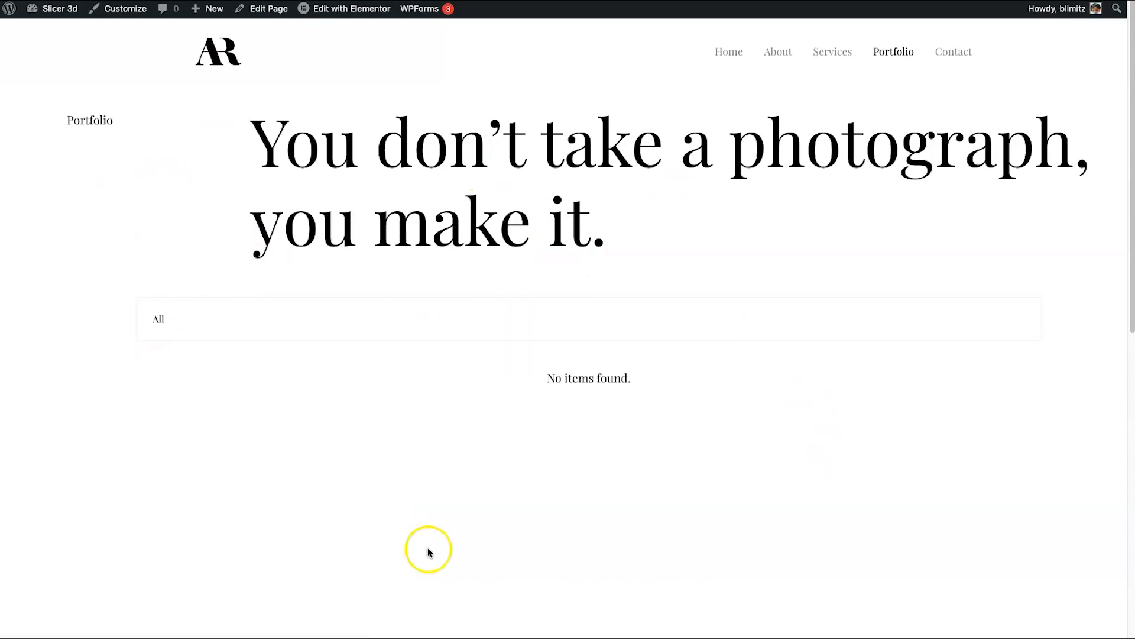
Step: Open the Portfolio page in Elementor and add an HTML widget above the existing shortcode below the heading
mouse_move(342, 9)
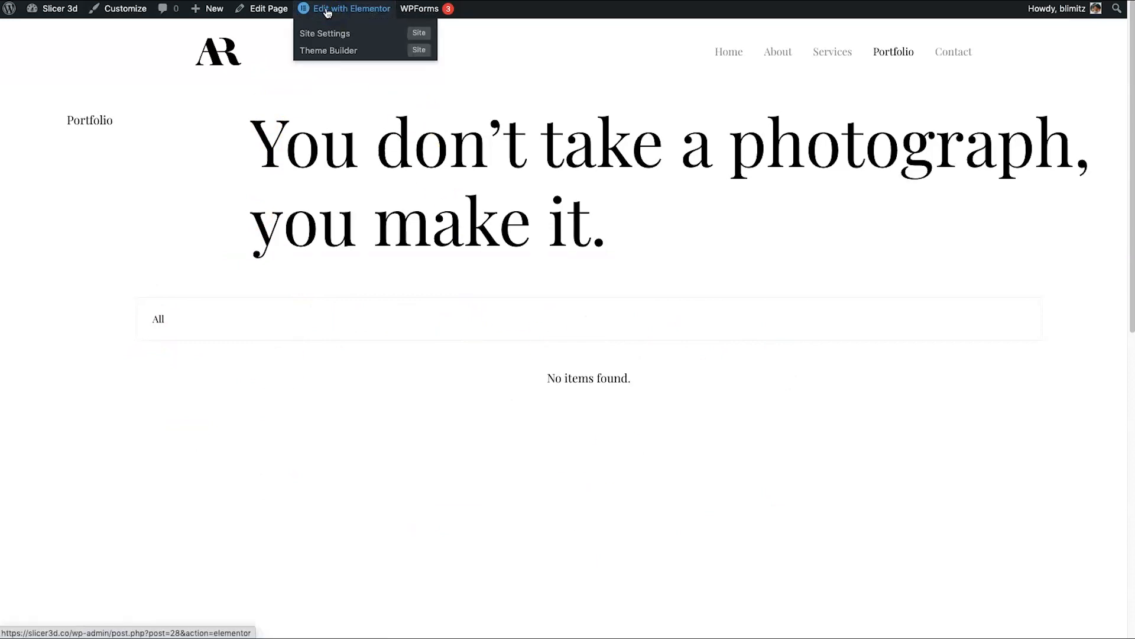
left_click(341, 17)
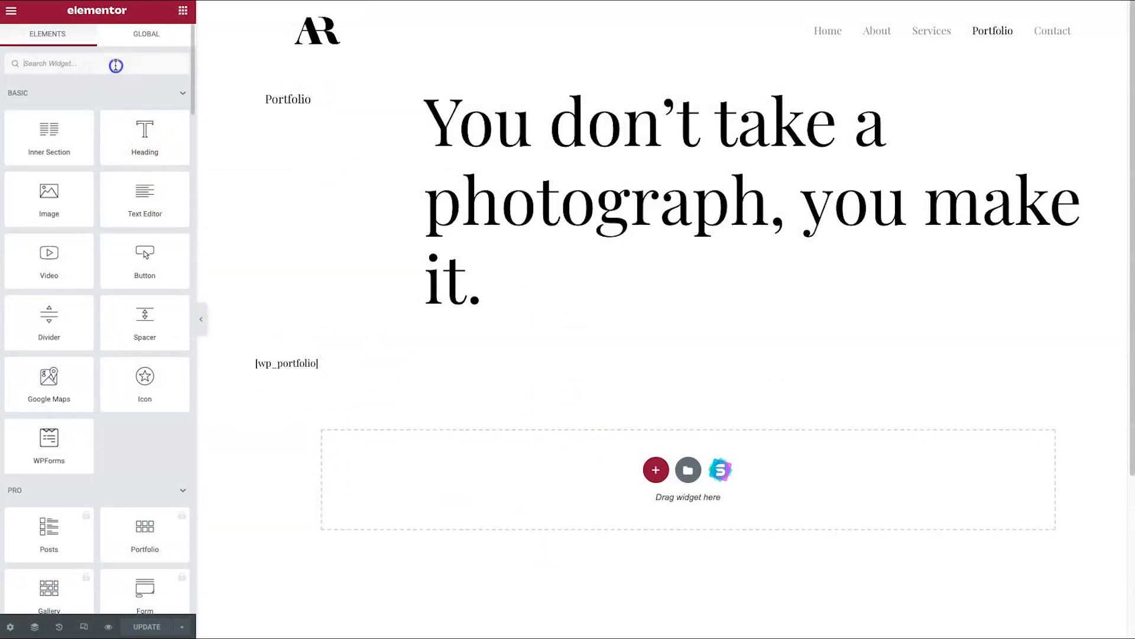
left_click(116, 65)
type("html")
left_click_drag(49, 95, 585, 364)
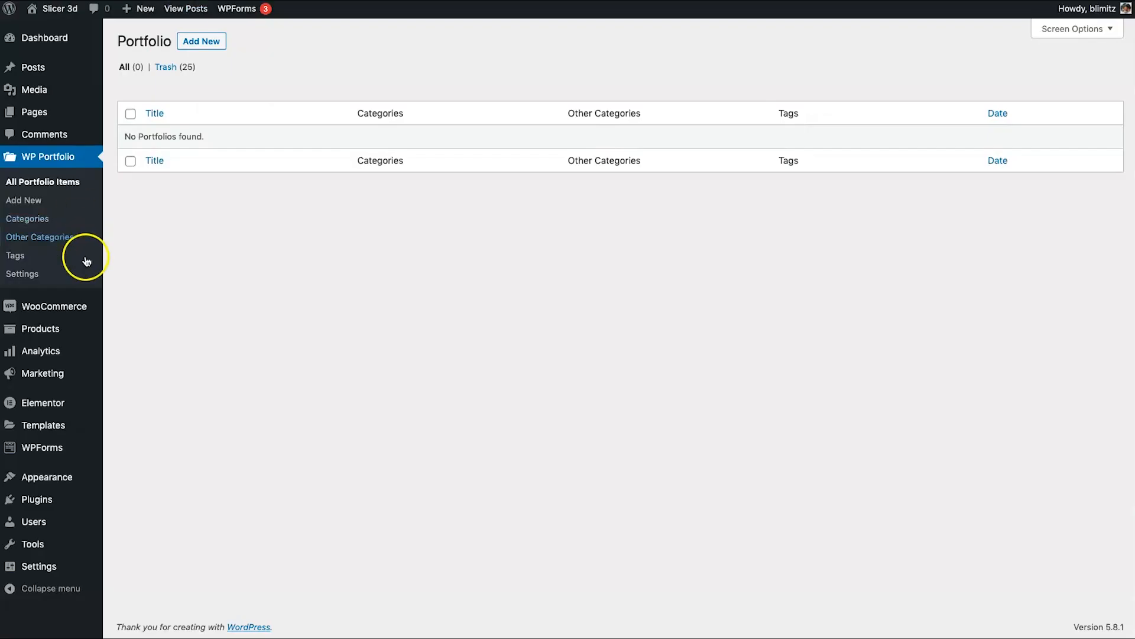
Step: Copy the [wp_portfolio] shortcode from the WP Portfolio settings and paste it into the new HTML widget
left_click(29, 275)
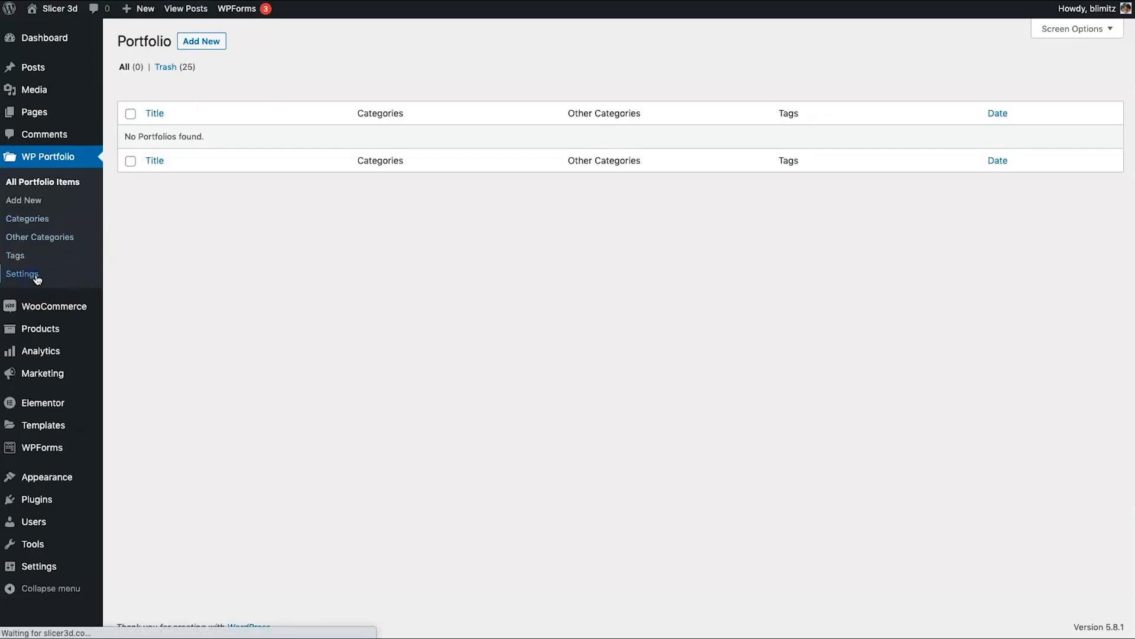
left_click(354, 219)
key("ctrl+c")
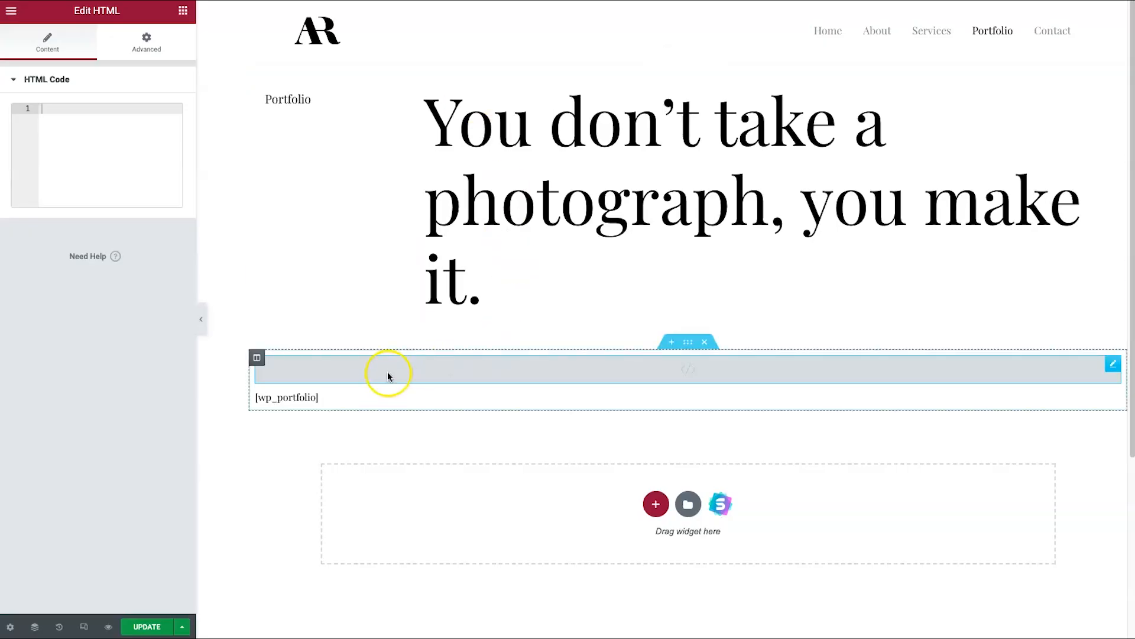
left_click(389, 370)
key("ctrl+v")
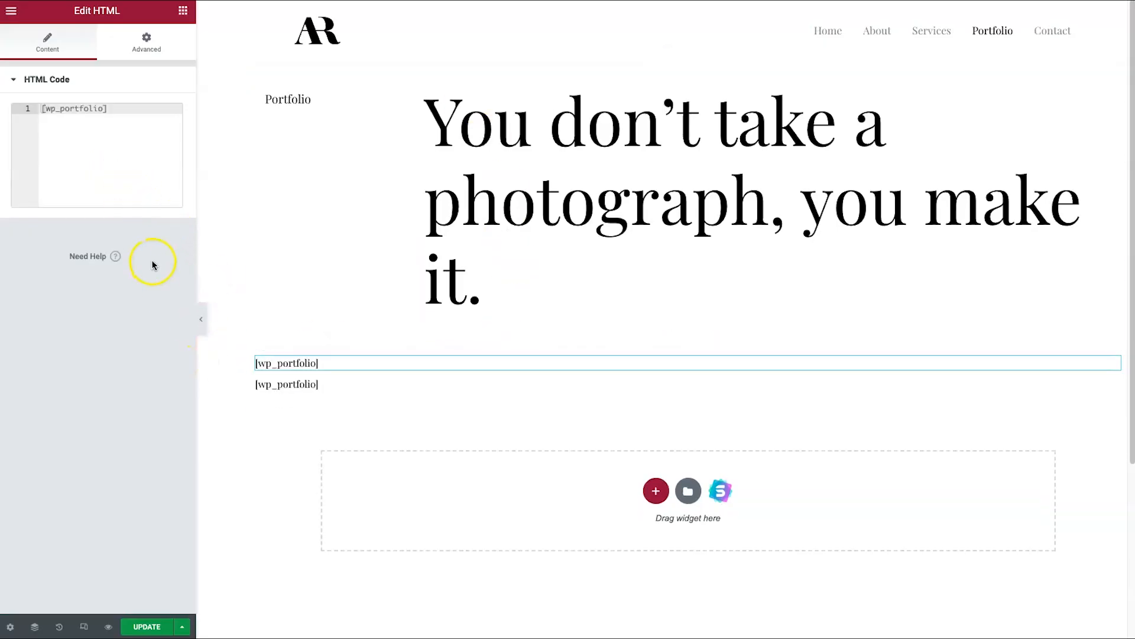
Step: Delete the upper duplicate [wp_portfolio] HTML widget below the heading and update the Portfolio page
right_click(686, 363)
left_click(743, 545)
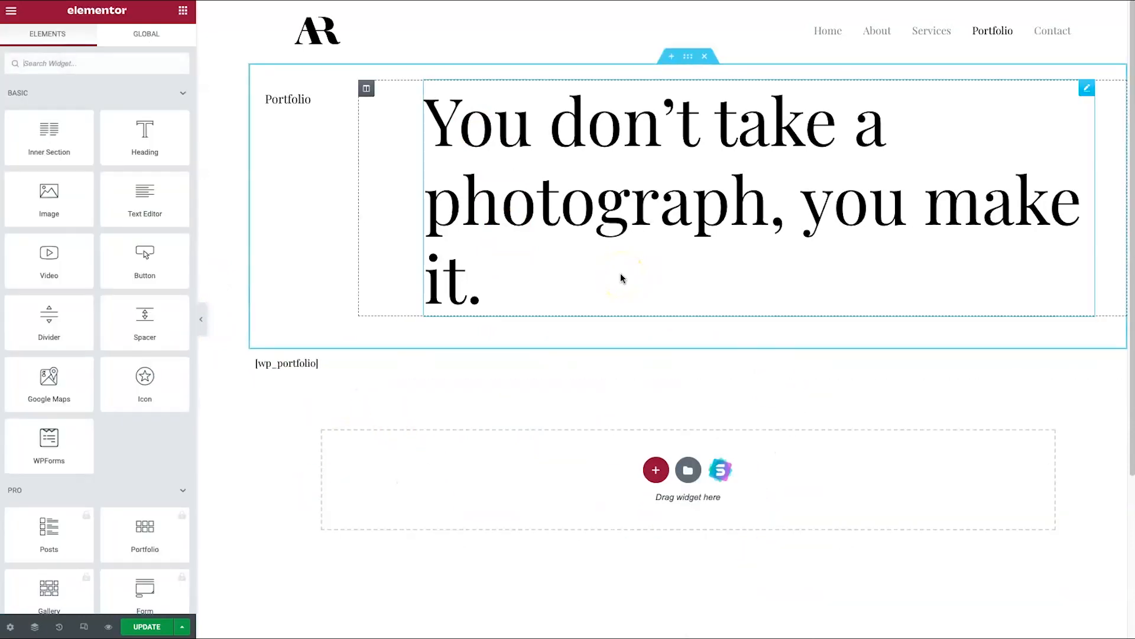
left_click(146, 626)
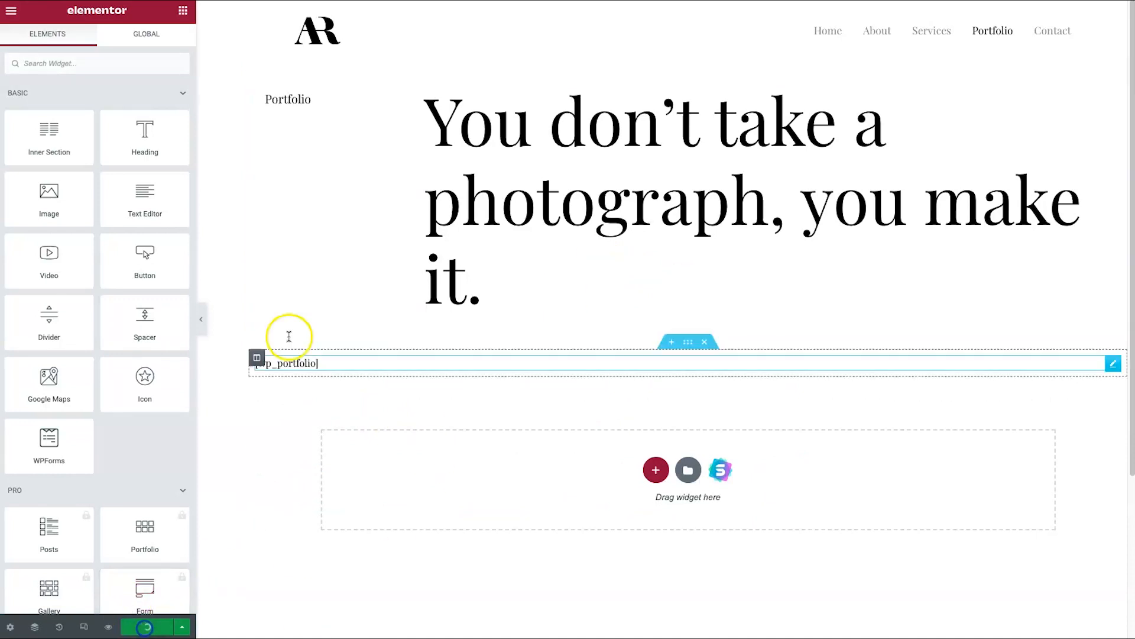
left_click(10, 10)
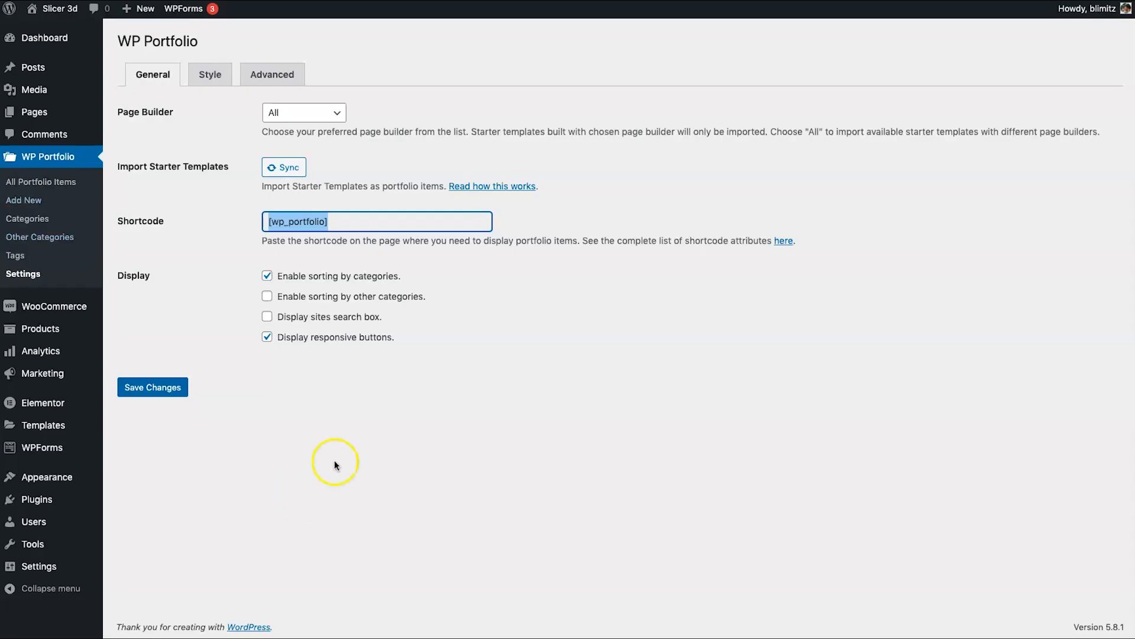
Step: Enable sorting by other categories and the sites search box in the WP Portfolio settings, save them and reload the site's Portfolio page
left_click(423, 495)
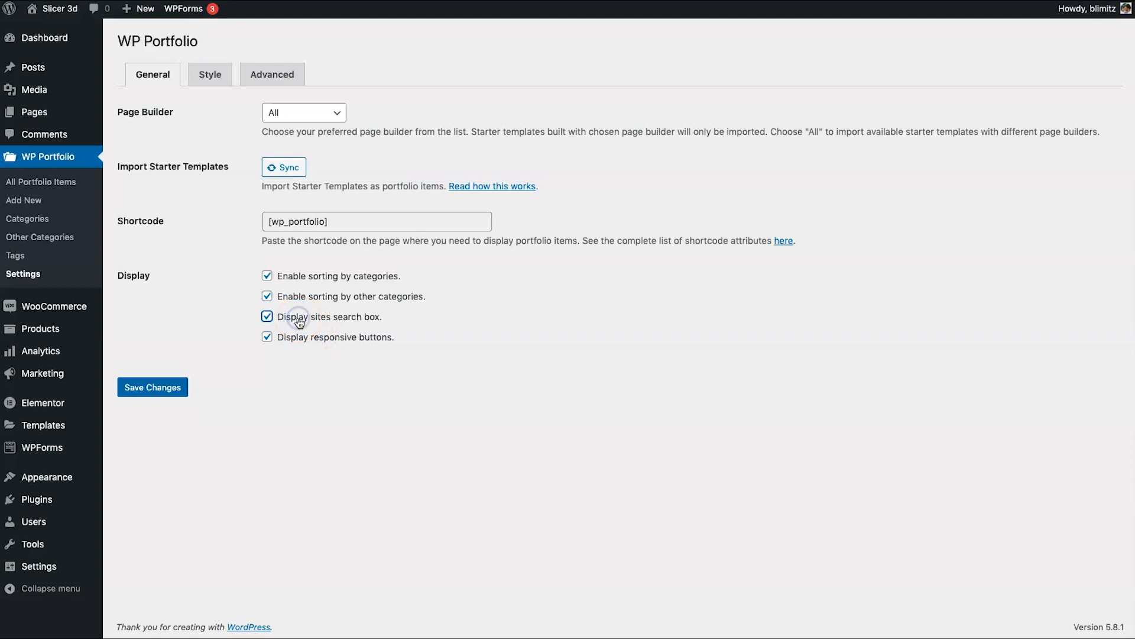
left_click(166, 388)
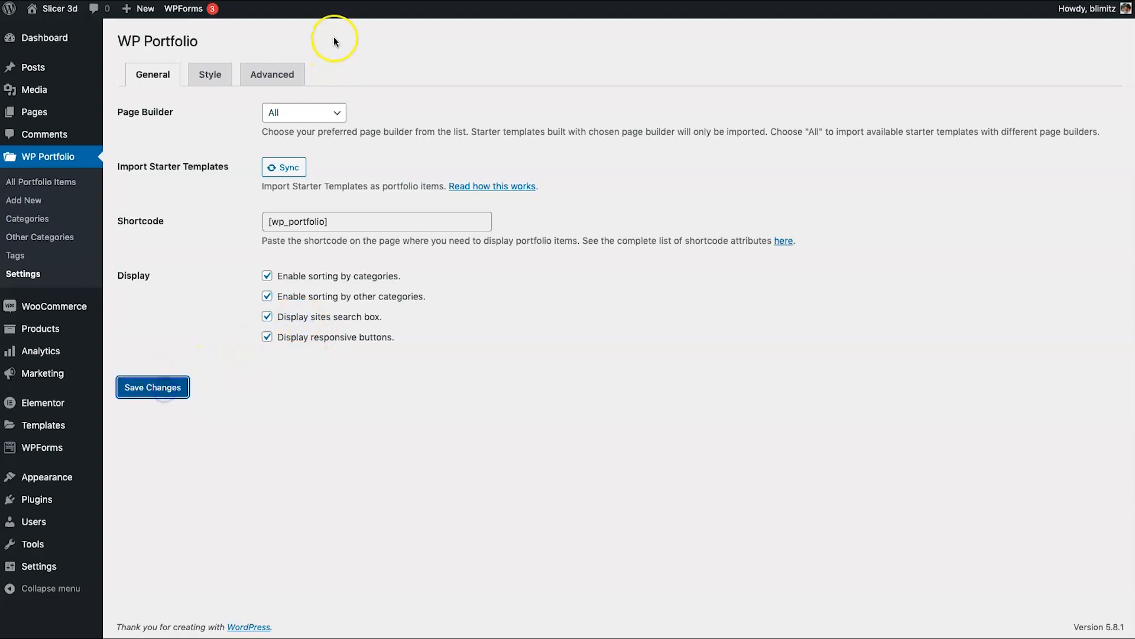
left_click(331, 0)
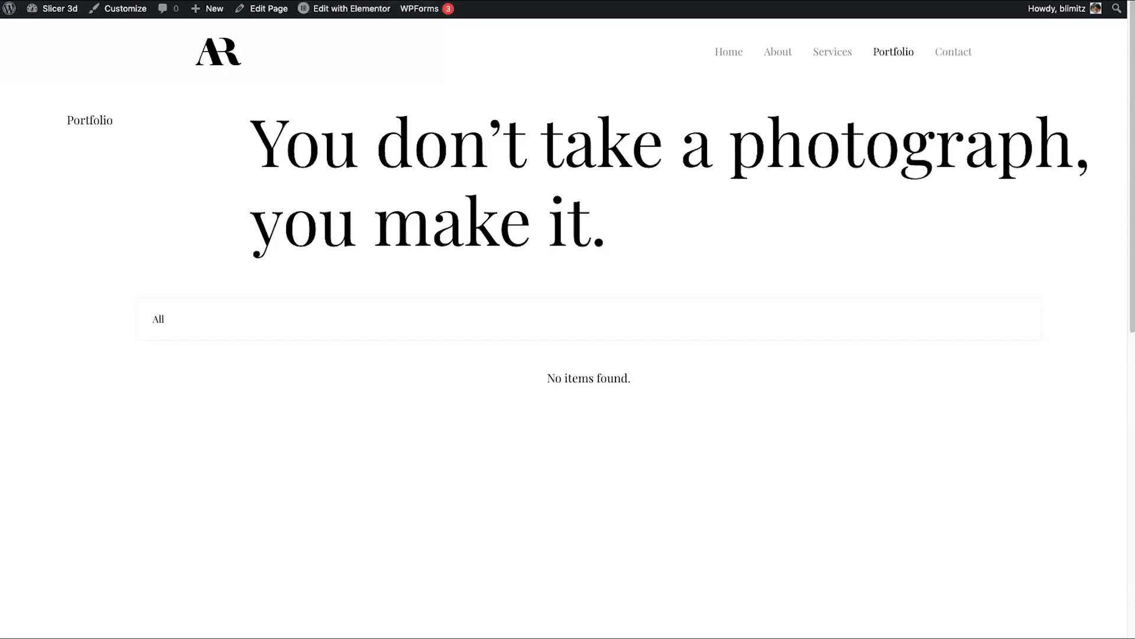
right_click(172, 155)
left_click(185, 183)
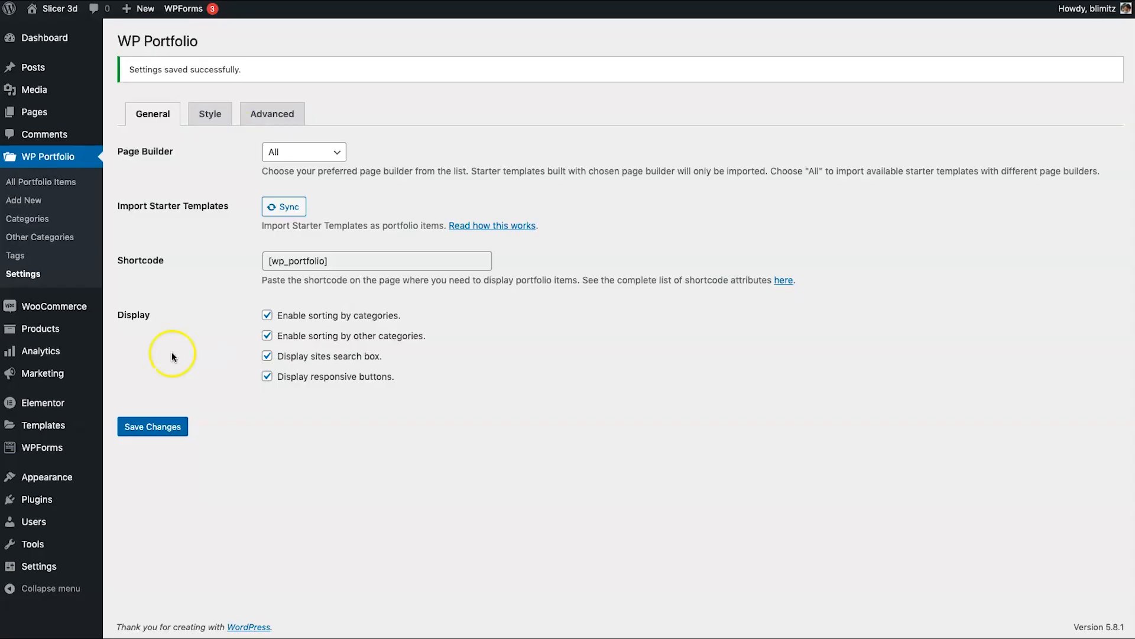
Step: Add a WP Portfolio category named Corporate with the slug Corporate
left_click(39, 220)
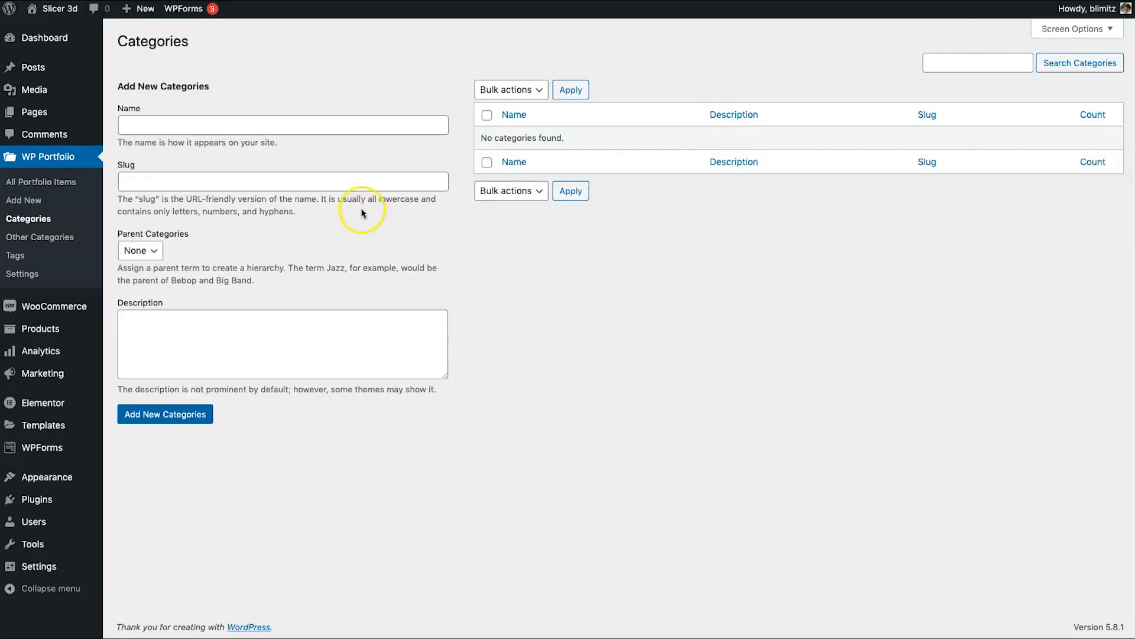
left_click(324, 125)
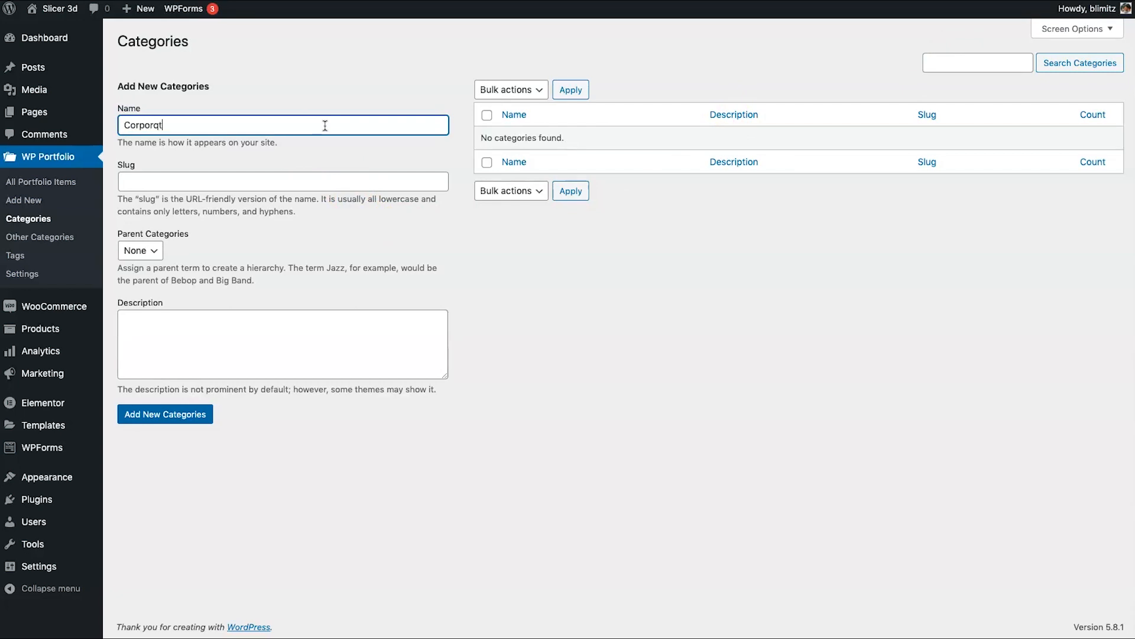
double_click(239, 123)
key("super+c")
left_click(168, 183)
key("super+v")
left_click(169, 415)
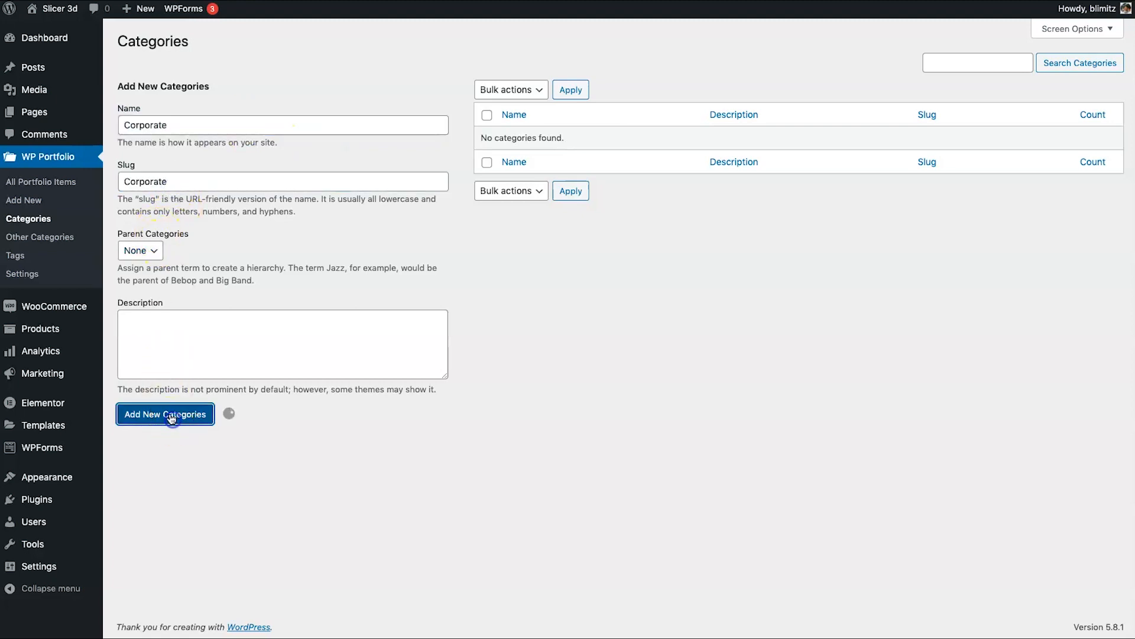
Step: Add a second portfolio category named Events with the slug events
left_click(192, 126)
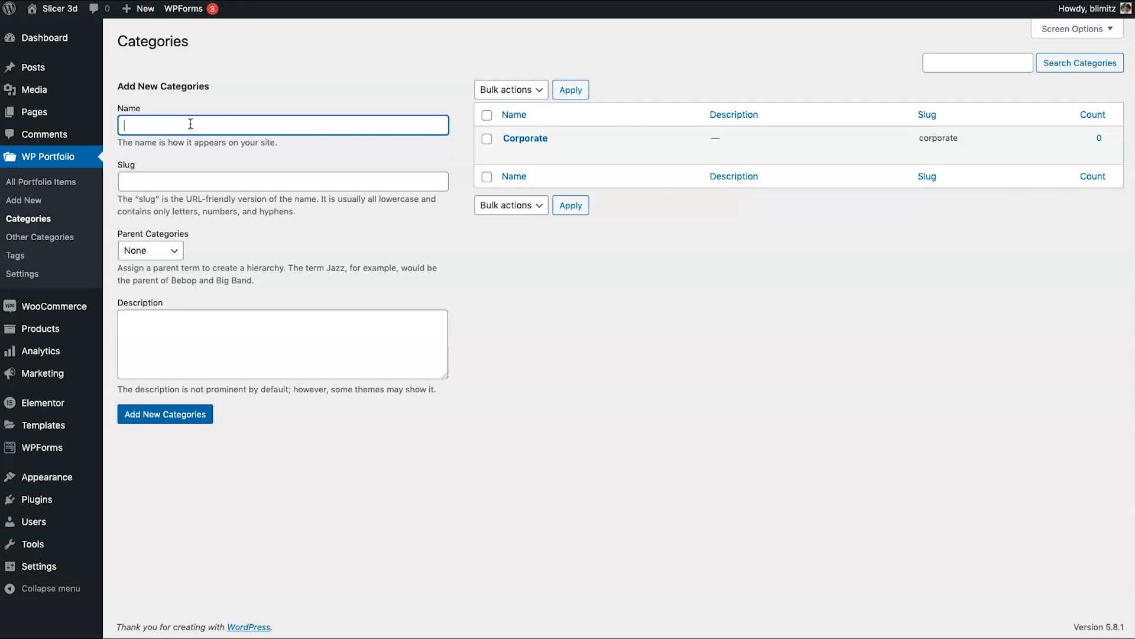
key("Tab")
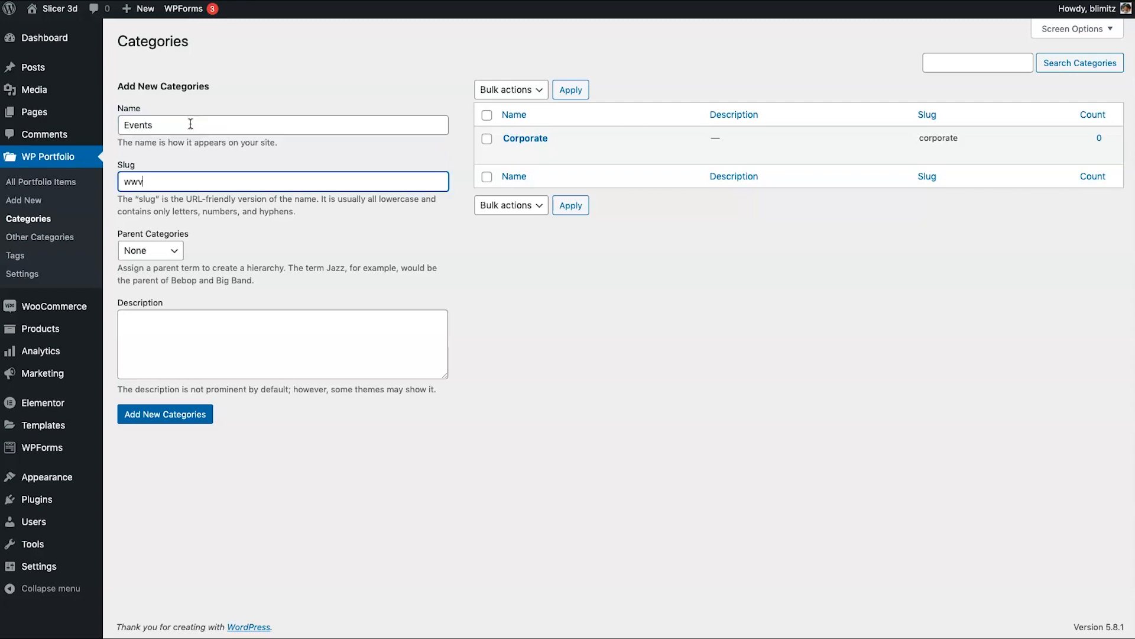
left_click(196, 416)
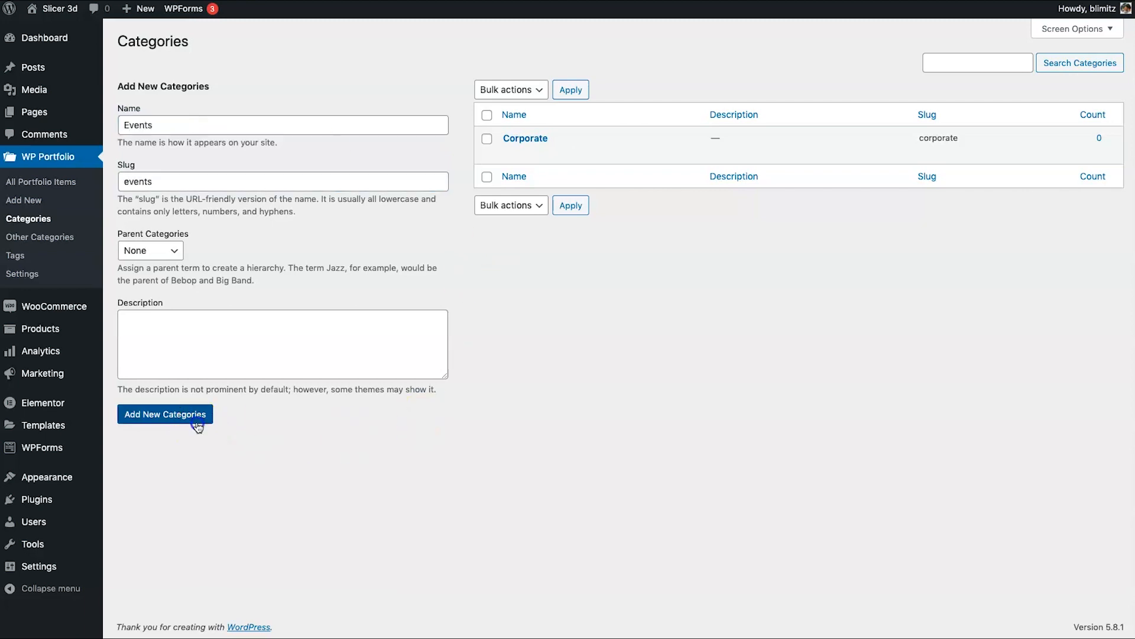
Step: Add a third portfolio category named websites with the slug websites
left_click(211, 126)
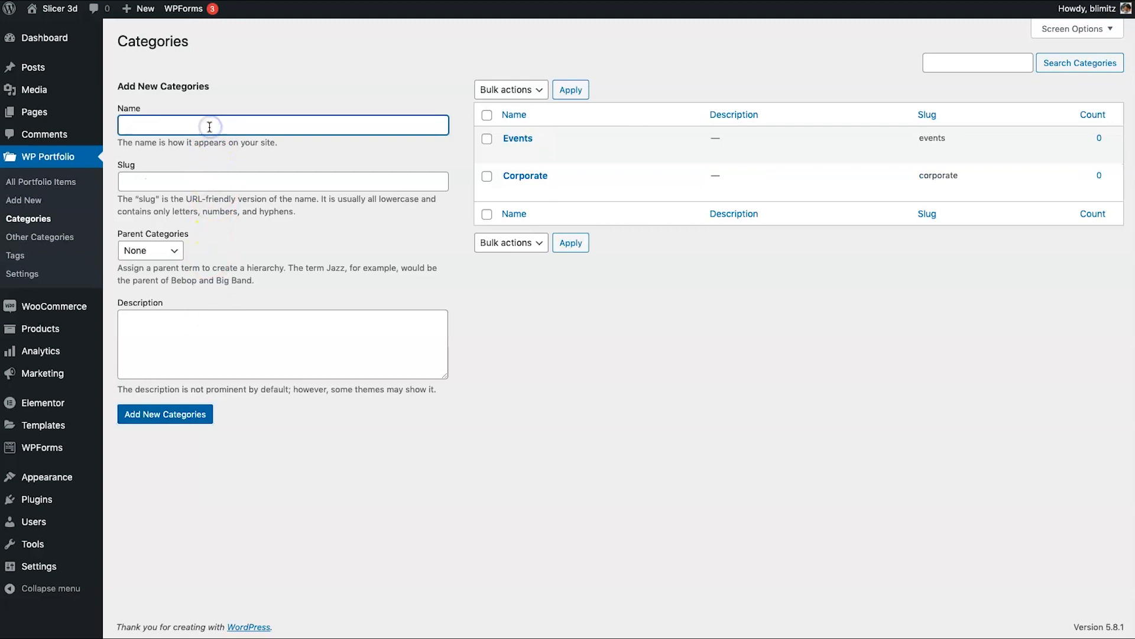
left_click_drag(266, 143, 211, 151)
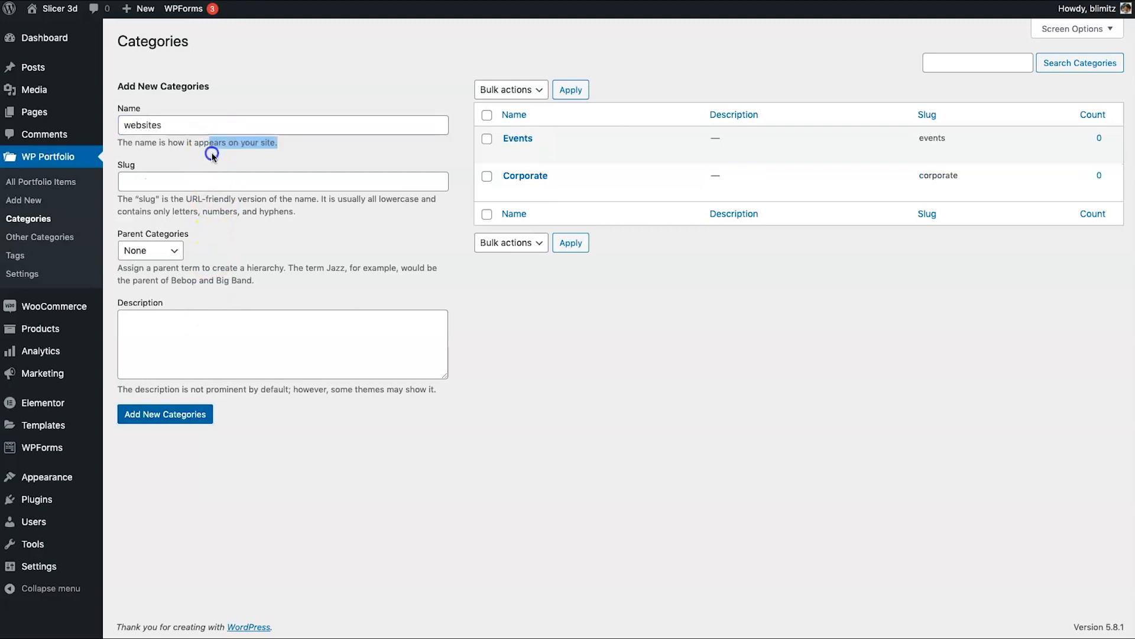
left_click(207, 180)
type("websites")
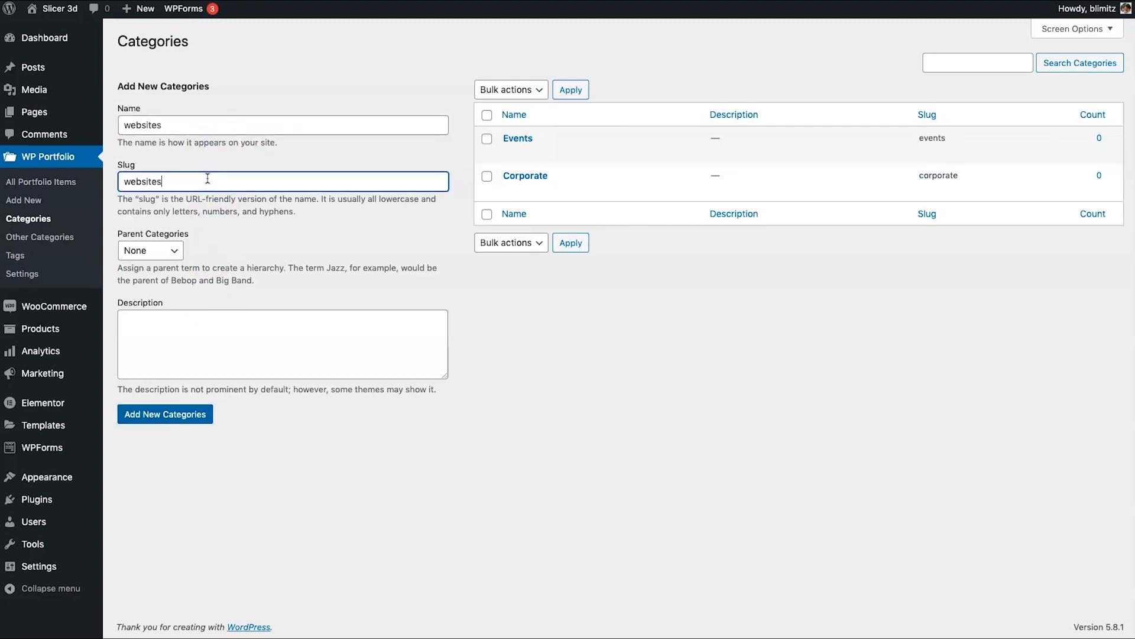
left_click(195, 412)
Step: Add a fourth portfolio category named wedding with the slug wedding
left_click(220, 130)
type("wedding")
key("Tab")
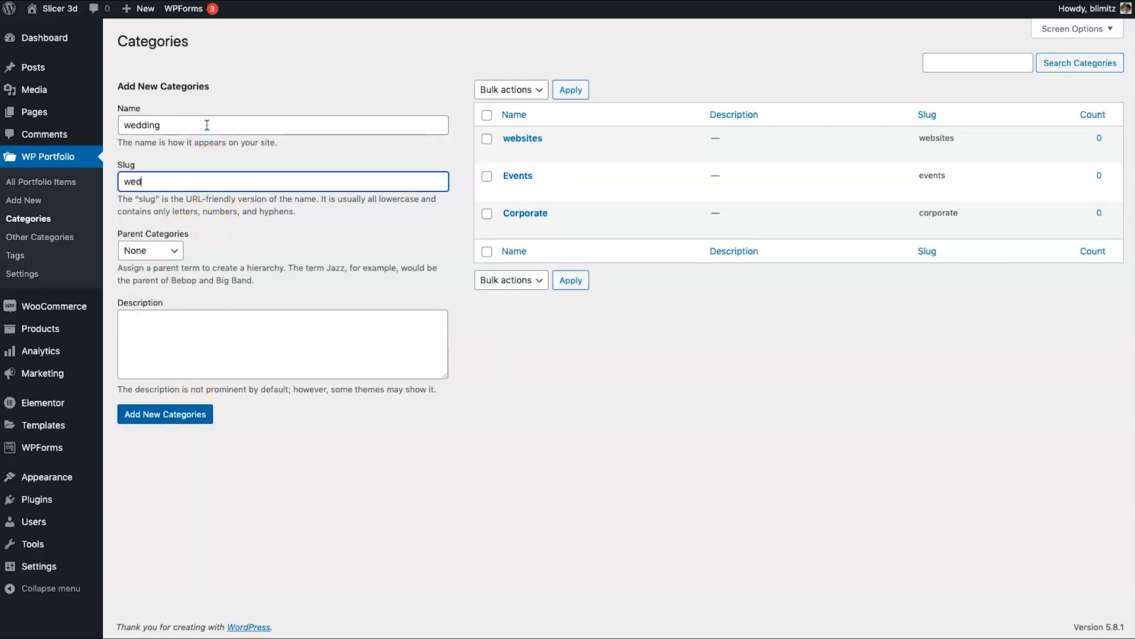
left_click(201, 414)
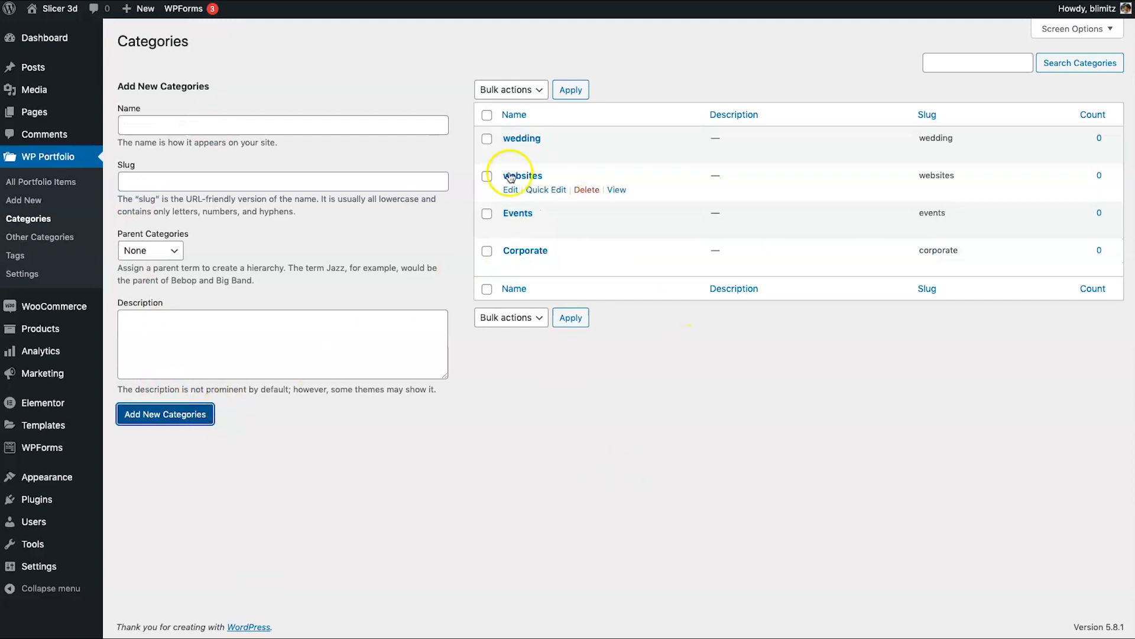
Step: Capitalize the names of the two lowercase categories to Websites and Wedding with Quick Edit
left_click(542, 189)
key("BackSpace")
type("W")
left_click(1070, 245)
left_click(546, 153)
left_click(542, 159)
key("BackSpace")
type("W")
left_click(1034, 208)
left_click(644, 587)
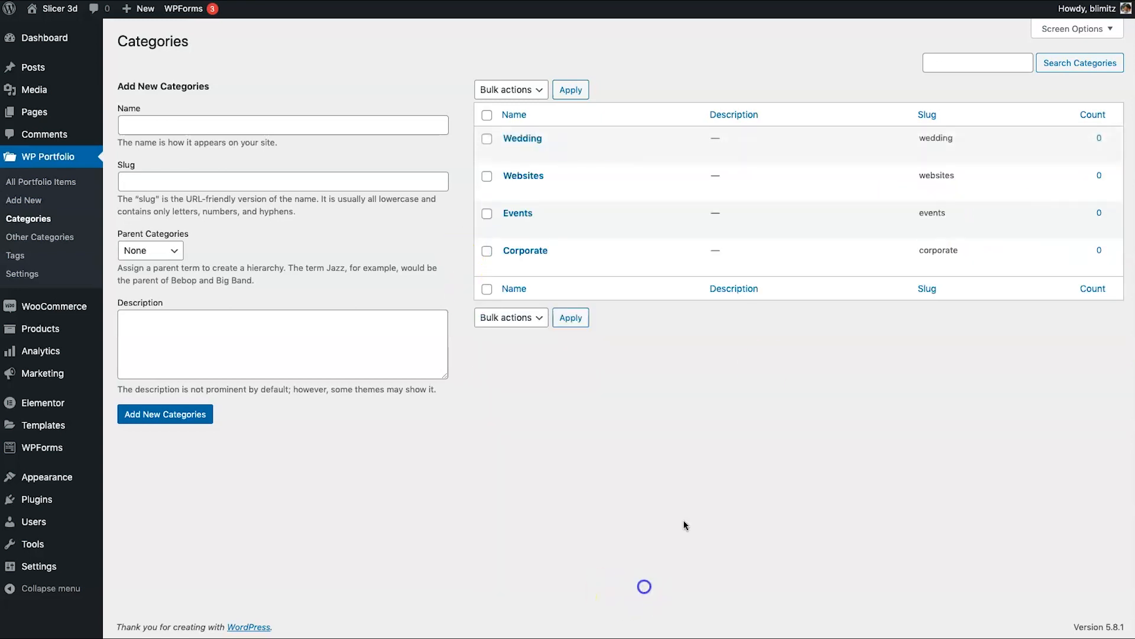
Step: Reload the categories list and the site's Portfolio page to check the category filters
key("super+r")
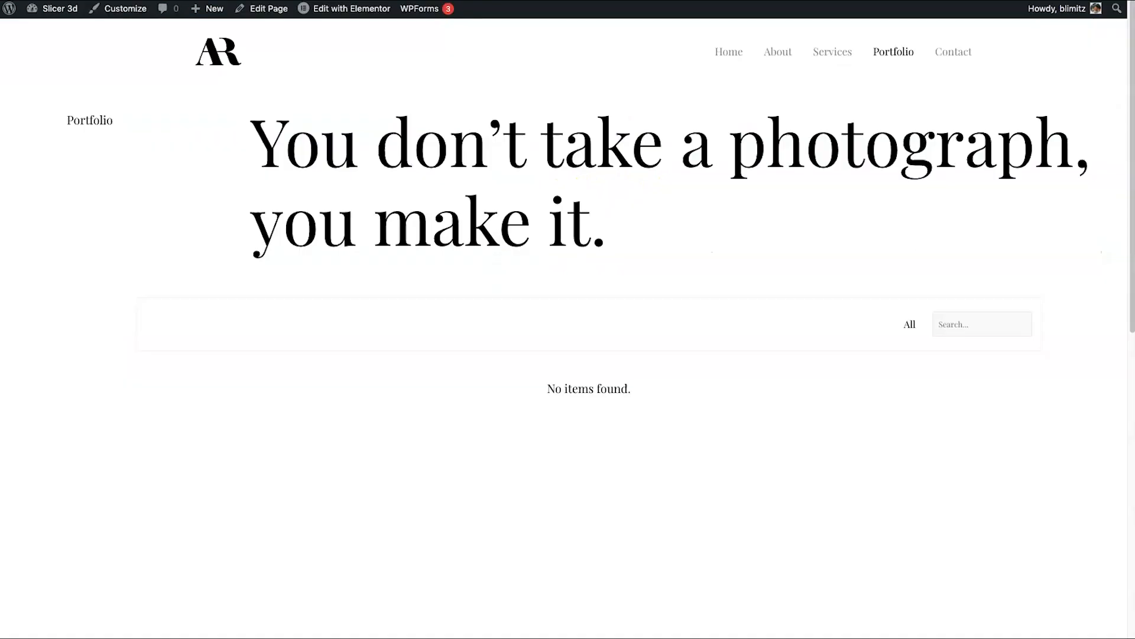
right_click(166, 305)
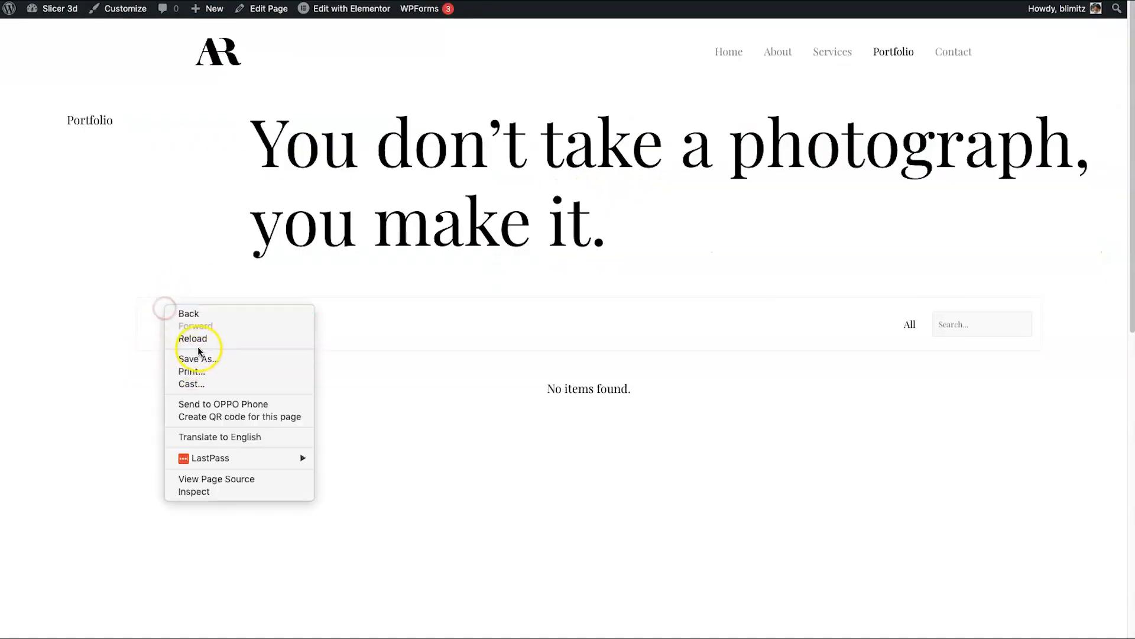
left_click(215, 342)
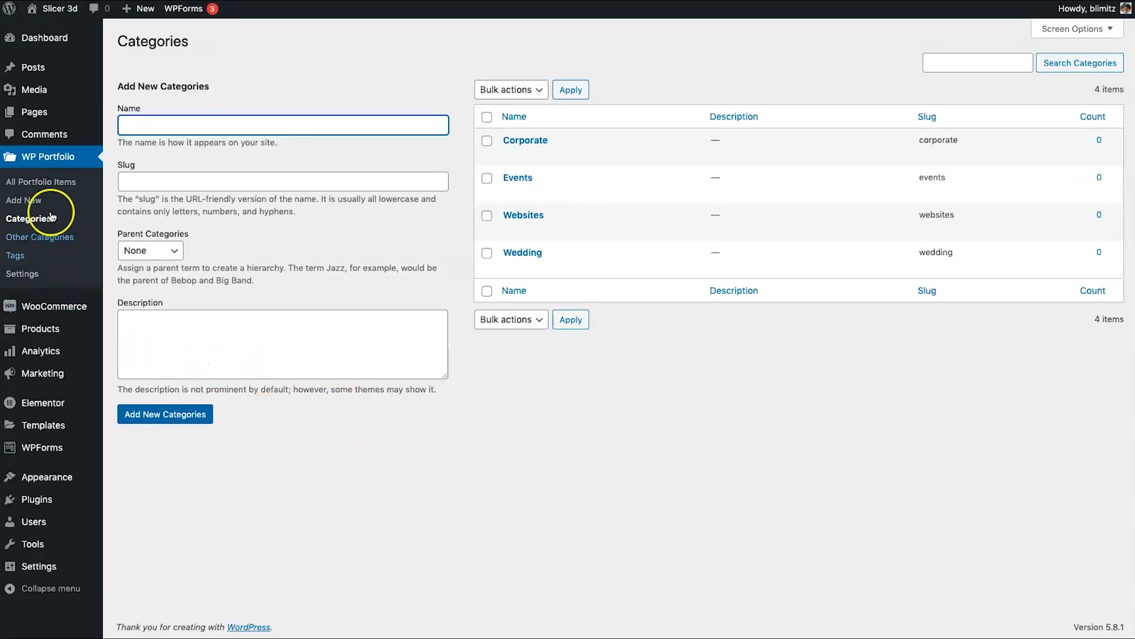
Step: Create a new portfolio item titled Wedding Ring with the type Image
left_click(31, 206)
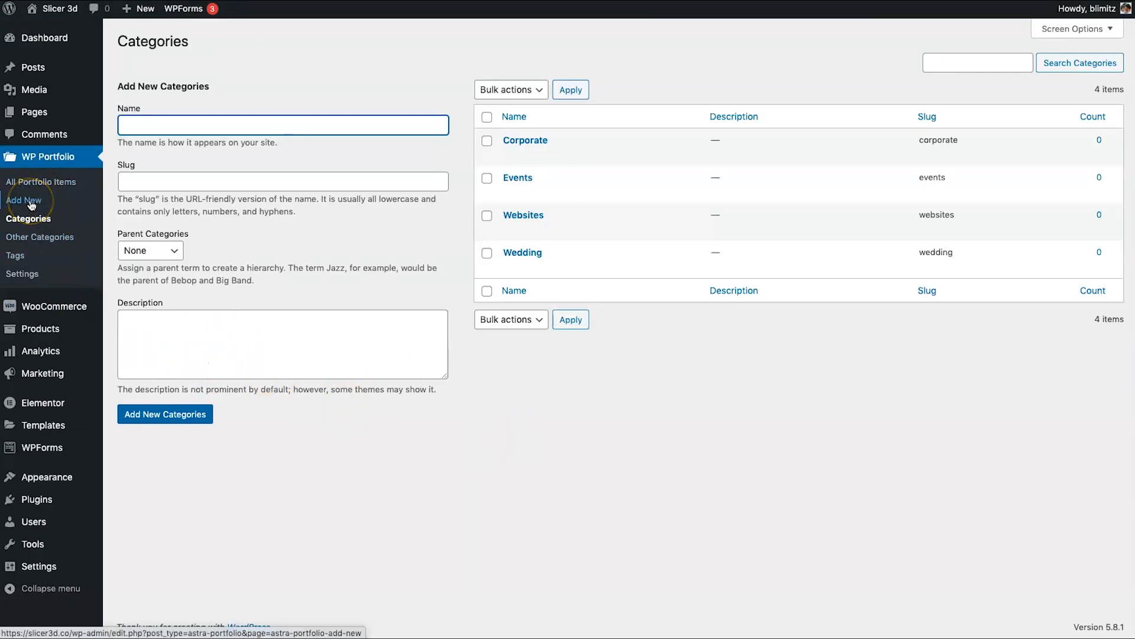
left_click(32, 205)
left_click(25, 201)
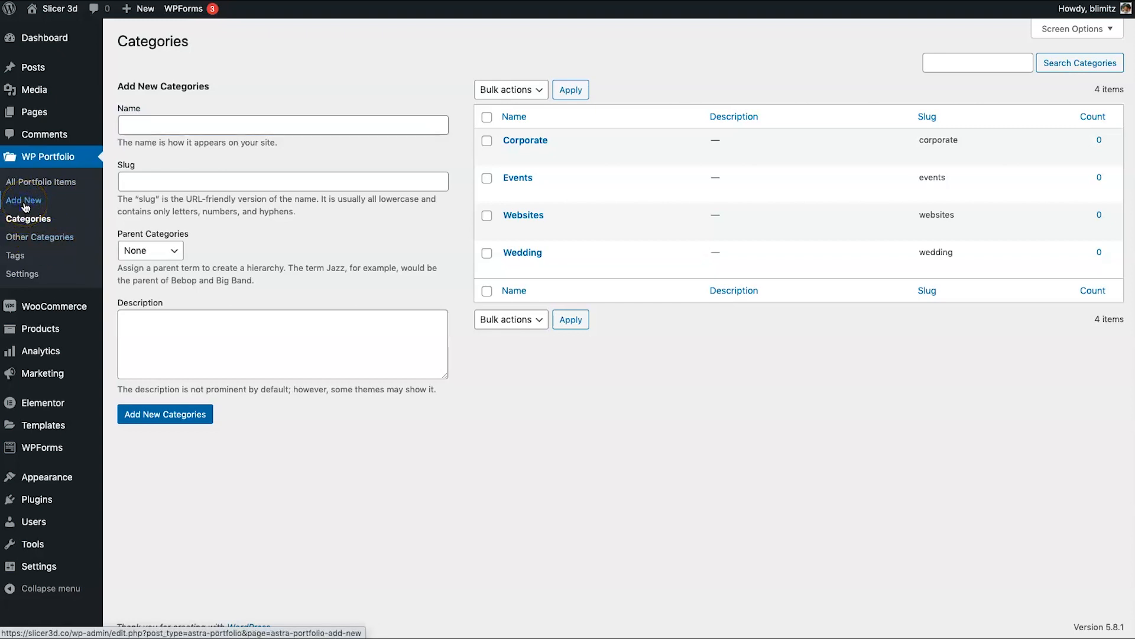
left_click(511, 100)
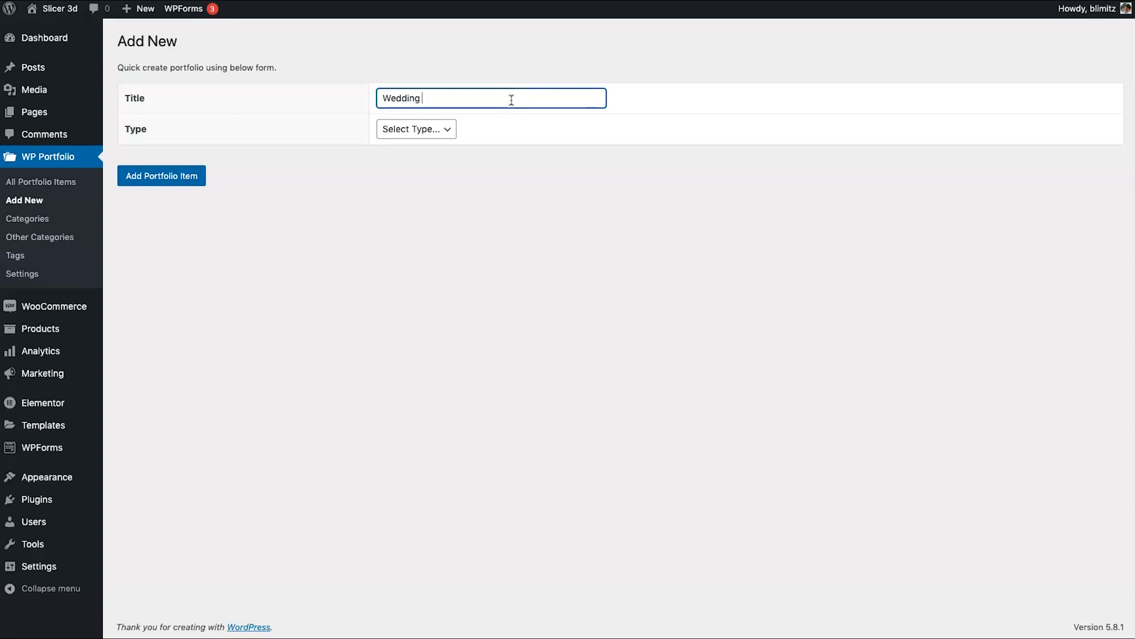
left_click(449, 129)
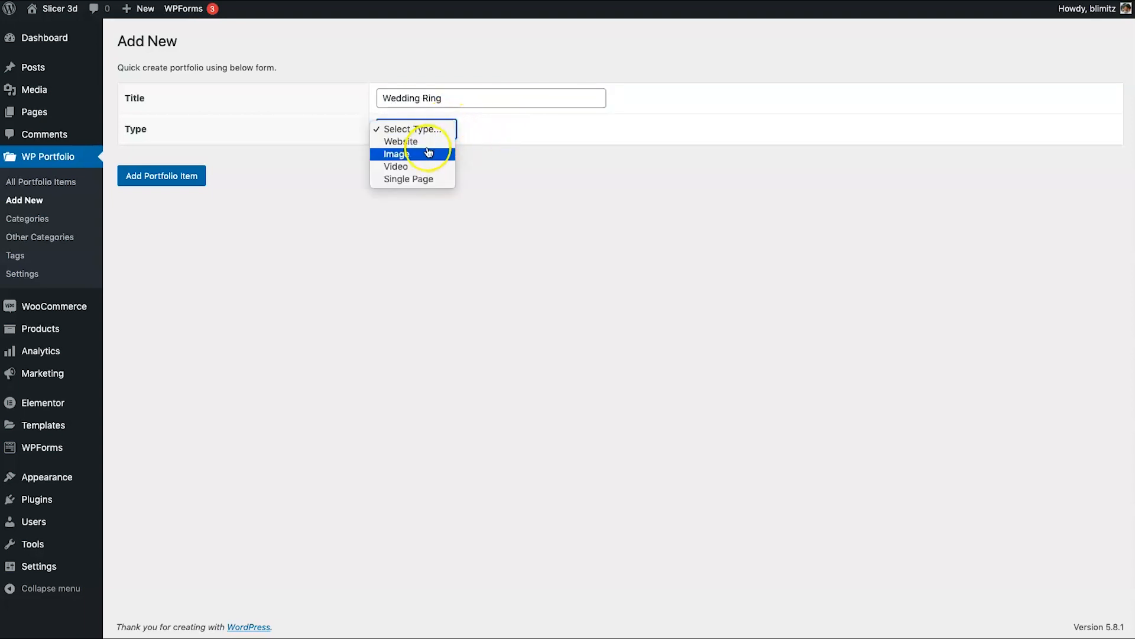
left_click(407, 156)
left_click(190, 178)
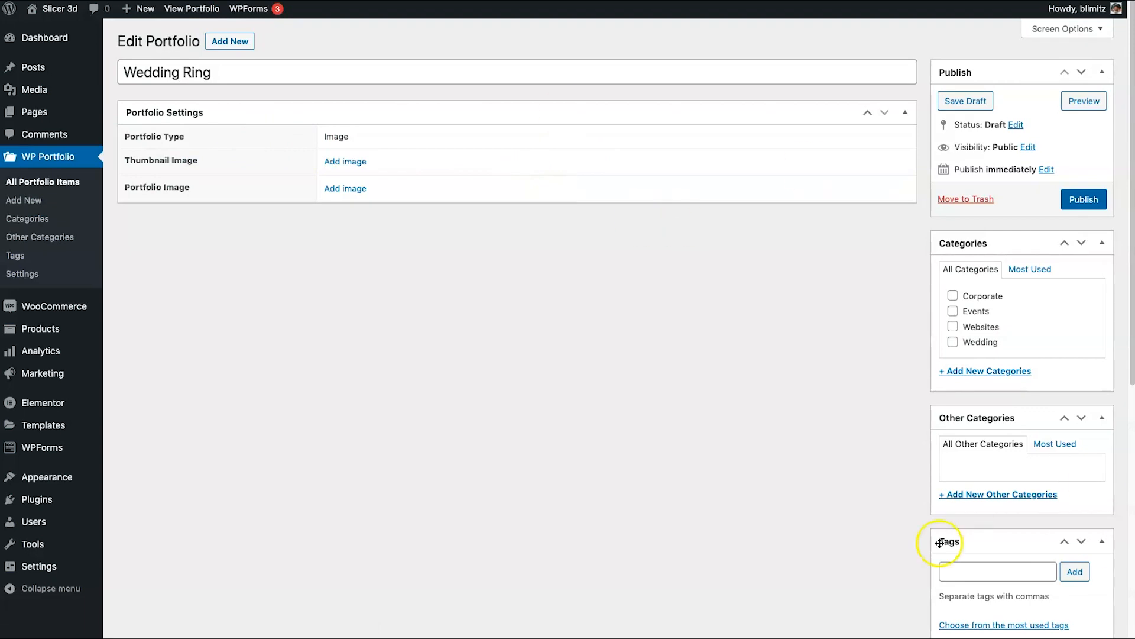
Step: Review the Wedding Ring item's title, page settings and category options on its edit page
left_click_drag(239, 71, 112, 71)
left_click(160, 71)
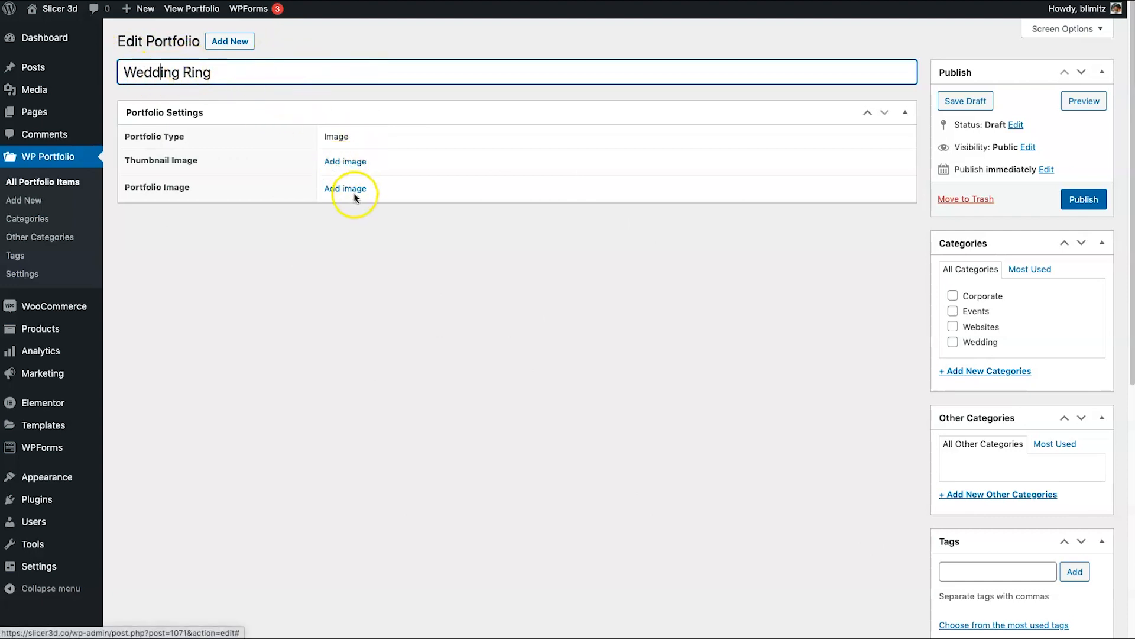
scroll(837, 289, "down", 7)
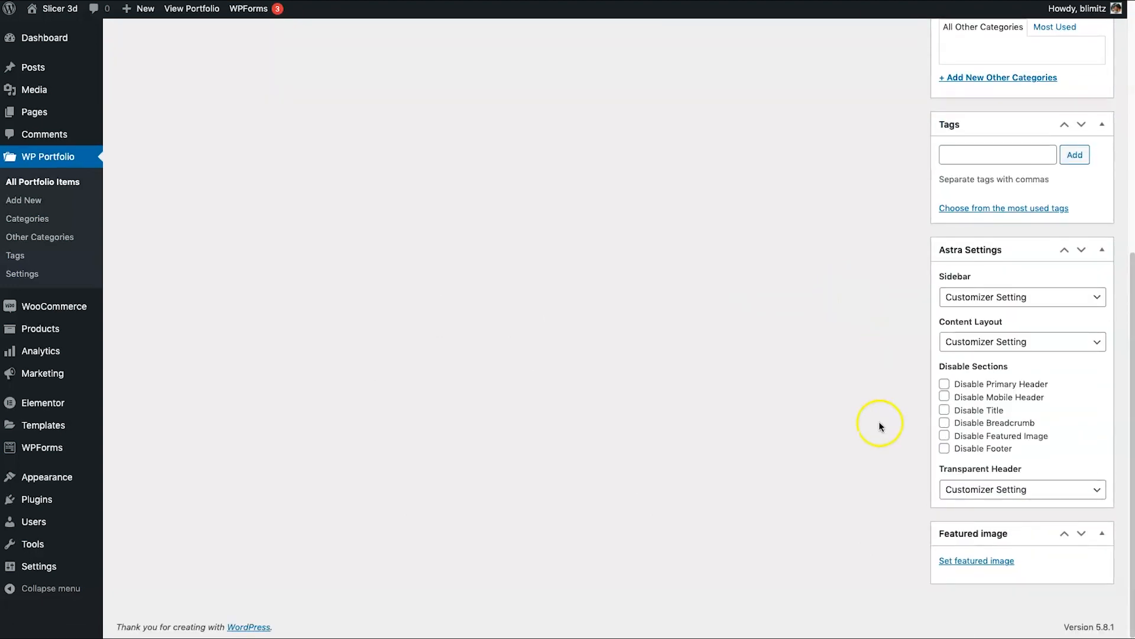
scroll(958, 565, "up", 7)
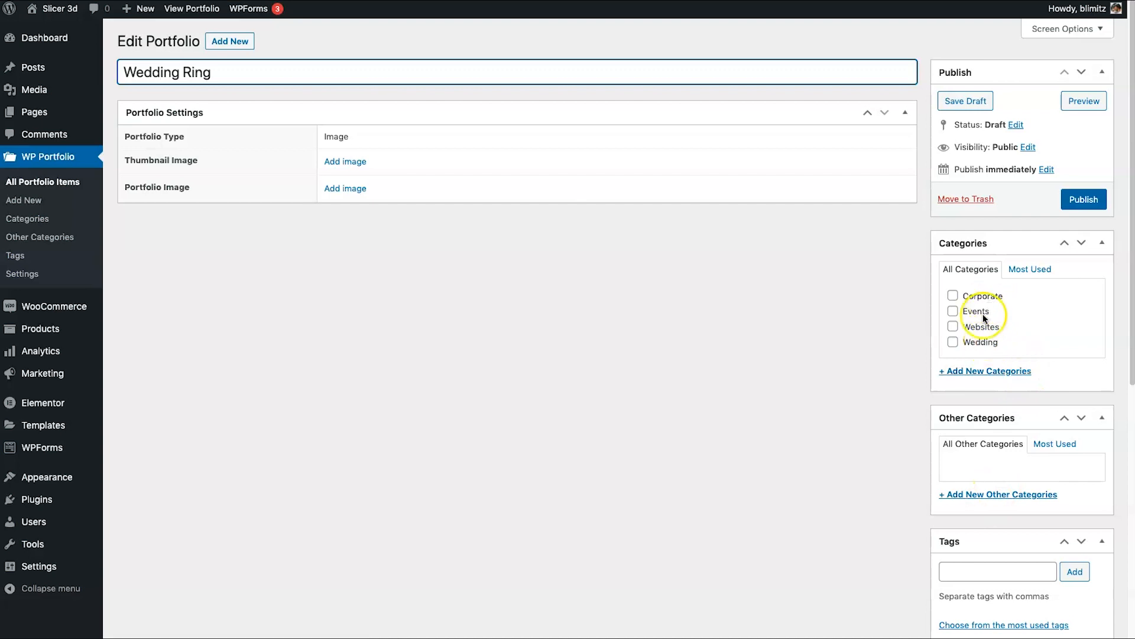
left_click(996, 241)
left_click(998, 241)
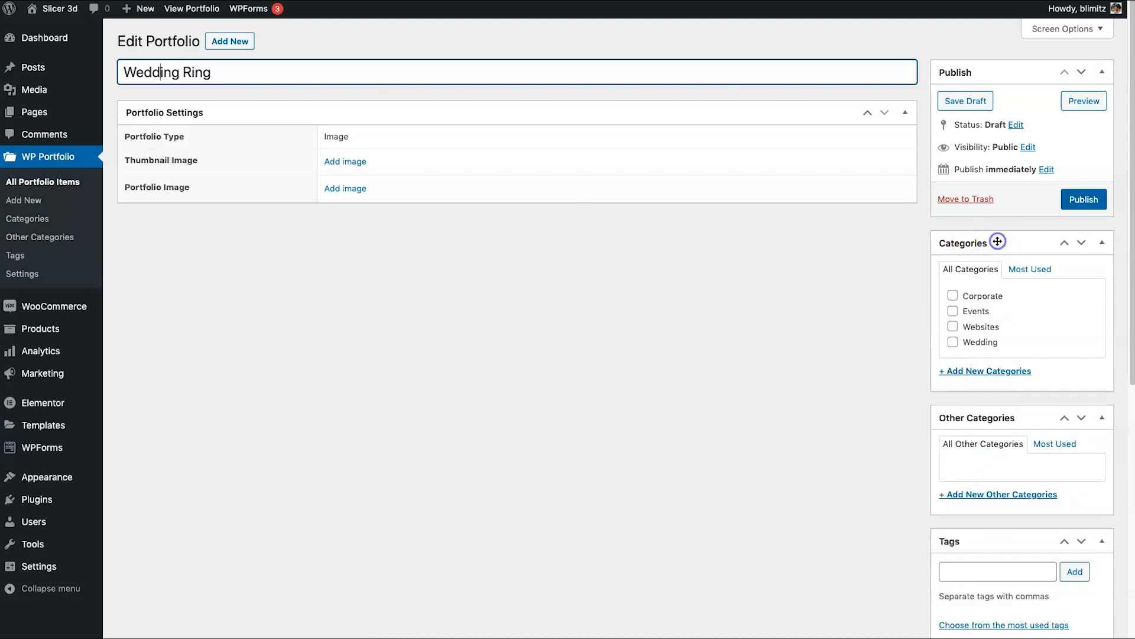
Step: Set the Wedding Ring item's thumbnail image to Wed4.jpg from the media library
left_click(358, 161)
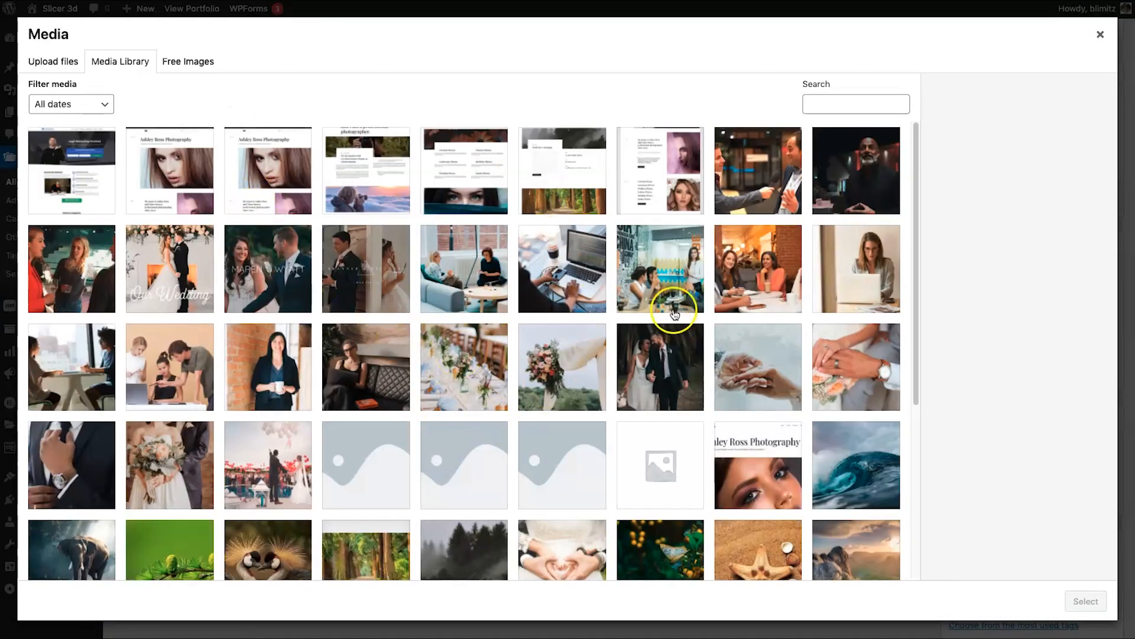
scroll(331, 443, "down", 3)
scroll(310, 442, "up", 1)
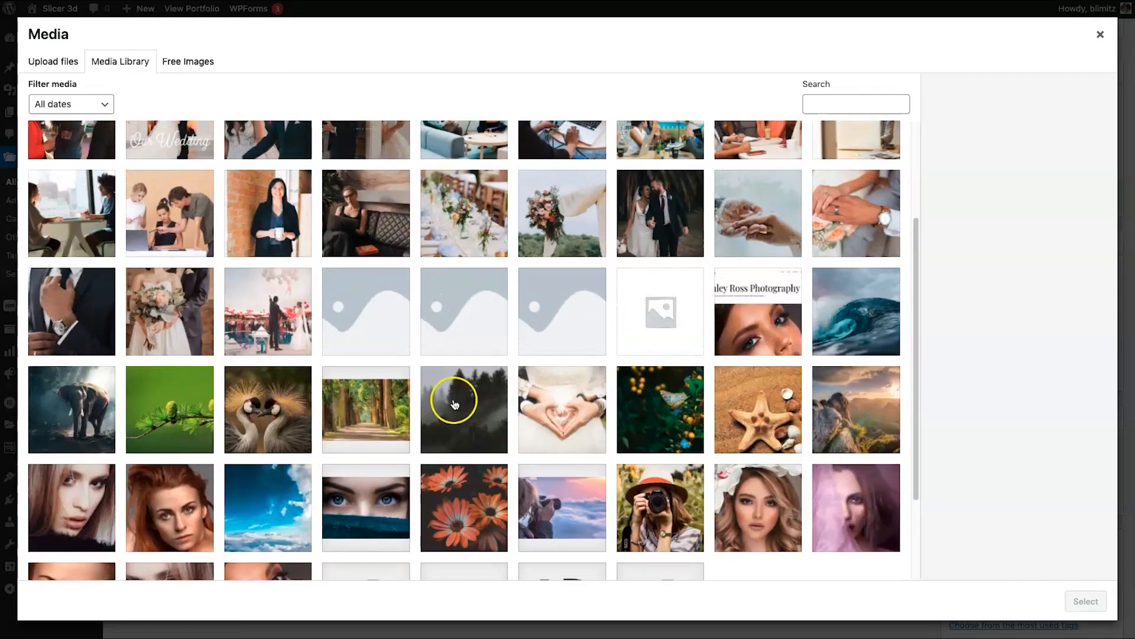
scroll(101, 325, "up", 1)
left_click(757, 238)
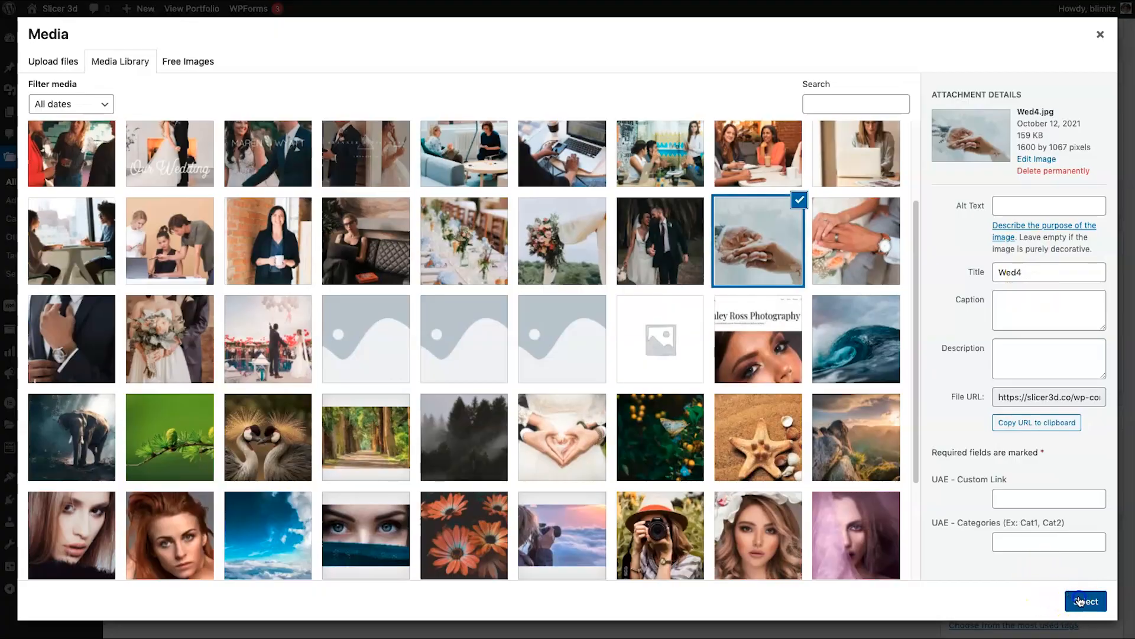
left_click(1086, 601)
Step: Set the Wedding Ring item's portfolio image to Wed4.jpg from the media library
left_click(363, 220)
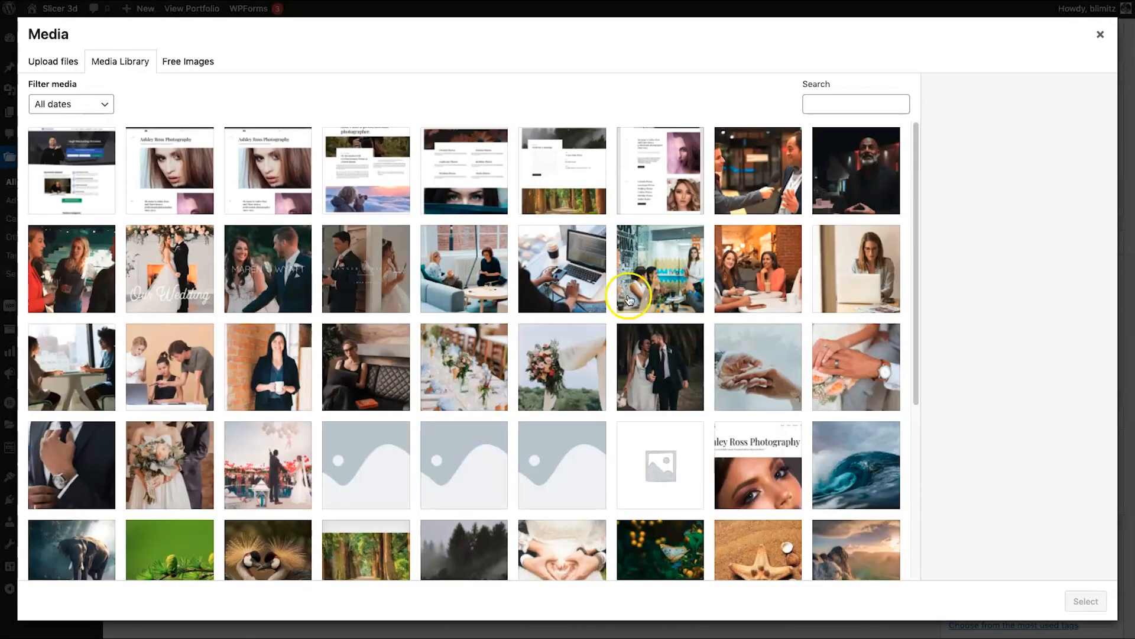
left_click(774, 395)
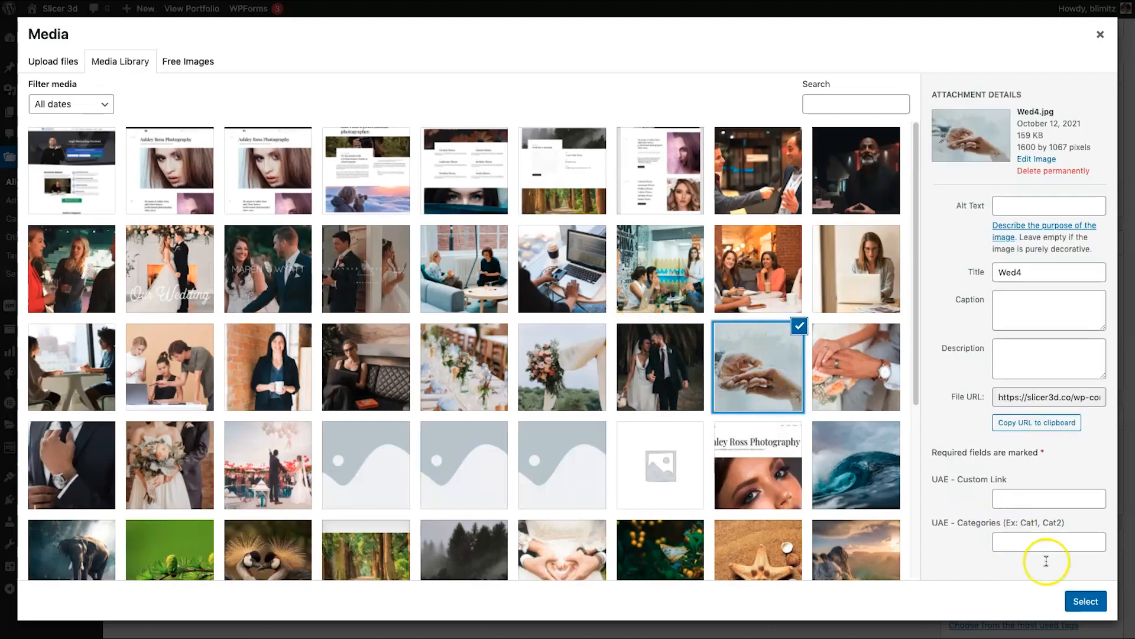
left_click(1086, 601)
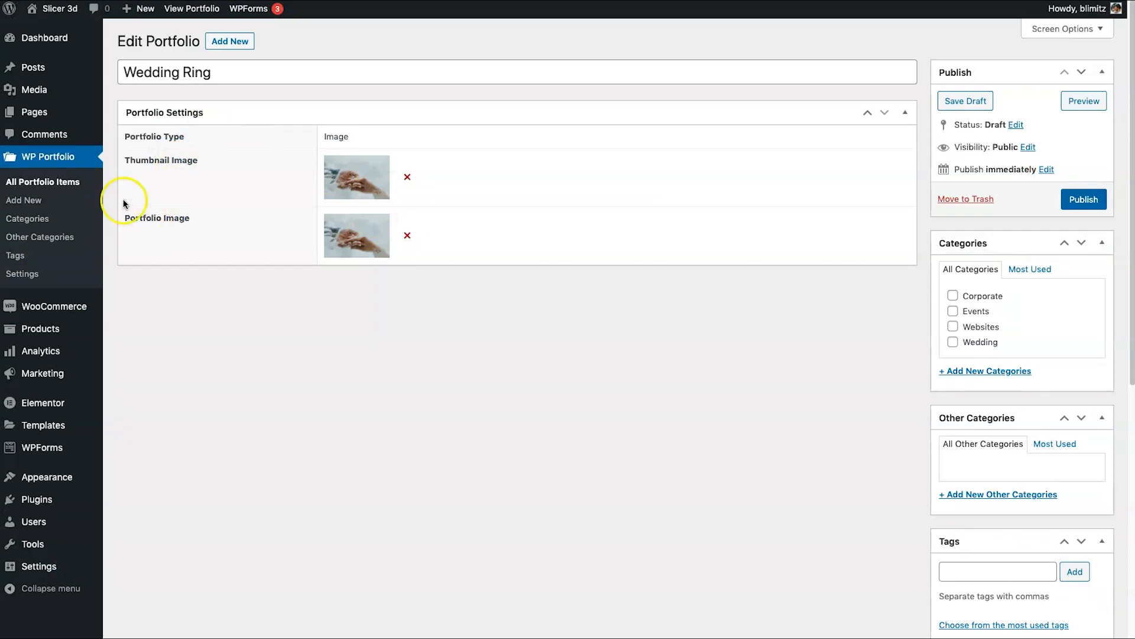
left_click(133, 162)
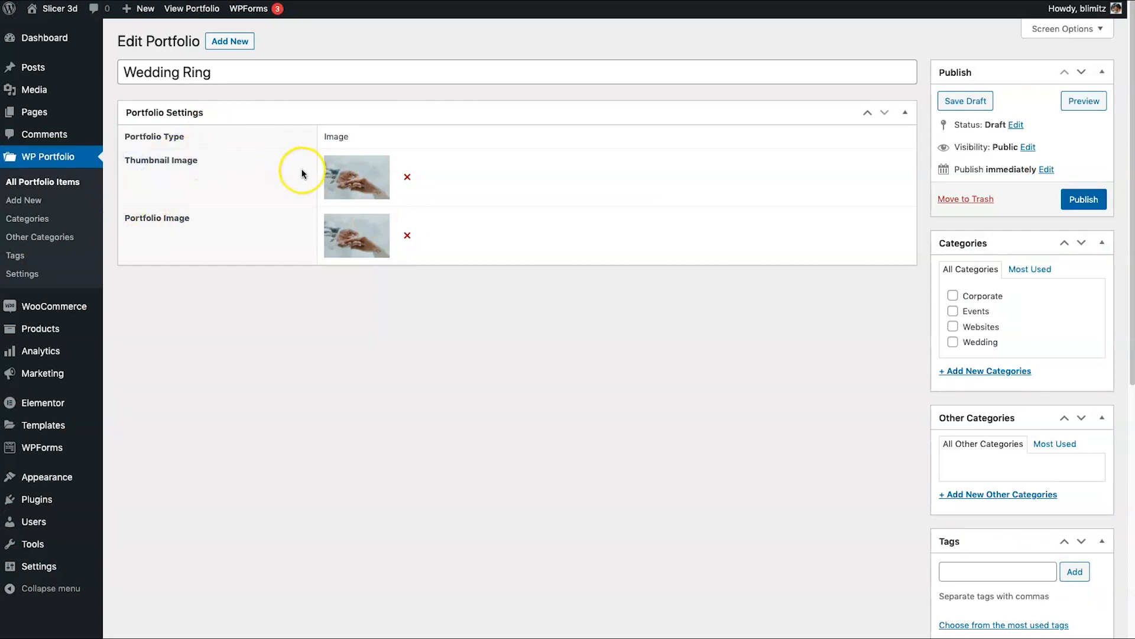
left_click_drag(196, 234, 108, 228)
left_click(136, 219)
left_click_drag(174, 216, 183, 215)
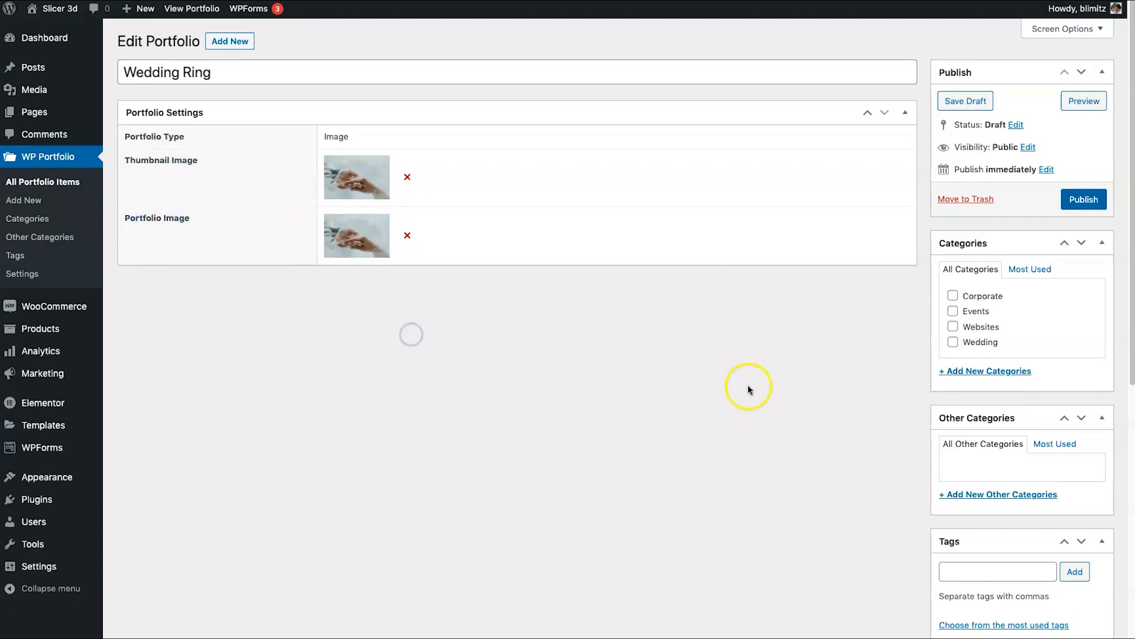
Step: Use Wed4.jpg as the Wedding Ring item's featured image and publish the item in the Wedding category
scroll(748, 389, "down", 7)
left_click(994, 565)
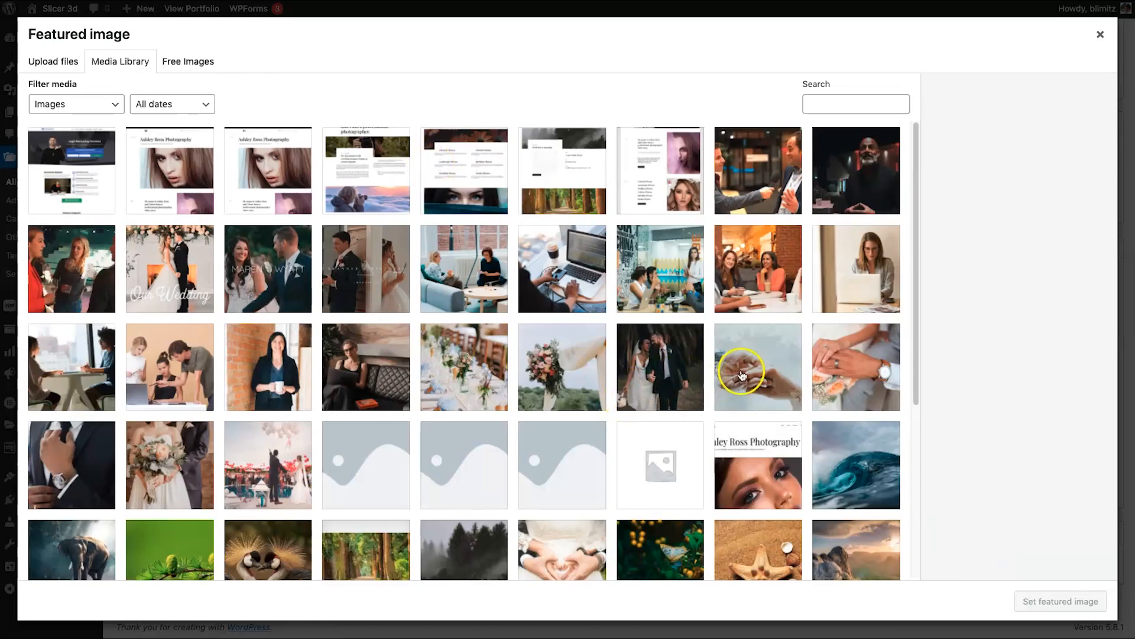
left_click(763, 374)
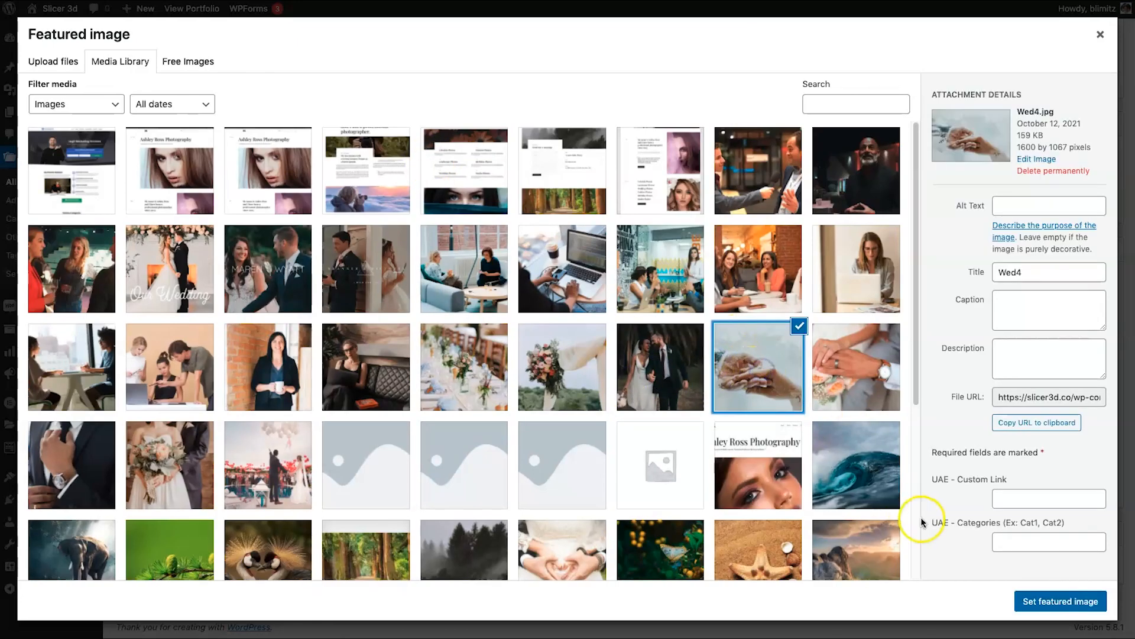
left_click(1068, 601)
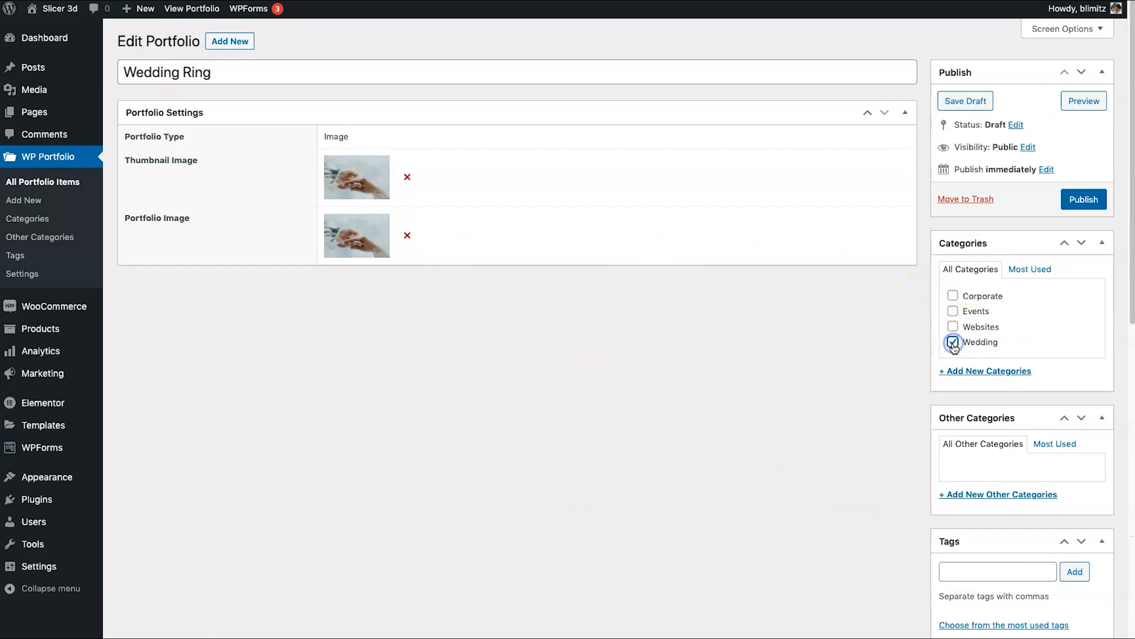
left_click(1083, 202)
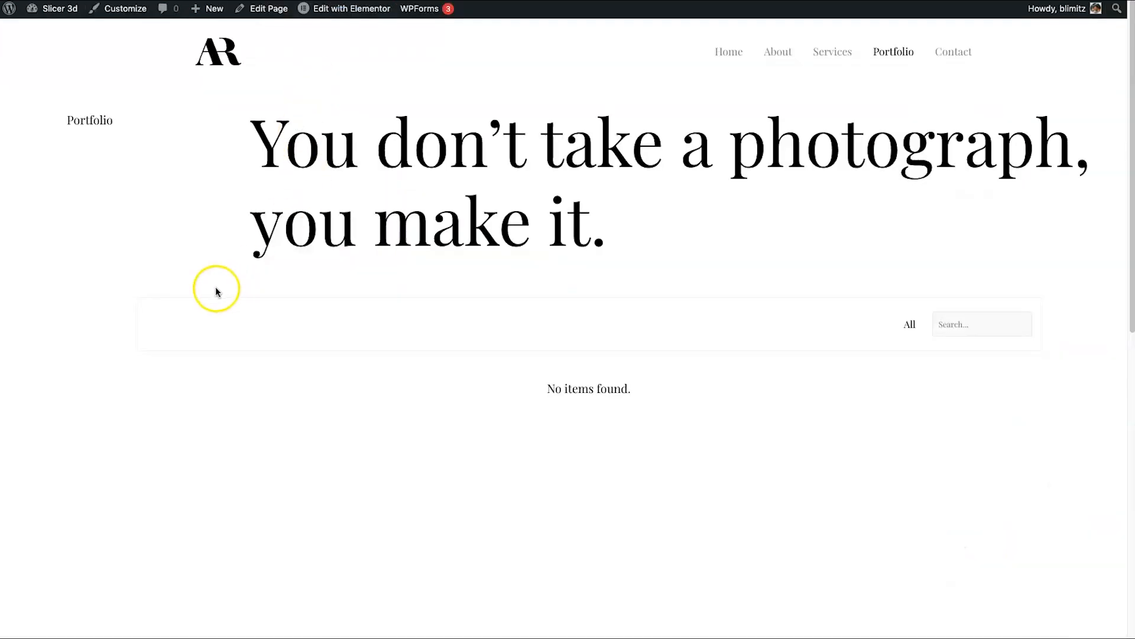
Step: Reload the site's Portfolio page and view the Wedding Ring image in the enlarged view, closing it when done
right_click(175, 393)
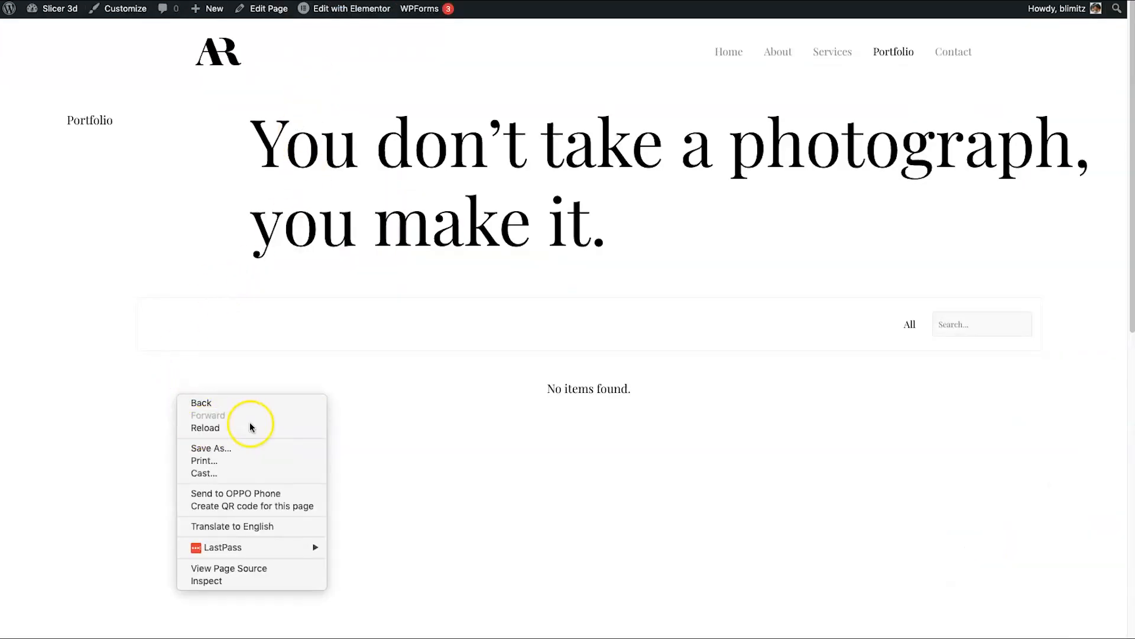
left_click(236, 430)
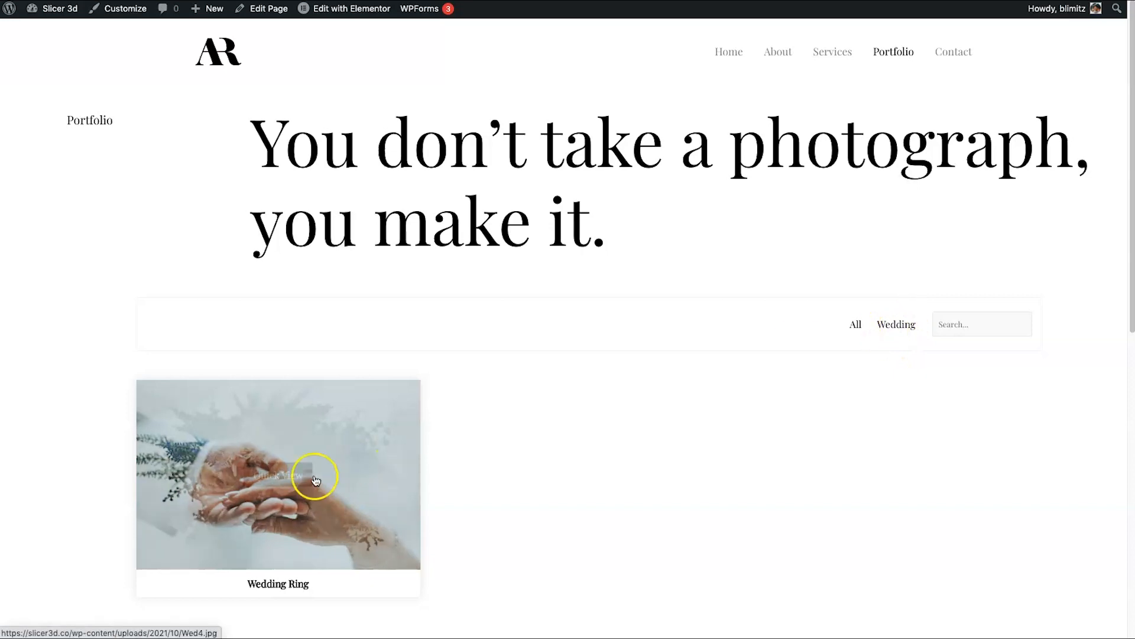
mouse_move(284, 513)
scroll(288, 473, "down", 1)
left_click(288, 455)
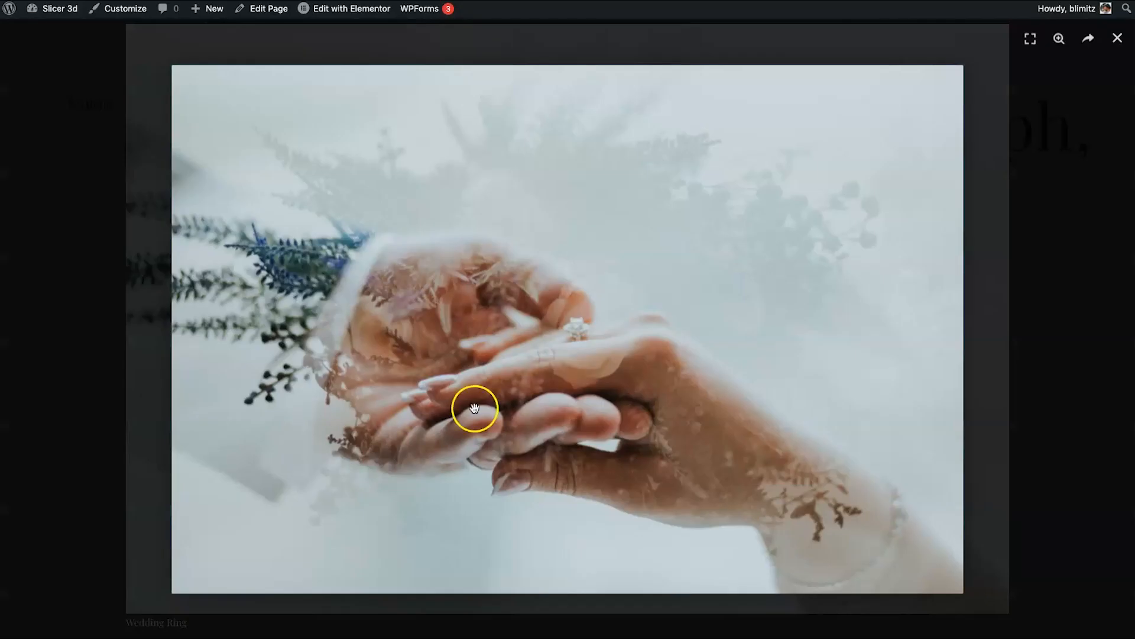
left_click(1070, 181)
left_click(1110, 49)
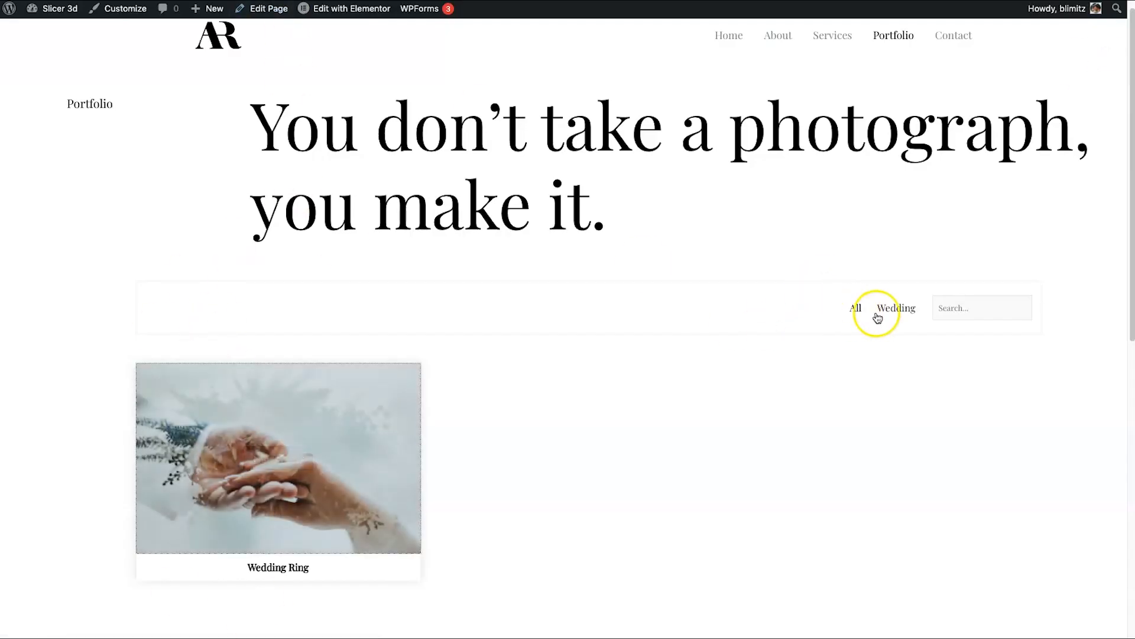
Step: Create a new portfolio item titled Personal Branding with the type Image and assign it to the Corporate category
left_click(284, 0)
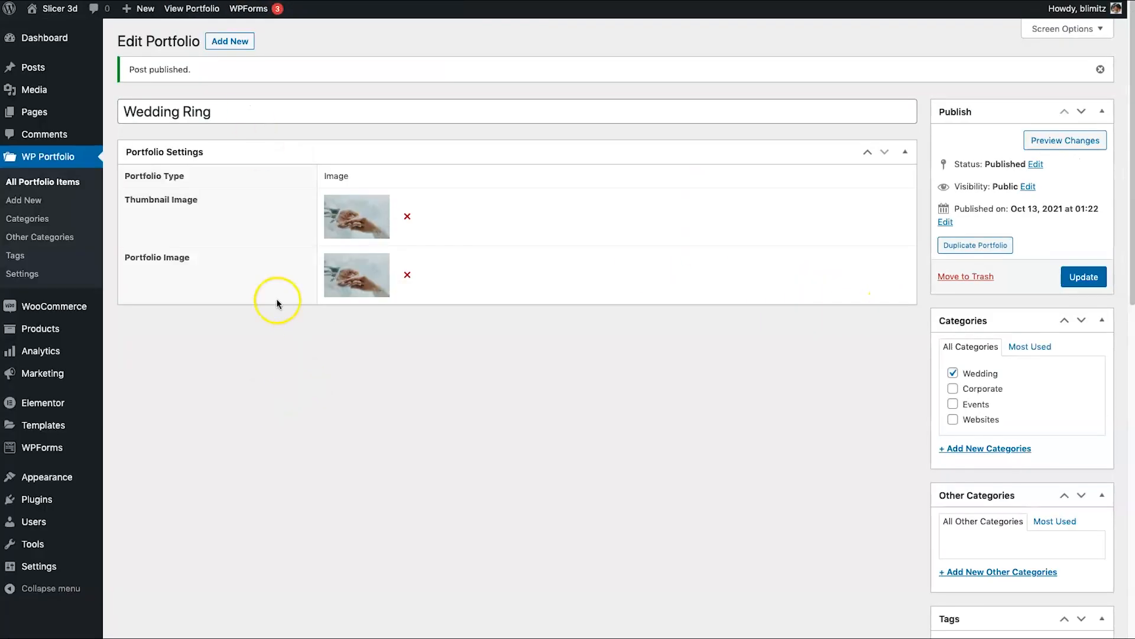
left_click(232, 44)
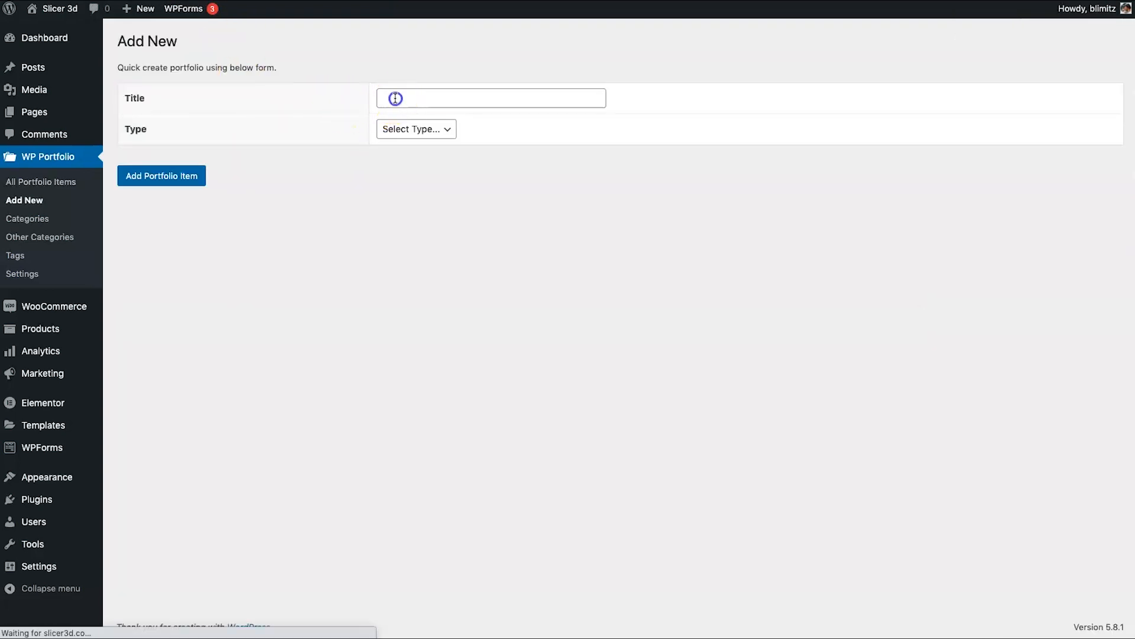
left_click(395, 98)
left_click(395, 129)
left_click(402, 155)
left_click(413, 88)
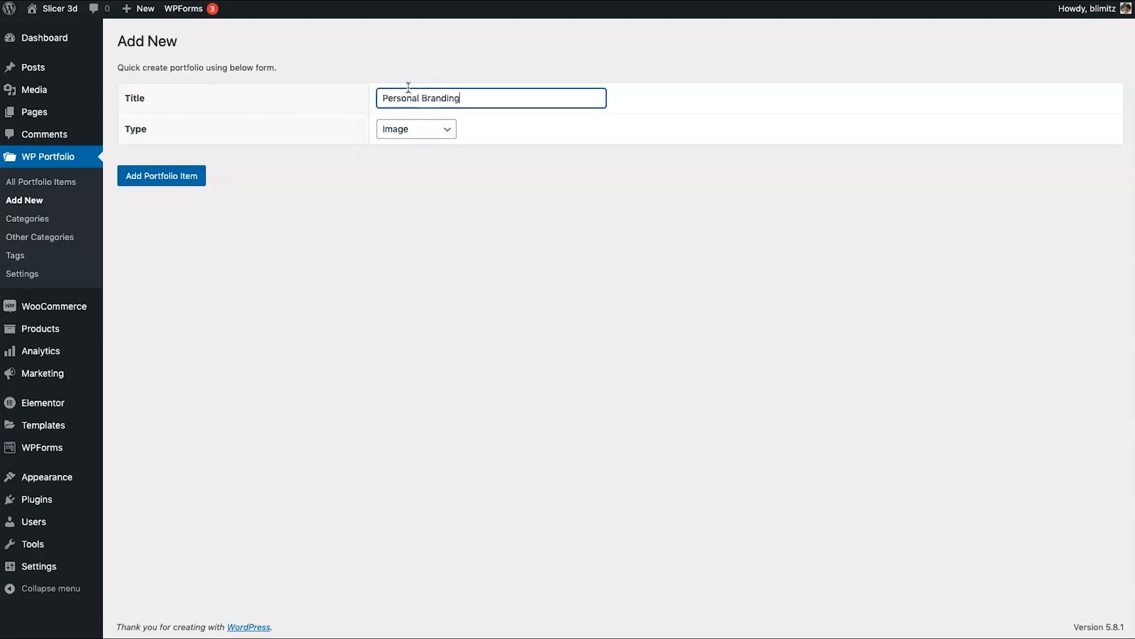
left_click(182, 177)
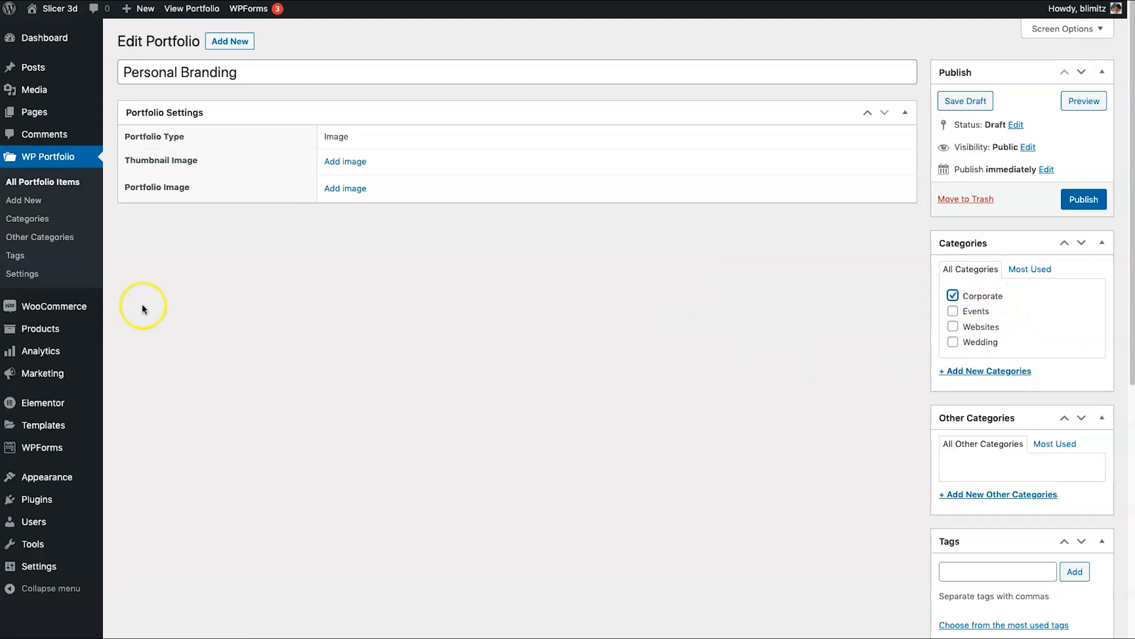
Step: Set both the thumbnail image and the portfolio image of the Personal Branding item to Corp1.jpg
left_click(357, 164)
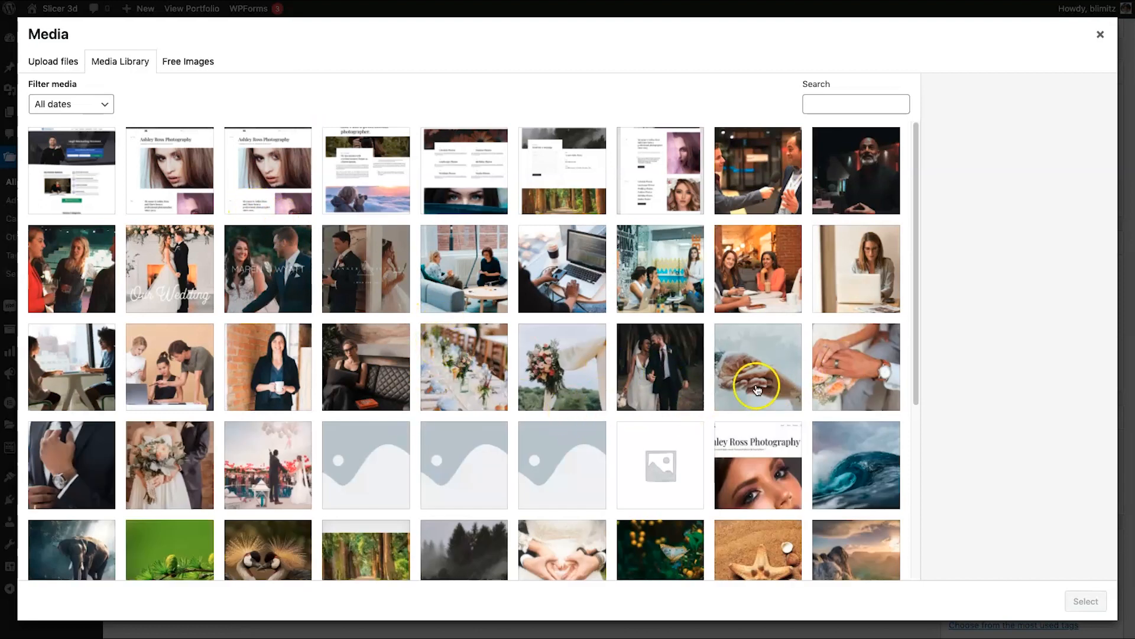
left_click(297, 353)
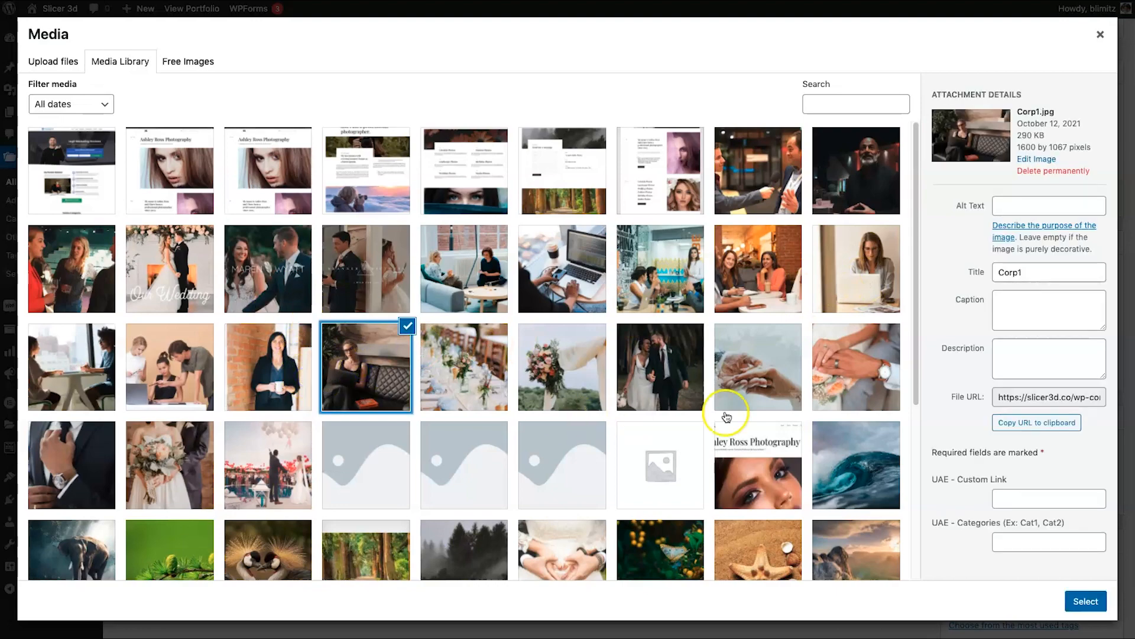
left_click(1084, 601)
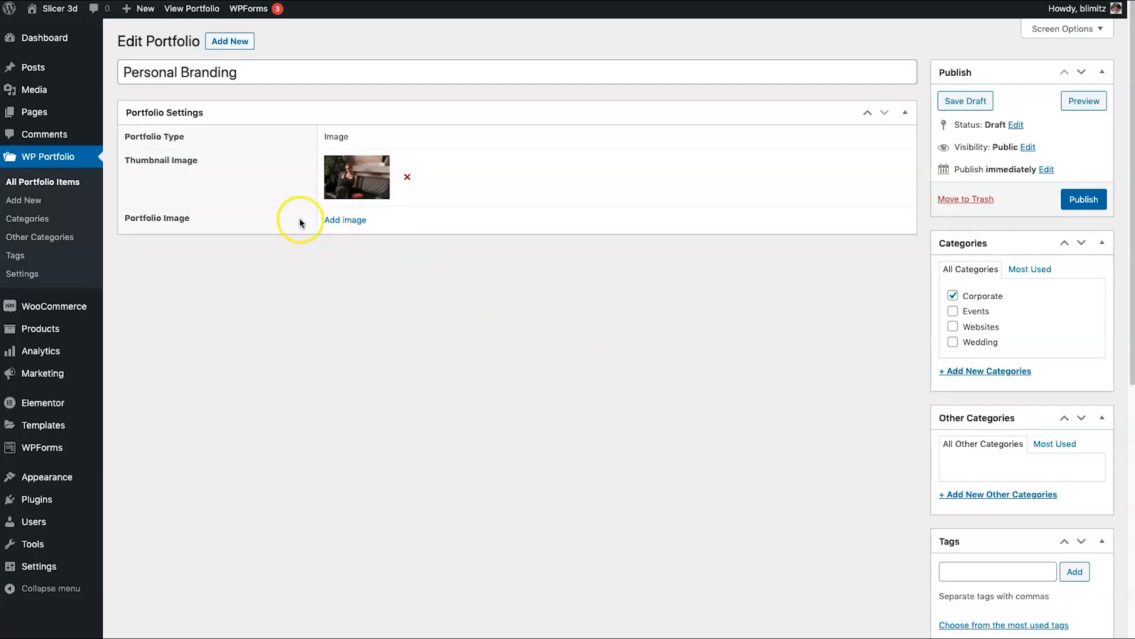
left_click(362, 226)
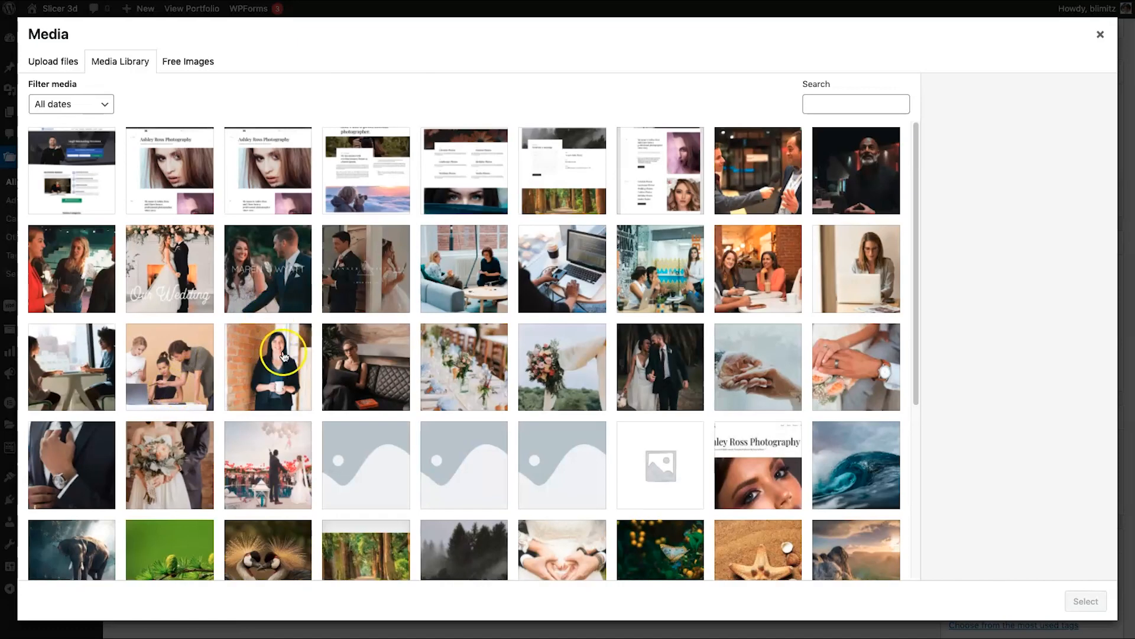
left_click(341, 362)
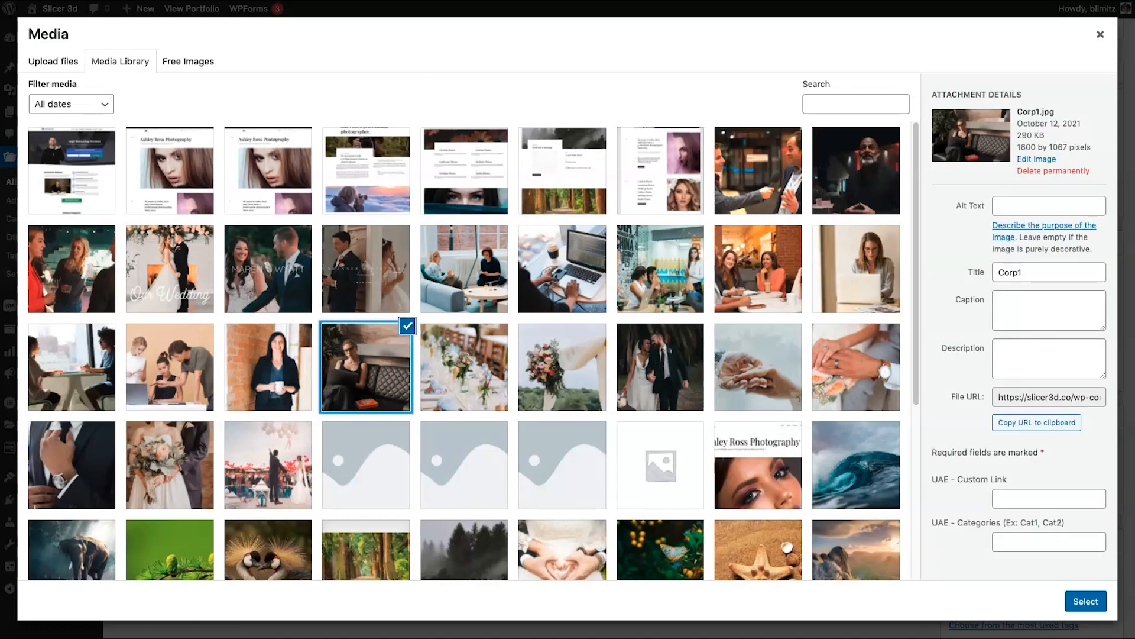
left_click_drag(1018, 147, 1066, 144)
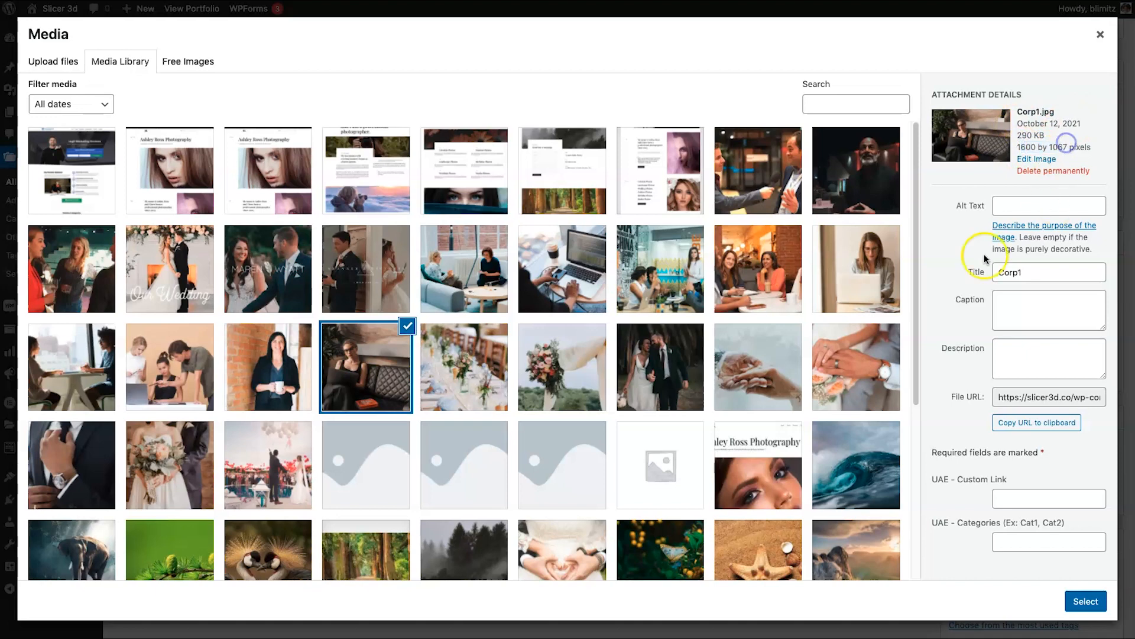
left_click(1085, 600)
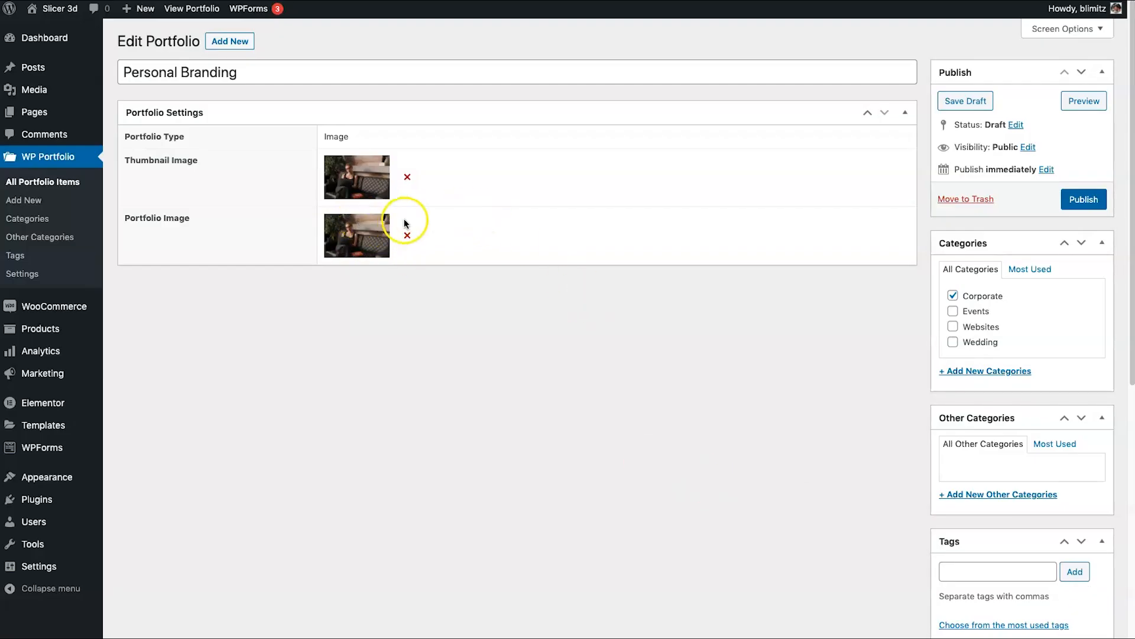
left_click_drag(190, 218, 131, 221)
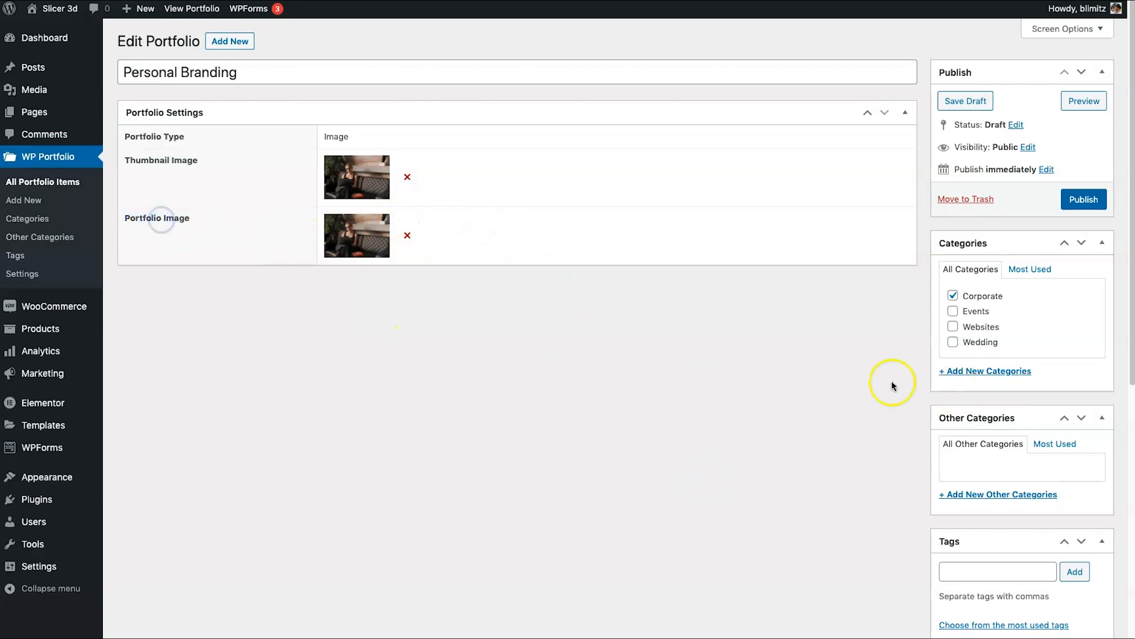
Step: Set Corp1.jpg as the Personal Branding item's featured image and publish the item
scroll(891, 384, "down", 8)
left_click(975, 571)
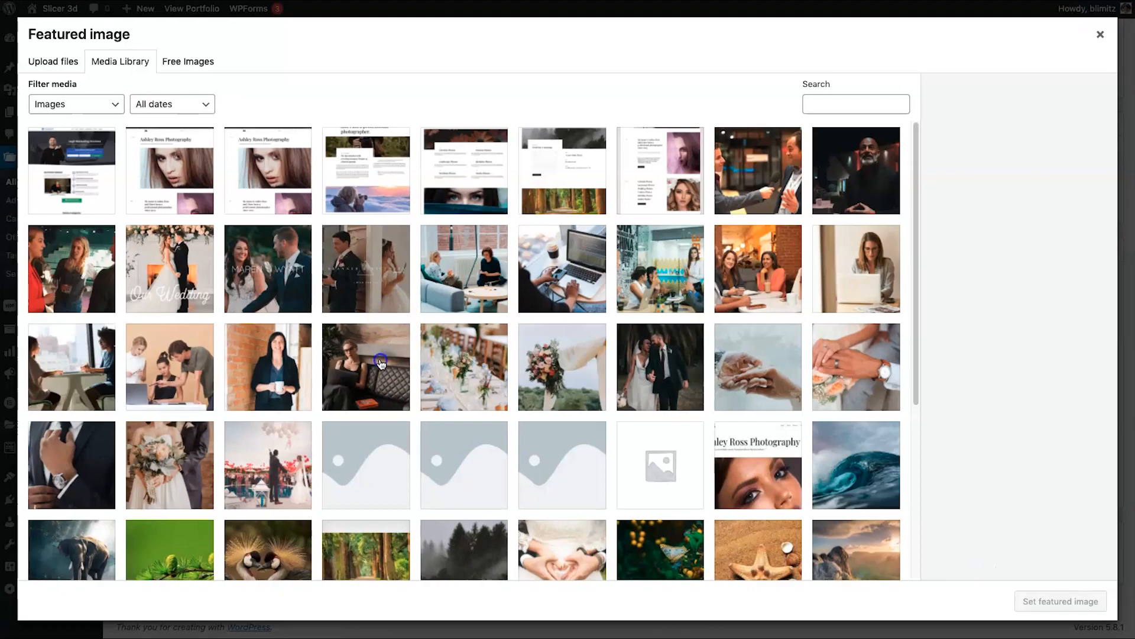
left_click(382, 363)
left_click(1023, 600)
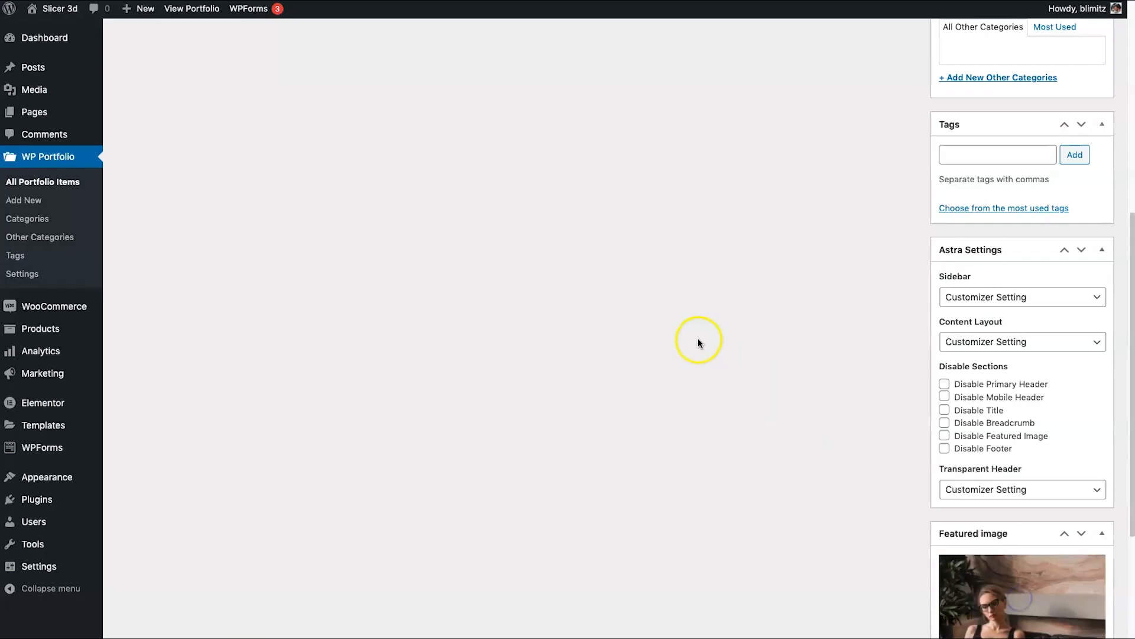
scroll(698, 338, "up", 8)
left_click(1094, 199)
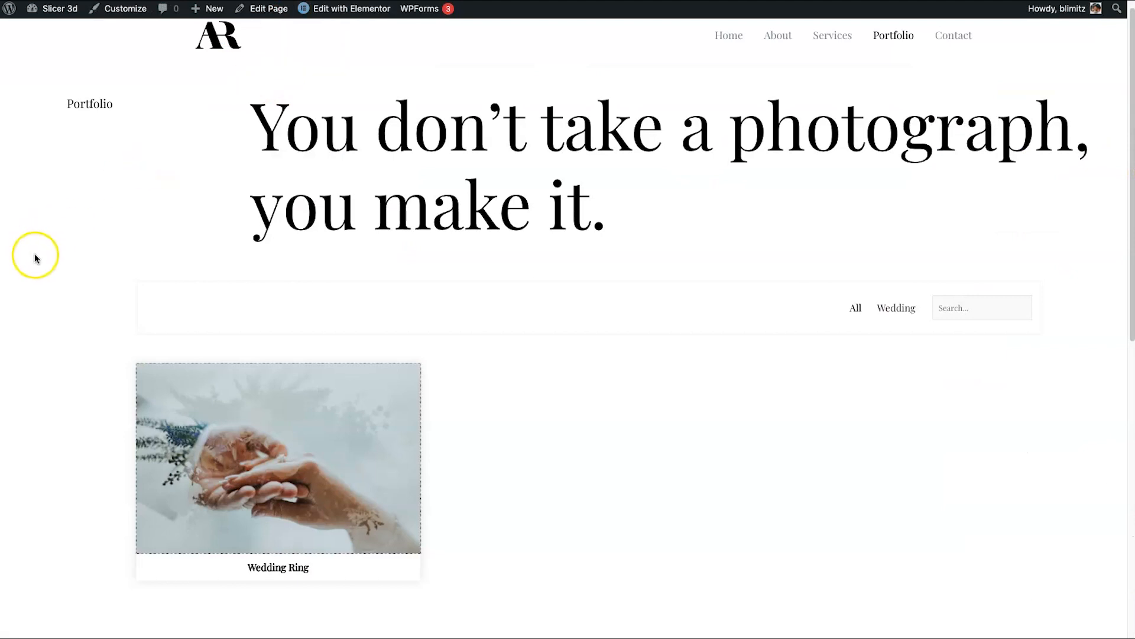
Step: Reload the site's Portfolio page and test the gallery's Corporate and Wedding category filters
right_click(68, 255)
left_click(86, 288)
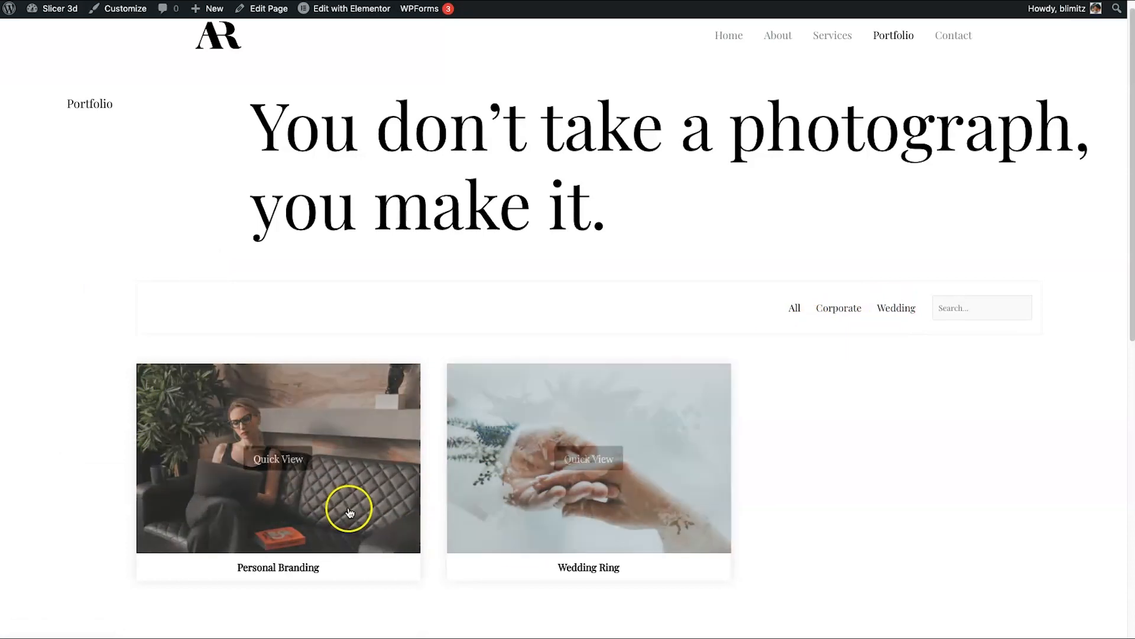
left_click(844, 315)
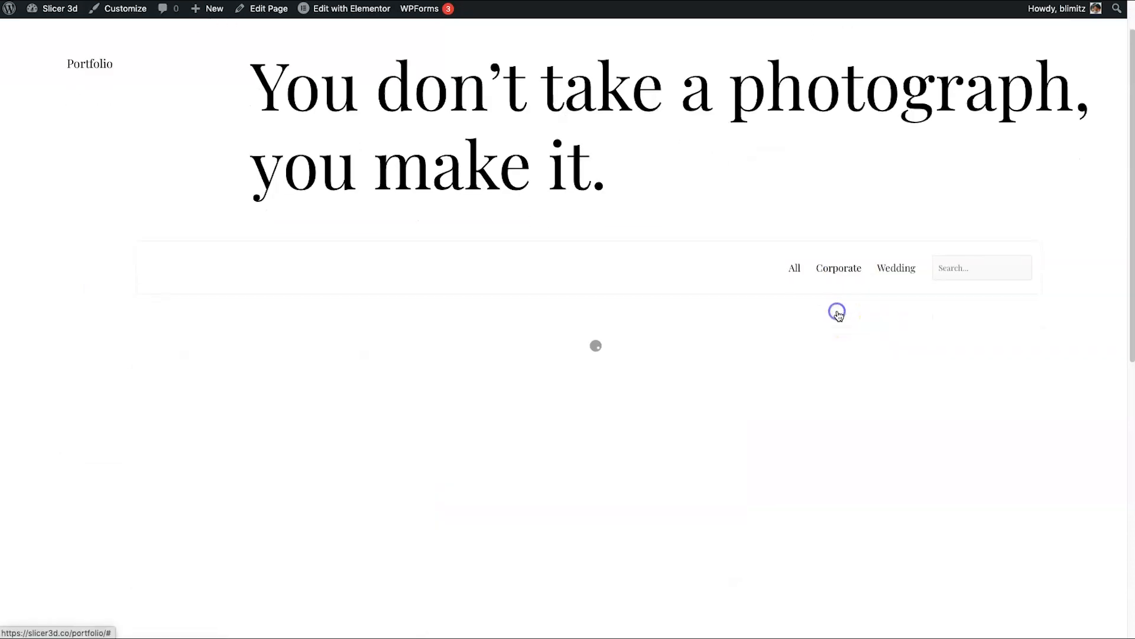
scroll(514, 236, "down", 4)
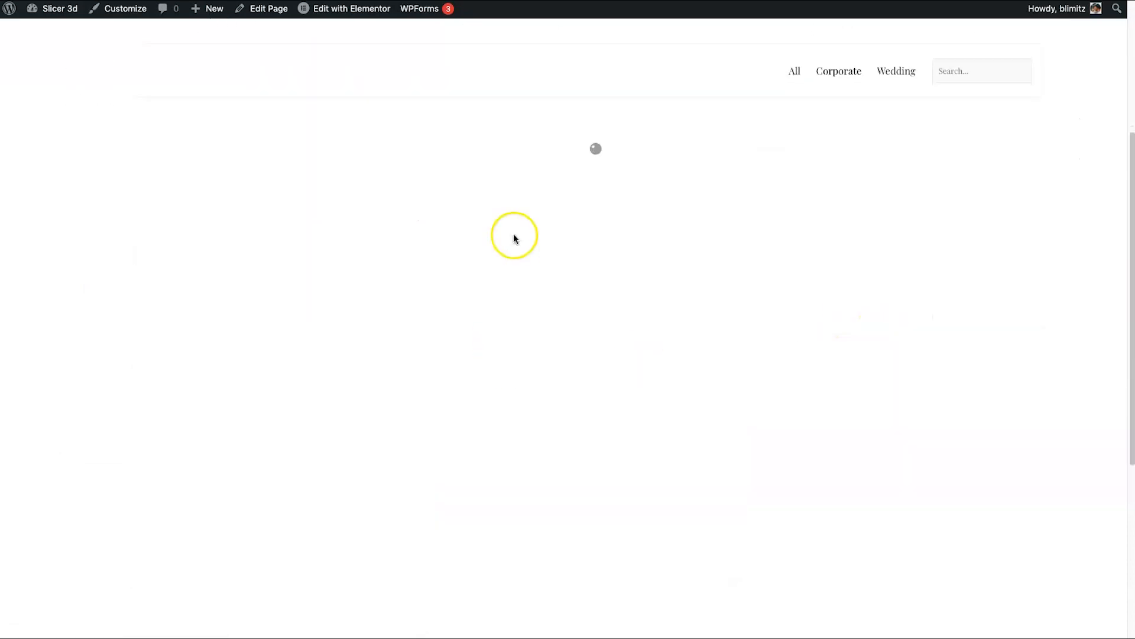
left_click(895, 72)
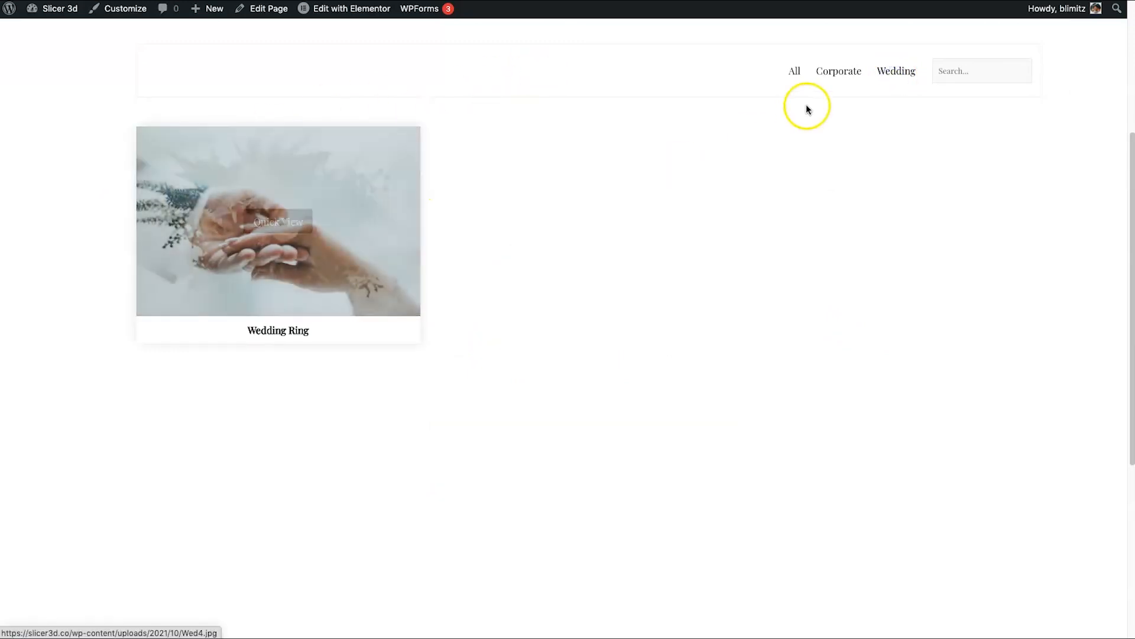
scroll(818, 170, "up", 4)
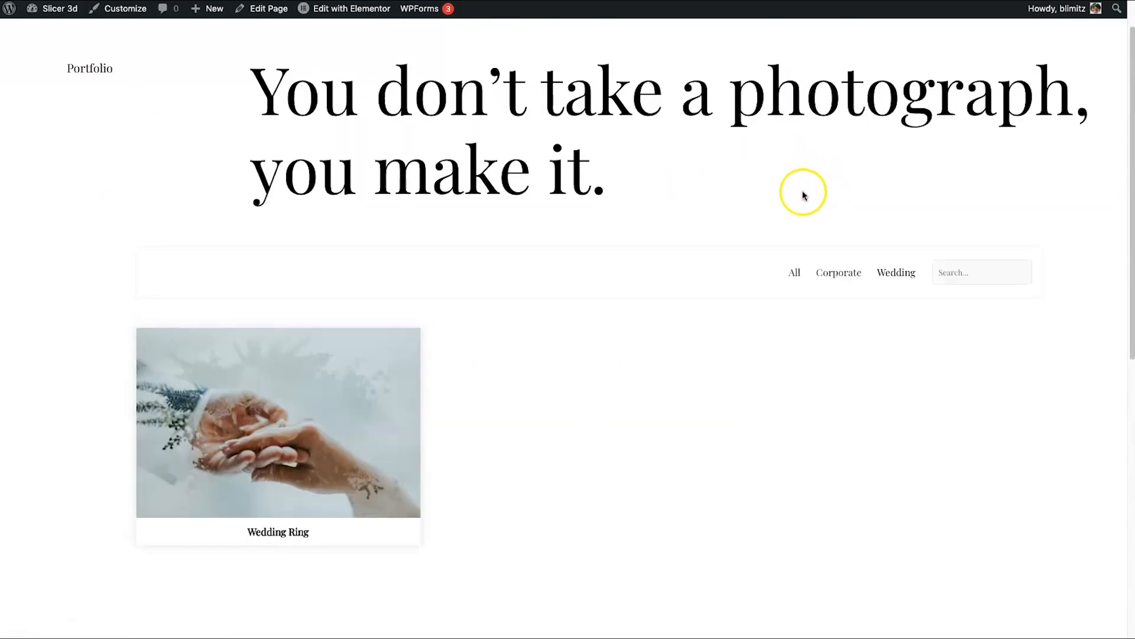
scroll(556, 272, "up", 1)
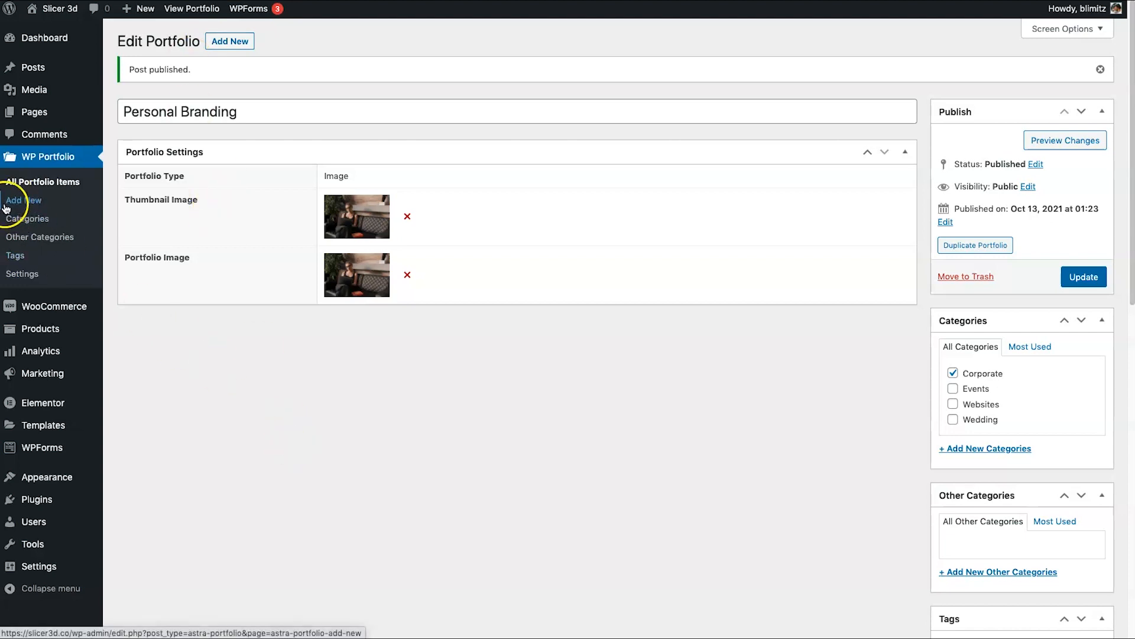
Step: Create a new portfolio item titled Event with the type Video
left_click(25, 202)
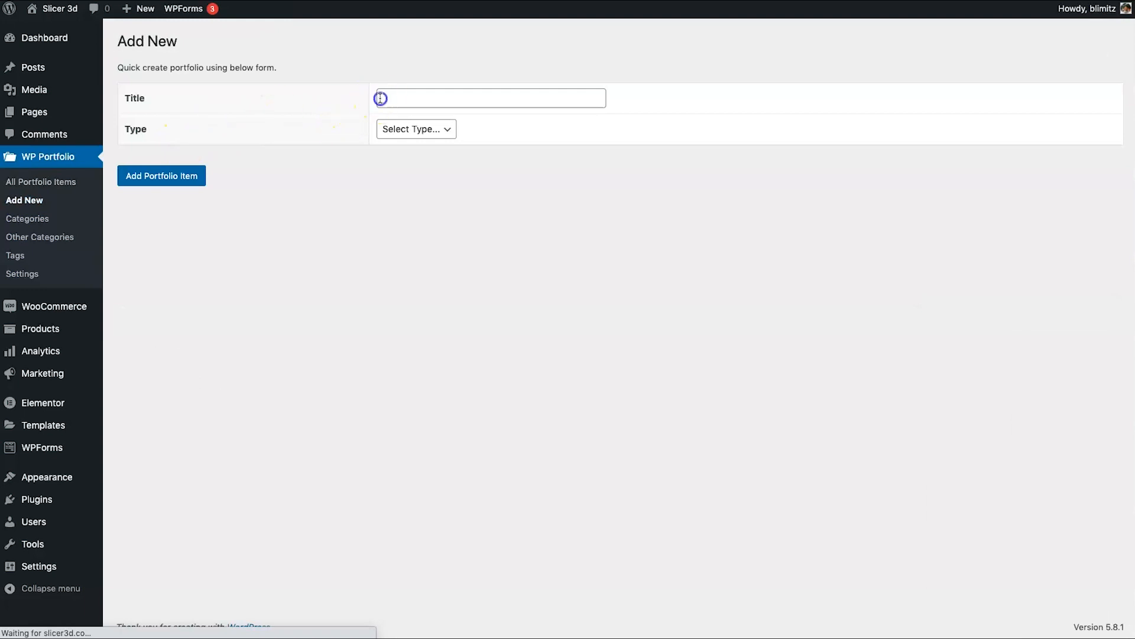
left_click(380, 98)
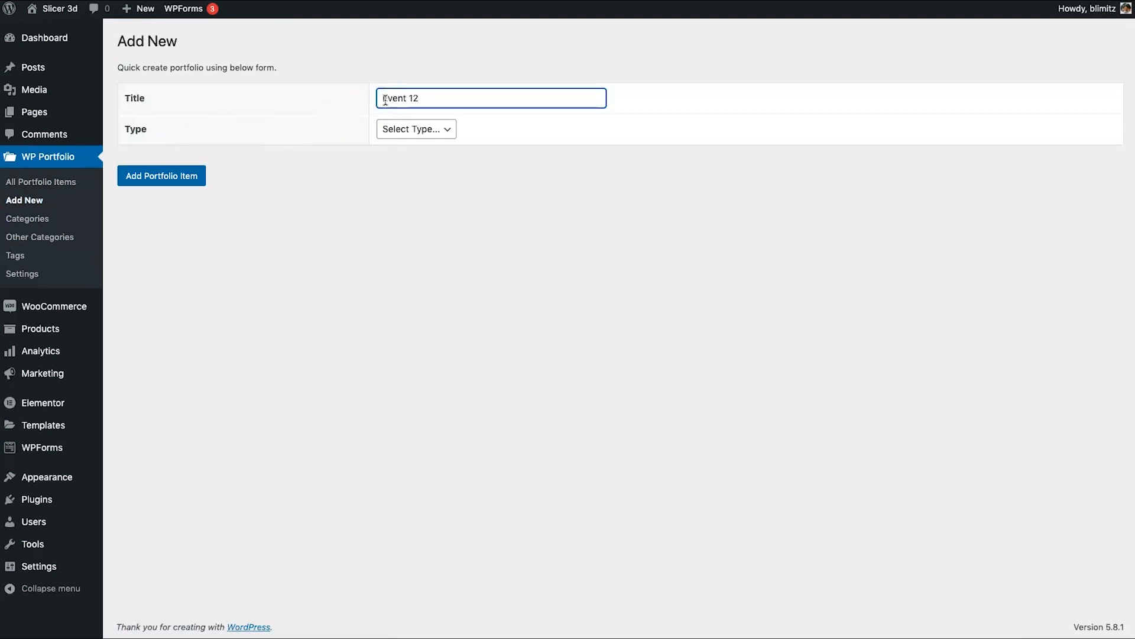
key("BackSpace")
key("BackSpace")
key("BackSpace")
left_click(419, 129)
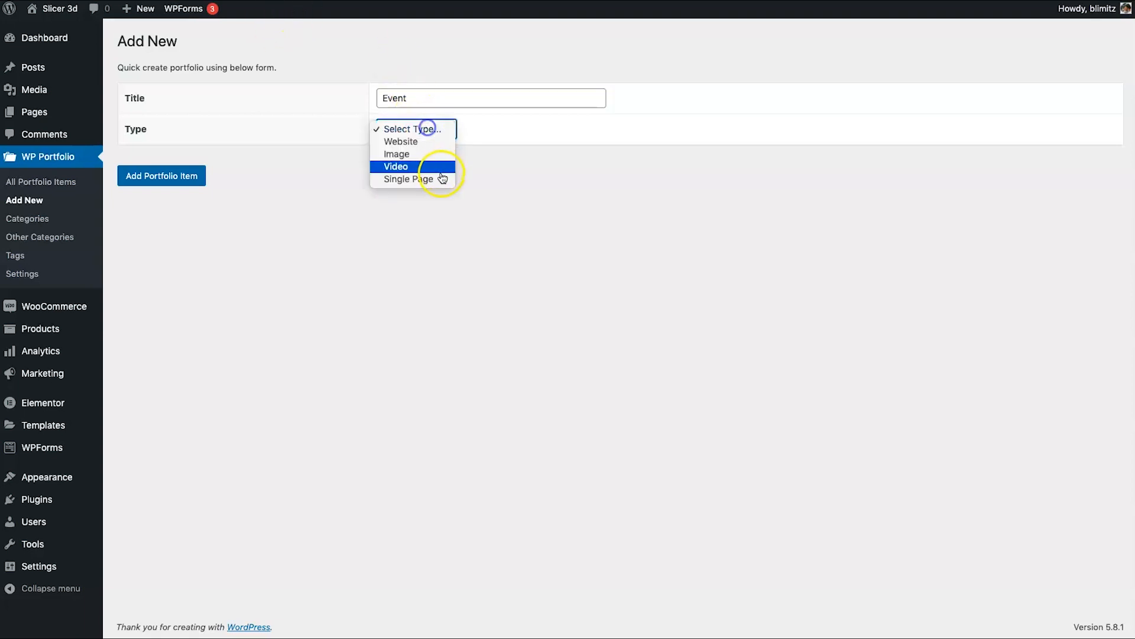
left_click(440, 169)
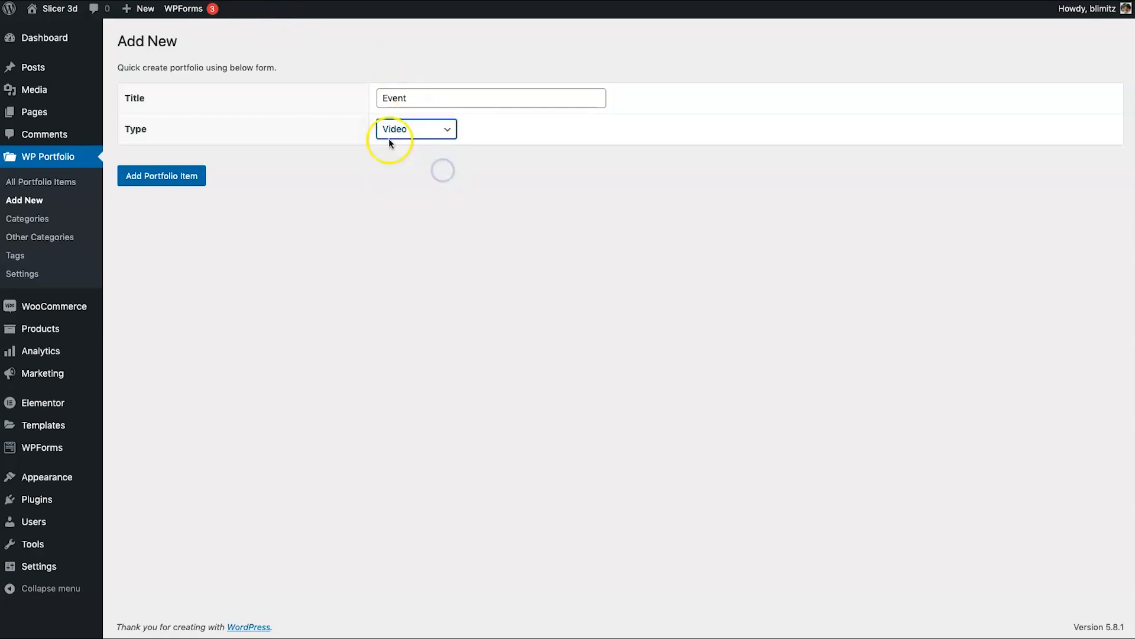
left_click(190, 176)
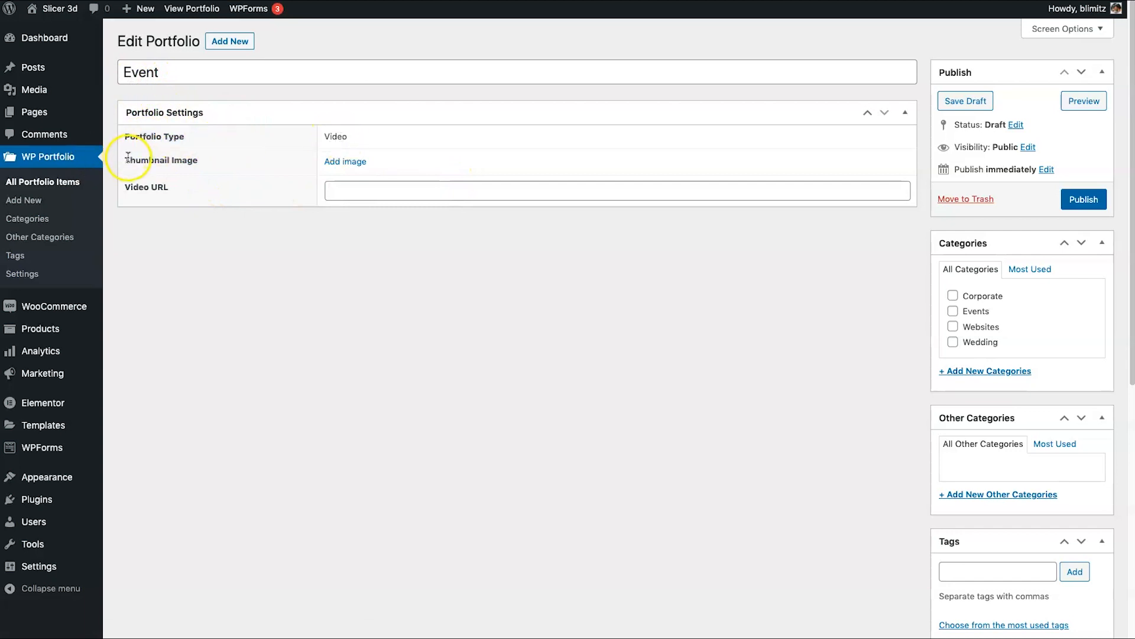
Step: Copy the link of the YouTube video "Amsterdam Marketing Event 2018 | Aftermovie" and paste it as the Event item's video URL
left_click(166, 191)
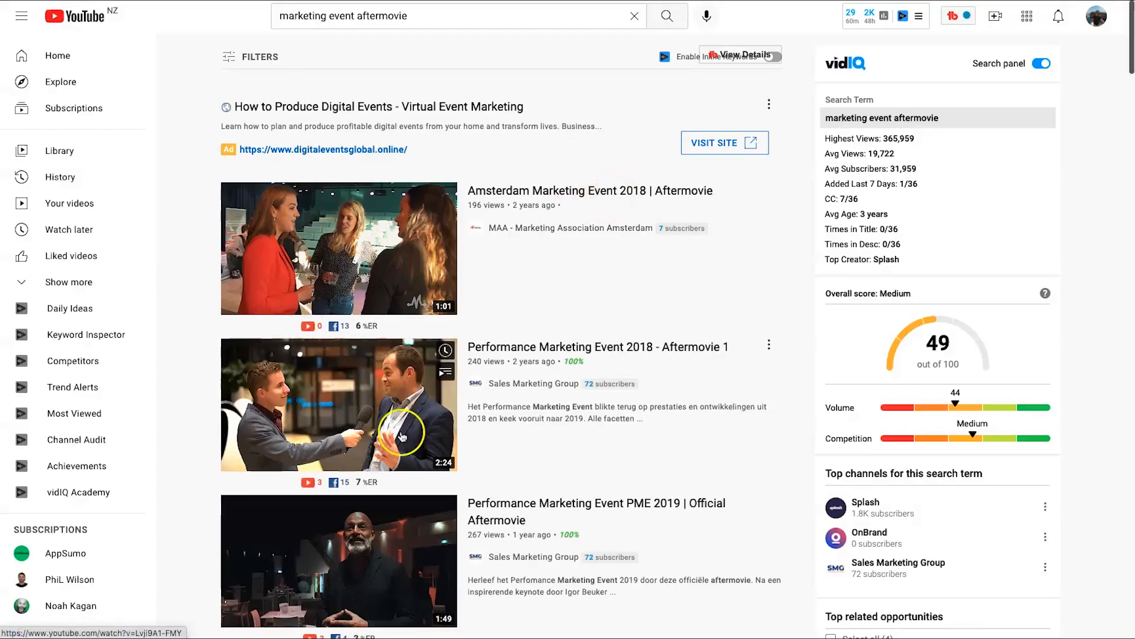
left_click(398, 18)
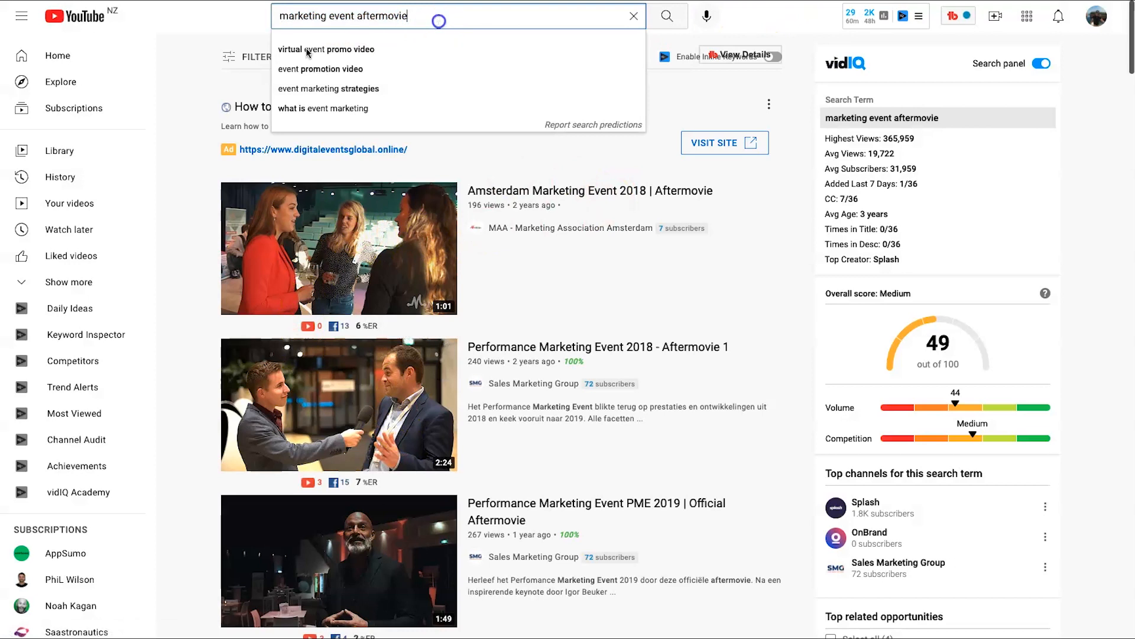
left_click(183, 61)
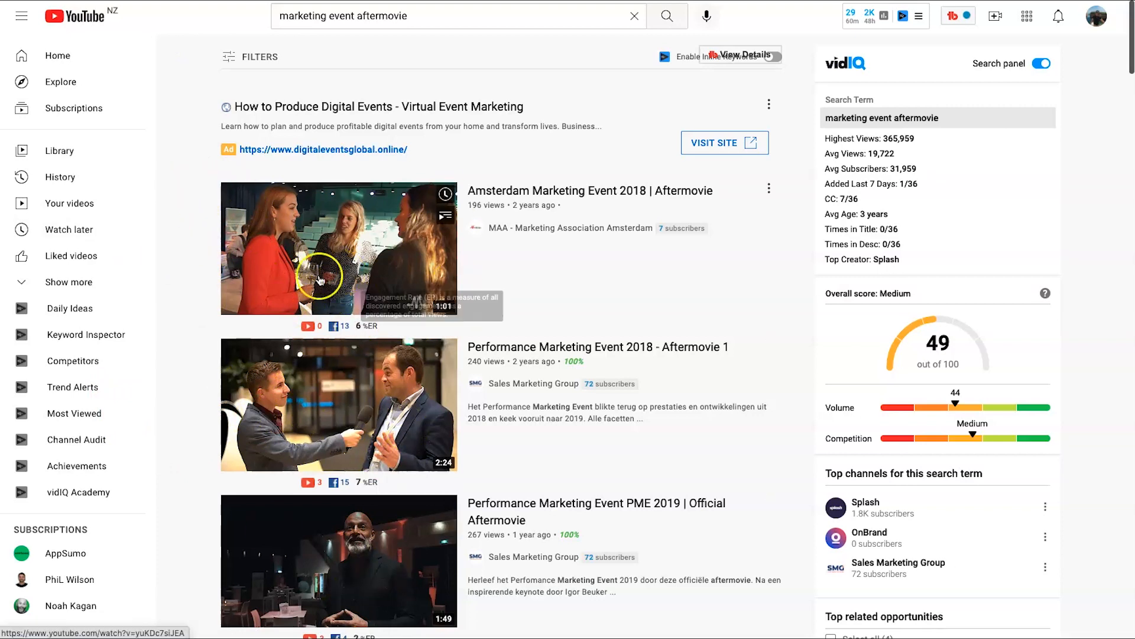
right_click(286, 211)
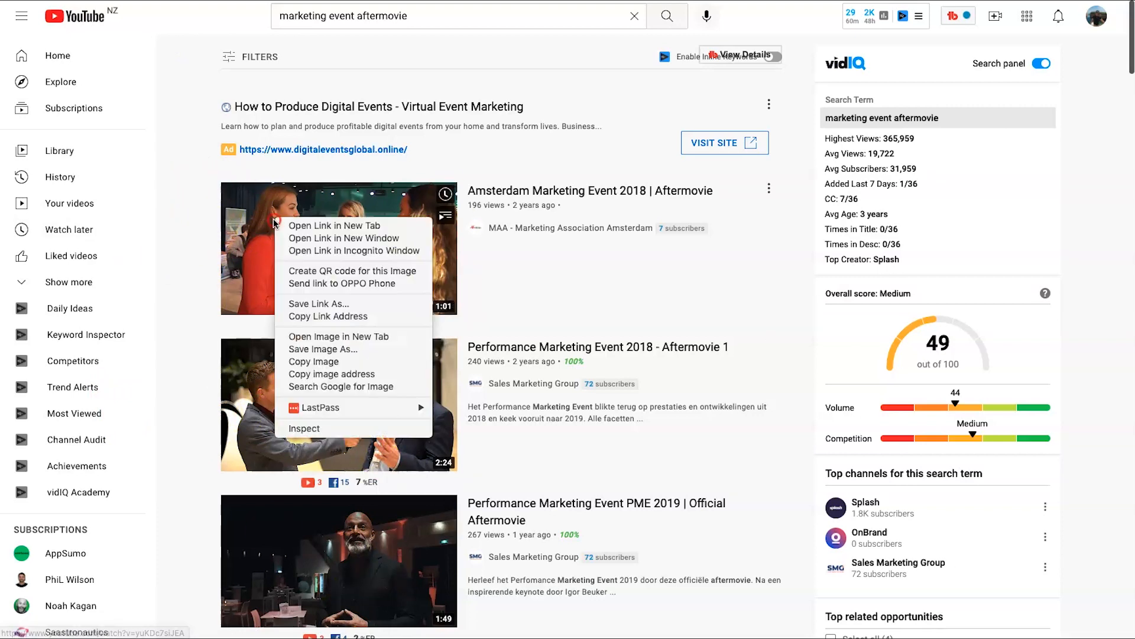
left_click(319, 320)
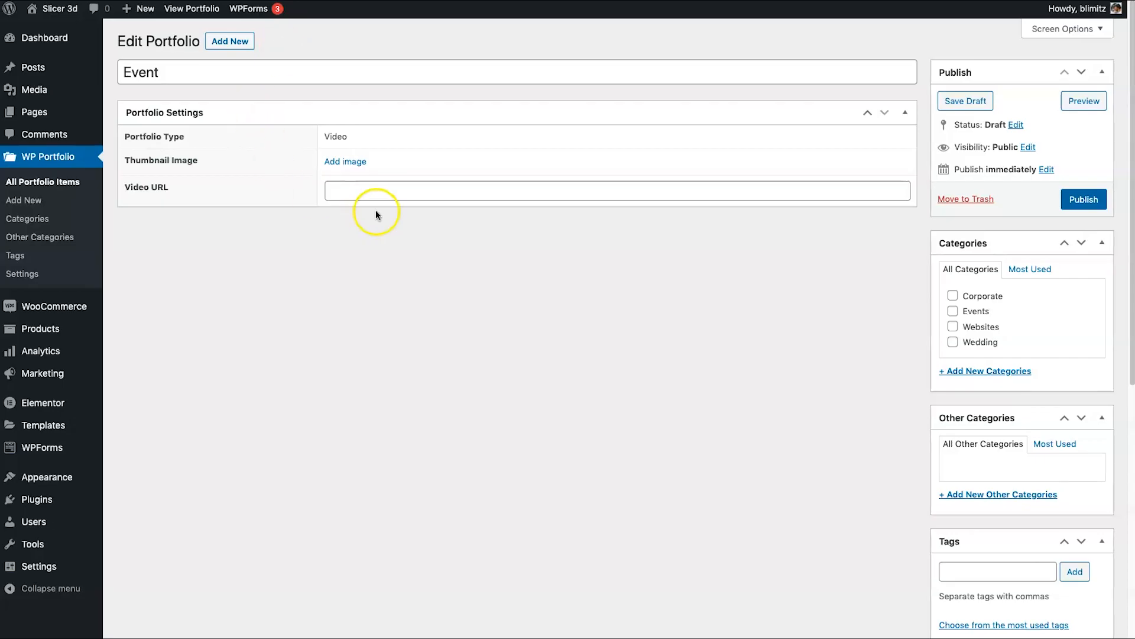
left_click(381, 189)
key("ctrl+v")
left_click(421, 239)
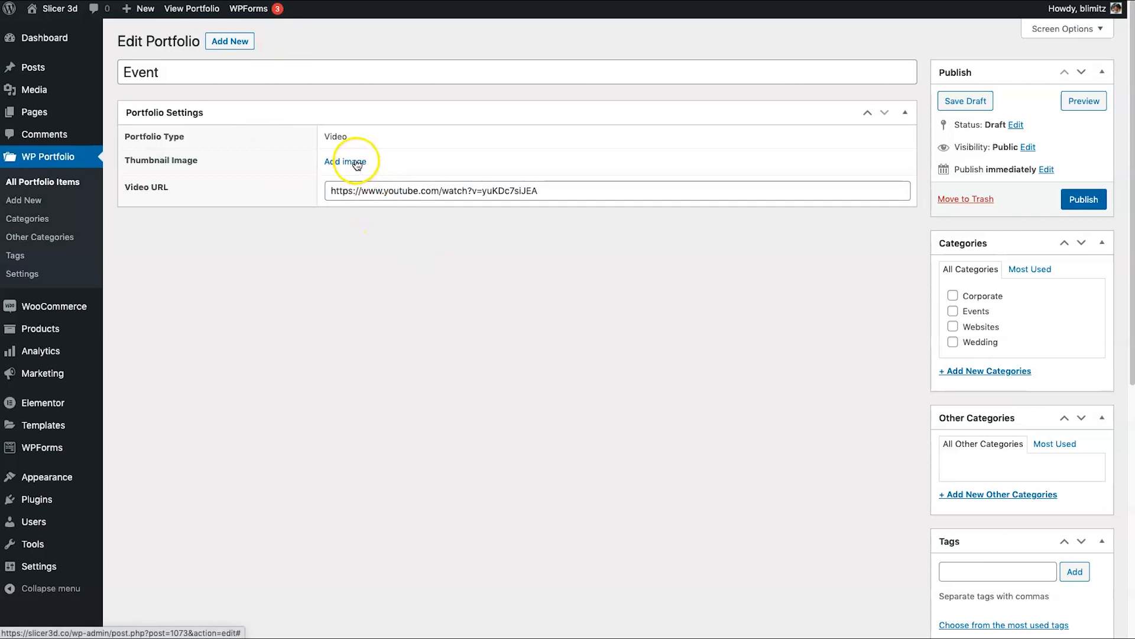
Step: Set the picture of three women talking at an event as both the thumbnail image and the featured image of the Event item
left_click(357, 165)
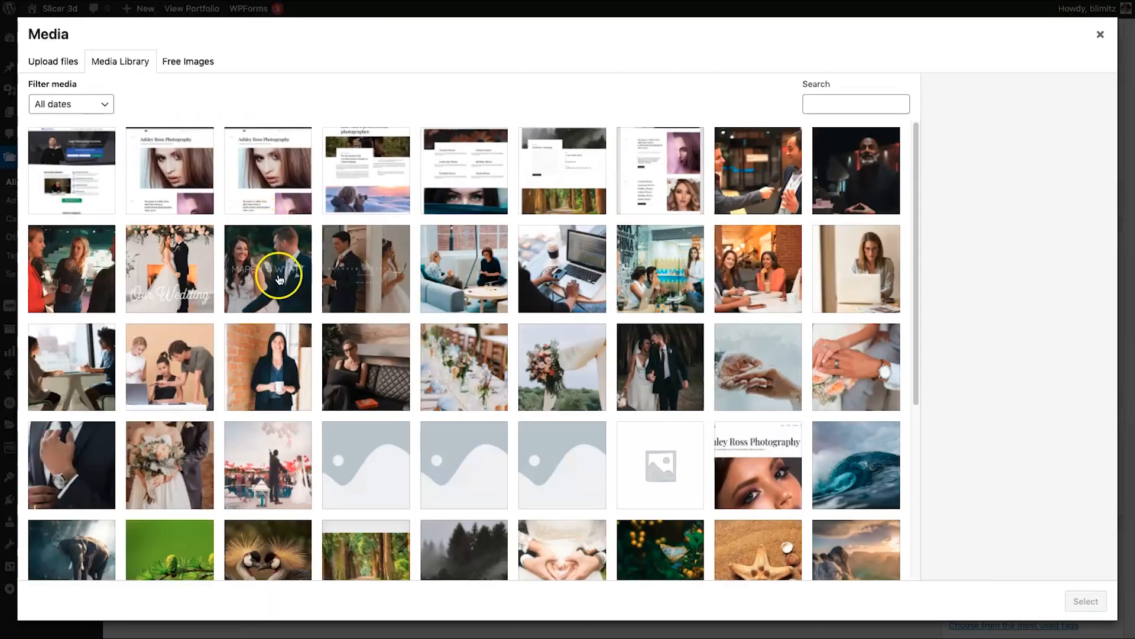
left_click(89, 282)
left_click(1085, 599)
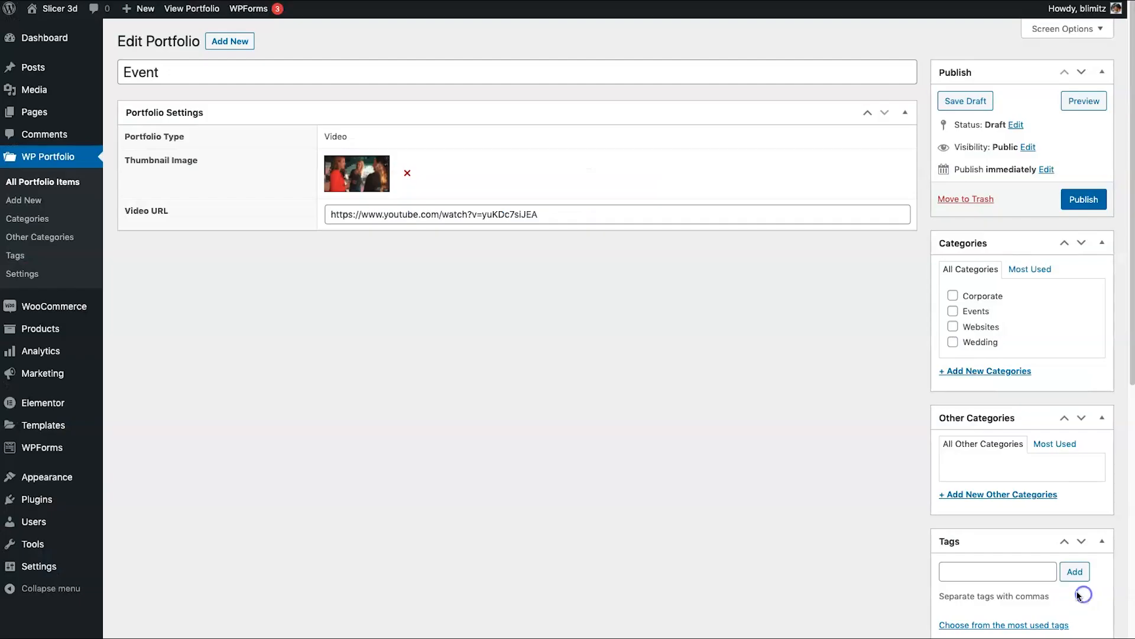
left_click(456, 214)
scroll(907, 374, "down", 7)
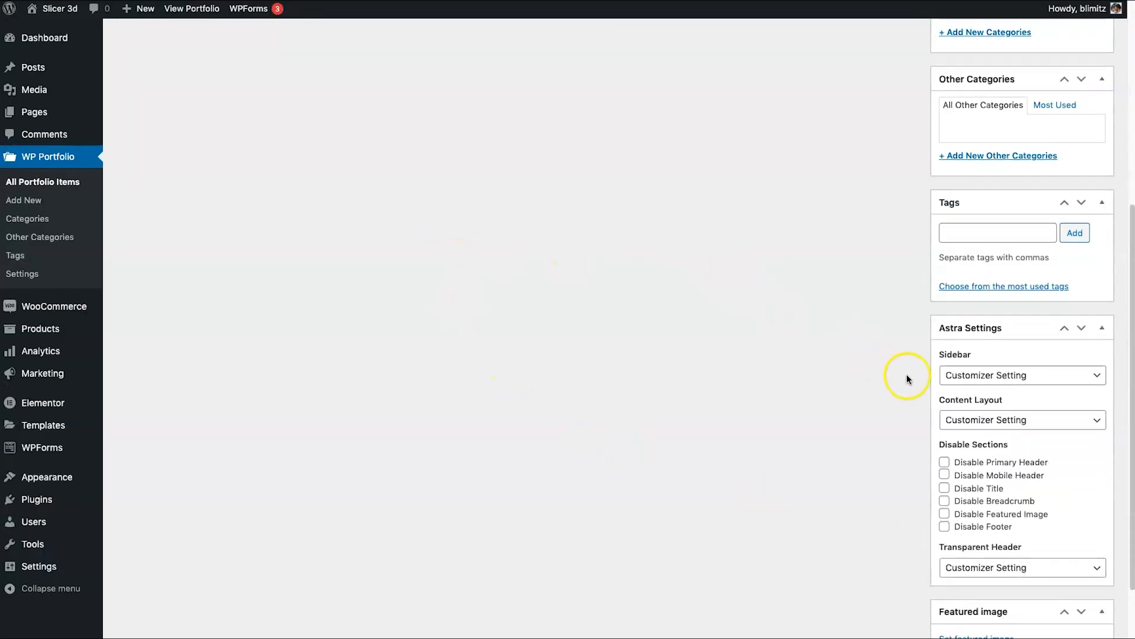
left_click(996, 559)
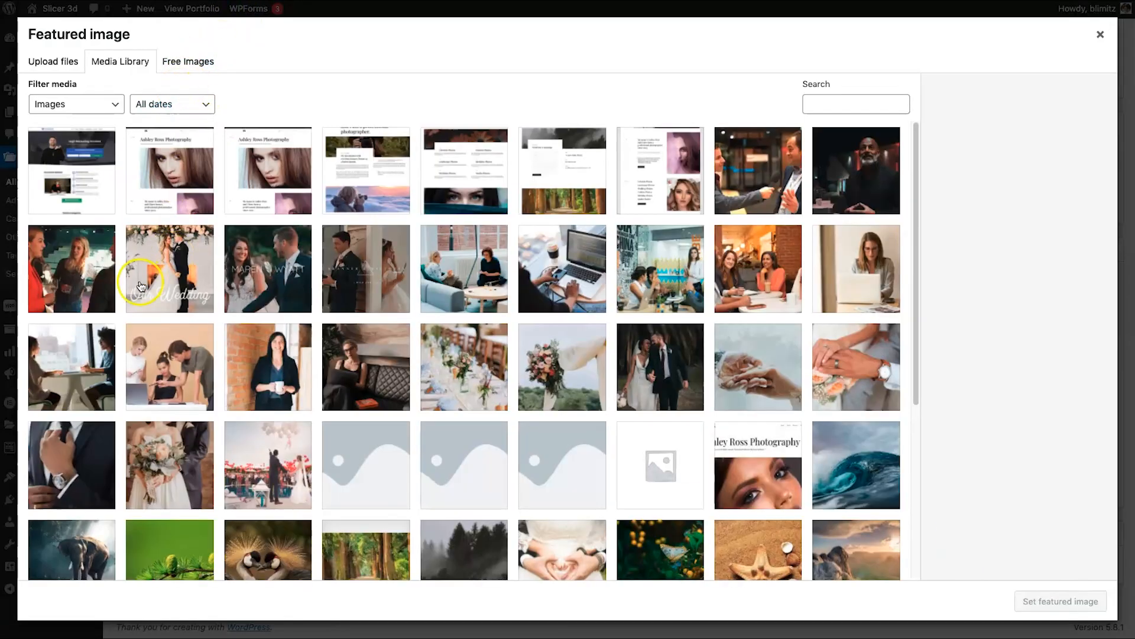
left_click(89, 275)
left_click(1062, 601)
Step: Assign the Event item to the Events category and publish it
scroll(1029, 473, "up", 10)
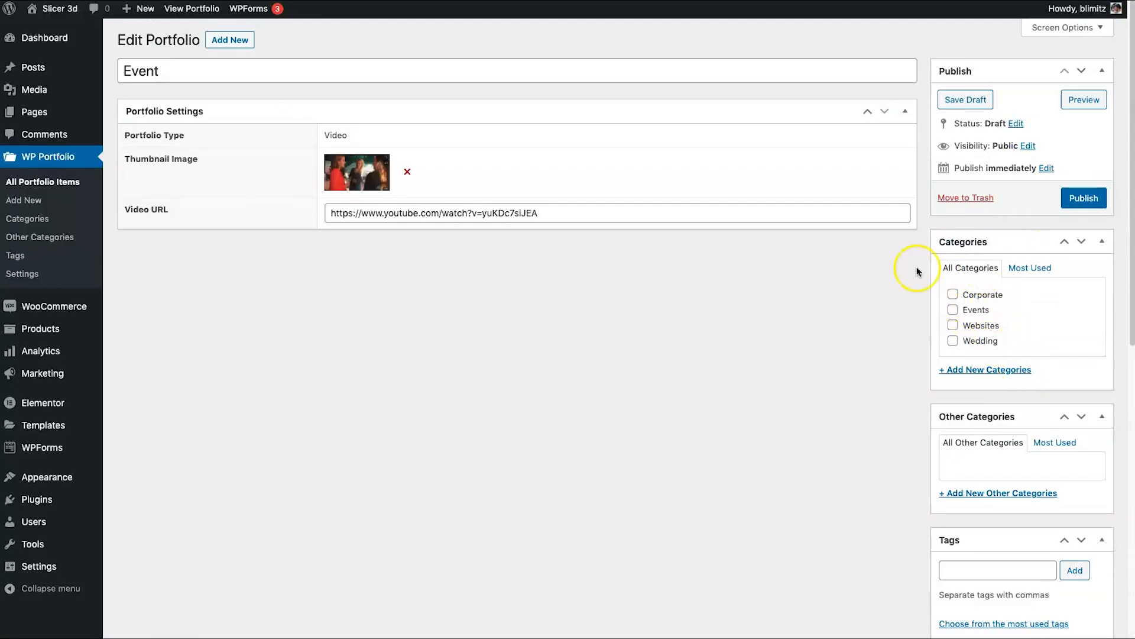
left_click(961, 311)
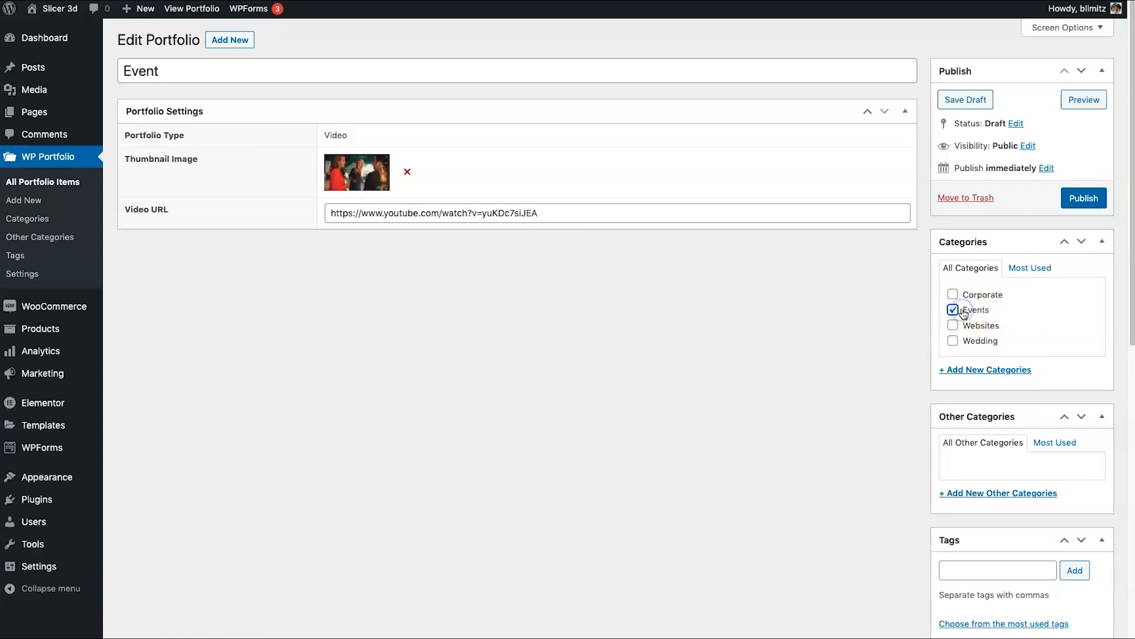
left_click(1086, 201)
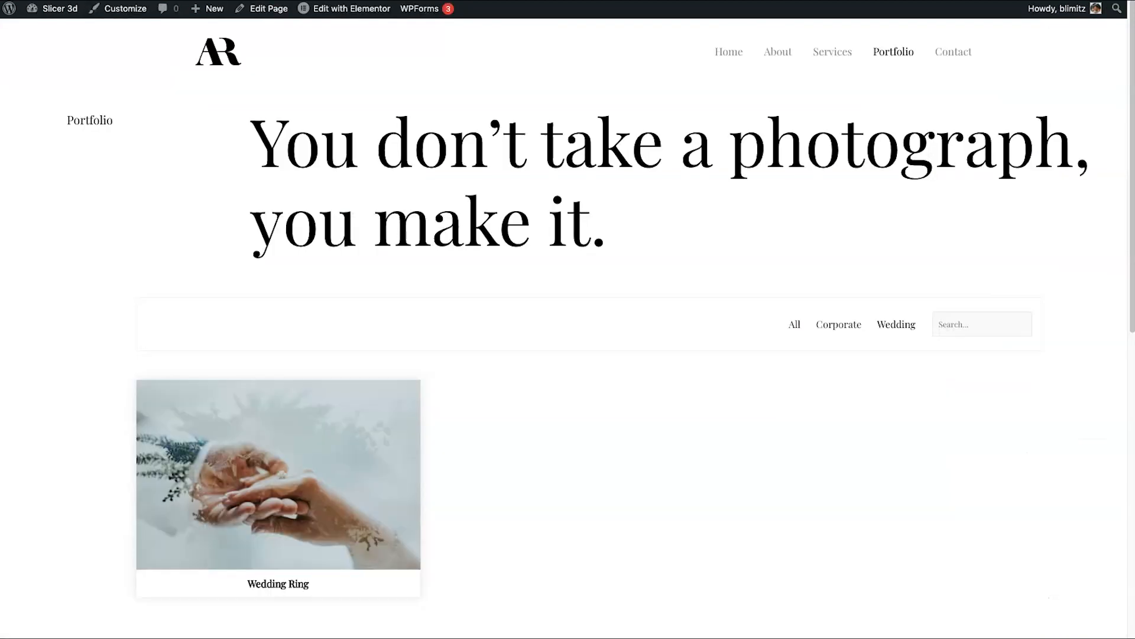
Step: Reload the site's Portfolio page and open the Event item's video in its quick view
right_click(171, 179)
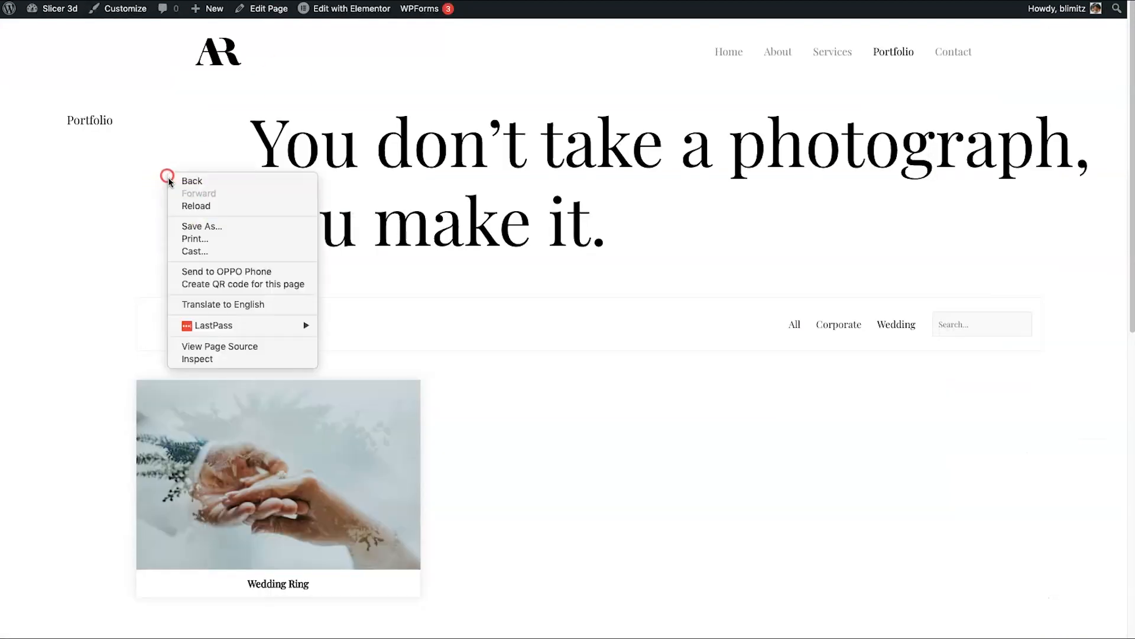
left_click(188, 203)
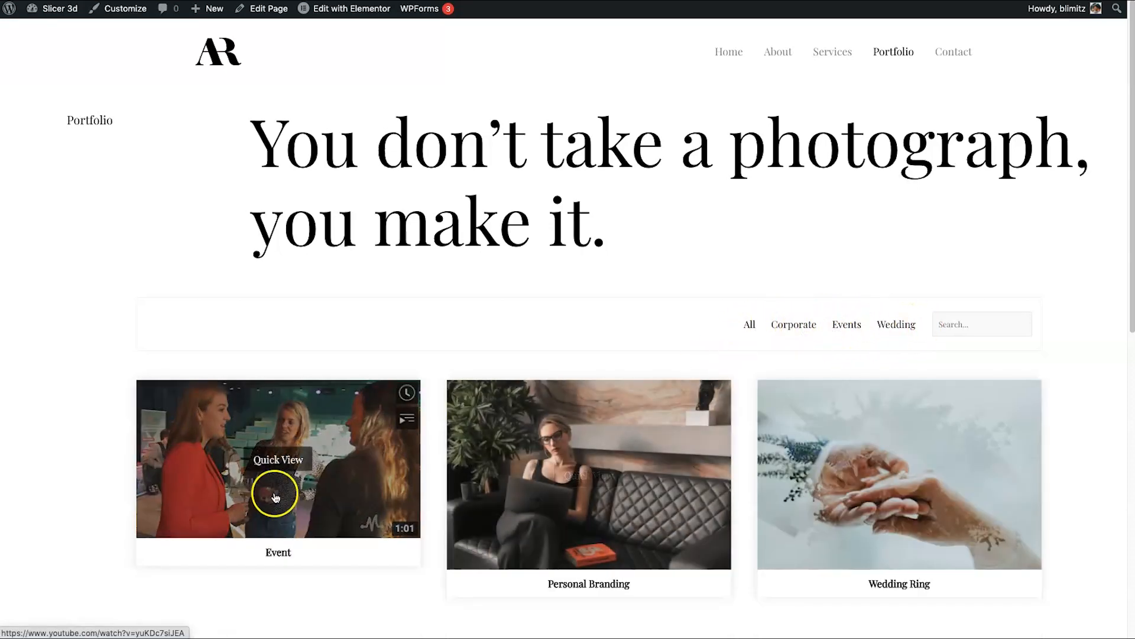
scroll(289, 431, "down", 1)
left_click(306, 453)
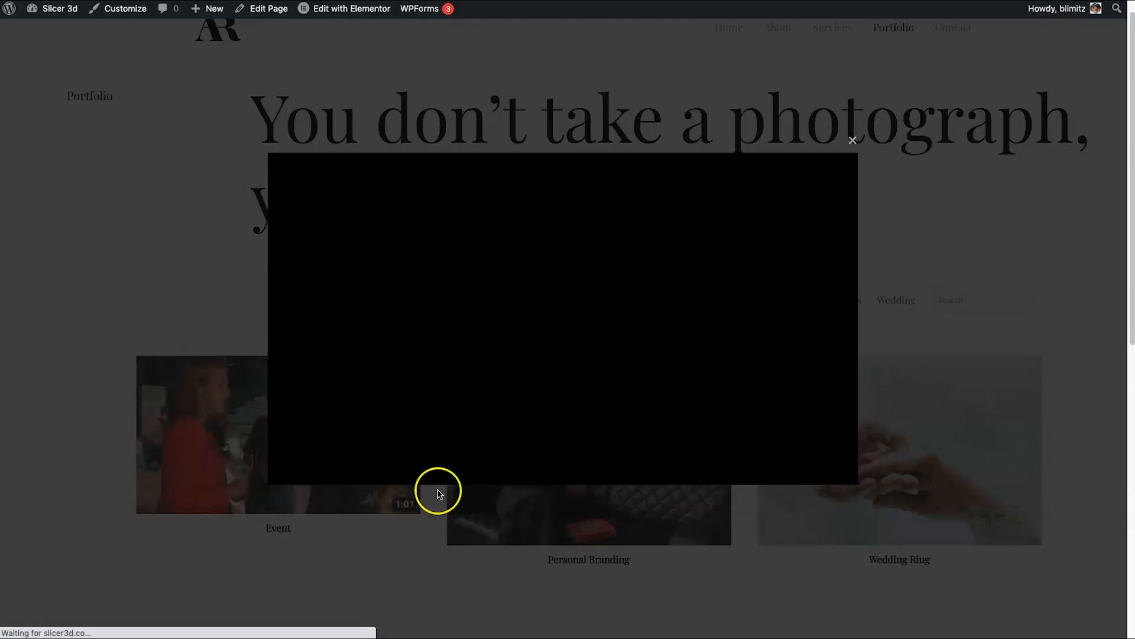
key("XF86AudioMute")
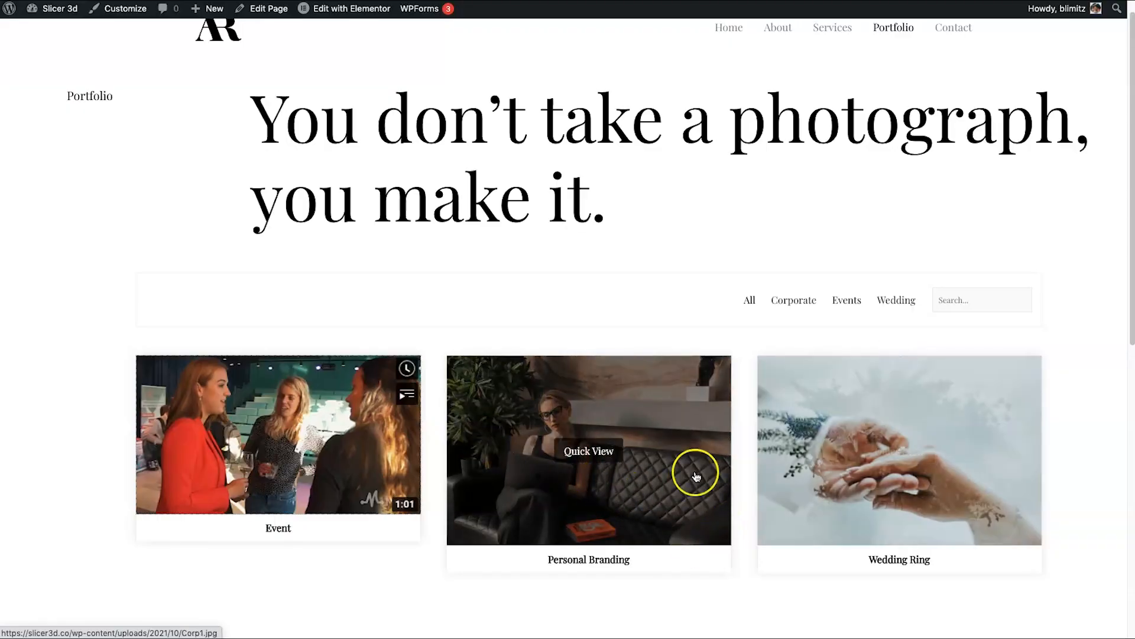
Step: Test the gallery's Corporate, Events and Wedding filters, finishing with All
left_click(799, 301)
left_click(853, 69)
left_click(890, 73)
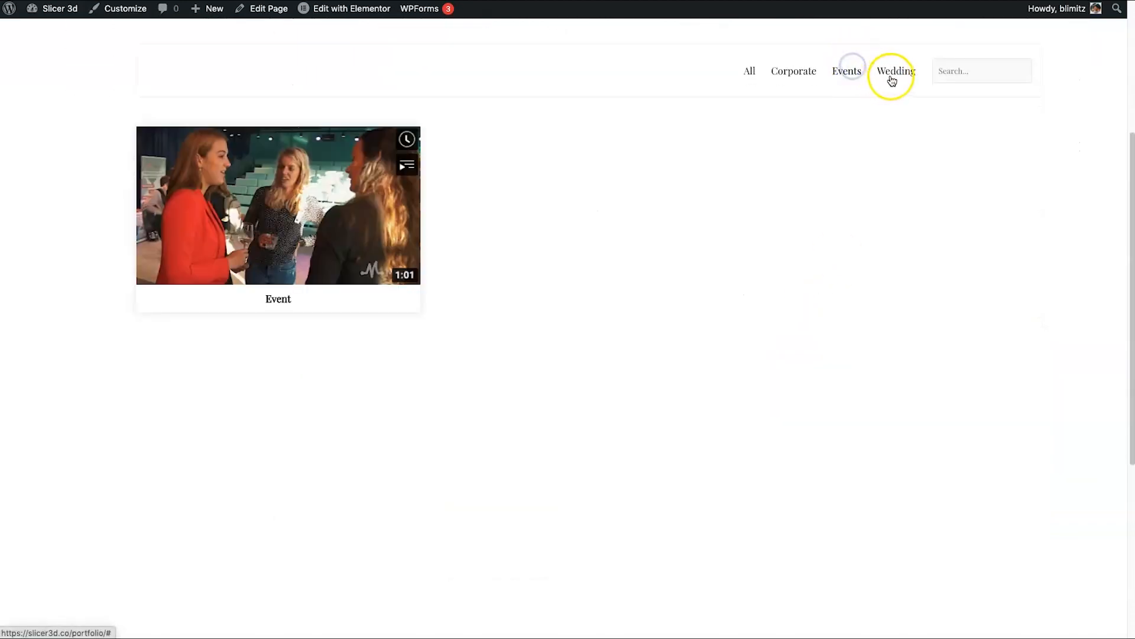
left_click(744, 73)
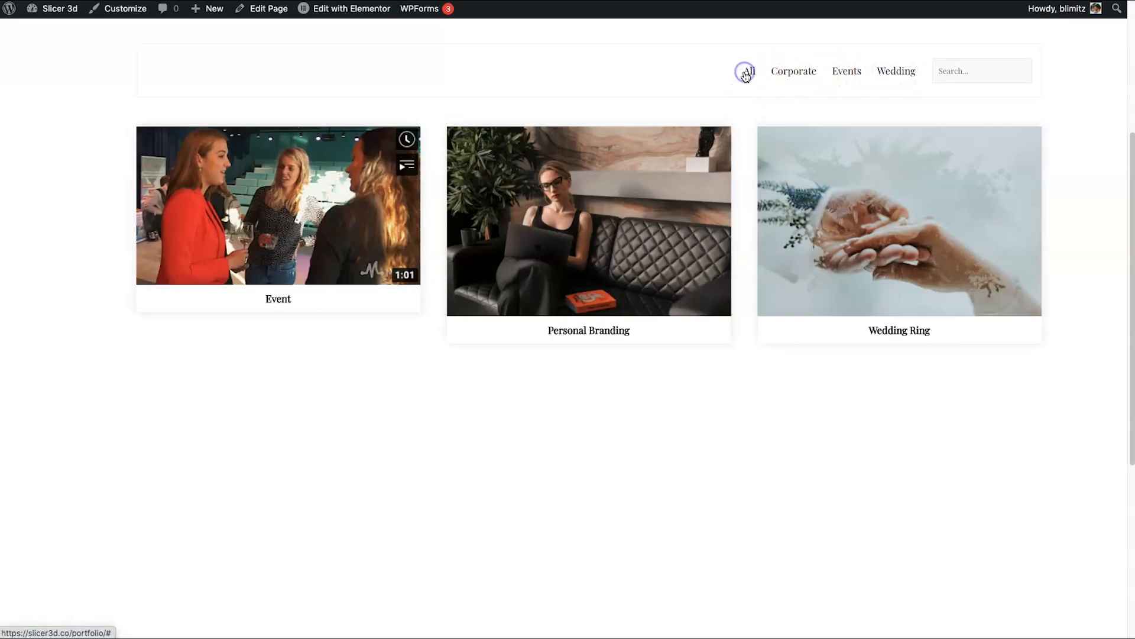
scroll(193, 228, "up", 3)
scroll(313, 201, "up", 3)
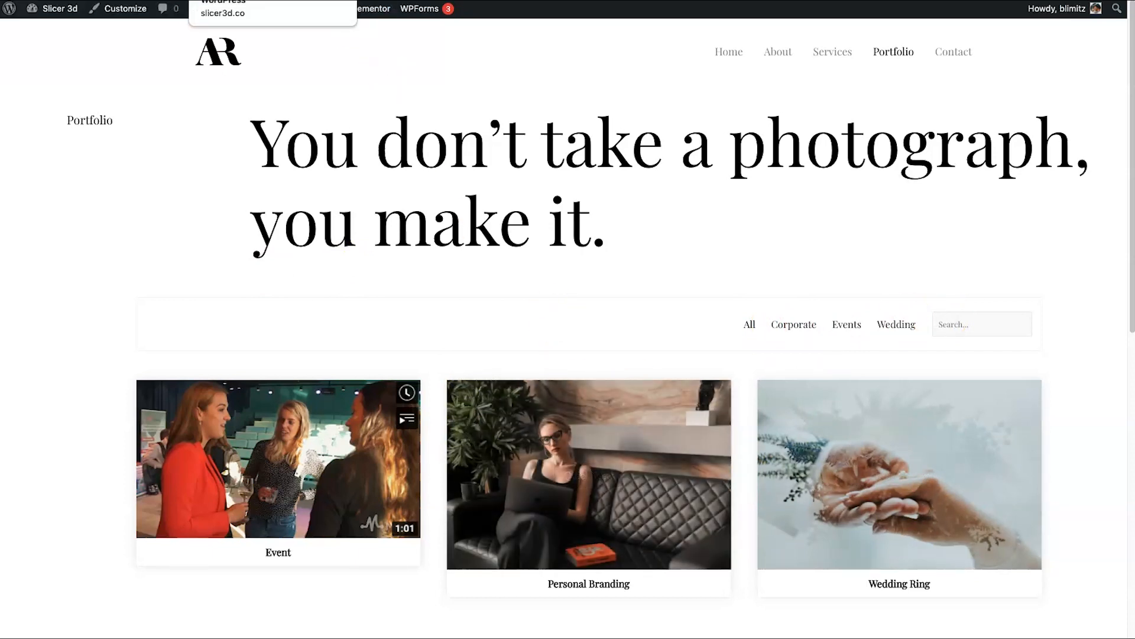
Step: Add an Other Category named Photos with the slug photos in WP Portfolio
left_click(242, 0)
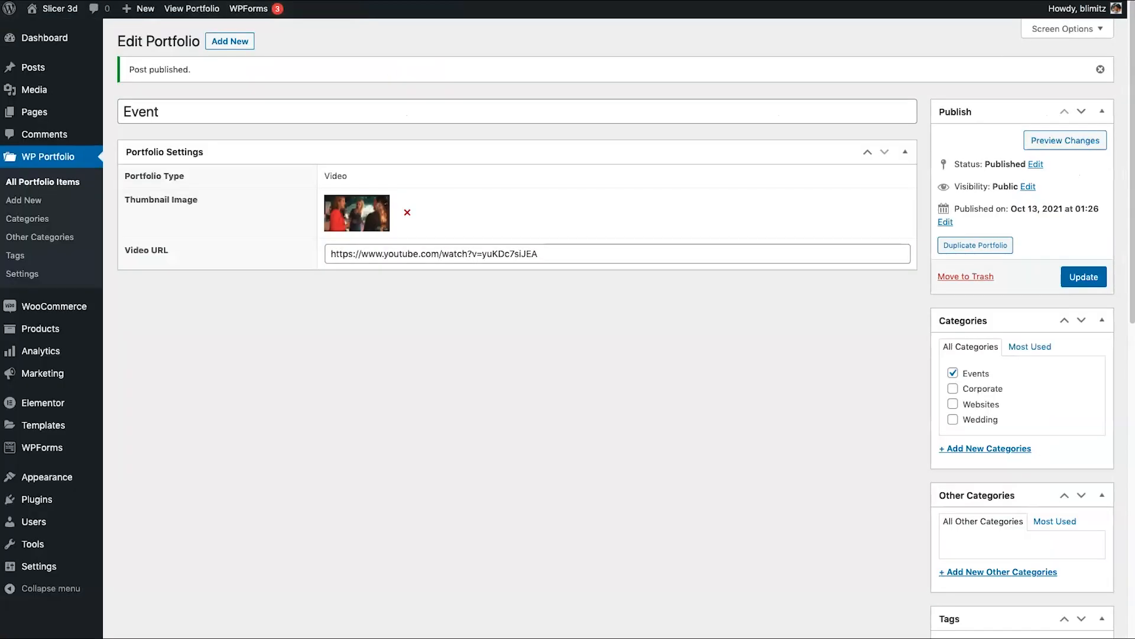
left_click(66, 237)
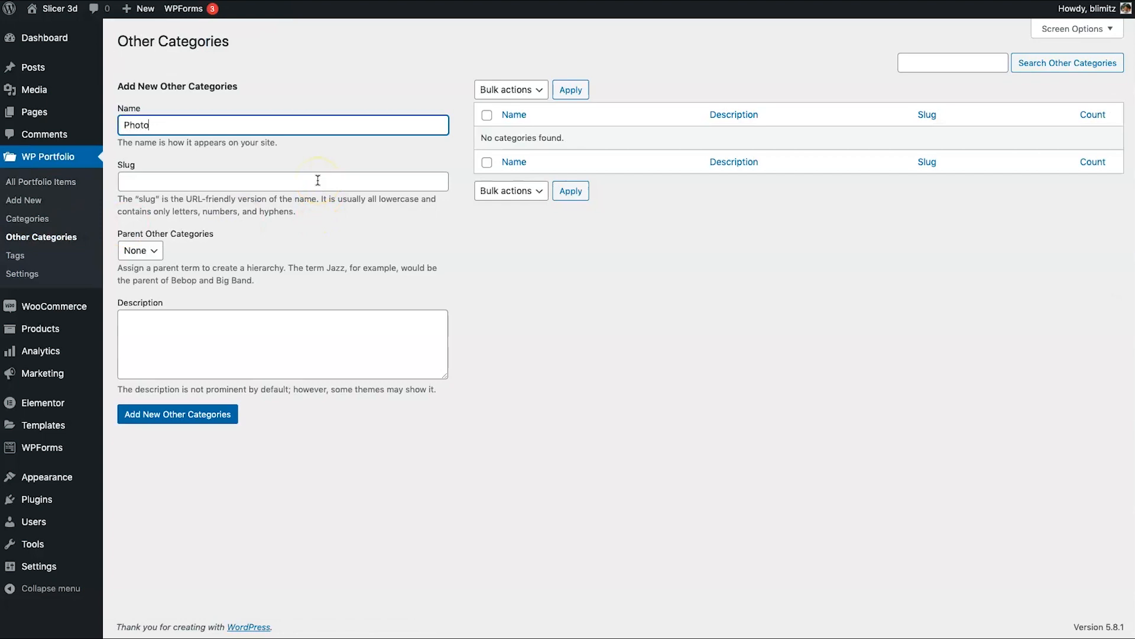
left_click(318, 180)
type("photos")
left_click(181, 416)
Step: Add another Other Category named Videos with the slug videos
left_click(218, 121)
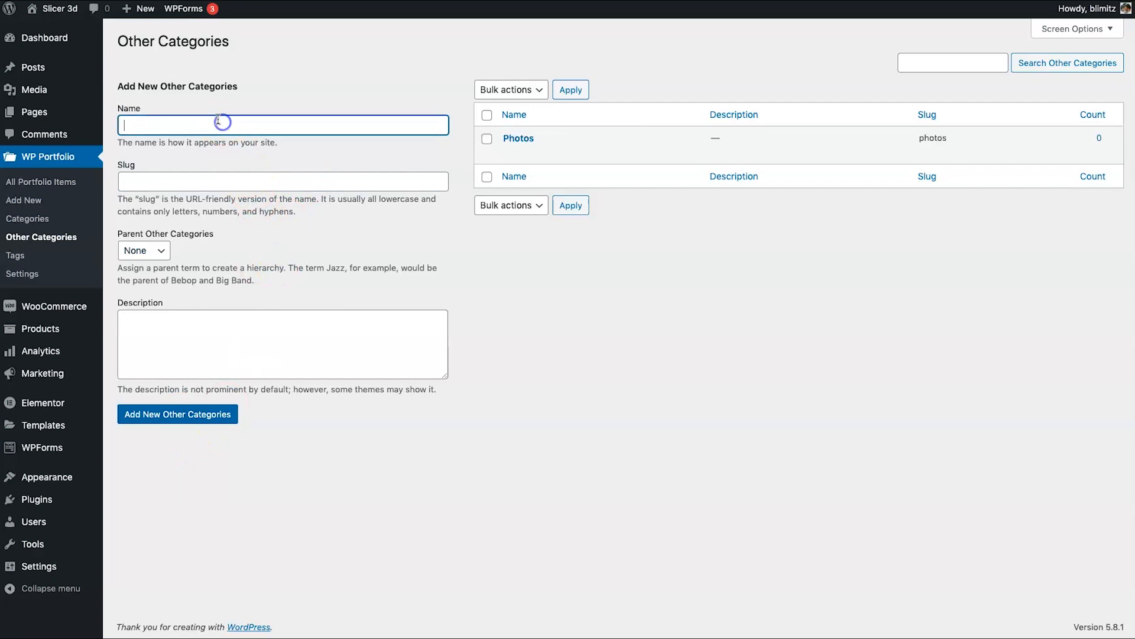
key("Tab")
type("v")
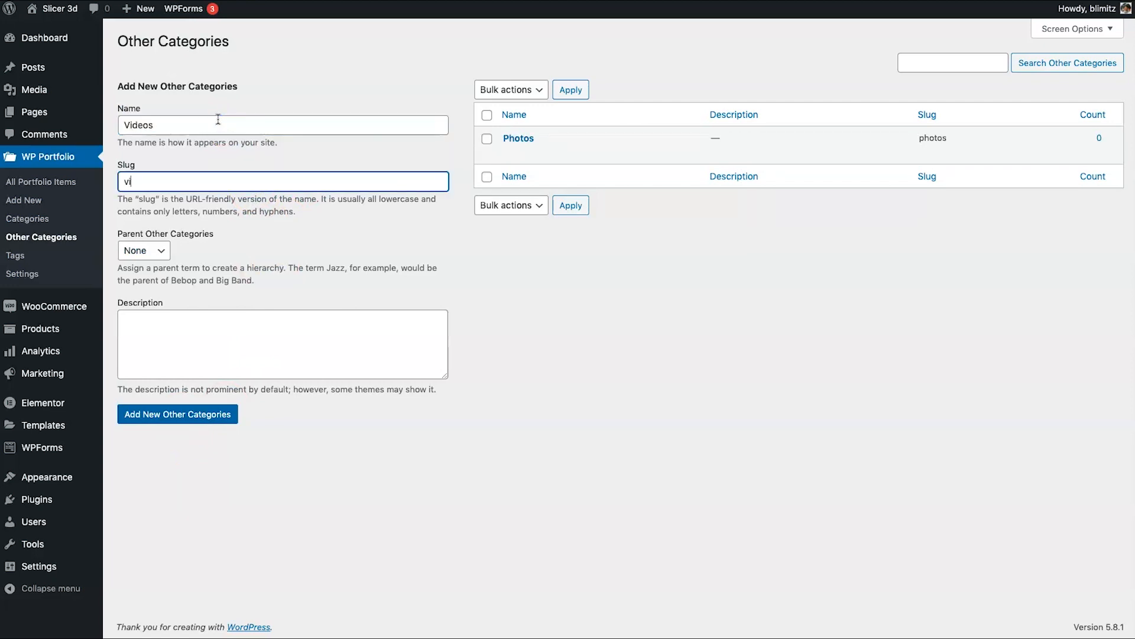
left_click(223, 414)
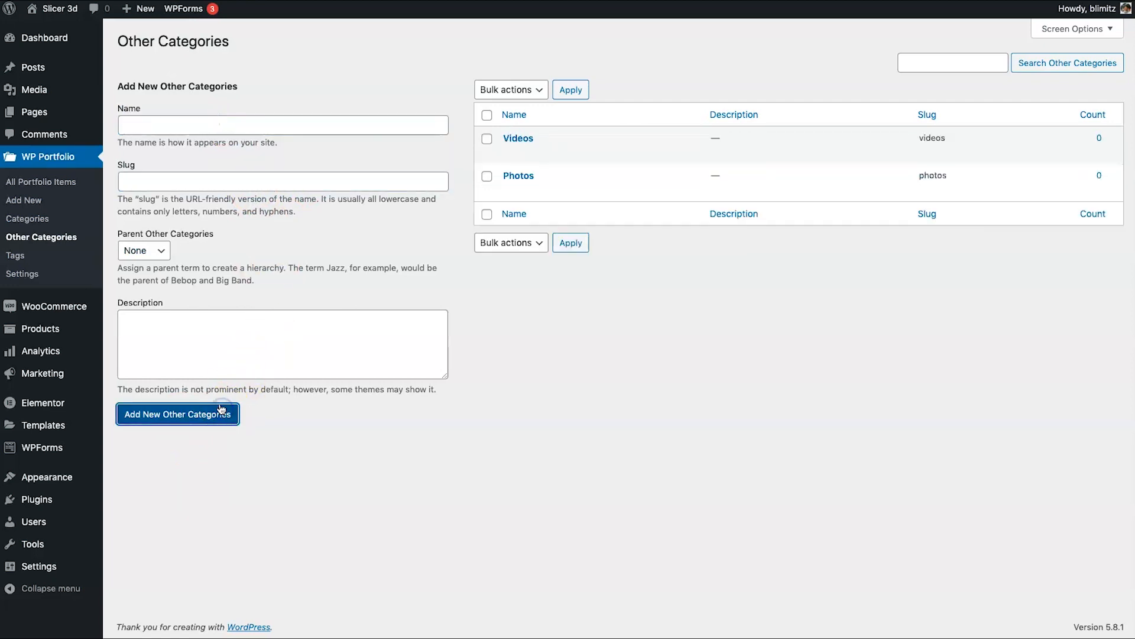
Step: Add an Other Category named Web with the slug web
left_click(214, 127)
type("Web")
key("Tab")
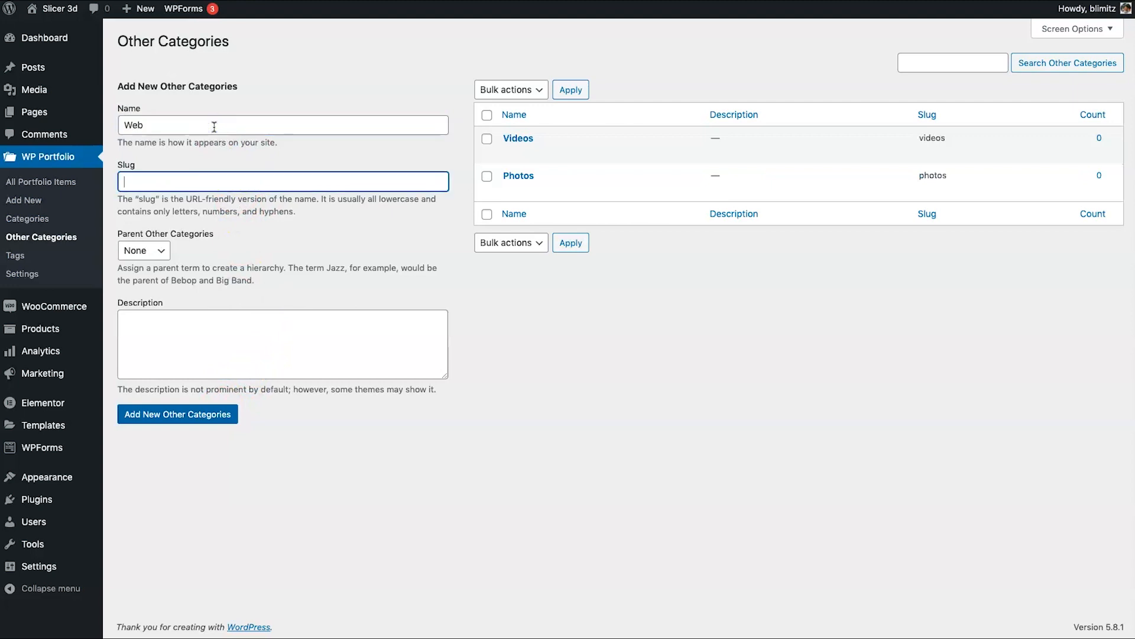
left_click(182, 413)
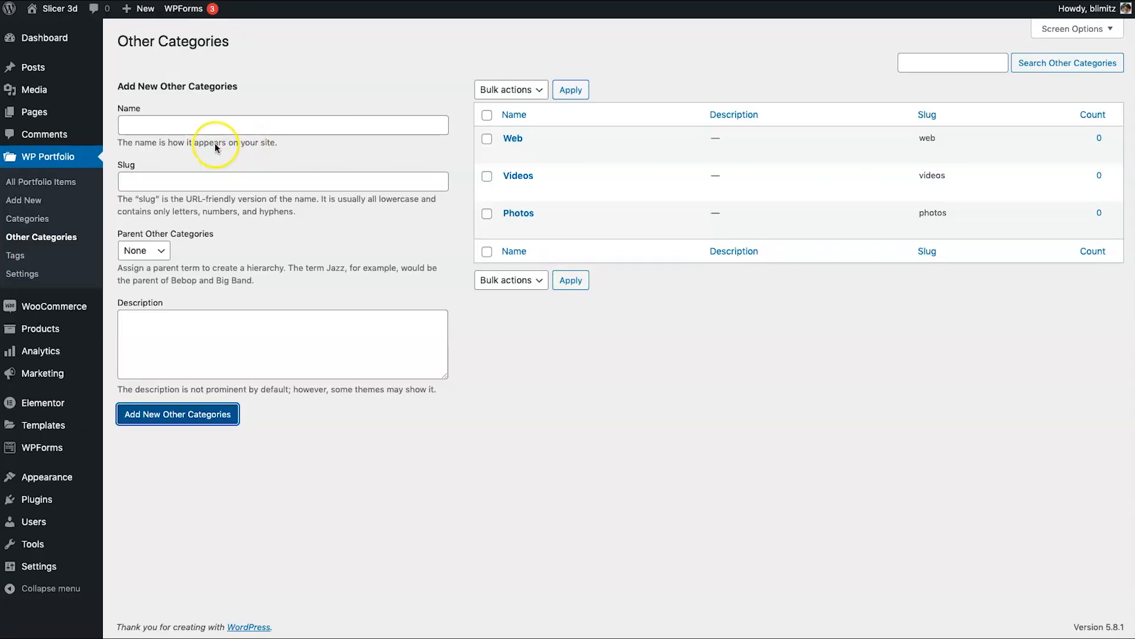
Step: Add an Other Category named All with the slug all
left_click(208, 123)
type("All")
key("Tab")
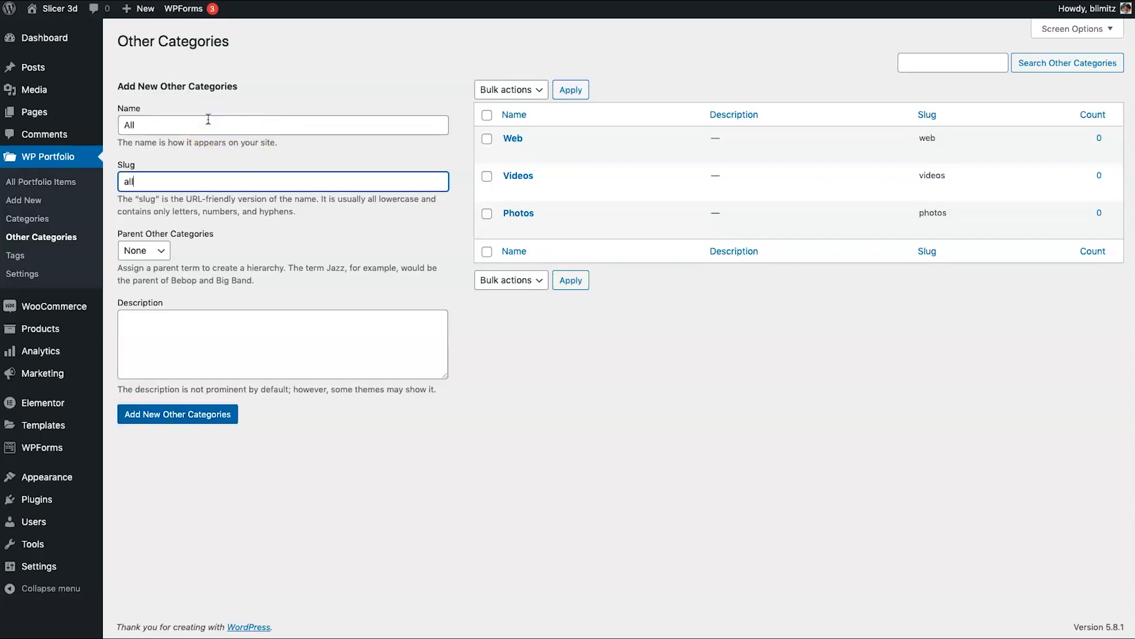
left_click(223, 414)
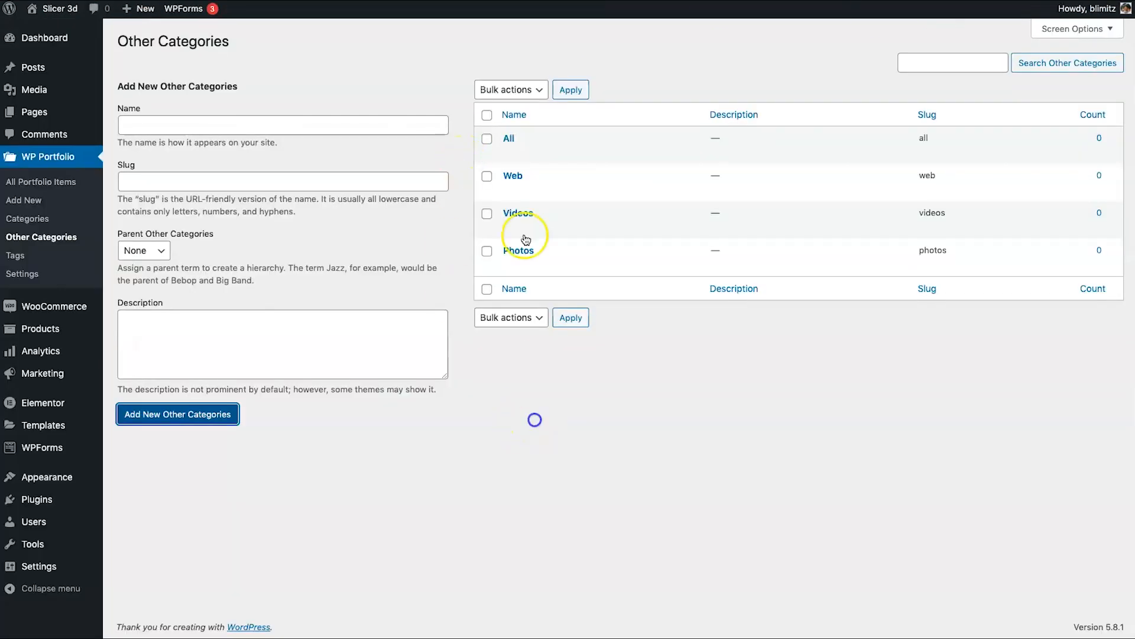
mouse_move(512, 148)
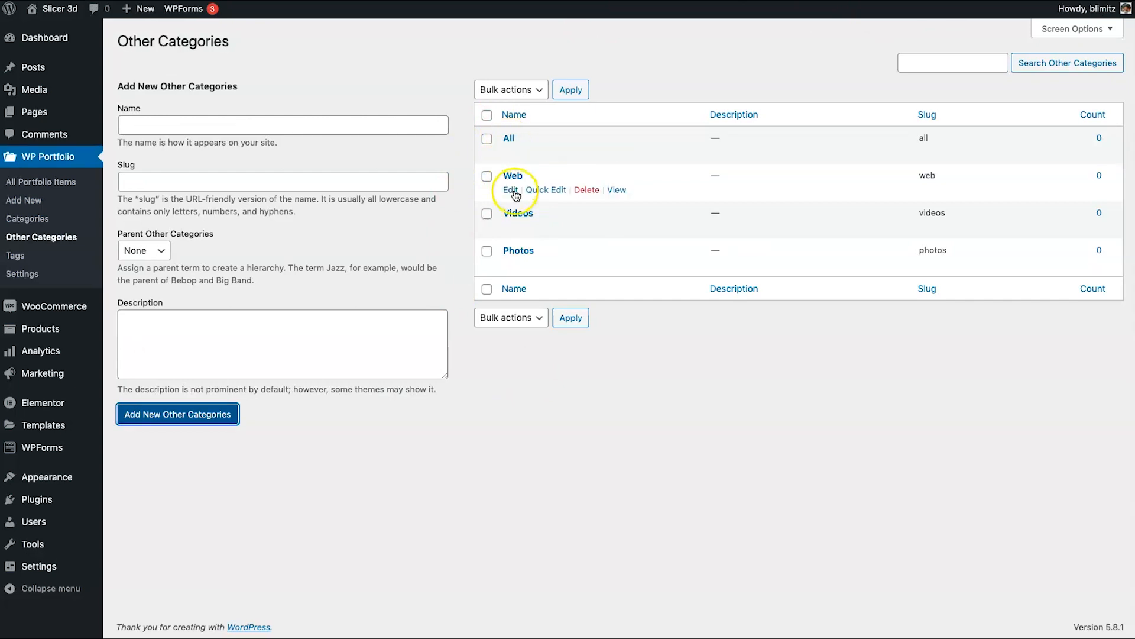
Step: Open the list of all portfolio items and look at the quick-edit options of the Wedding Ring item
left_click(54, 188)
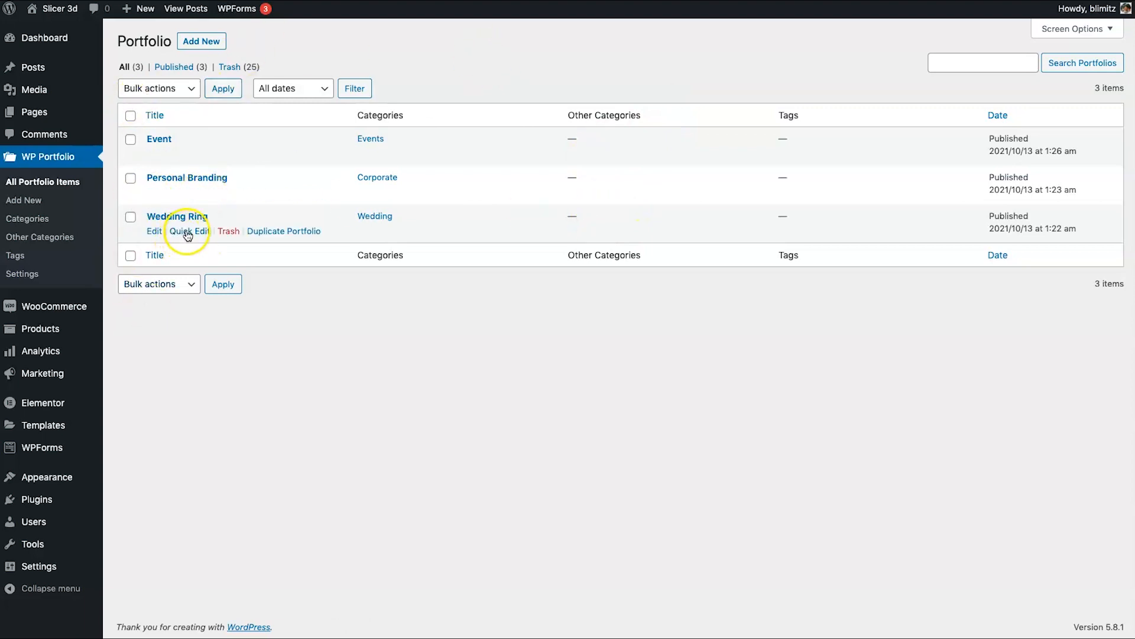
left_click(188, 235)
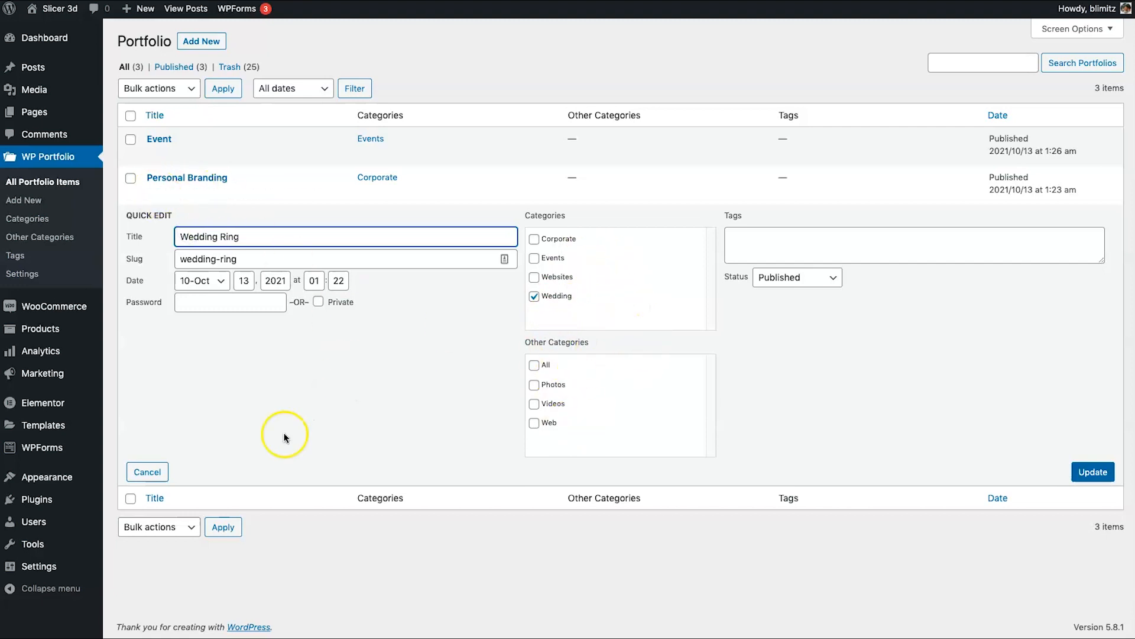
left_click(147, 471)
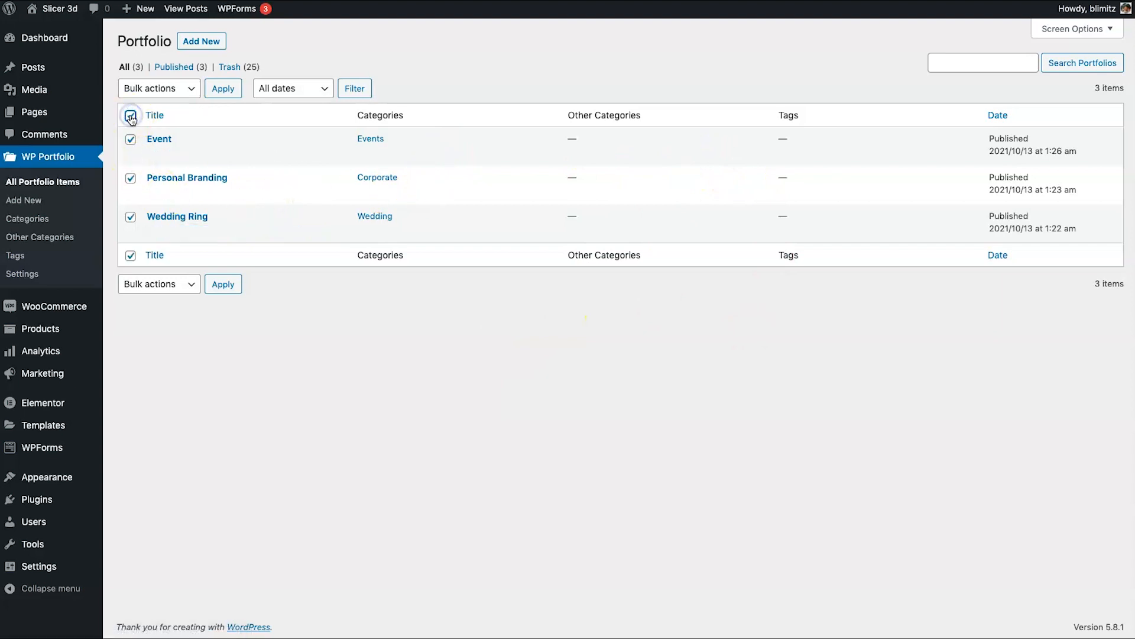
left_click(158, 88)
left_click(133, 99)
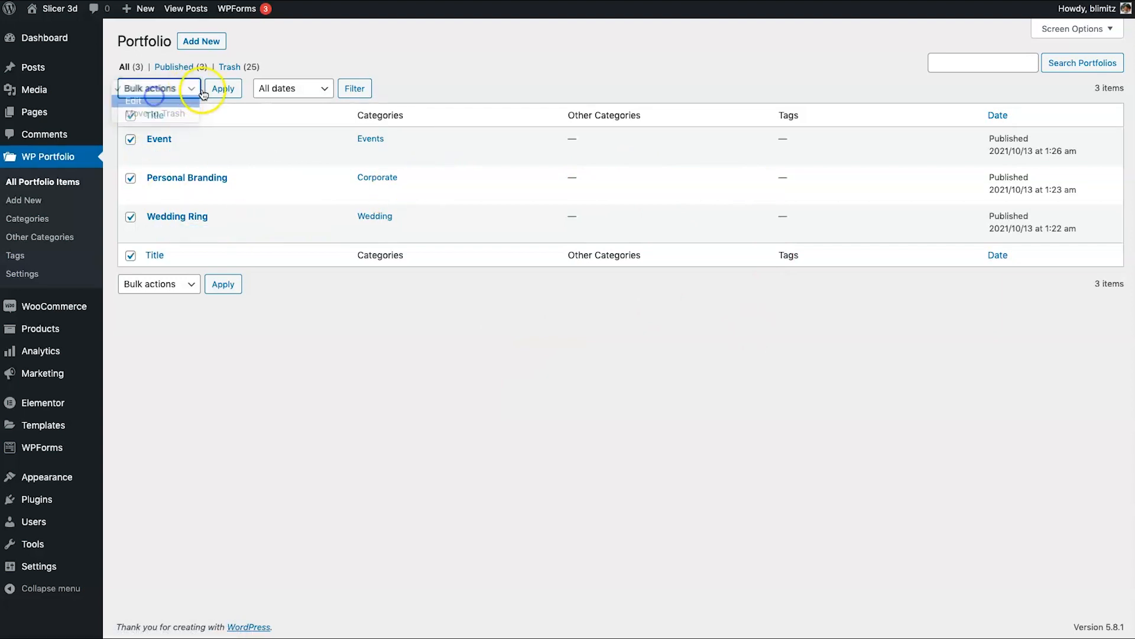
left_click(215, 90)
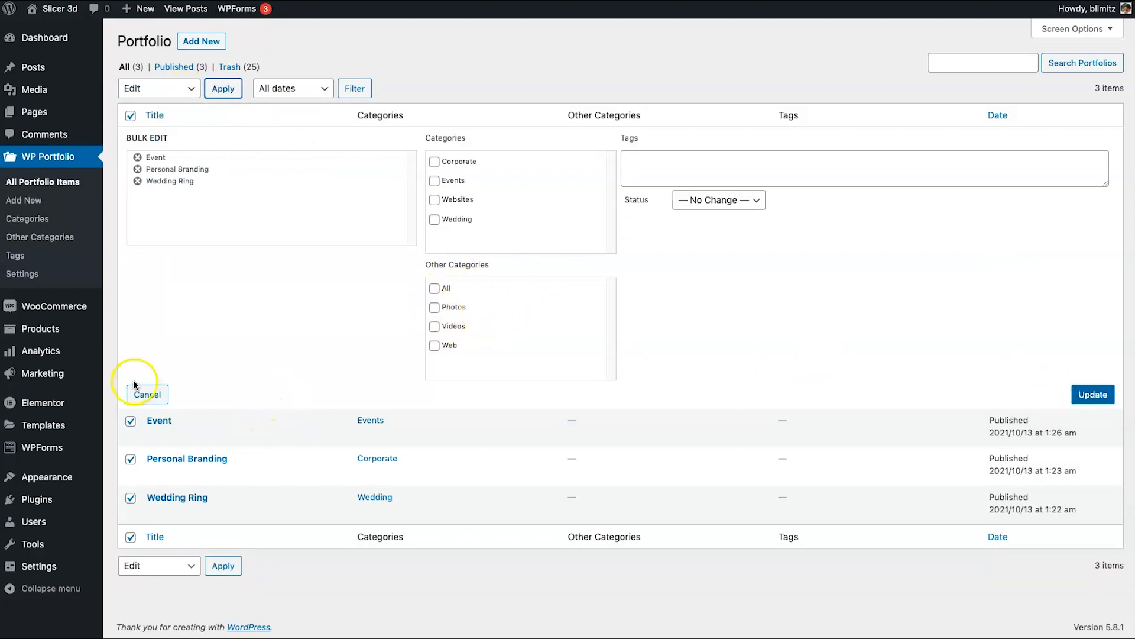
left_click(152, 394)
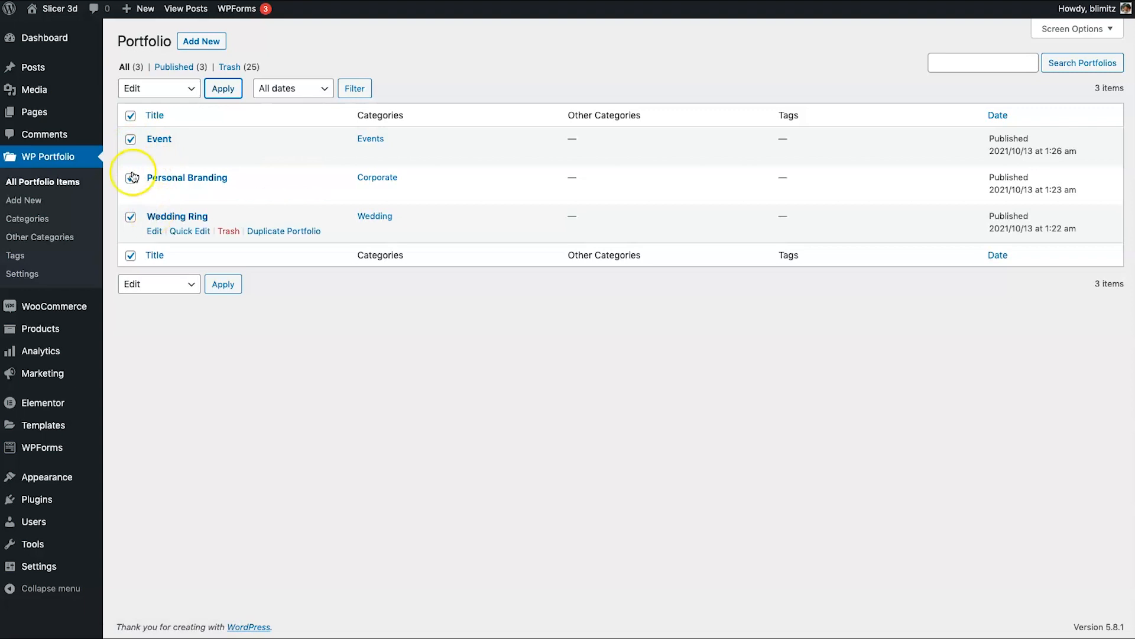
Step: Bulk edit the Personal Branding and Wedding Ring items to assign them the Other Category Photos
left_click(130, 142)
left_click(178, 88)
left_click(177, 88)
left_click(223, 89)
left_click(452, 308)
left_click(1095, 395)
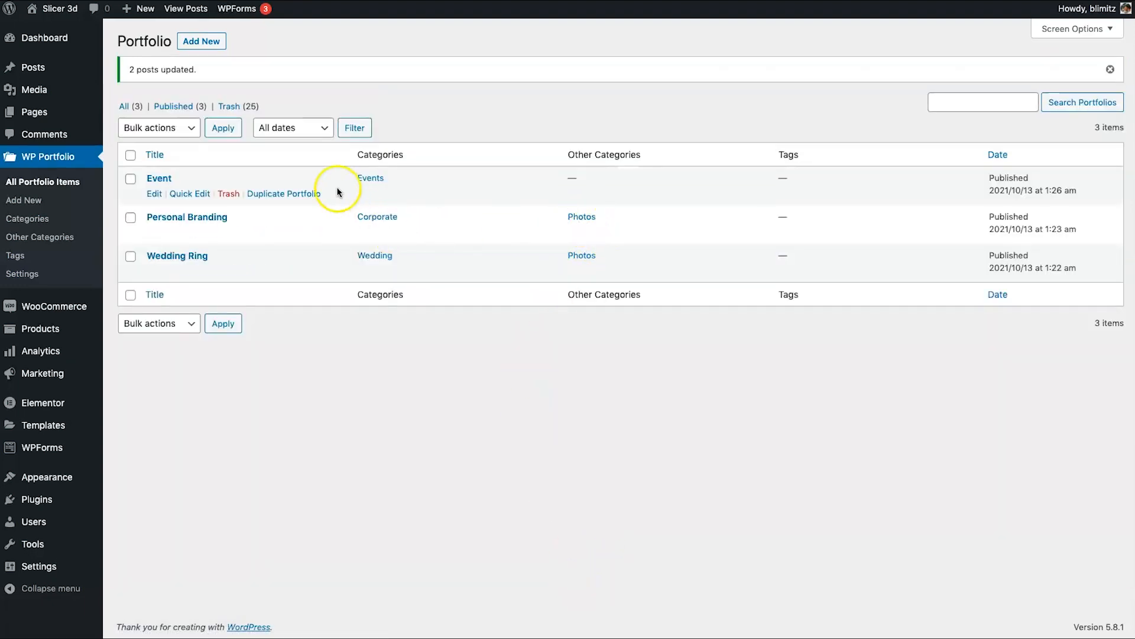
Step: Assign the Other Category Videos to the Event item and reload the live portfolio page
left_click(202, 196)
left_click(552, 362)
left_click(1113, 434)
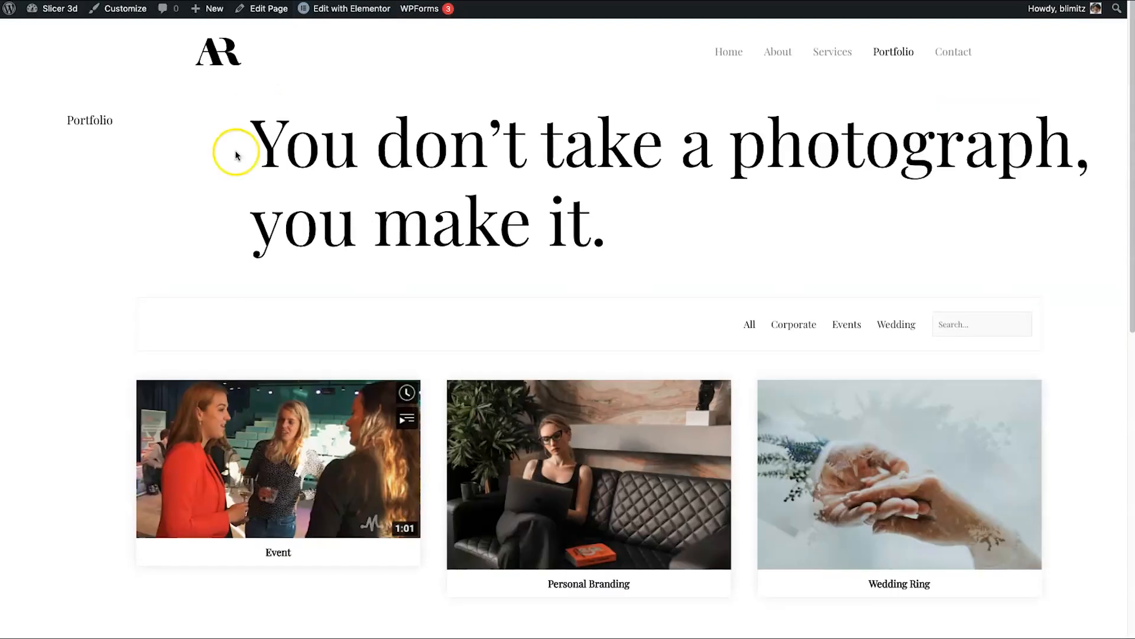
right_click(126, 197)
left_click(163, 236)
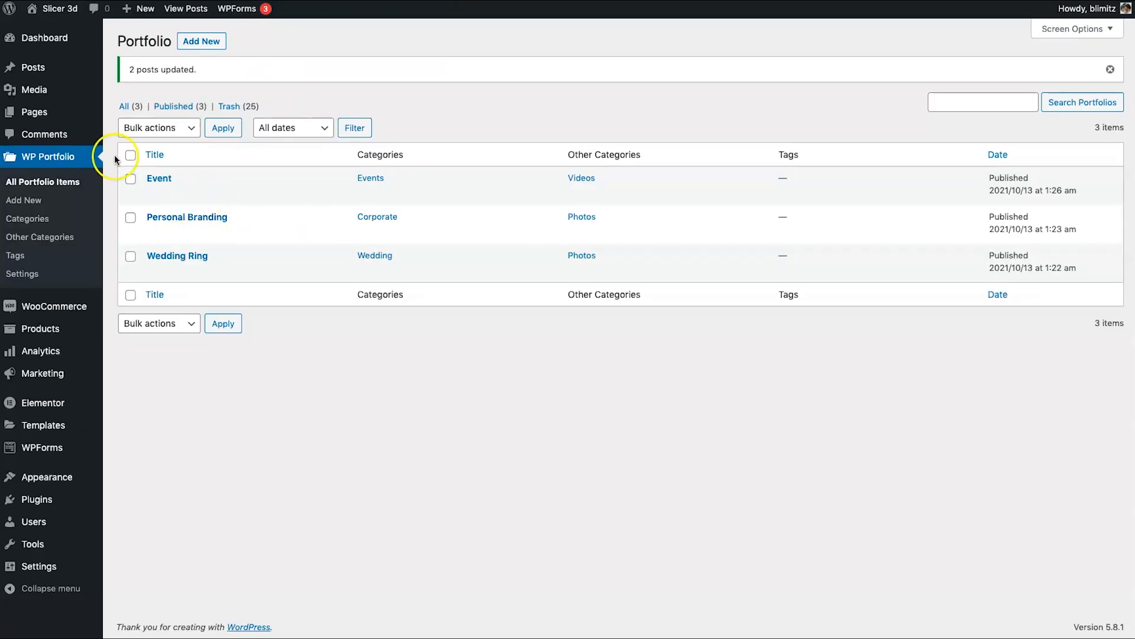
Step: Bulk edit the Event, Personal Branding and Wedding Ring items to add the Other Category All
left_click(153, 131)
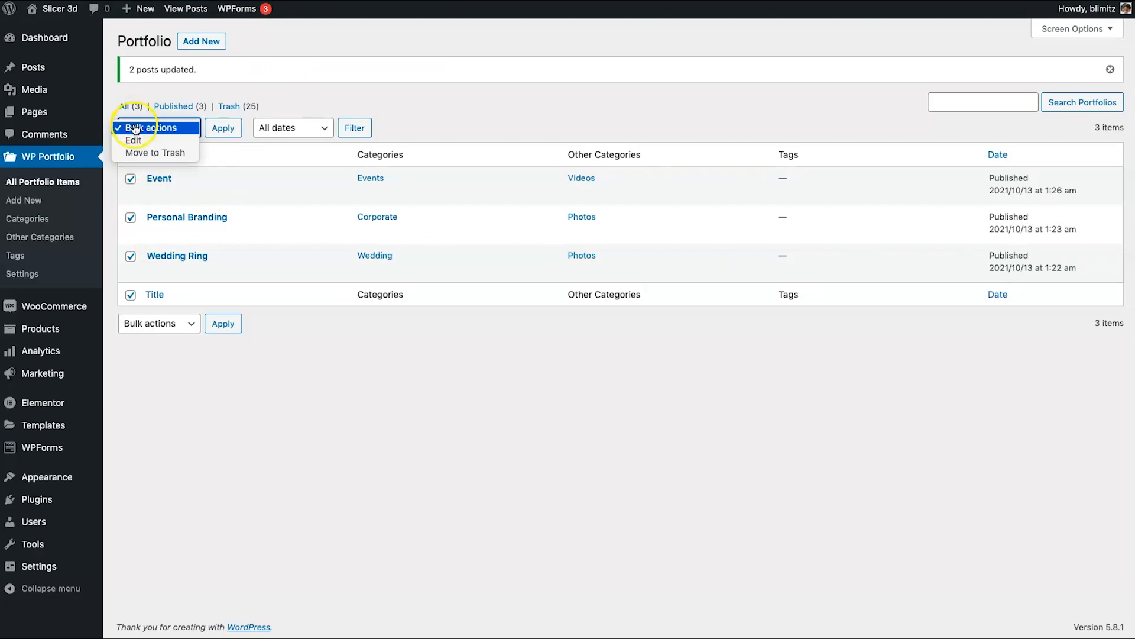
left_click(134, 141)
left_click(223, 128)
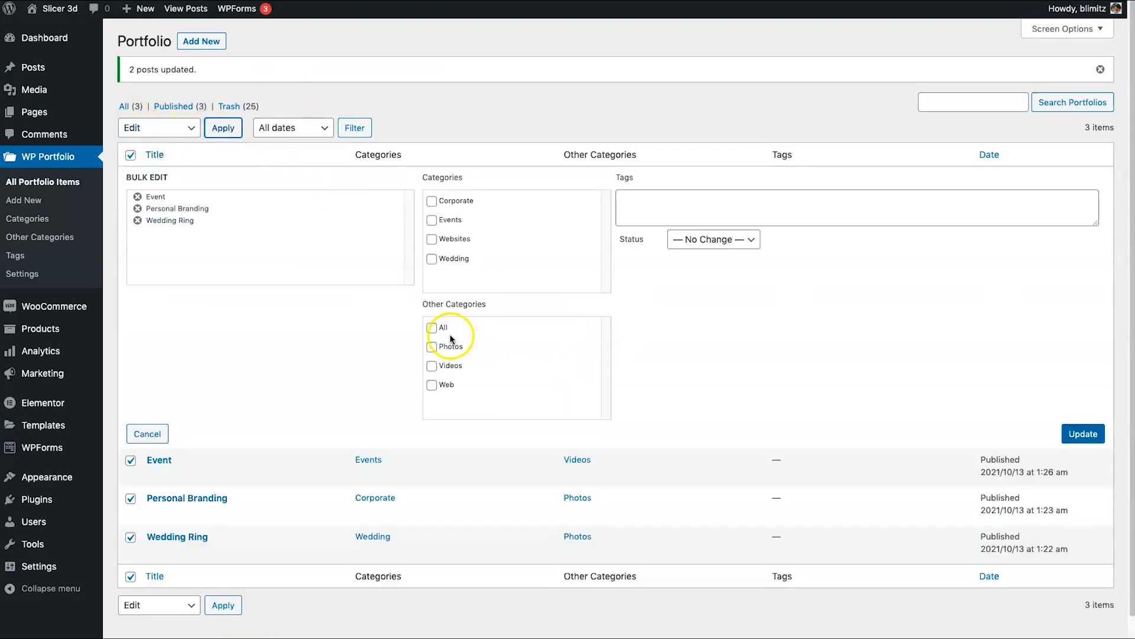
left_click(1091, 435)
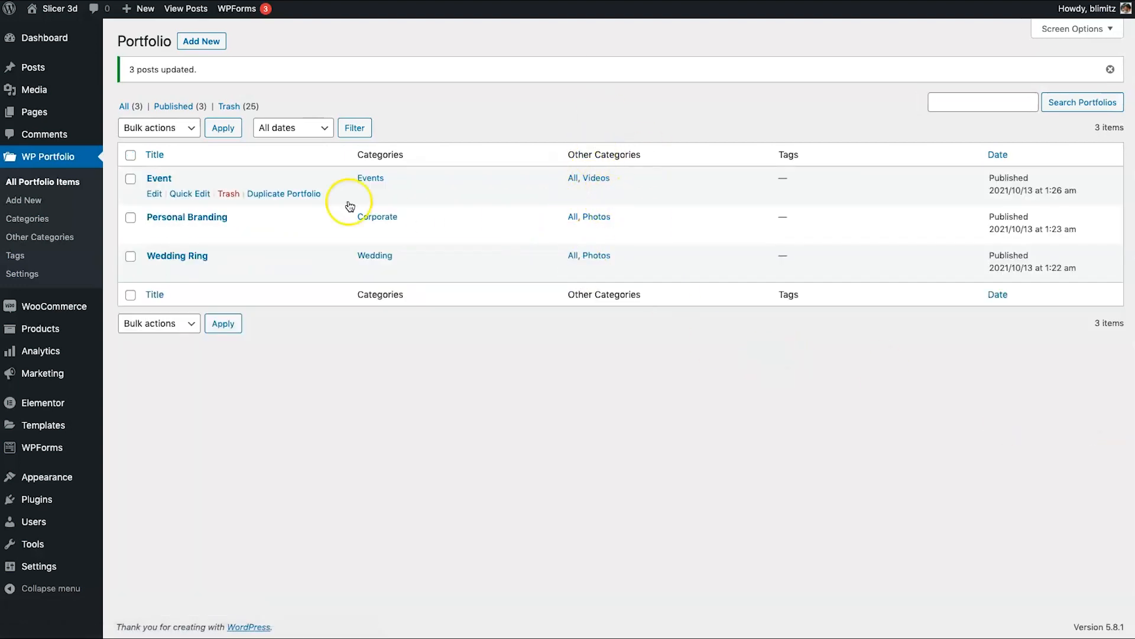
Step: Reload the live portfolio page and test its Photos, Videos, All, Corporate, Events and Wedding filters
key("ctrl+Tab")
right_click(101, 172)
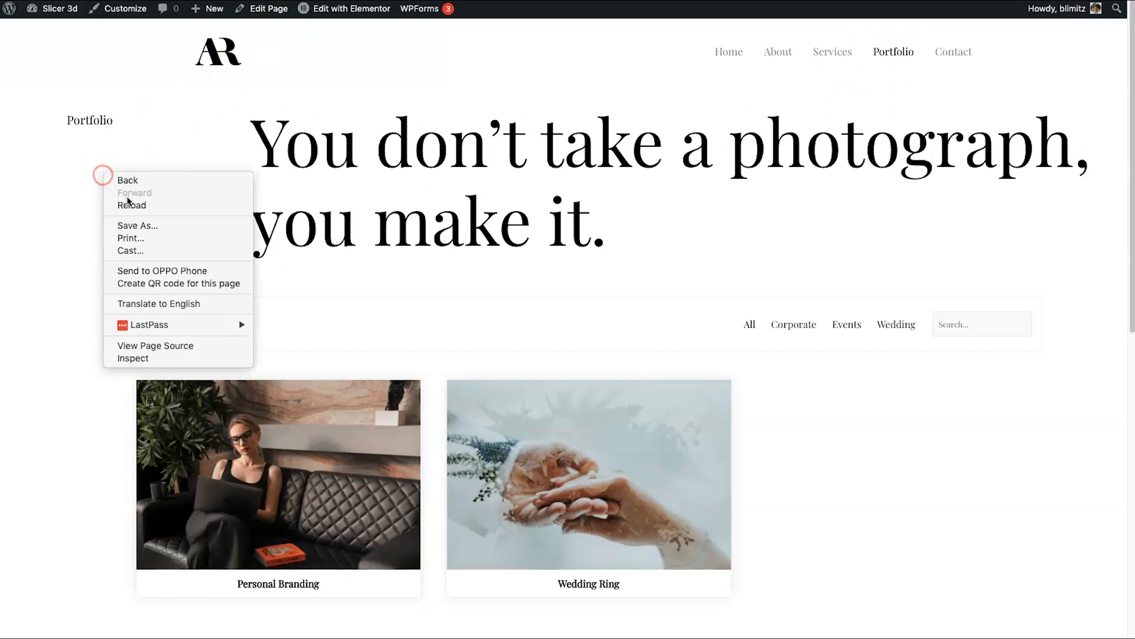
left_click(123, 202)
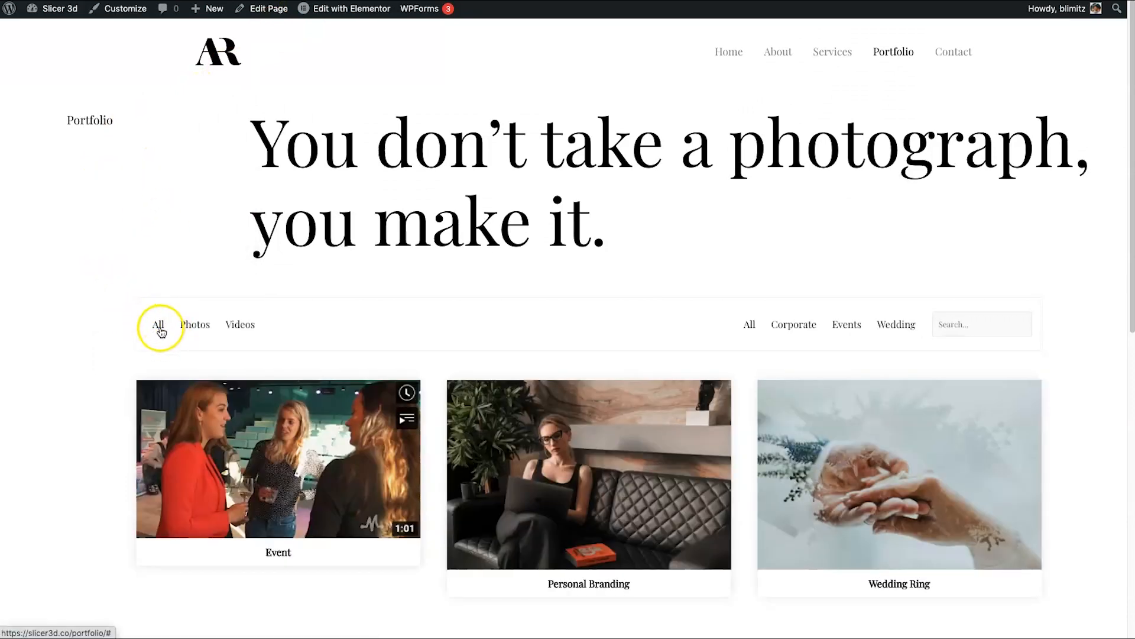
left_click(194, 325)
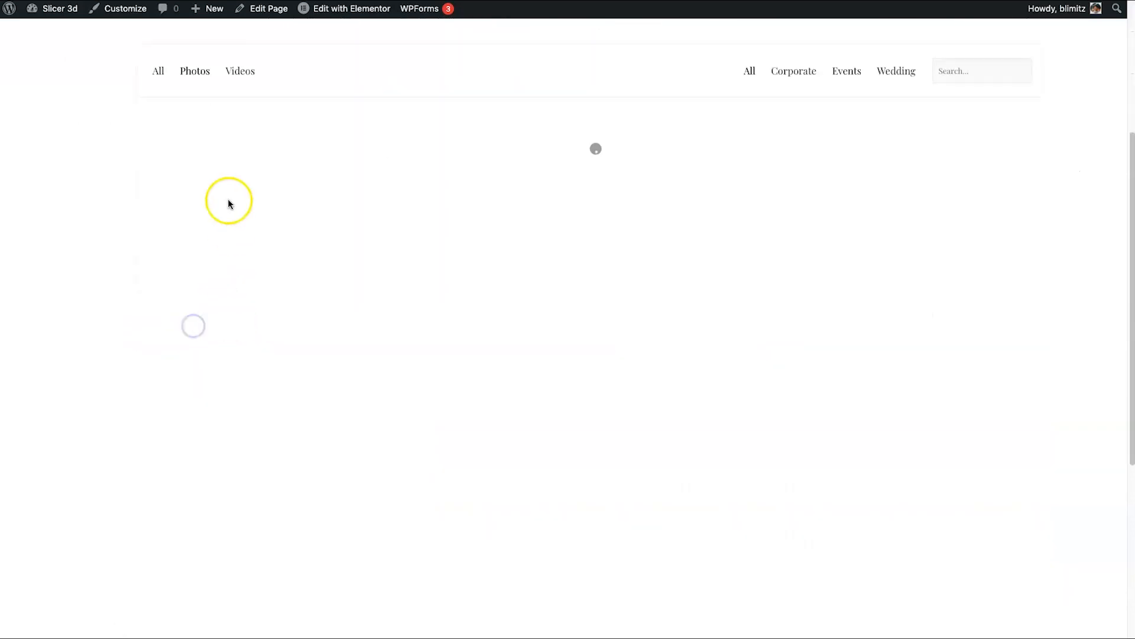
left_click(254, 75)
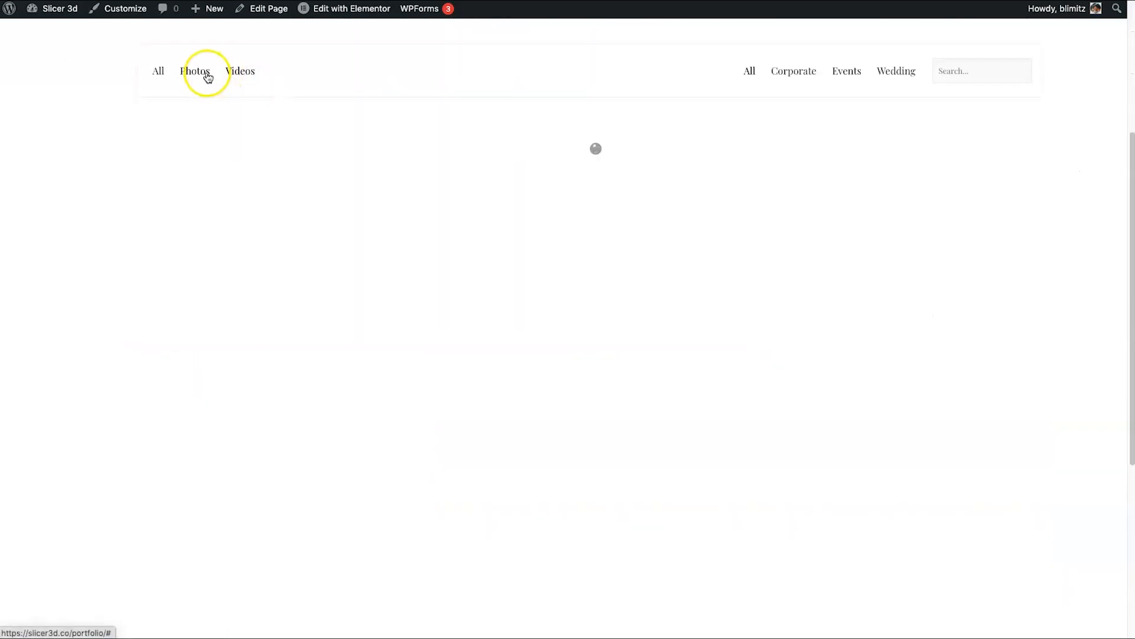
left_click(201, 74)
left_click(158, 74)
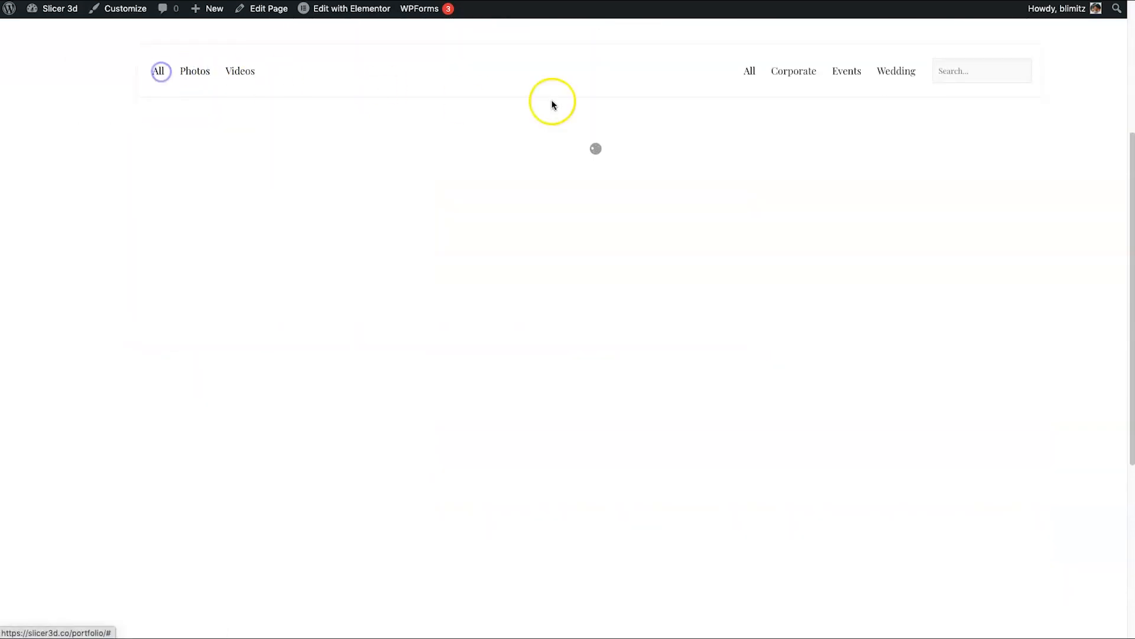
left_click(793, 74)
left_click(845, 72)
left_click(893, 72)
left_click(182, 79)
left_click(156, 73)
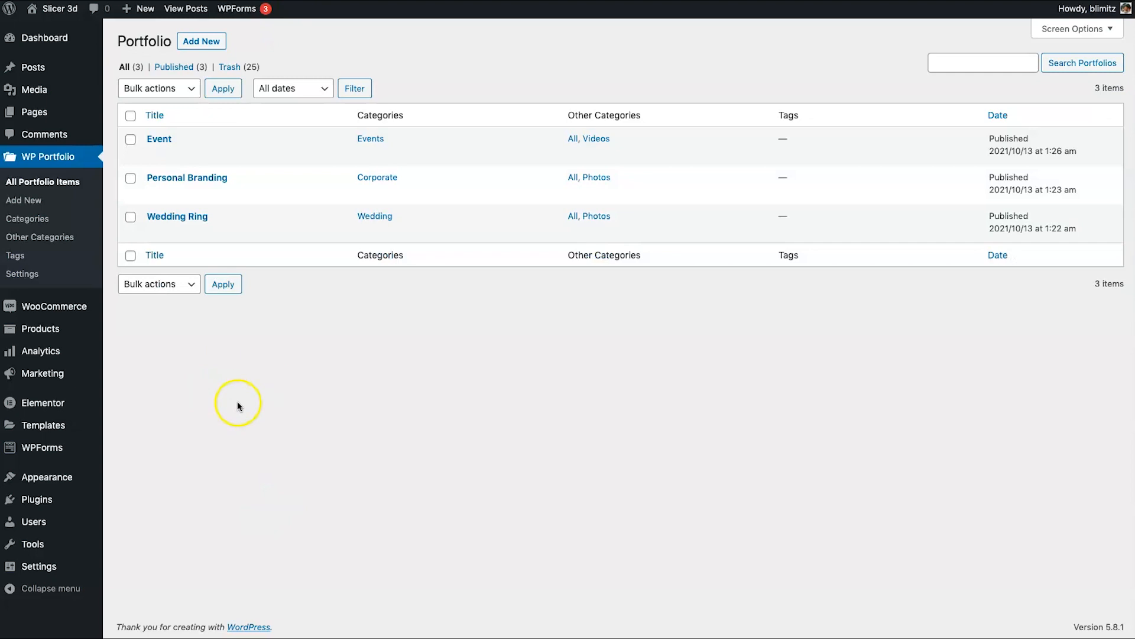
Step: Create a new portfolio item titled Website with the type Website
left_click(33, 203)
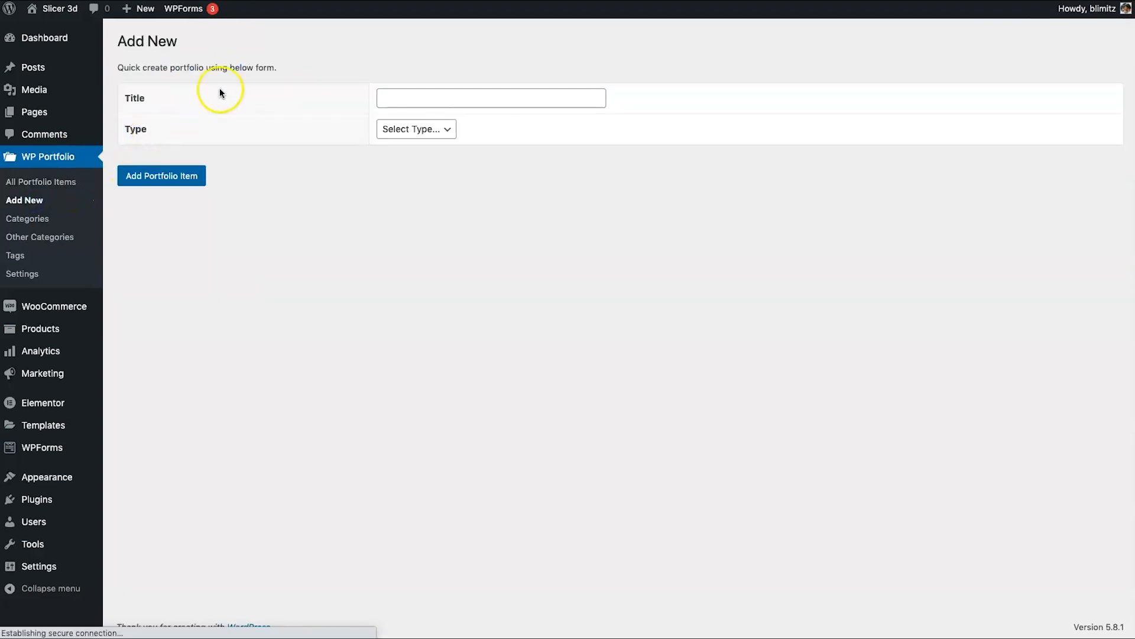
left_click(420, 104)
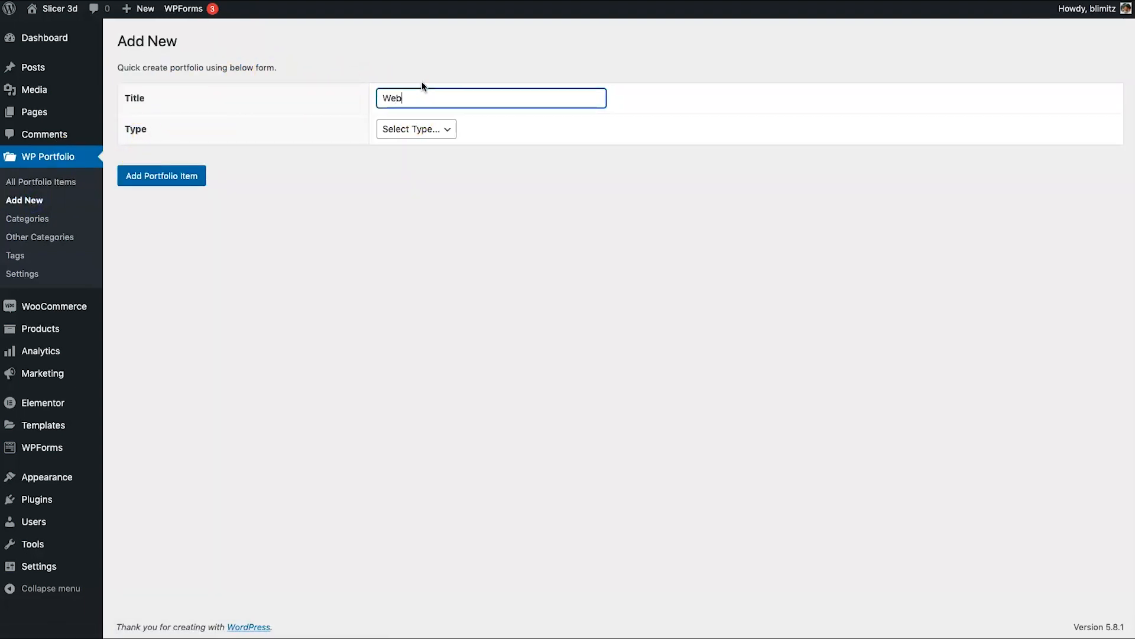
left_click(428, 130)
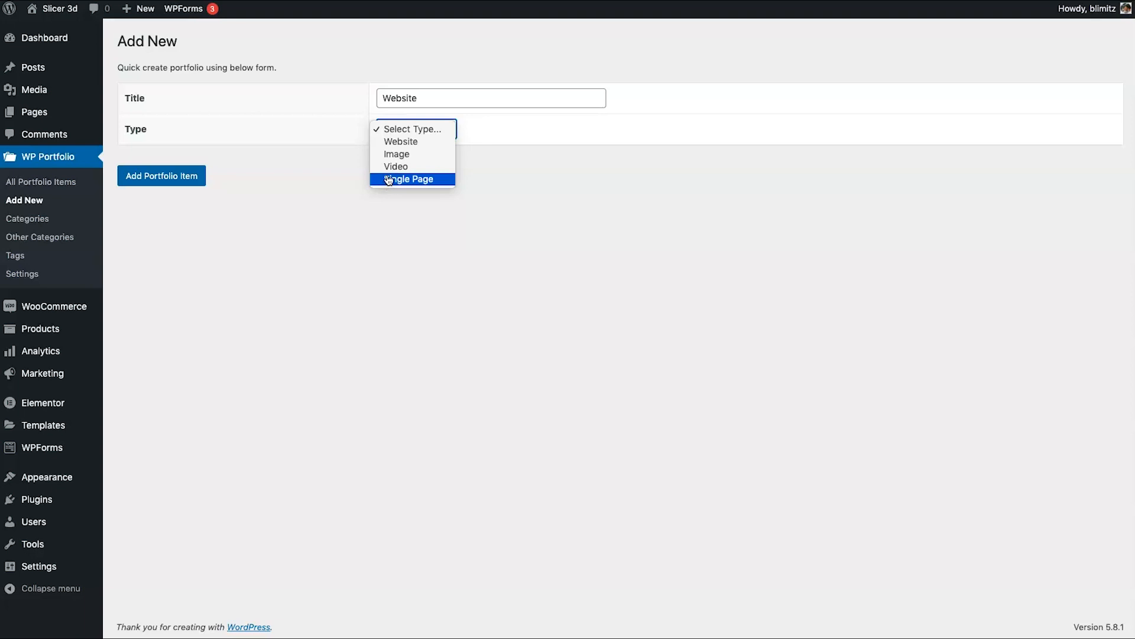
left_click(394, 142)
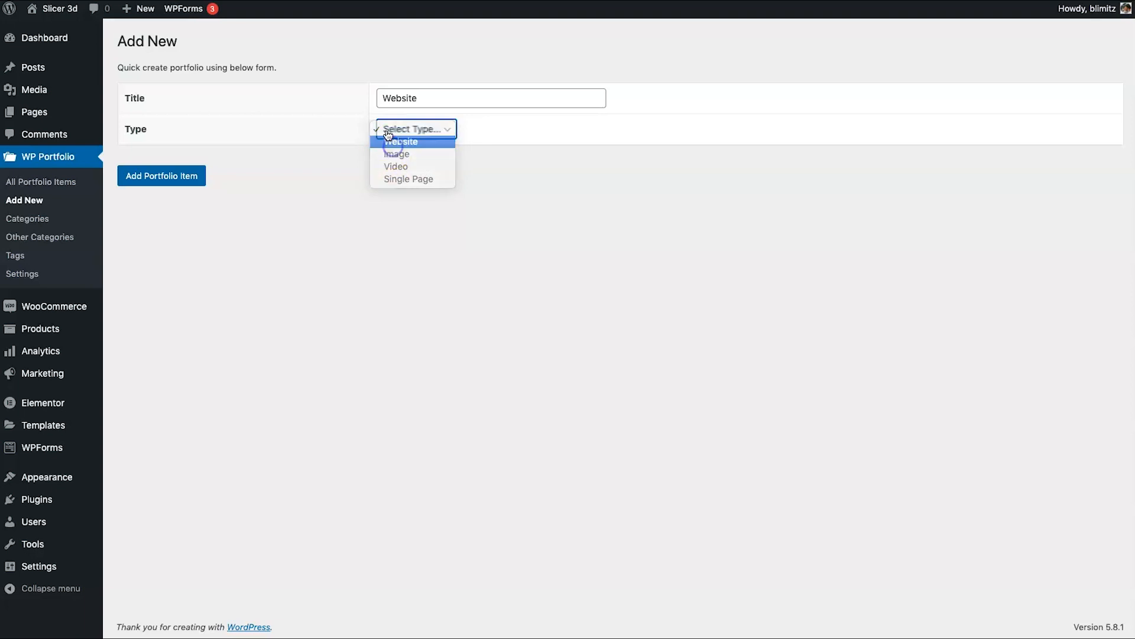
left_click(173, 183)
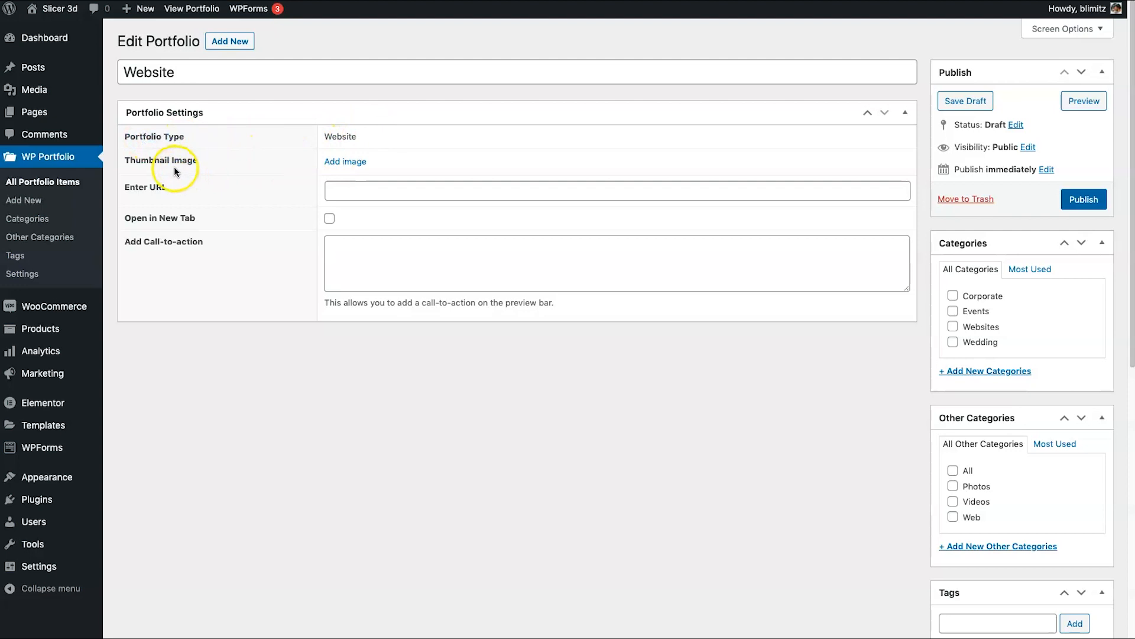
Step: Set LMRHomePage.jpg from the media library as the Website item's thumbnail image
left_click(343, 159)
left_click(340, 161)
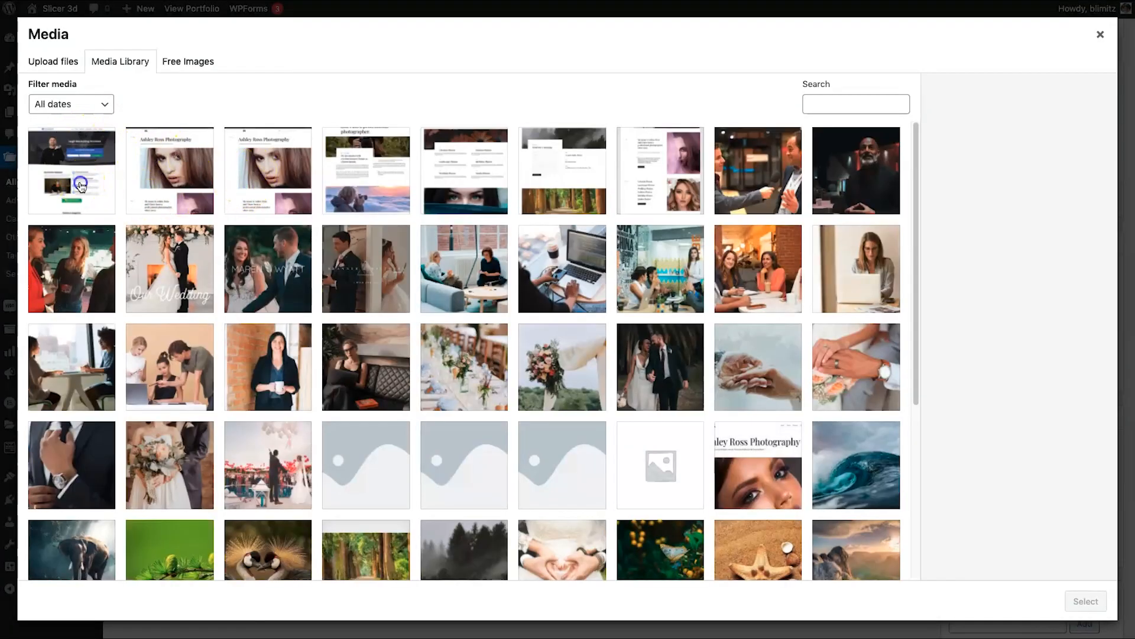
left_click(81, 187)
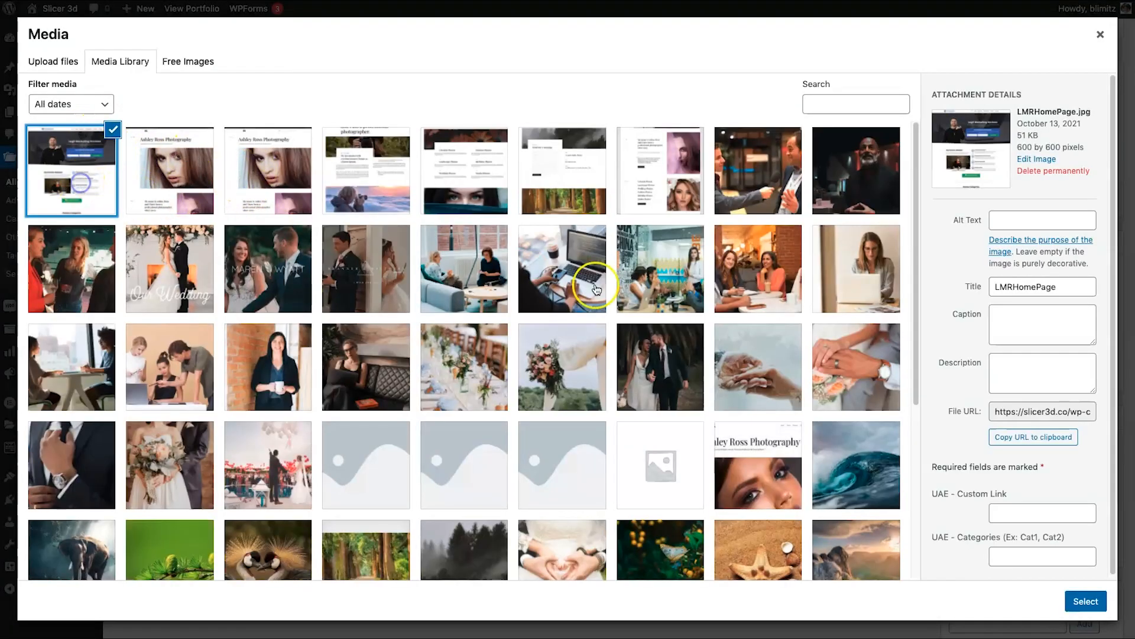
left_click_drag(1077, 147, 1031, 142)
left_click(1082, 597)
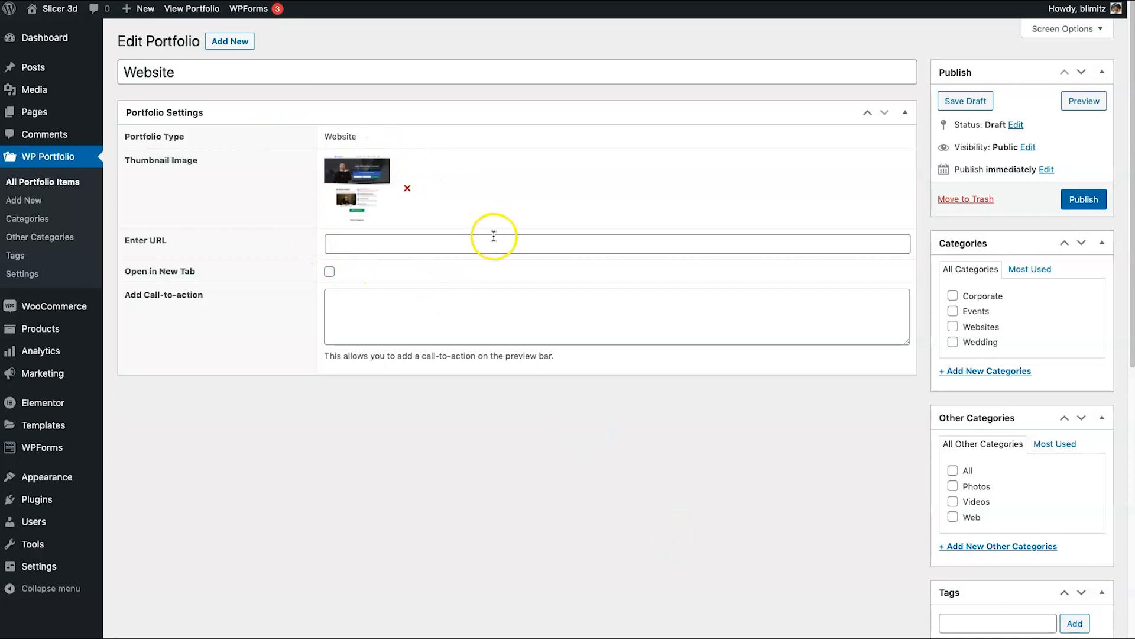
left_click(491, 239)
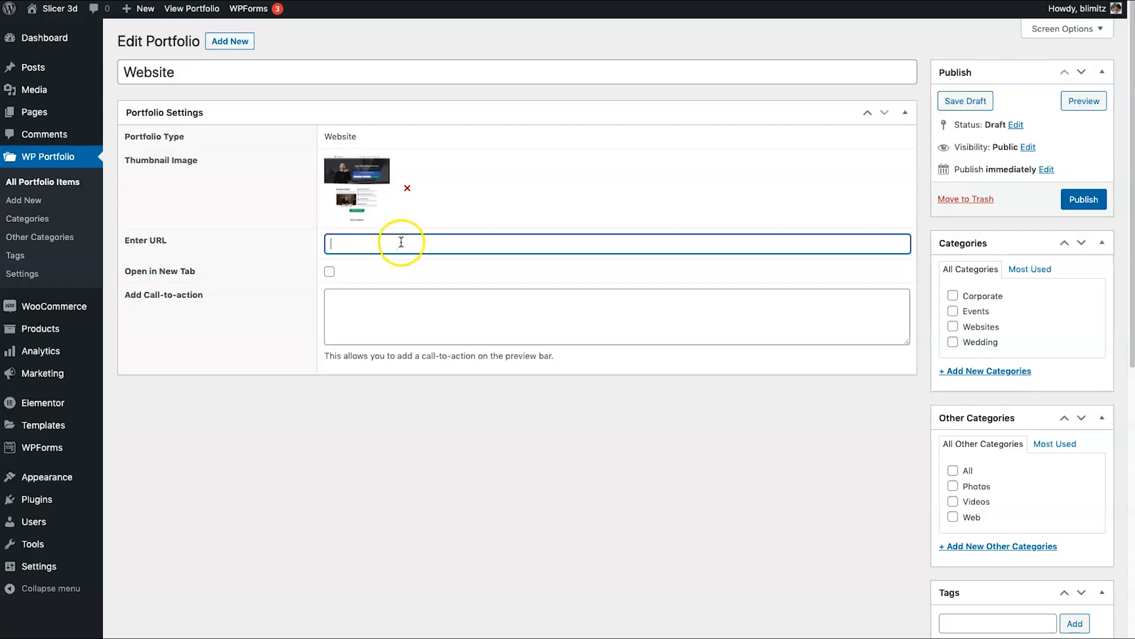
type("https://legitmarketingreviews.com/")
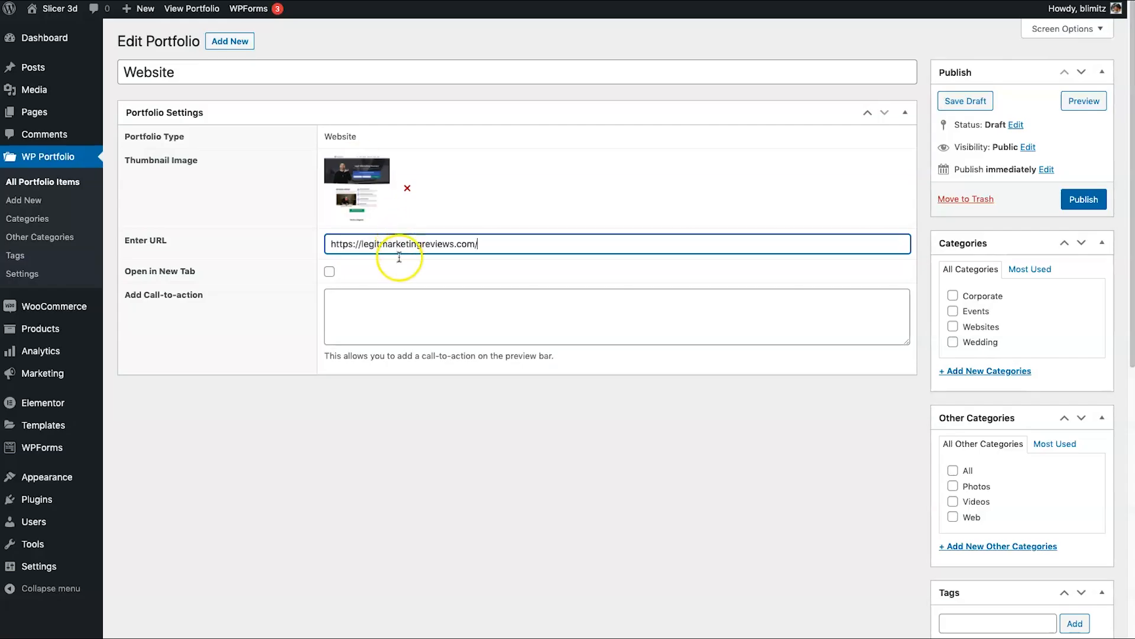
left_click(371, 298)
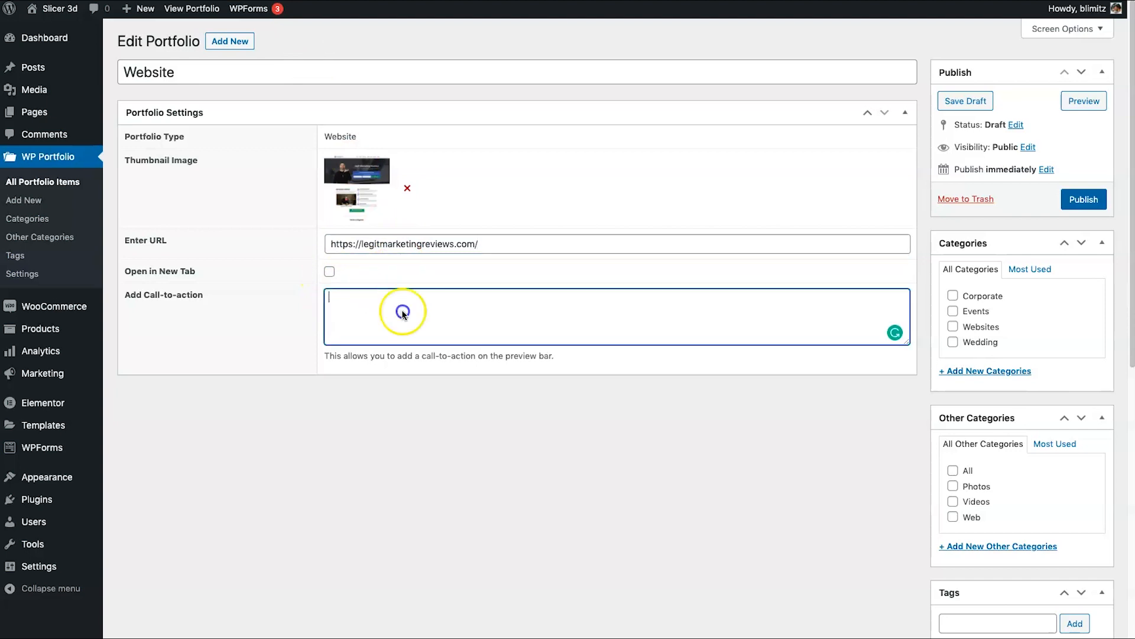
type("Come check out the store")
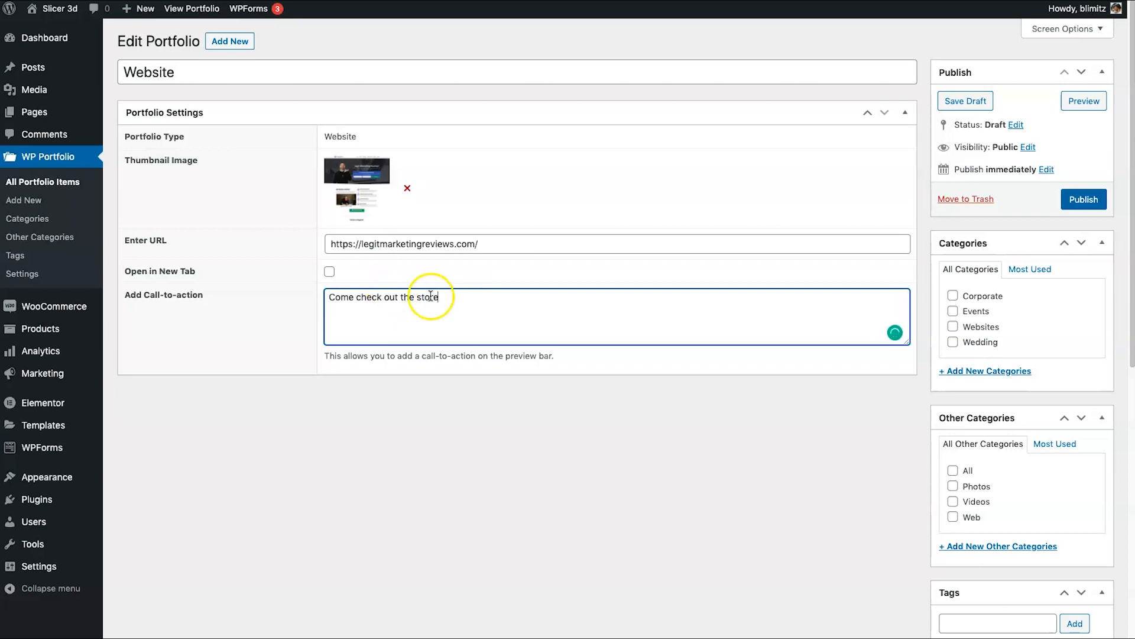
Step: Assign the Website item to the category Websites and the Other Category Web
left_click(960, 327)
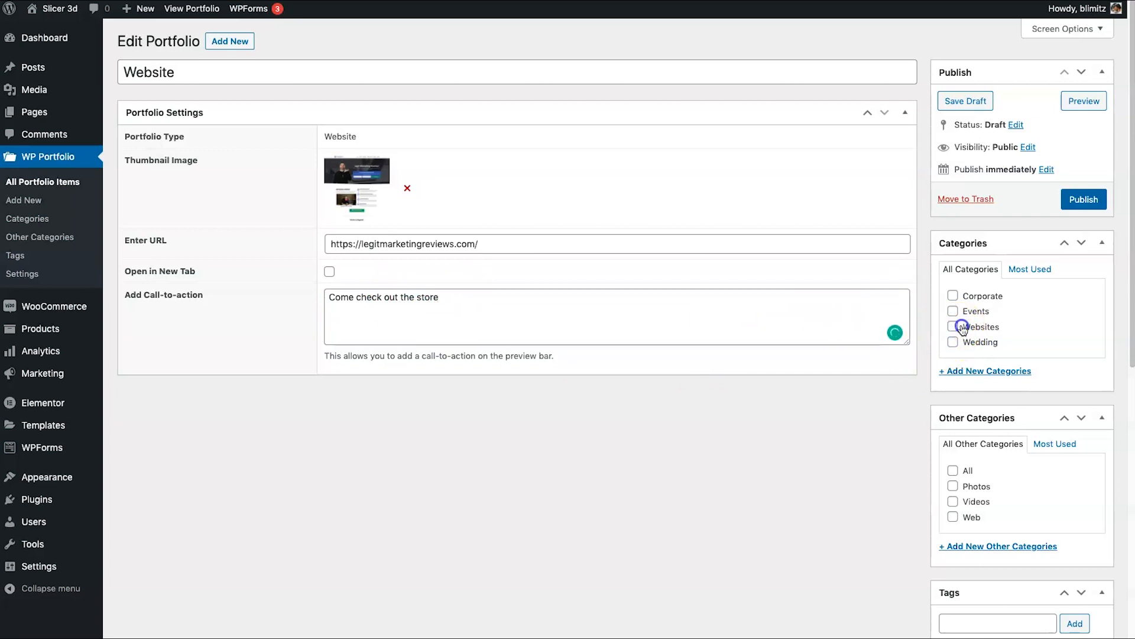
scroll(970, 365, "down", 3)
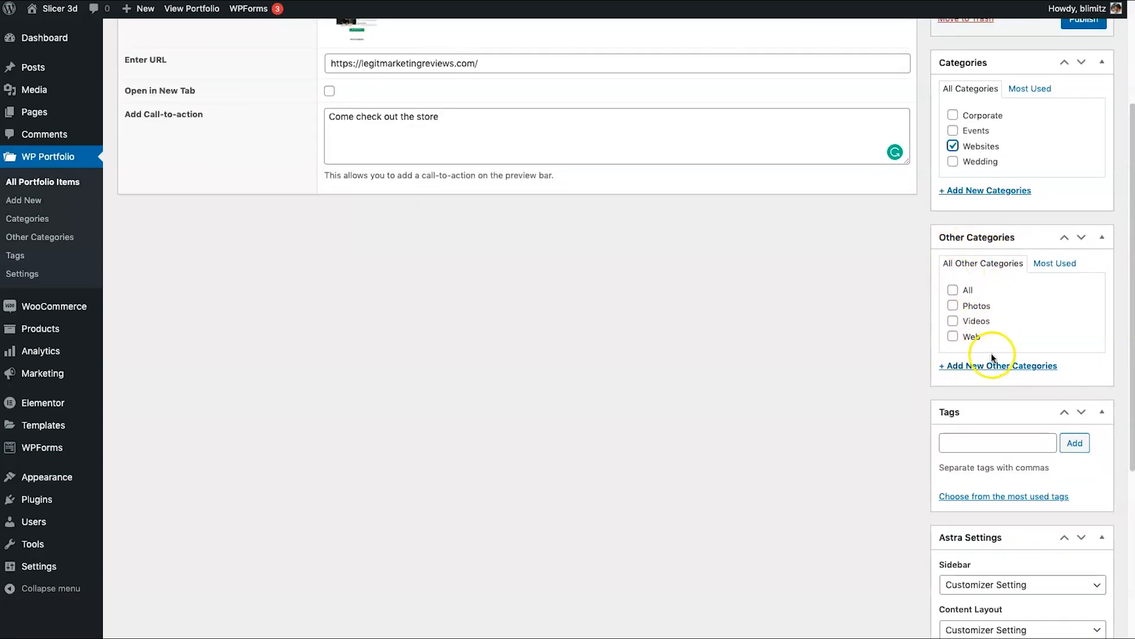
left_click(954, 337)
Step: Set LMRHomePage.jpg from the media library as the Website item's featured image and publish the item
scroll(951, 342, "down", 5)
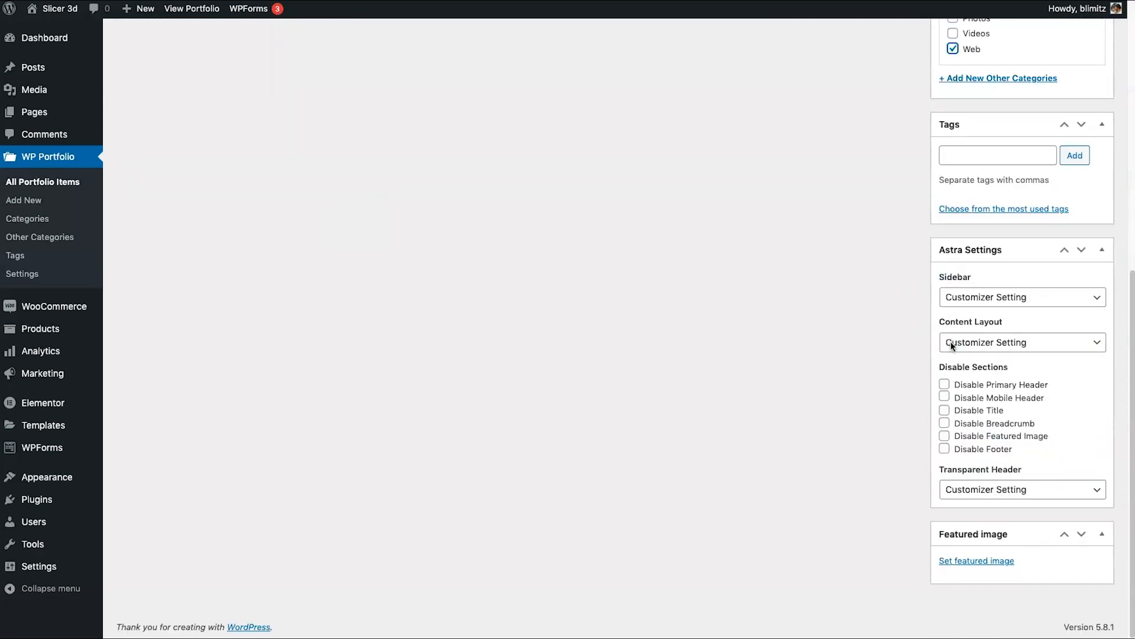
left_click(1003, 559)
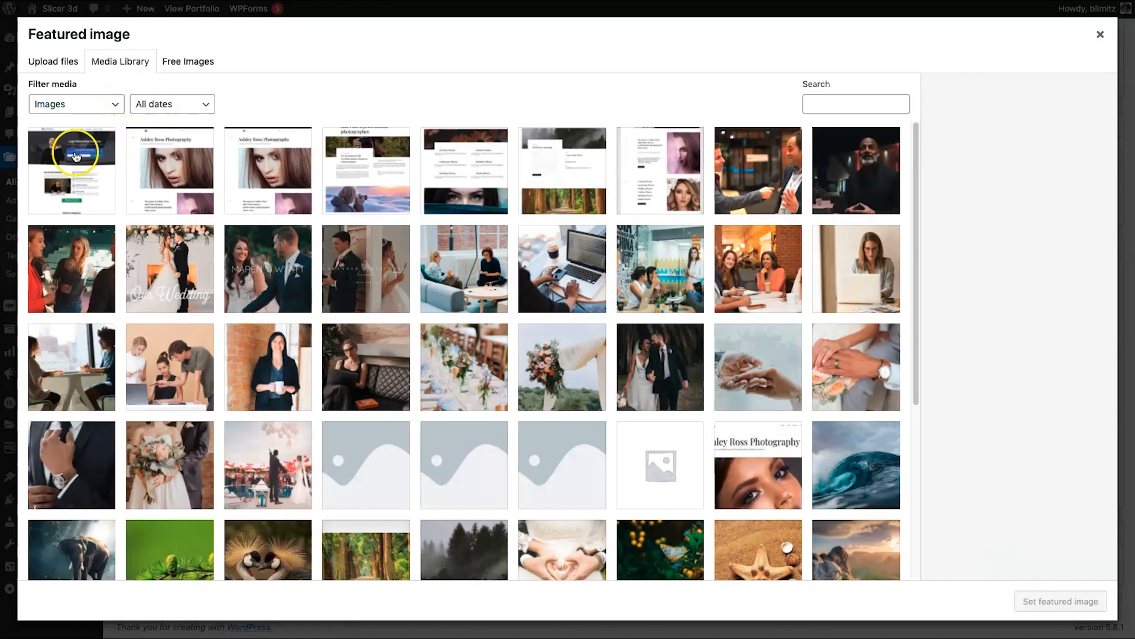
left_click(95, 172)
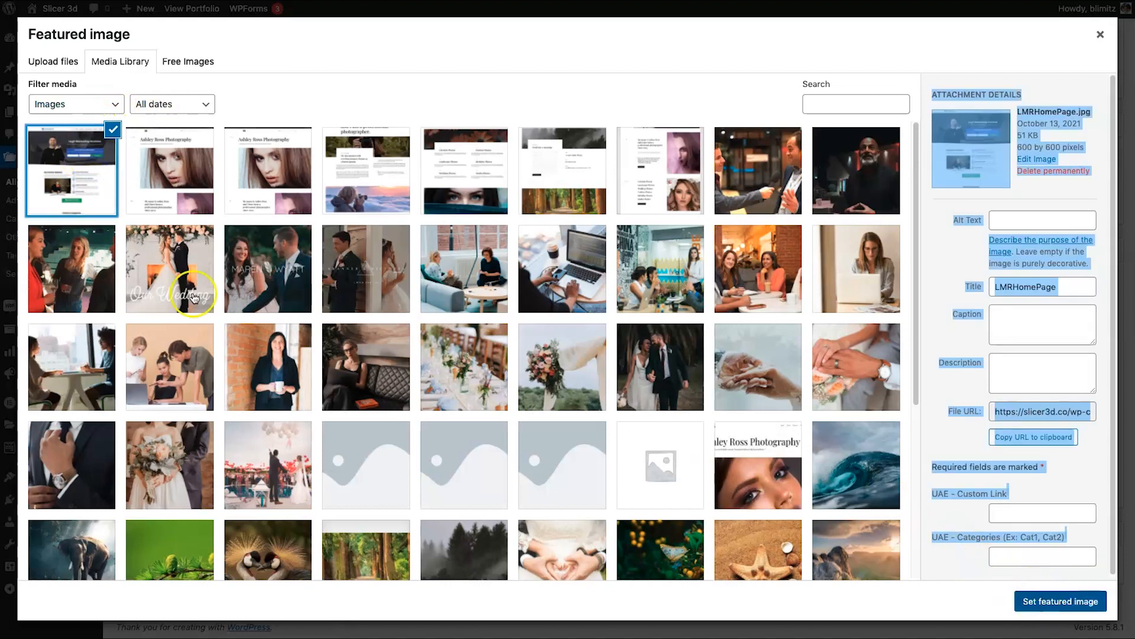
left_click(1061, 602)
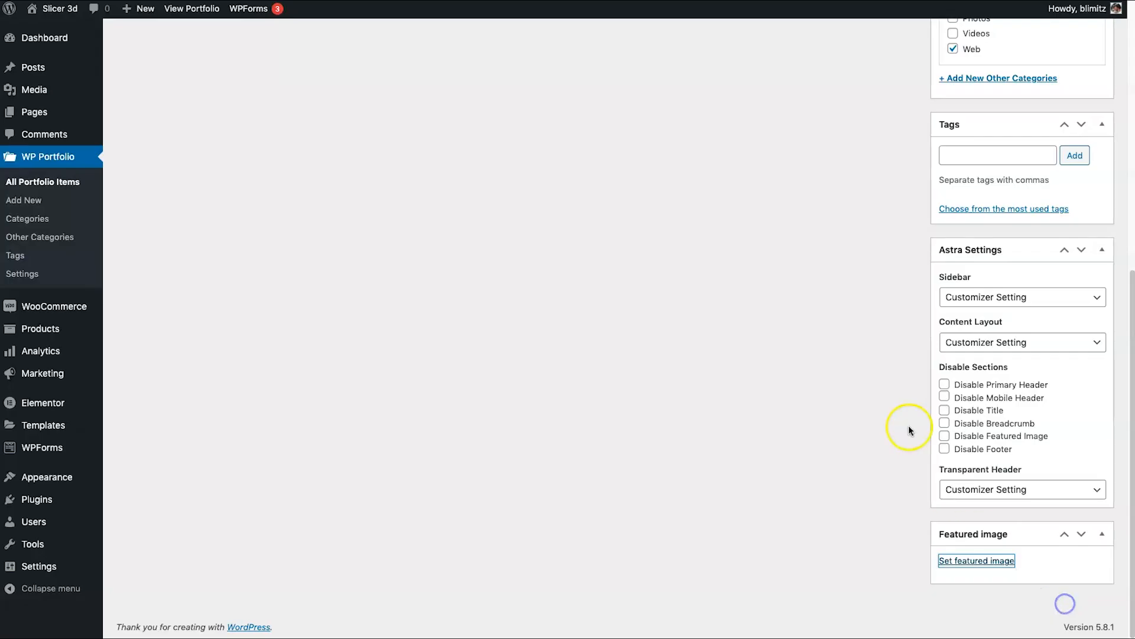
scroll(908, 418, "down", 2)
scroll(976, 462, "up", 10)
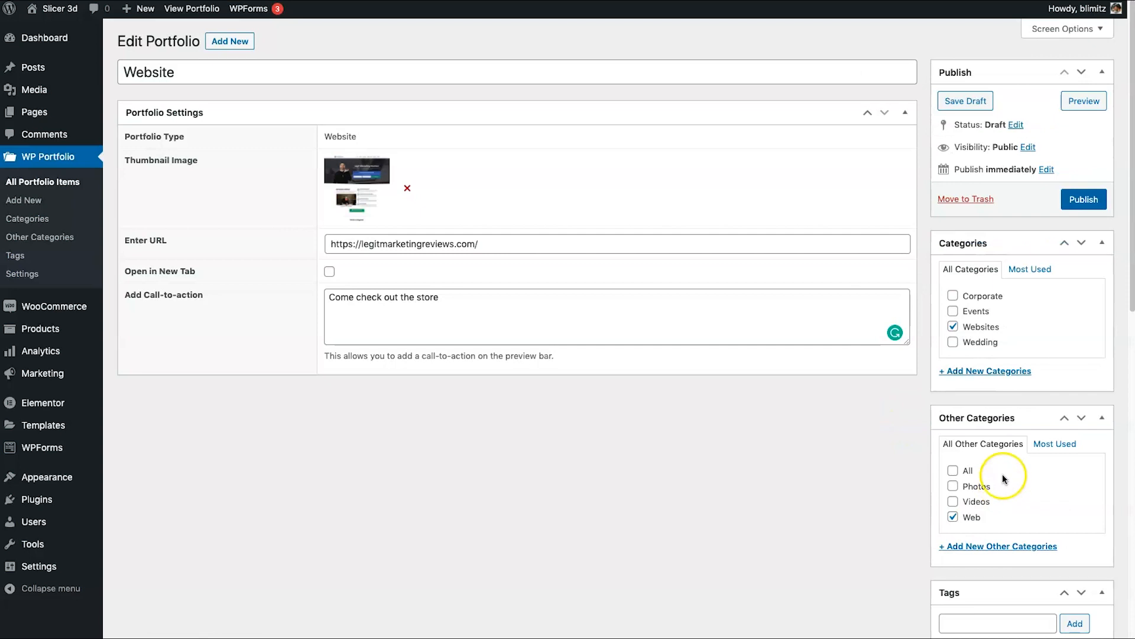
left_click(1086, 199)
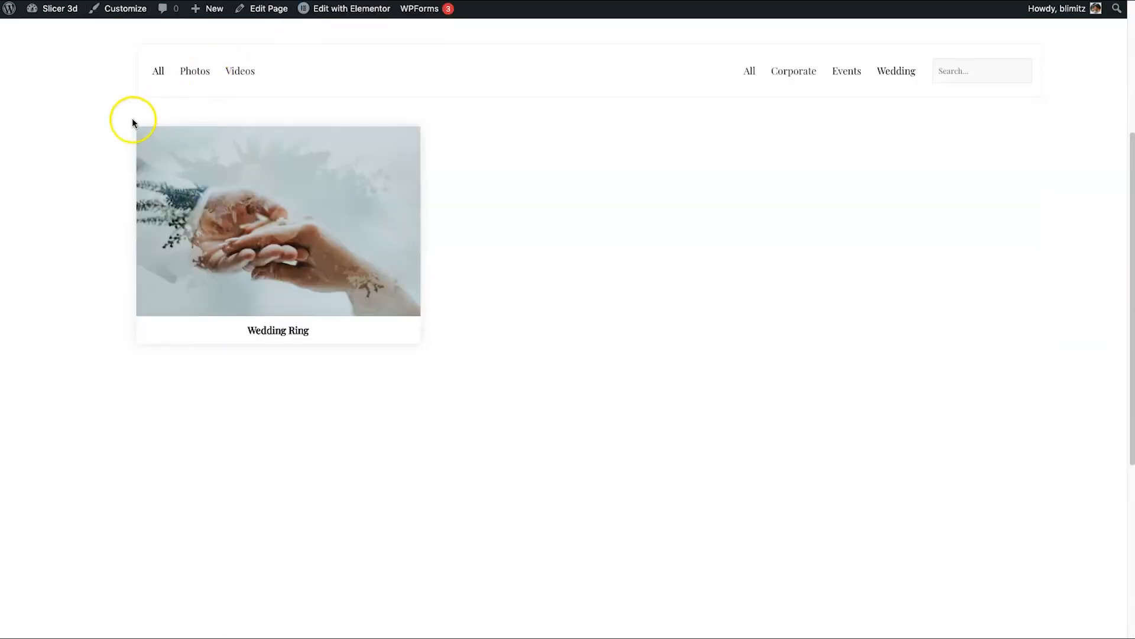
Step: Reload the public Portfolio page, look over the gallery and its filters, and filter the items by Web
scroll(132, 119, "up", 5)
right_click(62, 145)
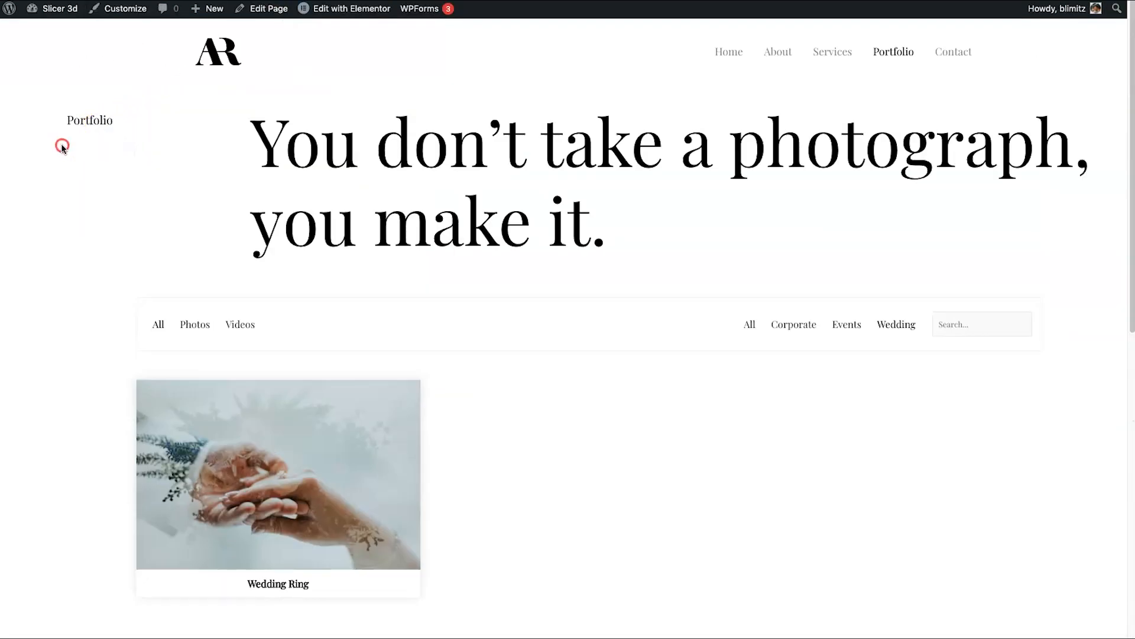
left_click(114, 178)
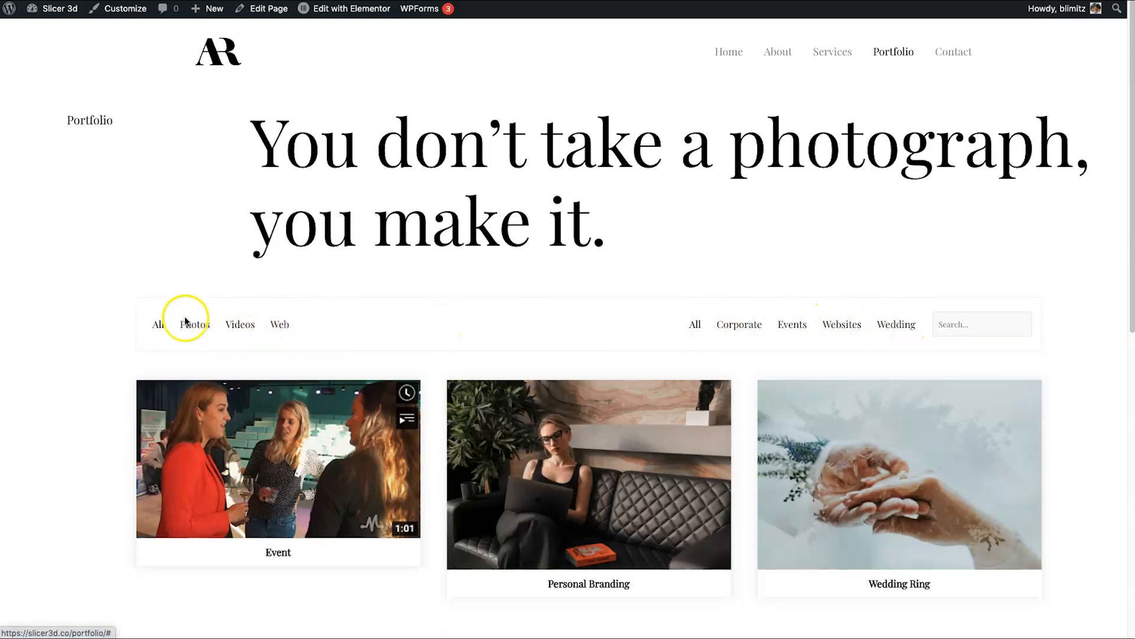
scroll(499, 363, "down", 5)
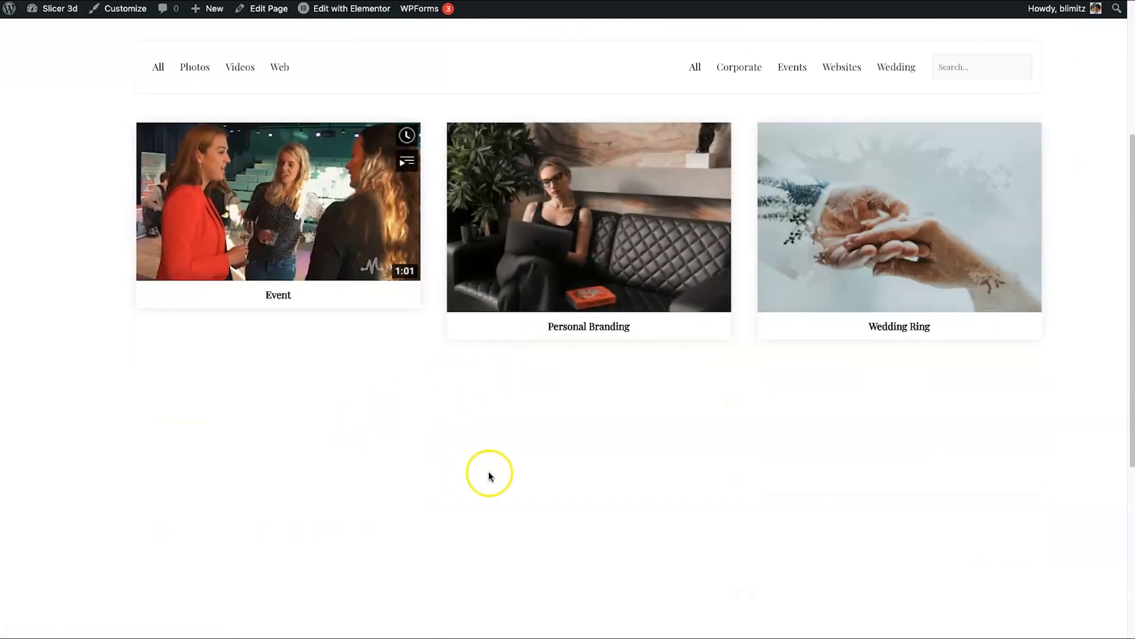
scroll(488, 471, "down", 4)
scroll(608, 416, "up", 9)
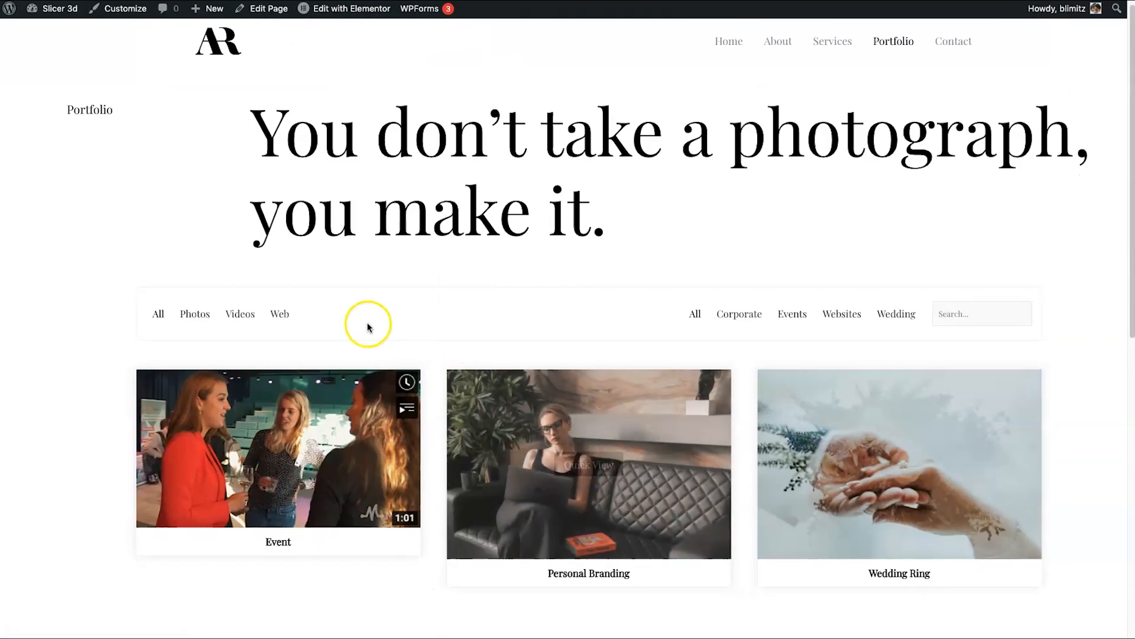
left_click(286, 311)
Step: Open the Website item's quick view, check its call-to-action text on the preview bar, and dismiss the site's popup
mouse_move(347, 264)
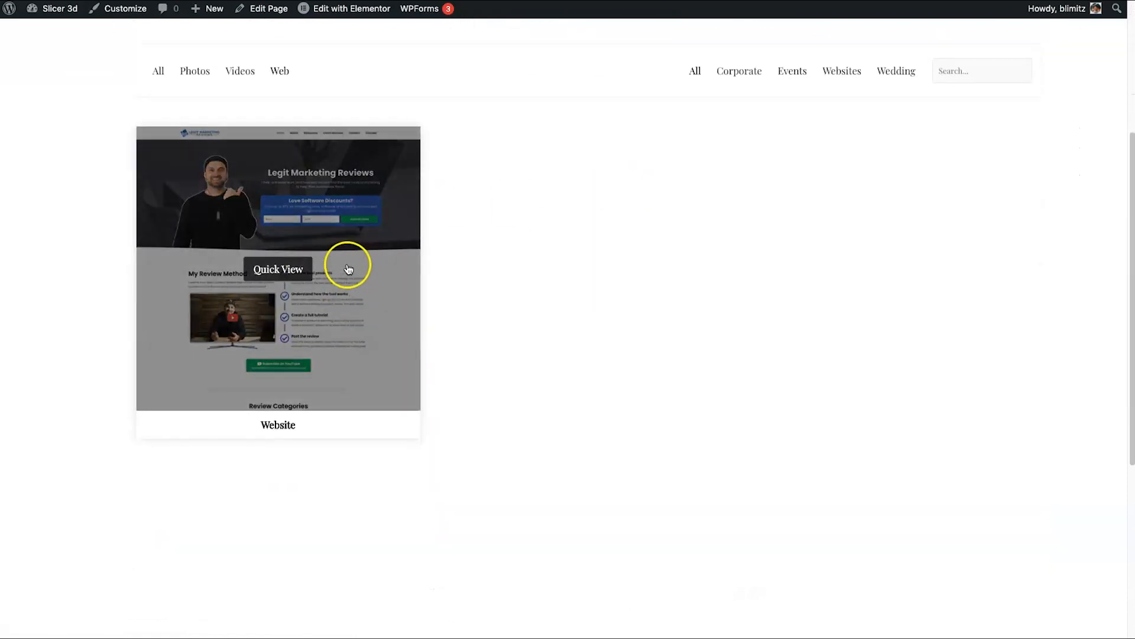
left_click(285, 270)
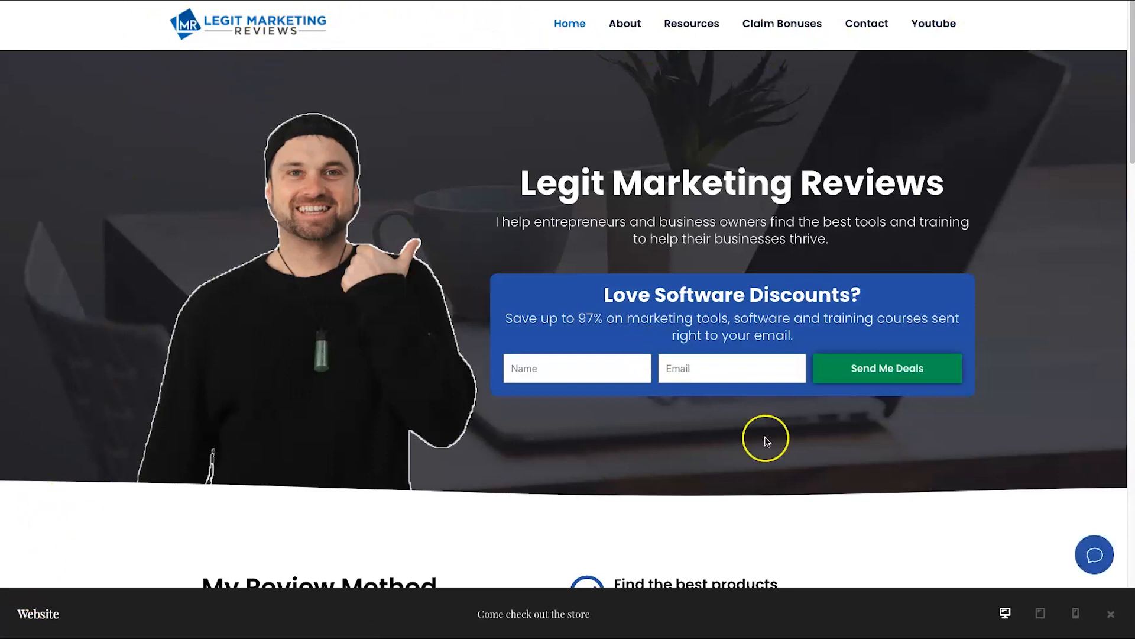
left_click(461, 613)
left_click_drag(573, 612, 466, 616)
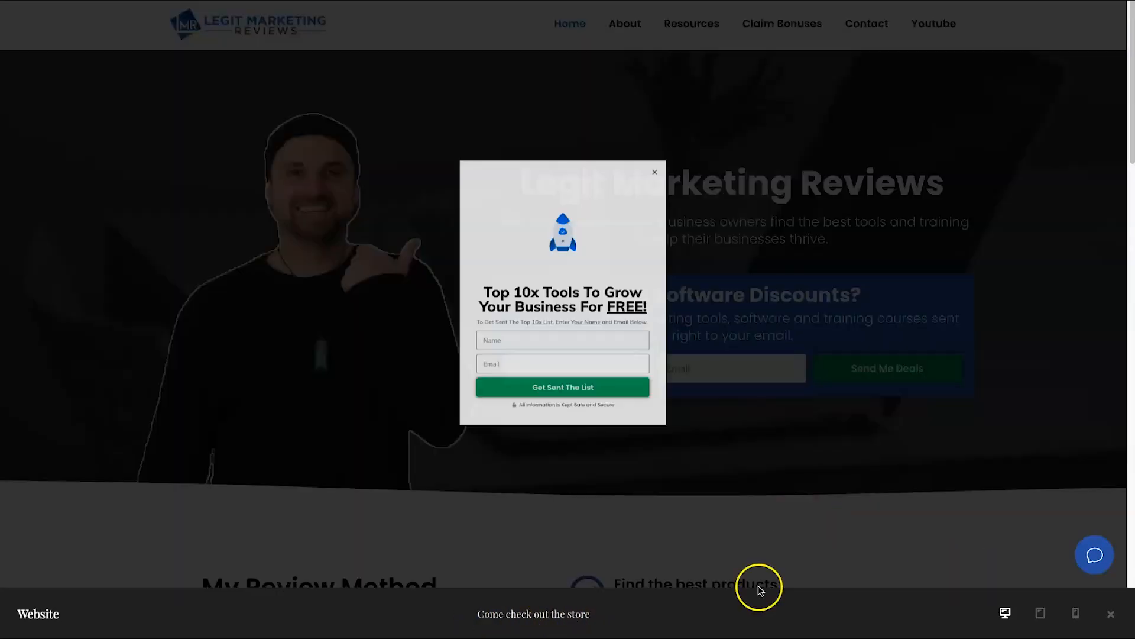
left_click(709, 105)
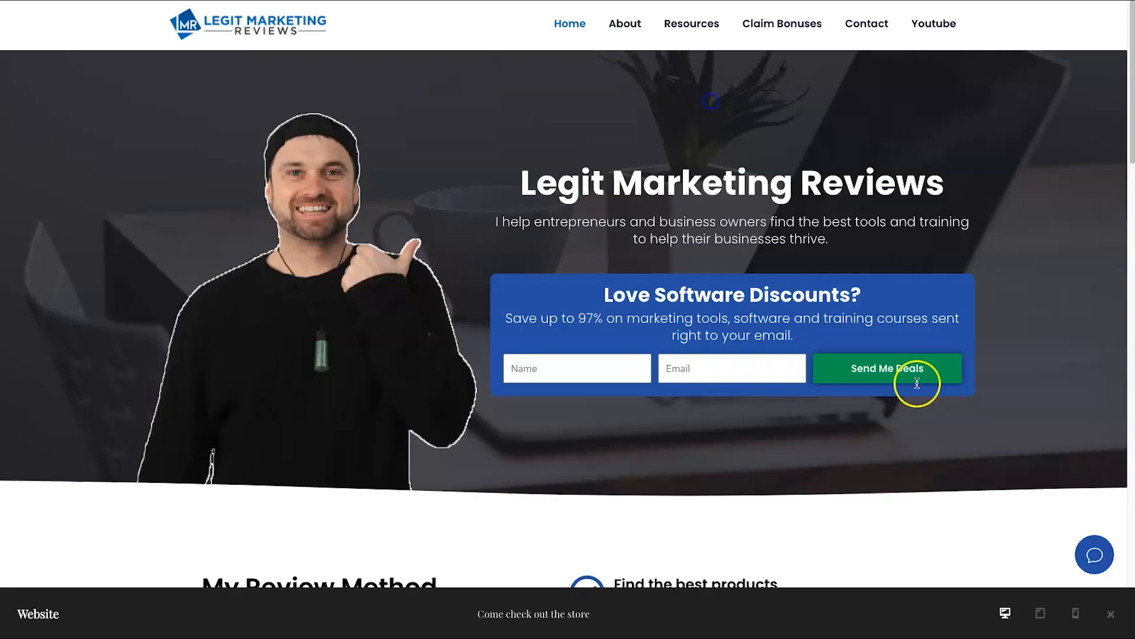
Step: Preview the Website item in the mobile, tablet and desktop layouts, and close the quick view
left_click(1077, 614)
left_click(1027, 615)
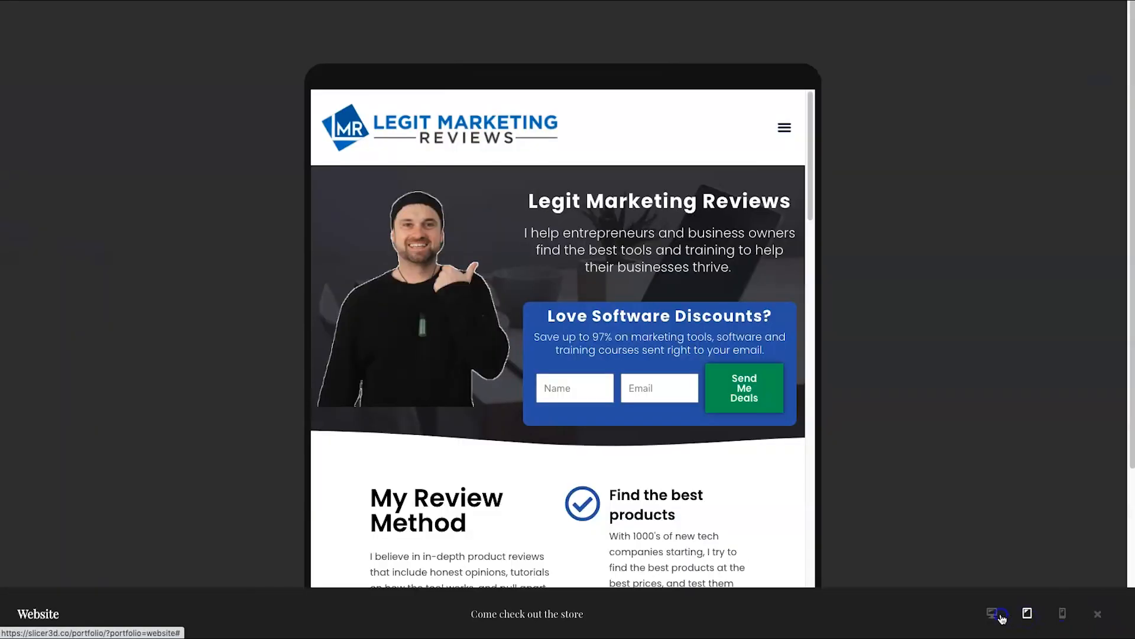
left_click(993, 615)
left_click(1097, 615)
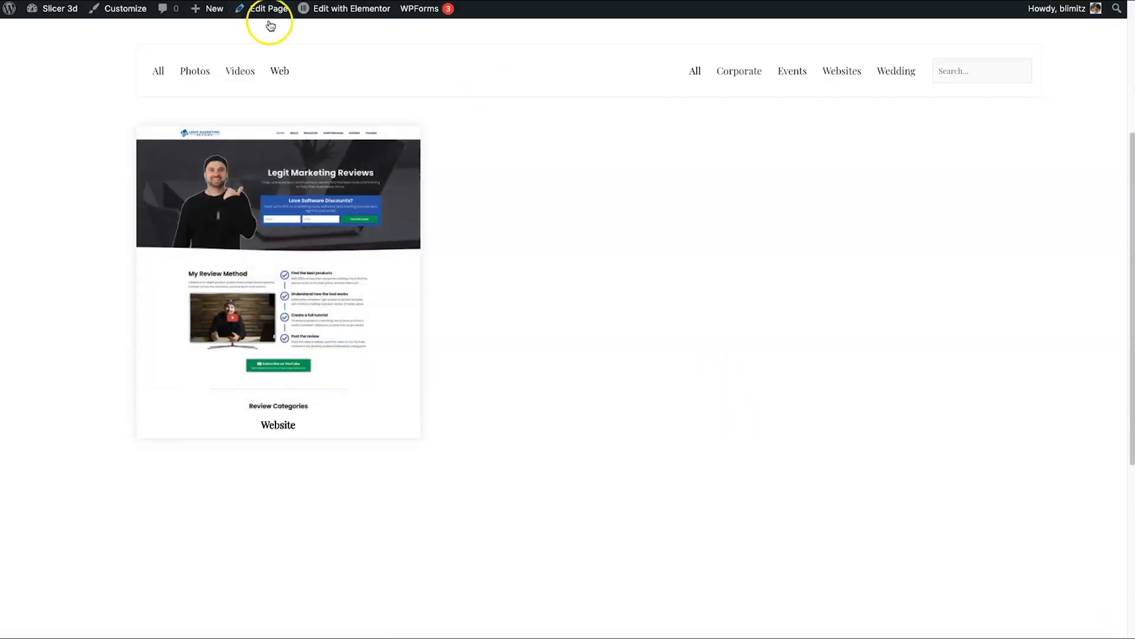
scroll(418, 127, "up", 5)
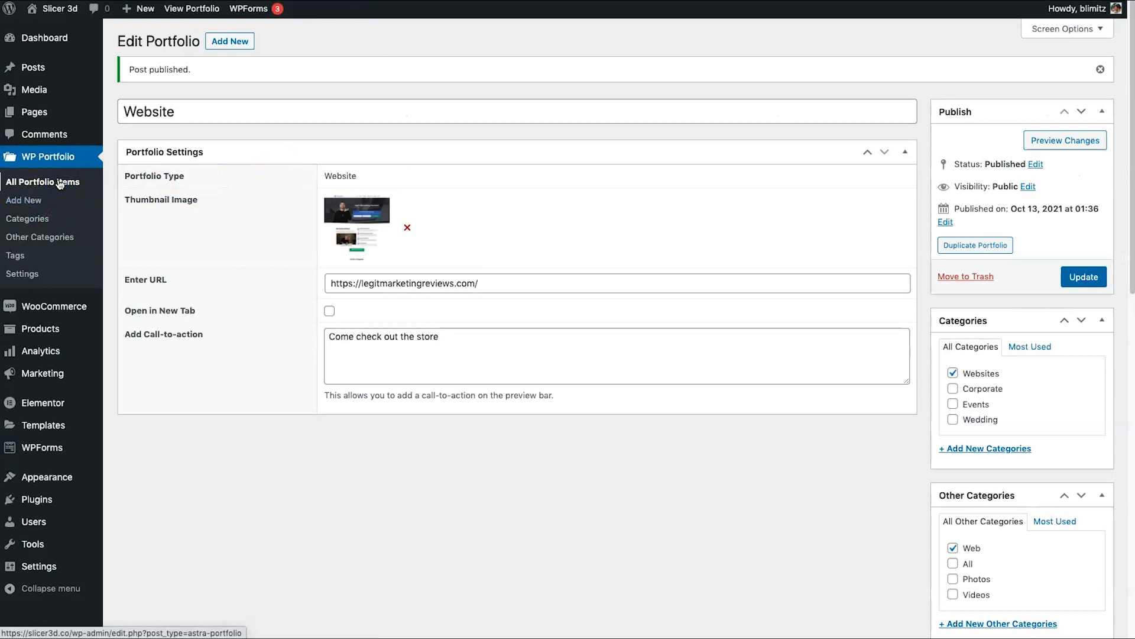
Step: Review the list of all portfolio items, and search the plugins available to add for "post duplicator"
left_click(59, 184)
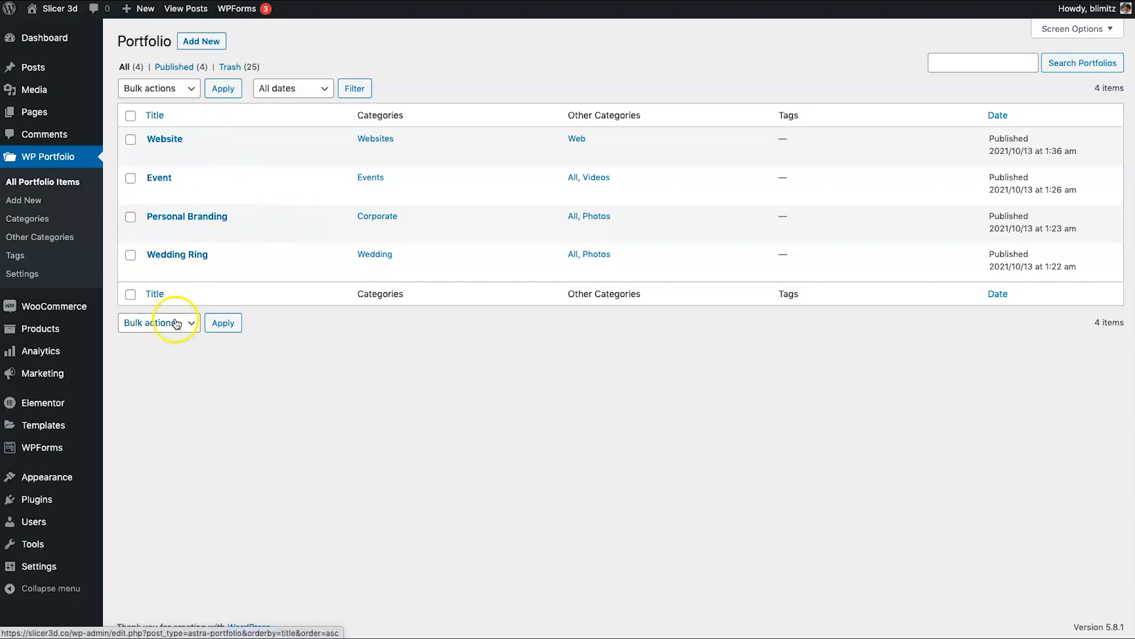
mouse_move(71, 501)
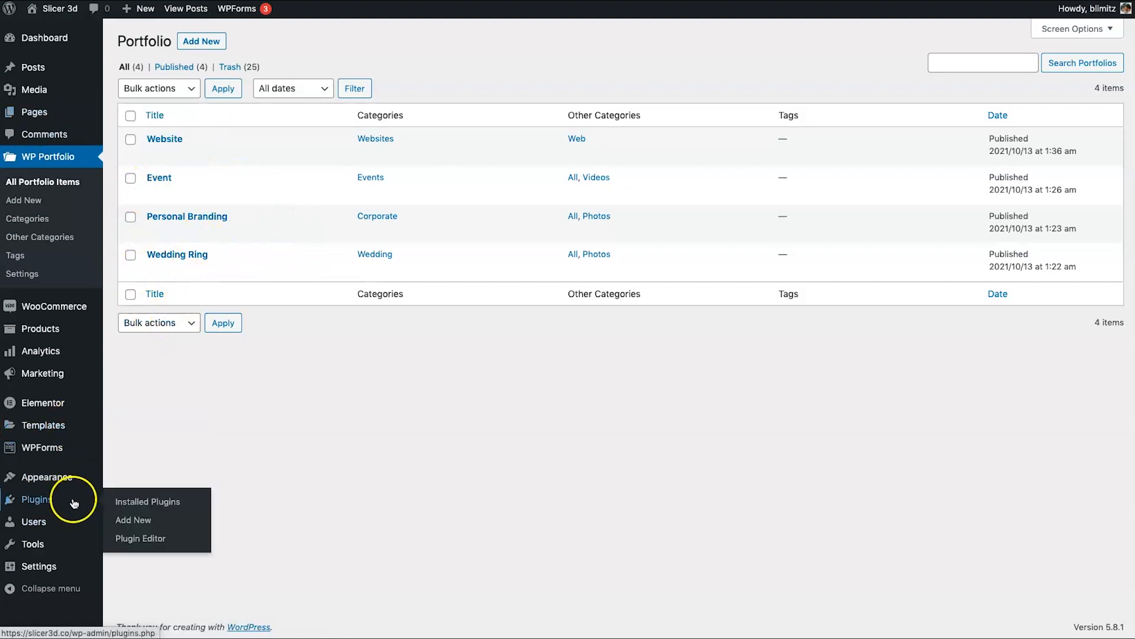
right_click(132, 503)
left_click(152, 508)
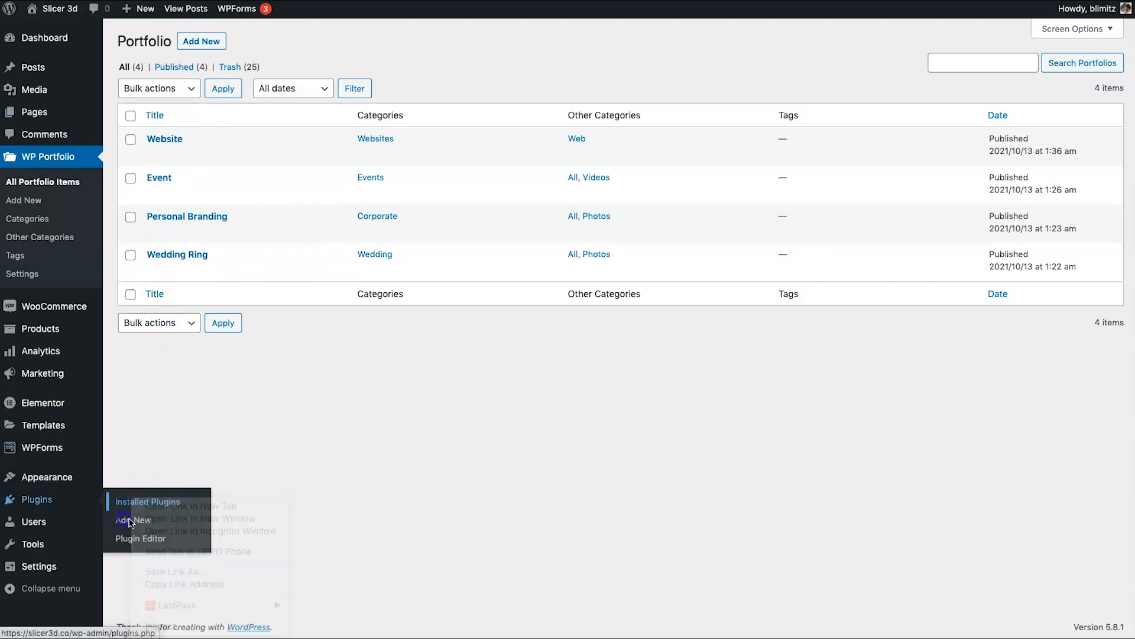
left_click(142, 521)
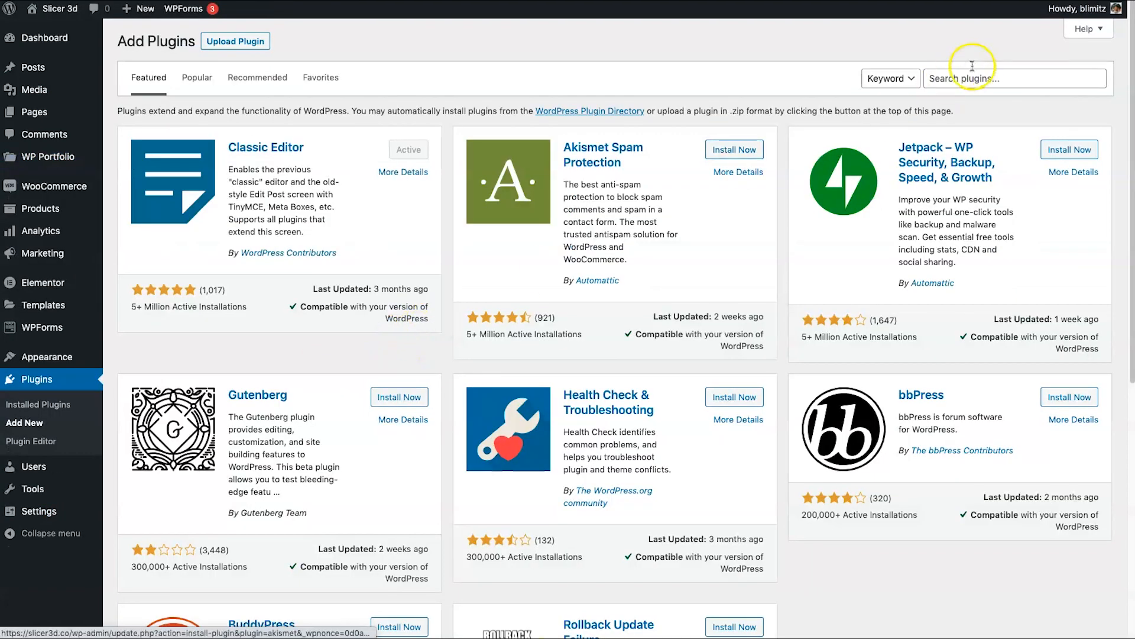
left_click(975, 79)
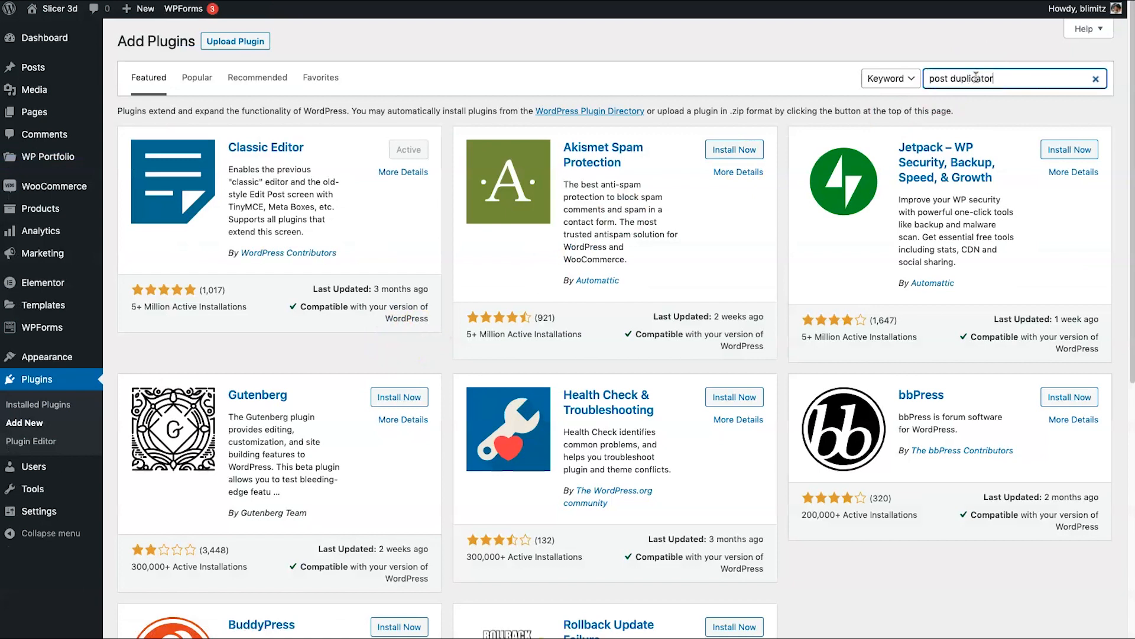
left_click(870, 75)
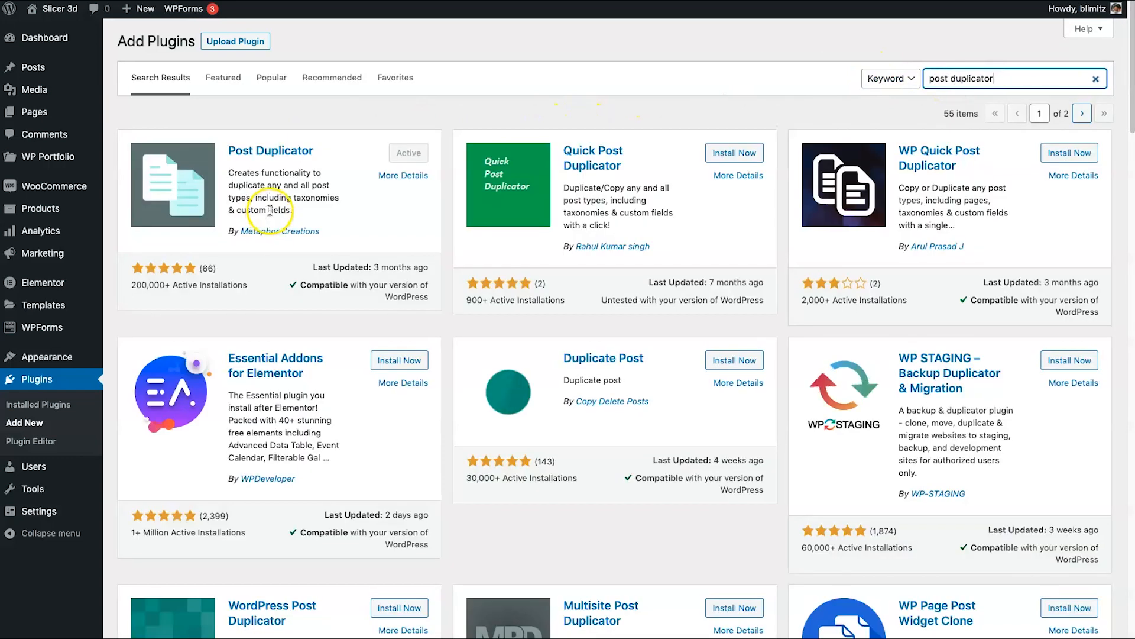
left_click_drag(216, 147, 249, 124)
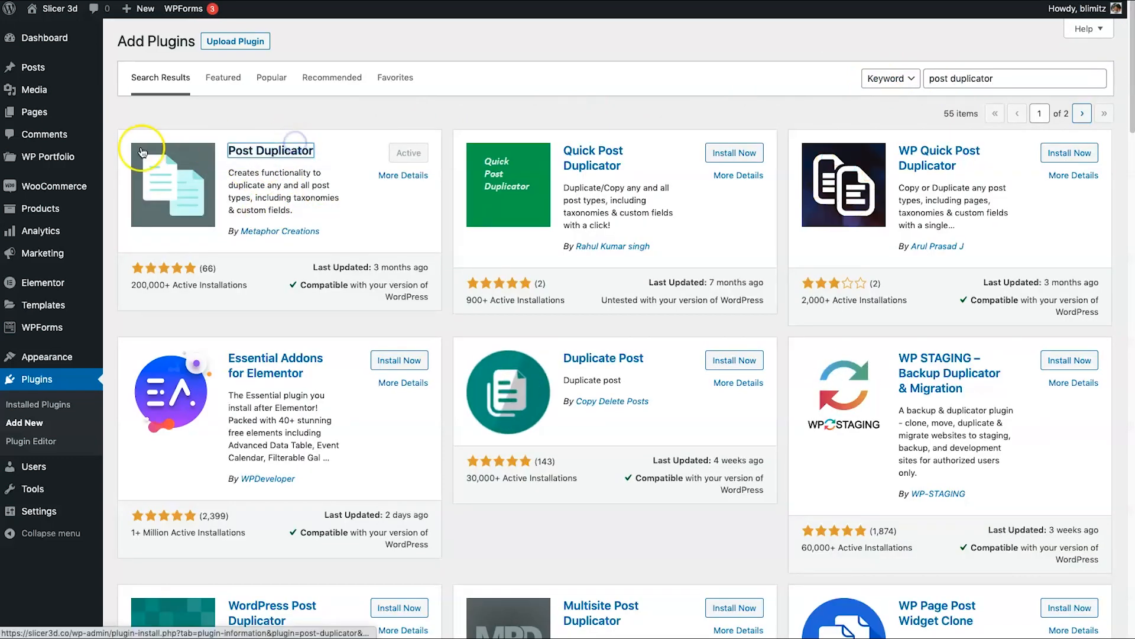
Step: Return to the list of all portfolio items and duplicate the Event item
mouse_move(74, 152)
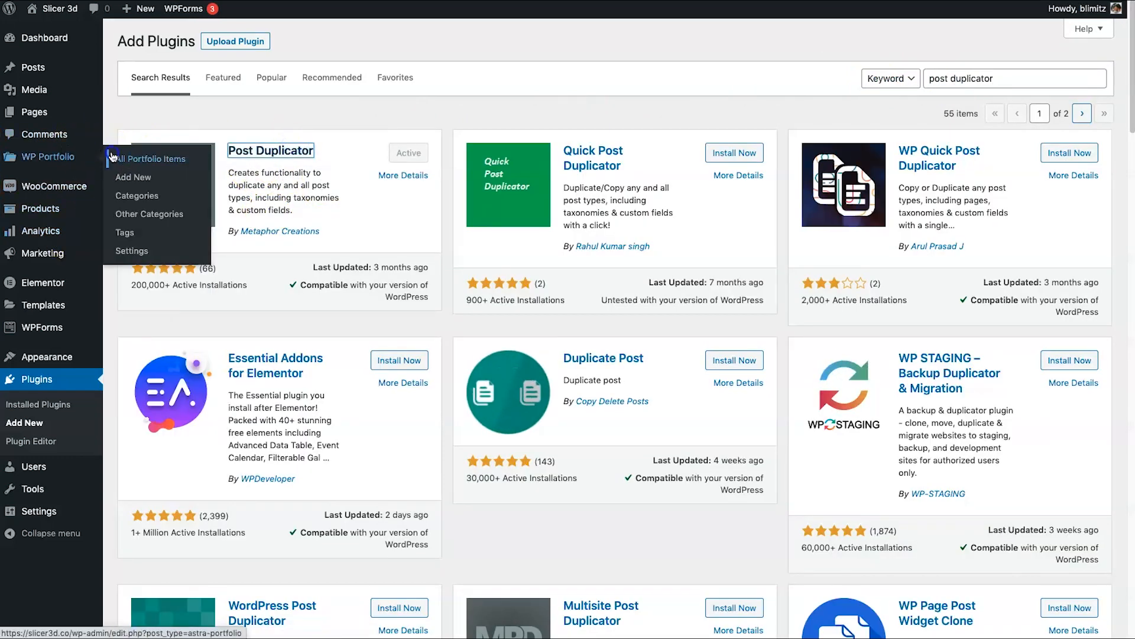
left_click(115, 157)
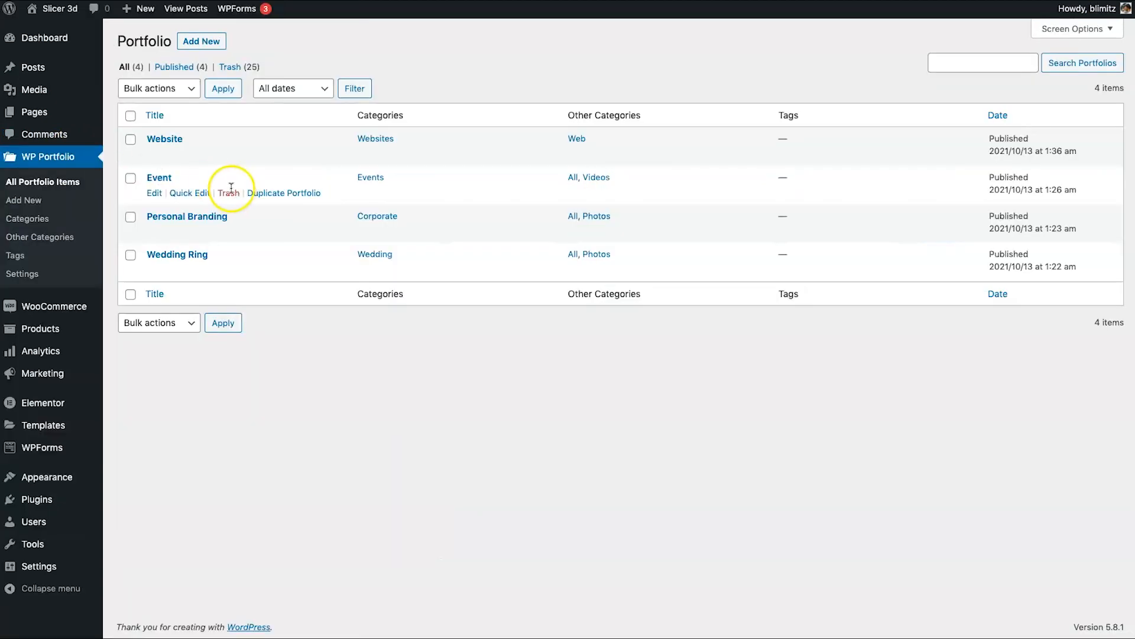
left_click(260, 190)
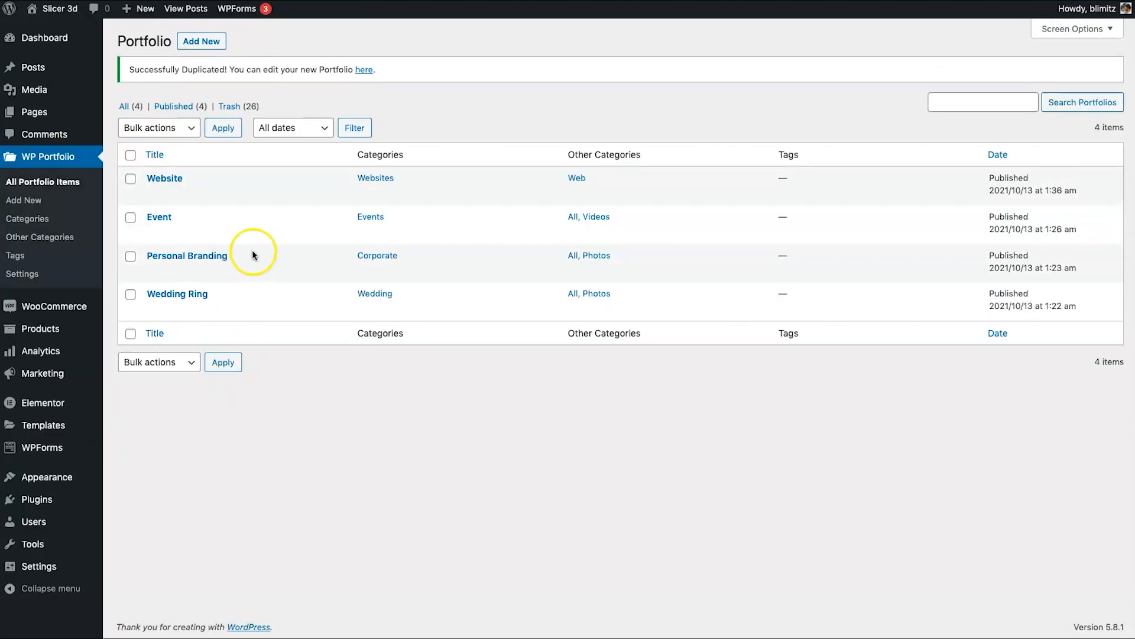
Step: Make four duplicates of the Wedding Ring portfolio item, copying the newest copy each time
mouse_move(291, 300)
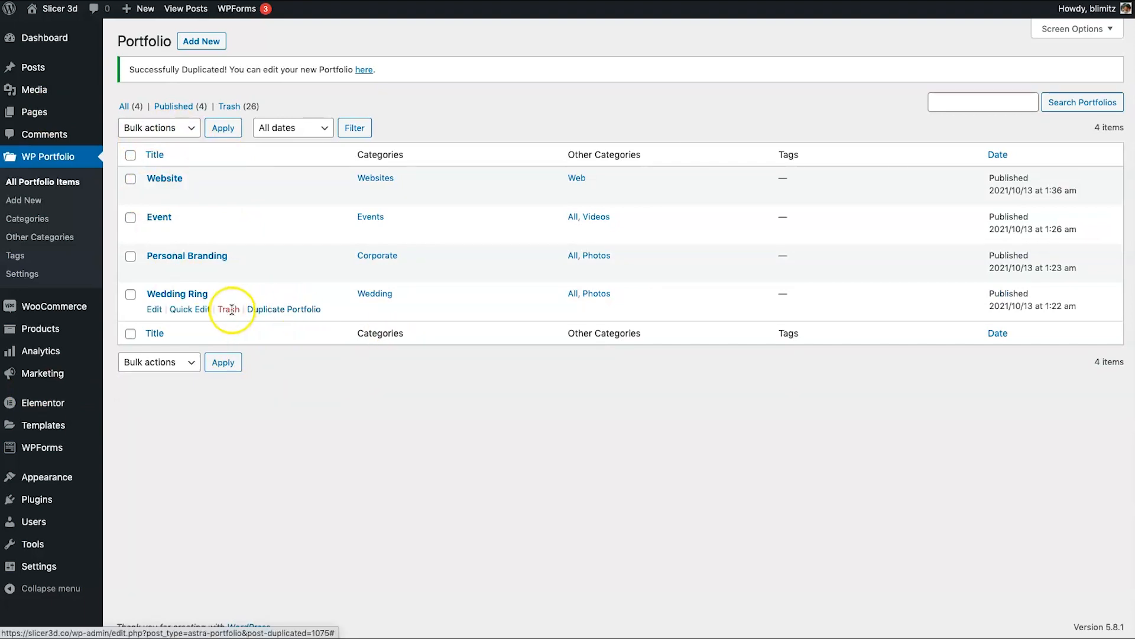
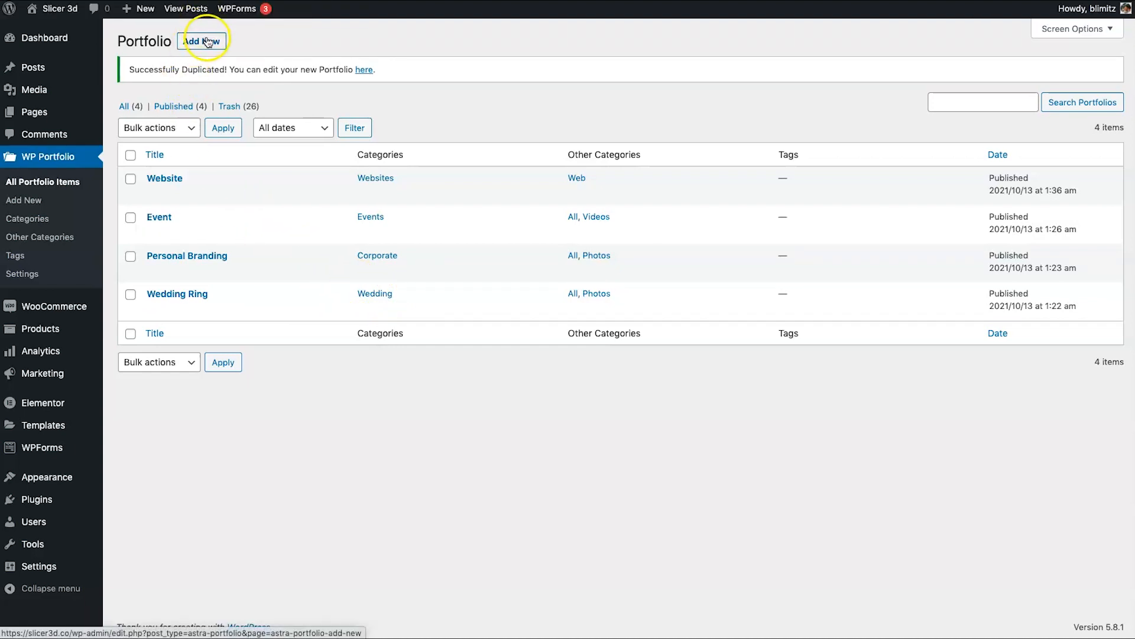
left_click(272, 310)
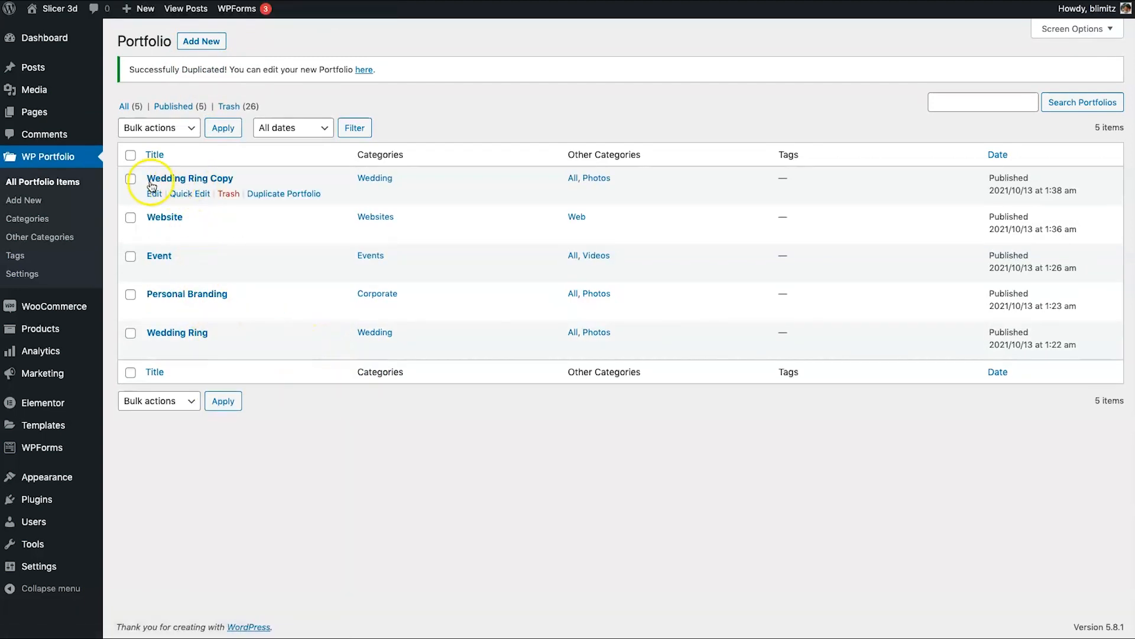
left_click(273, 194)
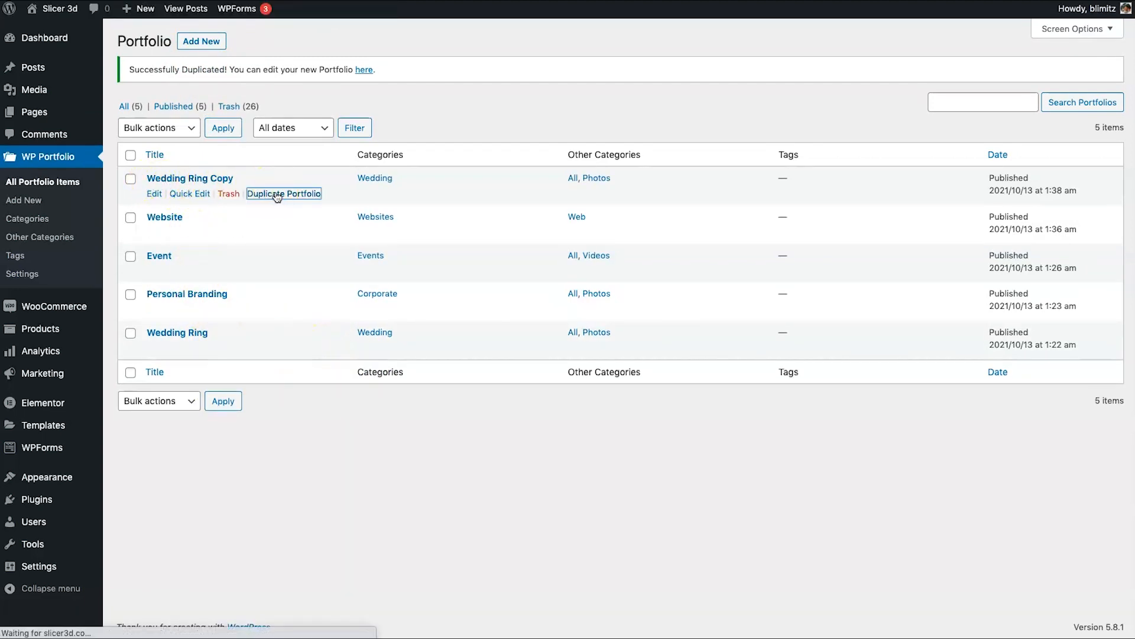
left_click(275, 194)
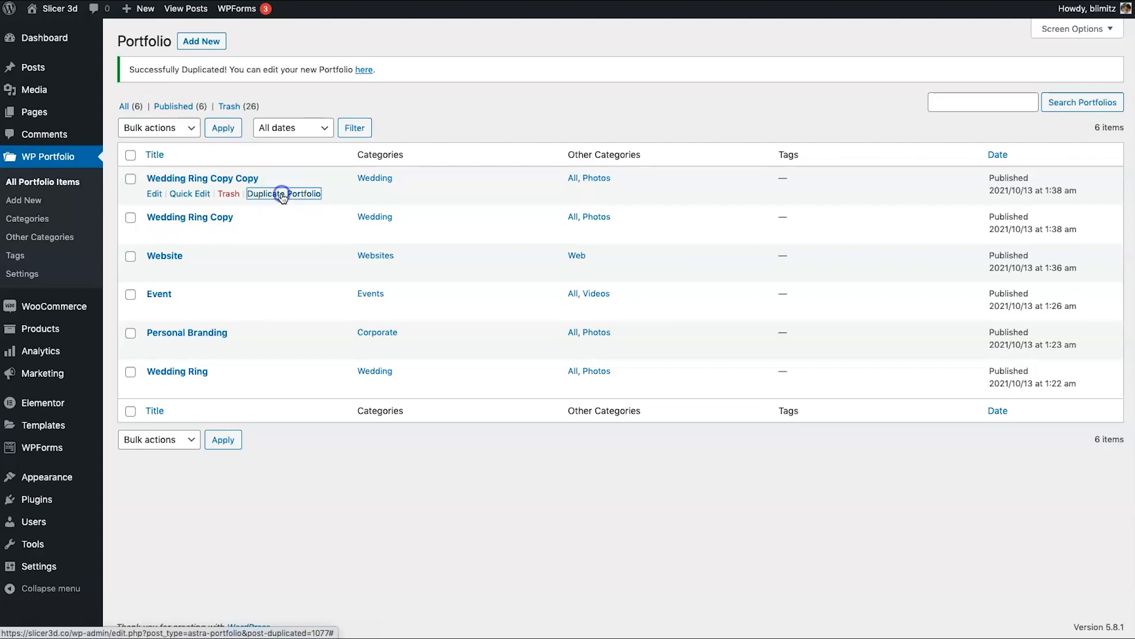
left_click(284, 196)
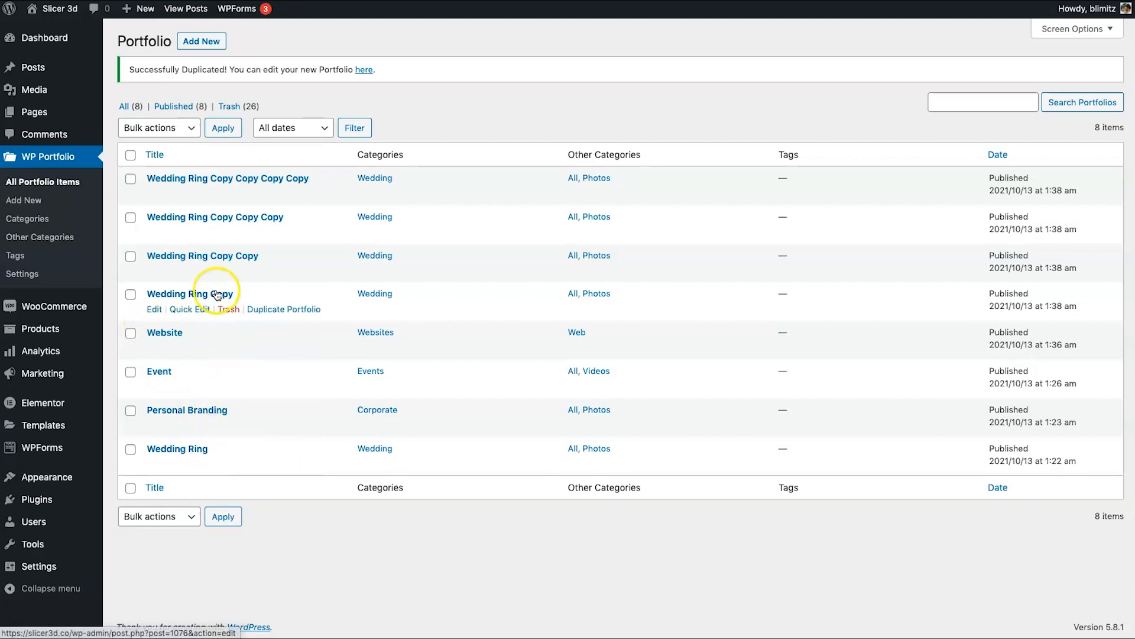
Step: Open the Wedding Ring Copy item for editing in a new browser tab and remove its thumbnail and portfolio images
left_click(220, 217)
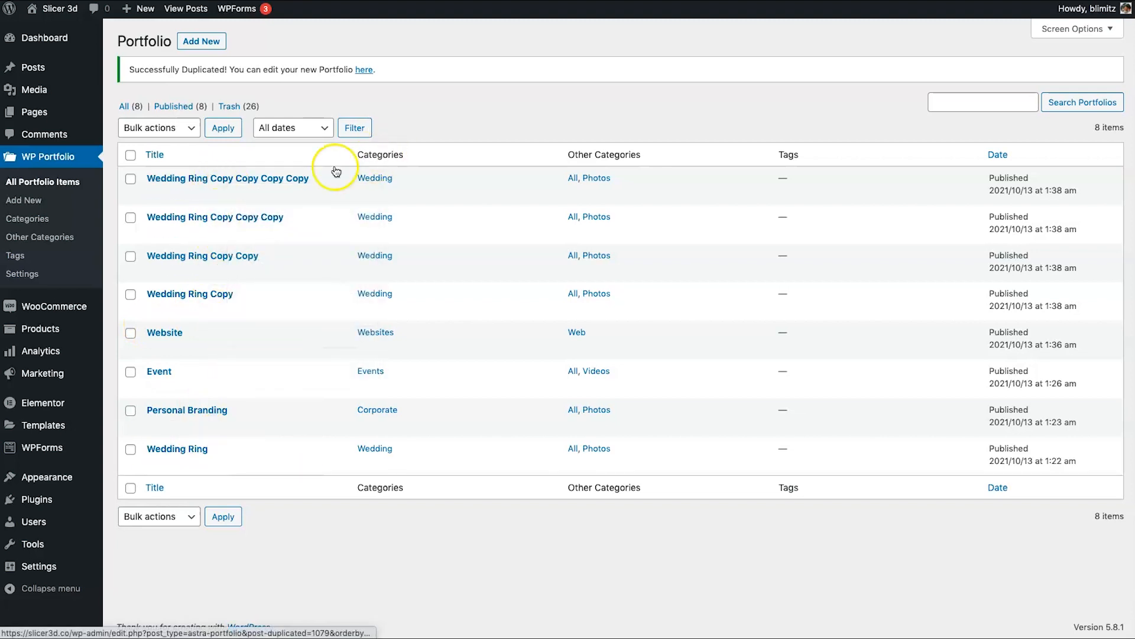
right_click(159, 312)
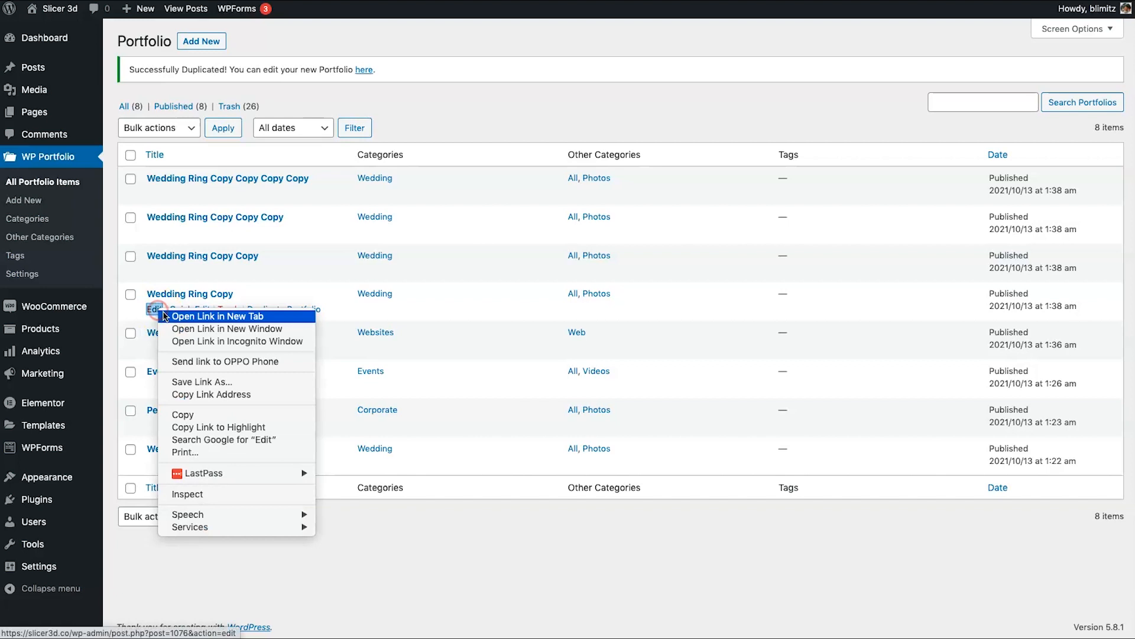
left_click(164, 316)
left_click(260, 1)
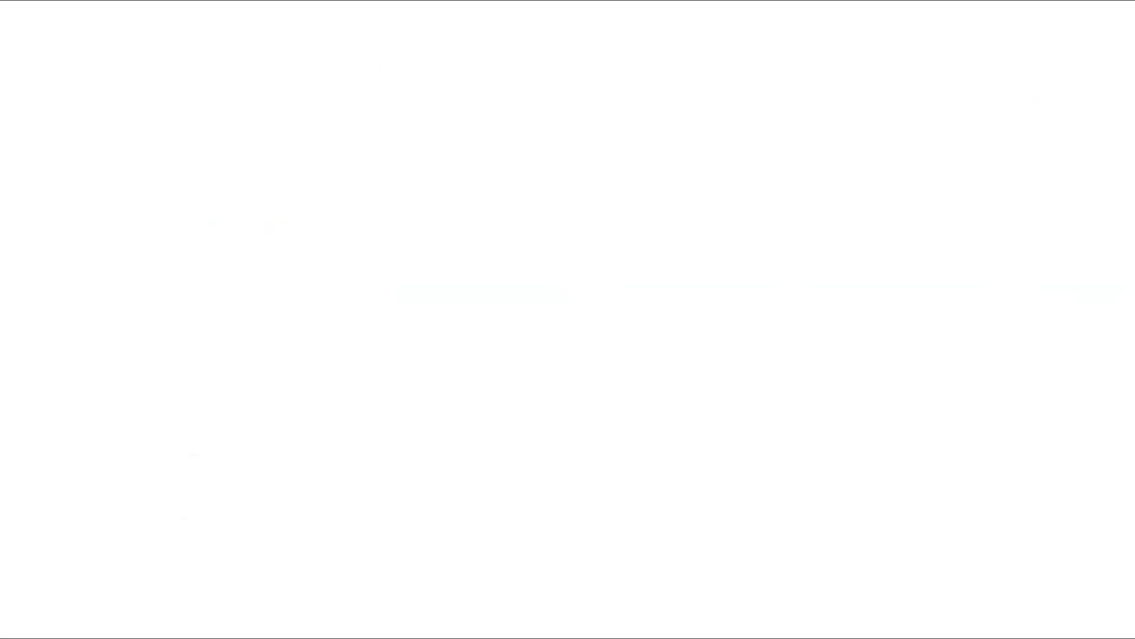
left_click(407, 176)
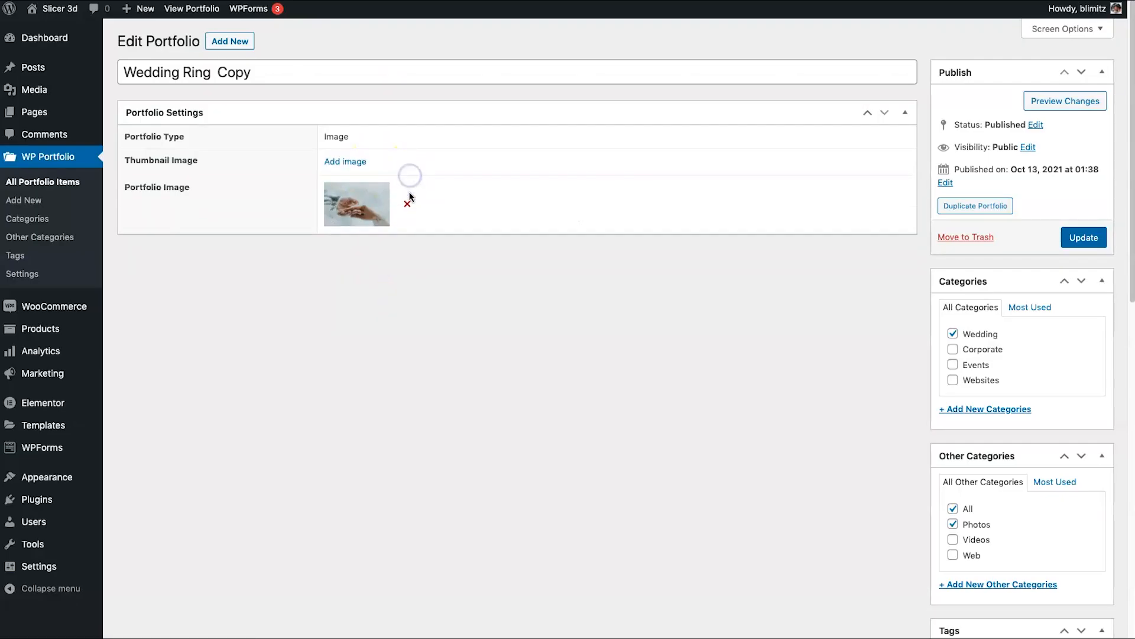
left_click(408, 202)
scroll(964, 524, "down", 10)
scroll(633, 427, "up", 10)
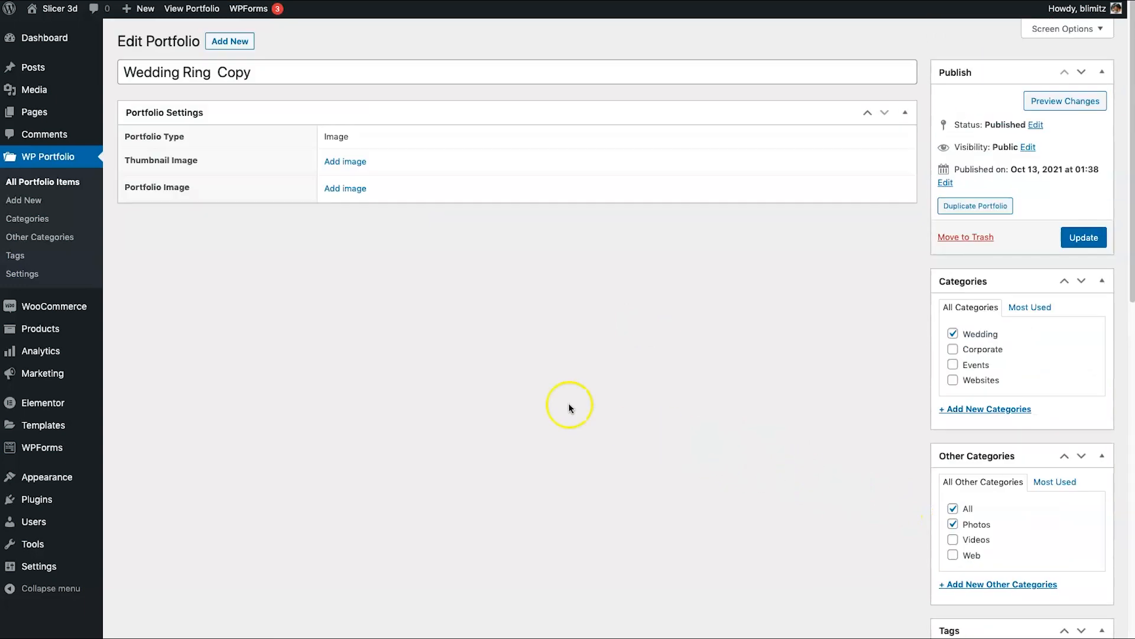
Step: Retitle the item "Balloon Ceremony" and choose Wed8.jpg as both its thumbnail image and its portfolio image
triple_click(250, 72)
type("Balloon Ceremony")
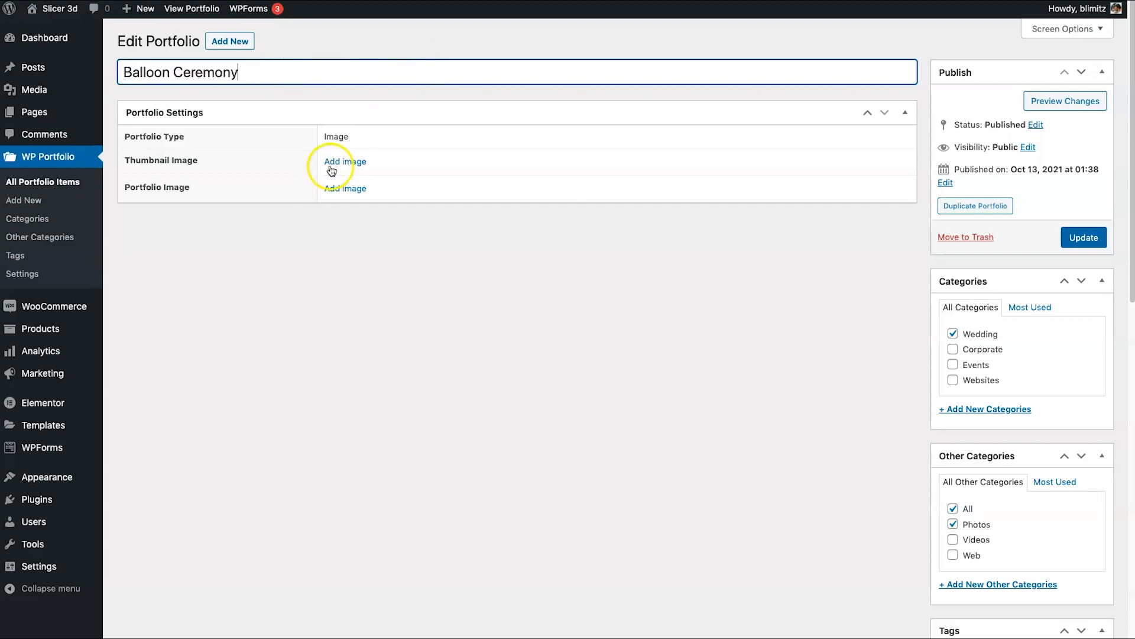
left_click(331, 170)
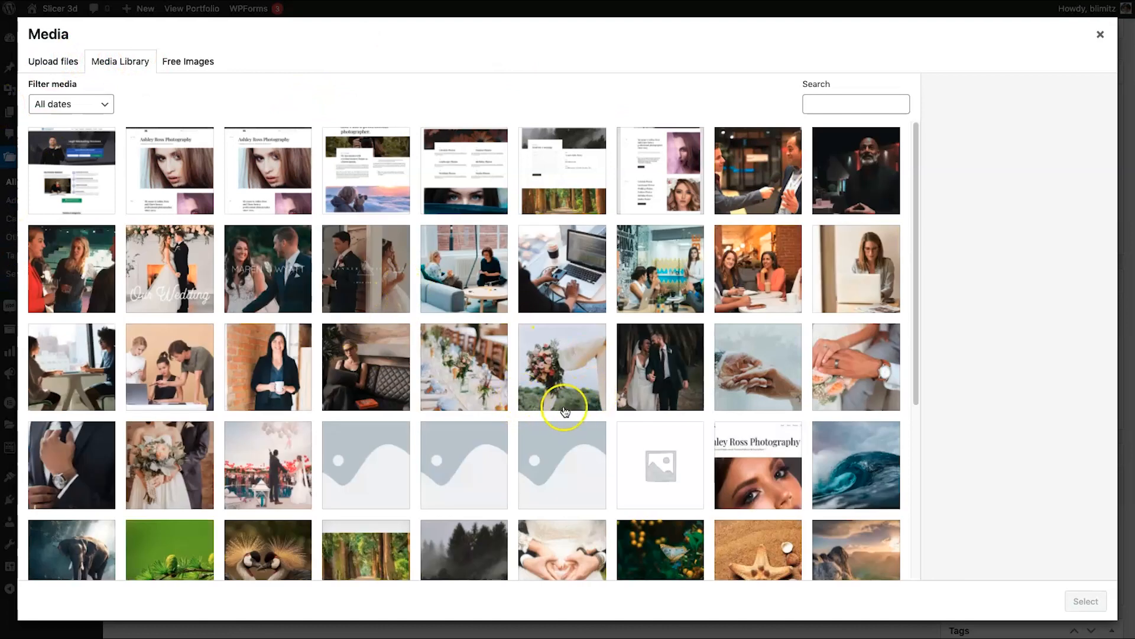
left_click(260, 472)
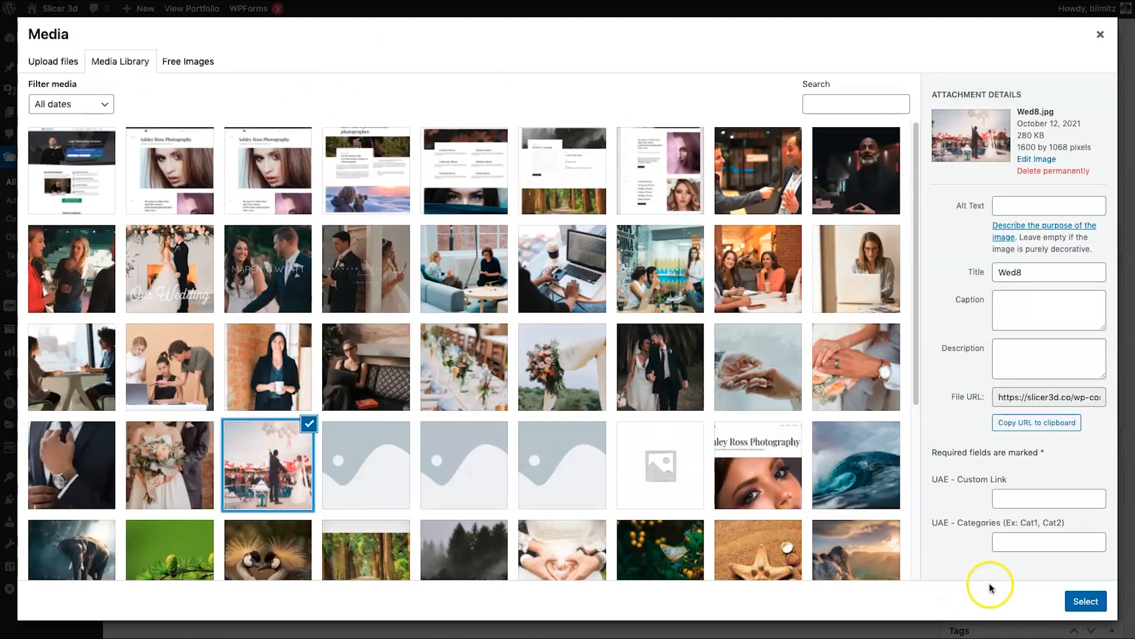
left_click(1083, 601)
left_click(348, 219)
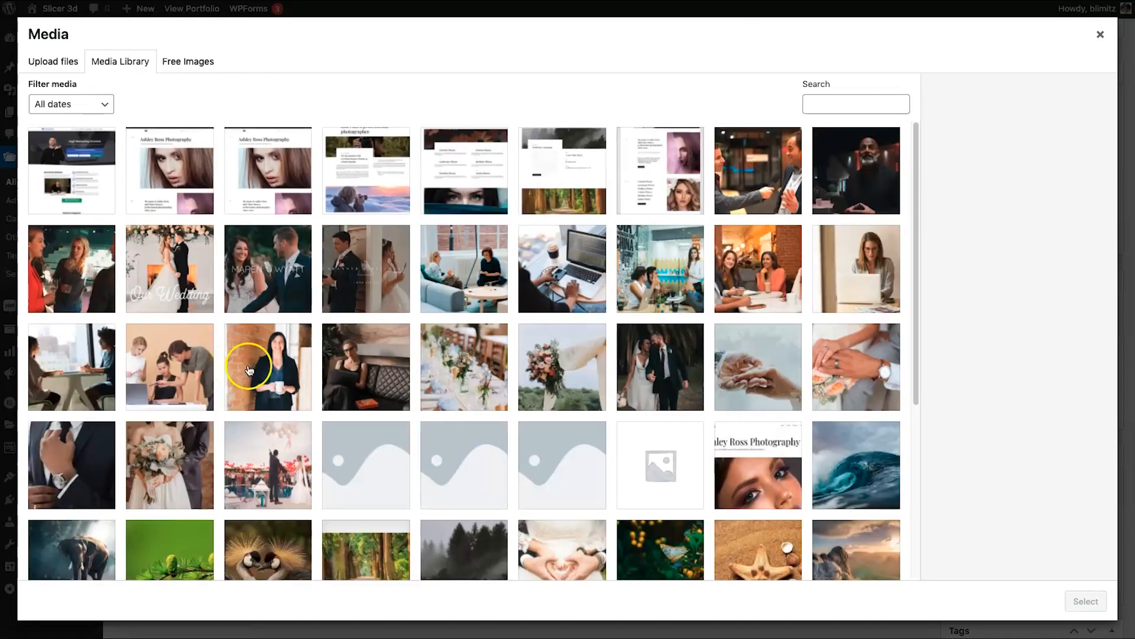
left_click(283, 465)
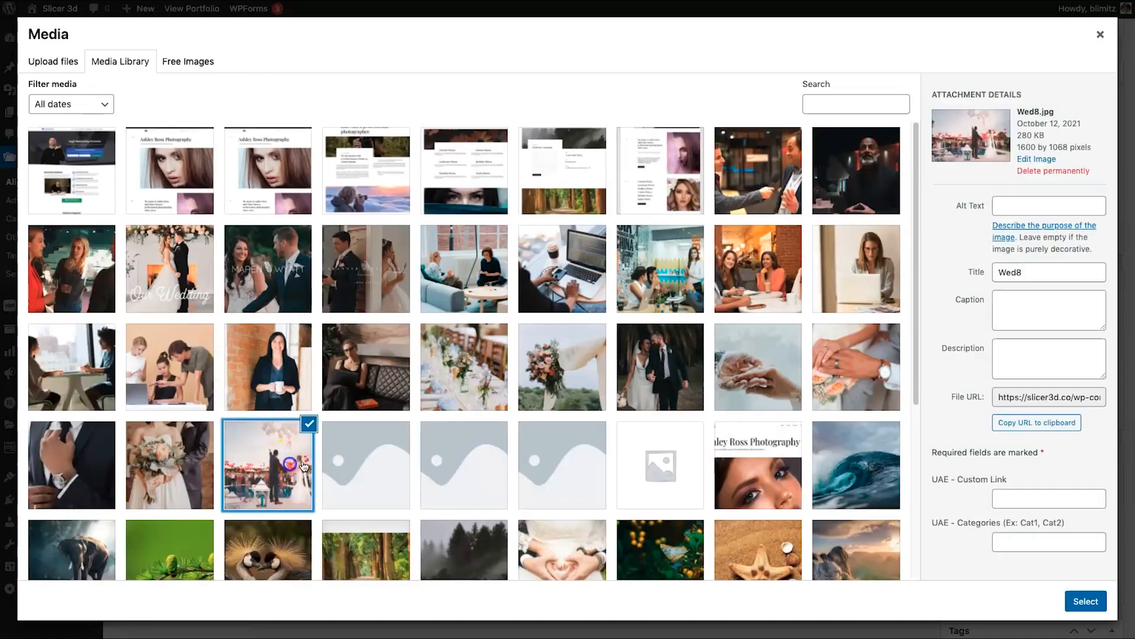
Step: Replace the item's featured image with Wed8.jpg and update the portfolio item
scroll(913, 432, "down", 10)
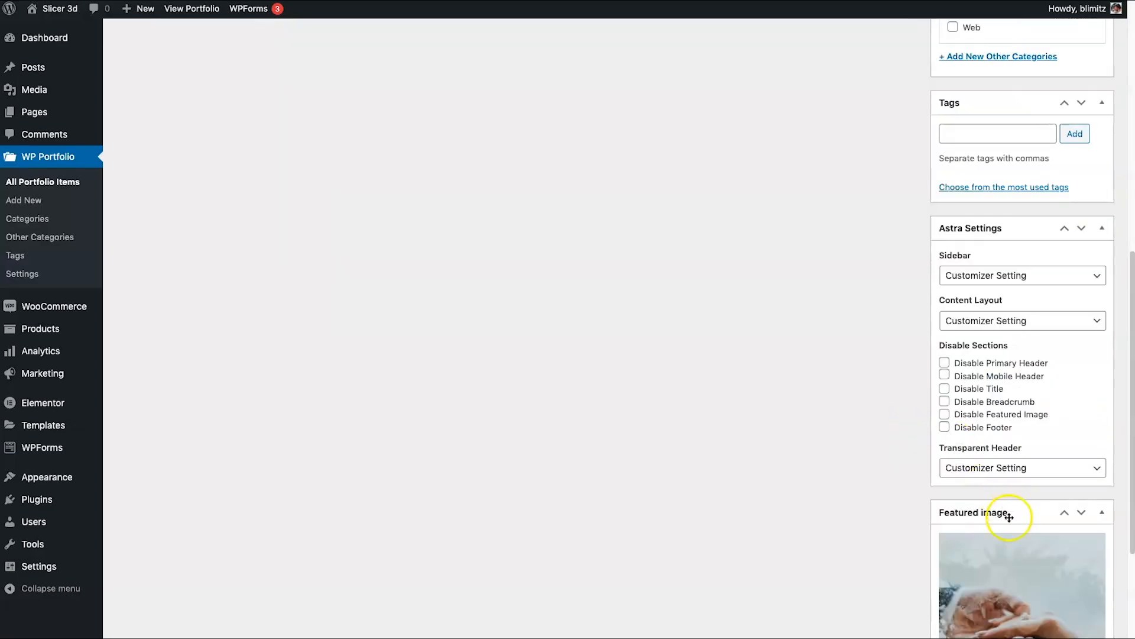
left_click(1004, 559)
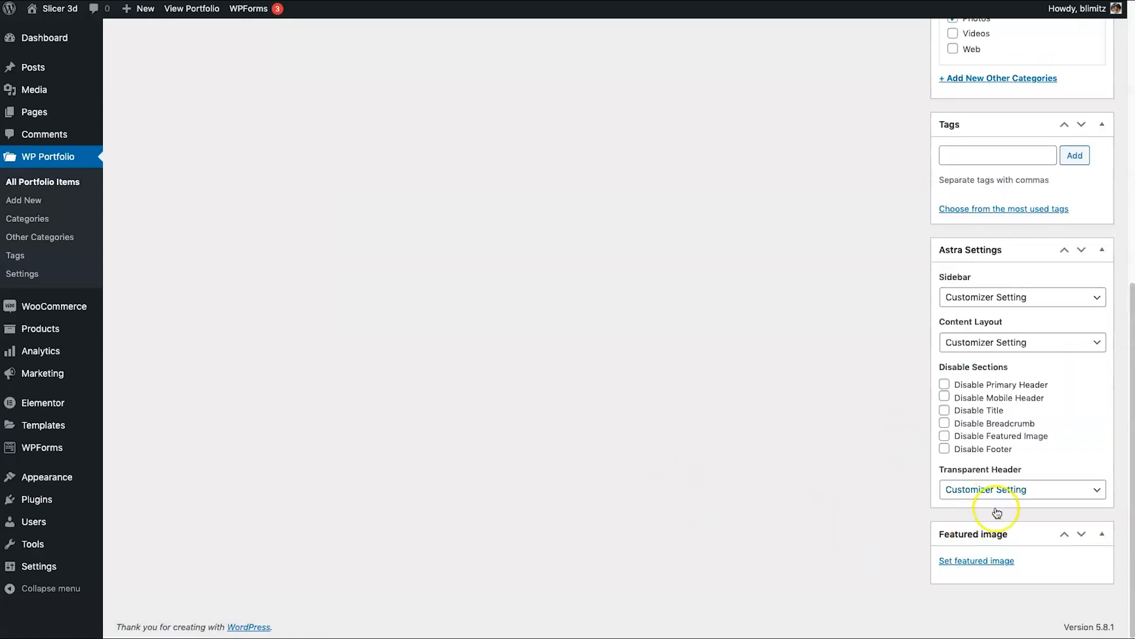
left_click(1006, 562)
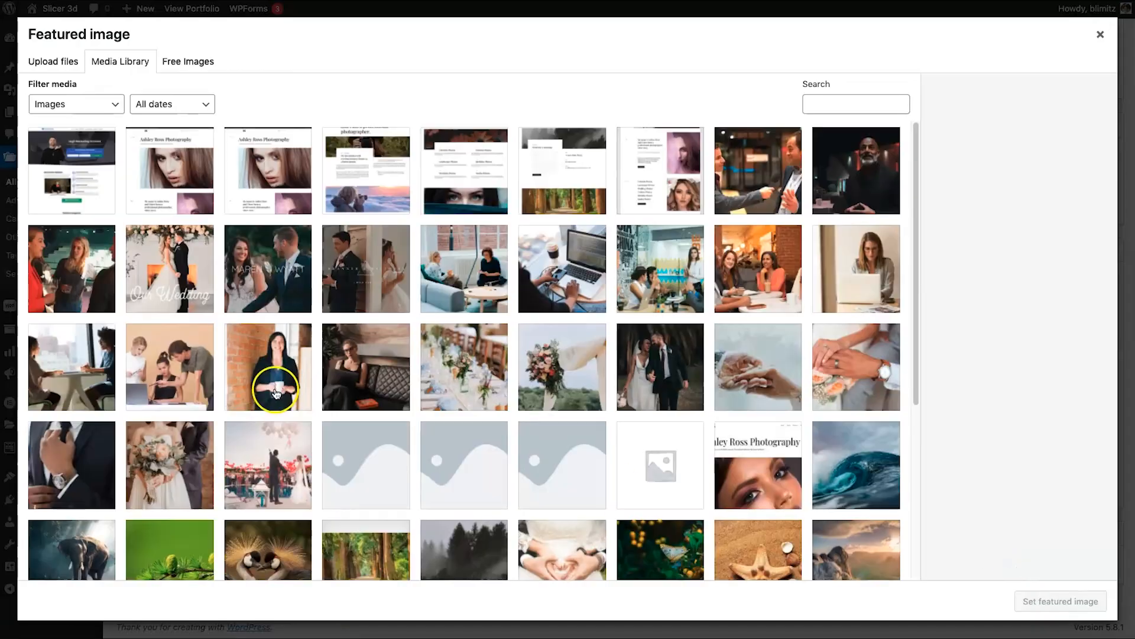
left_click(267, 468)
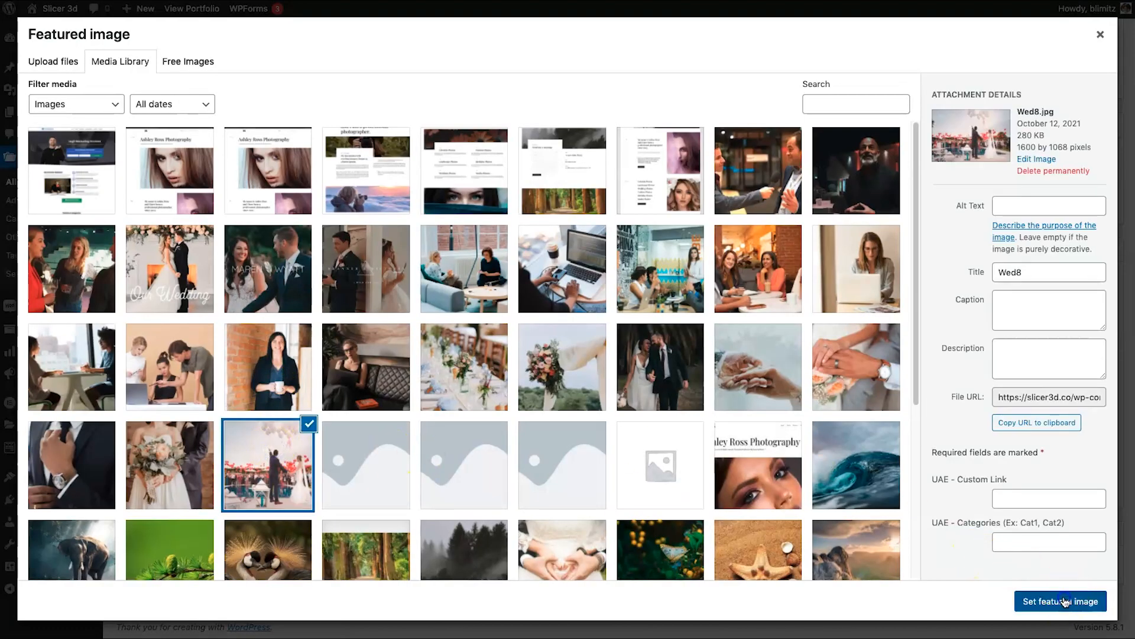
left_click(1064, 602)
scroll(1000, 354, "up", 10)
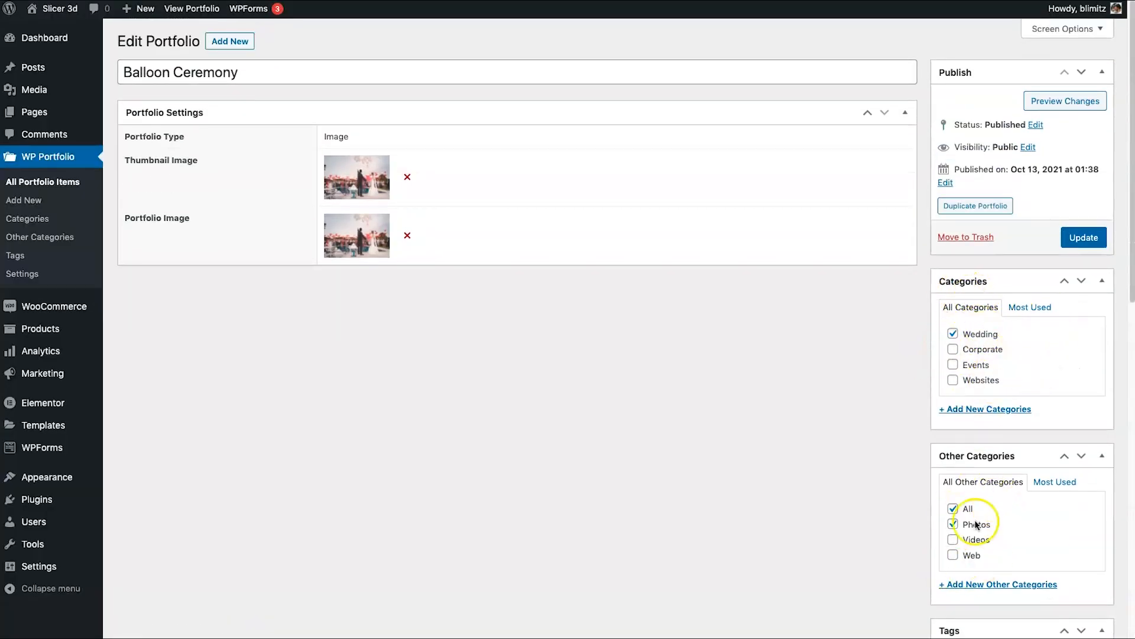
left_click(1072, 234)
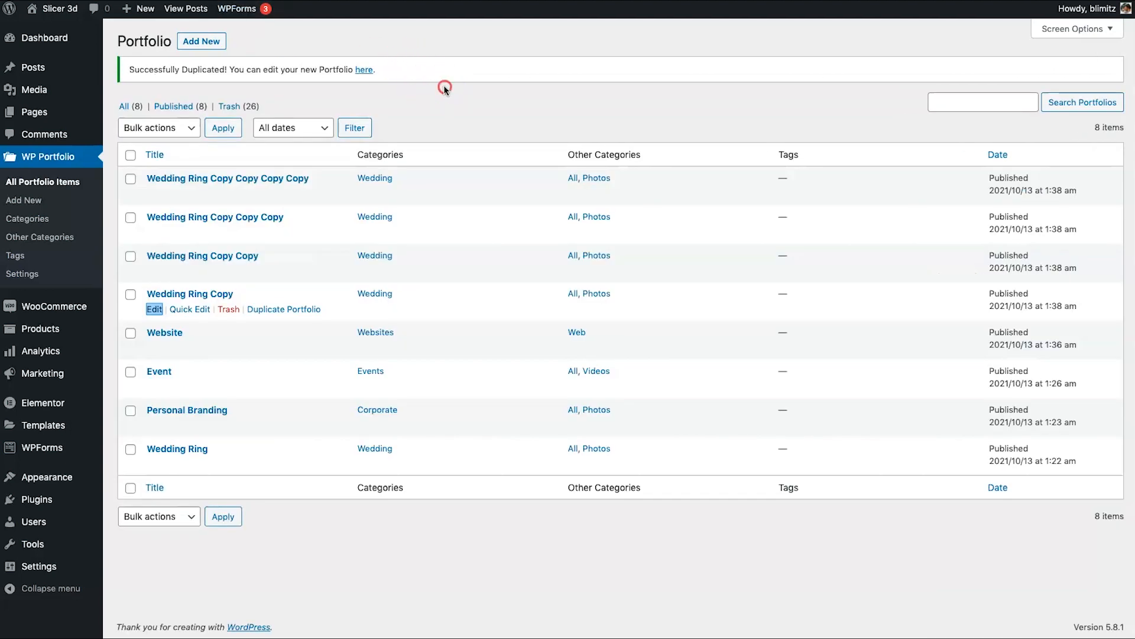
Step: Reload the portfolio items list and the live Portfolio page, and check how the gallery items are displayed
right_click(444, 89)
left_click(481, 114)
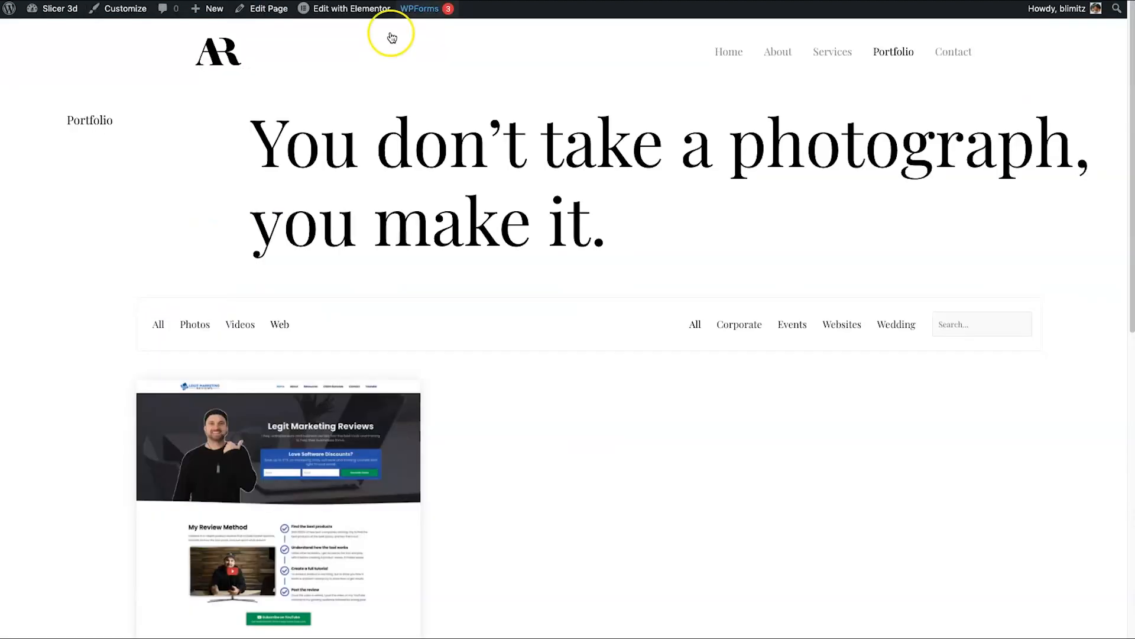
right_click(235, 172)
left_click(281, 212)
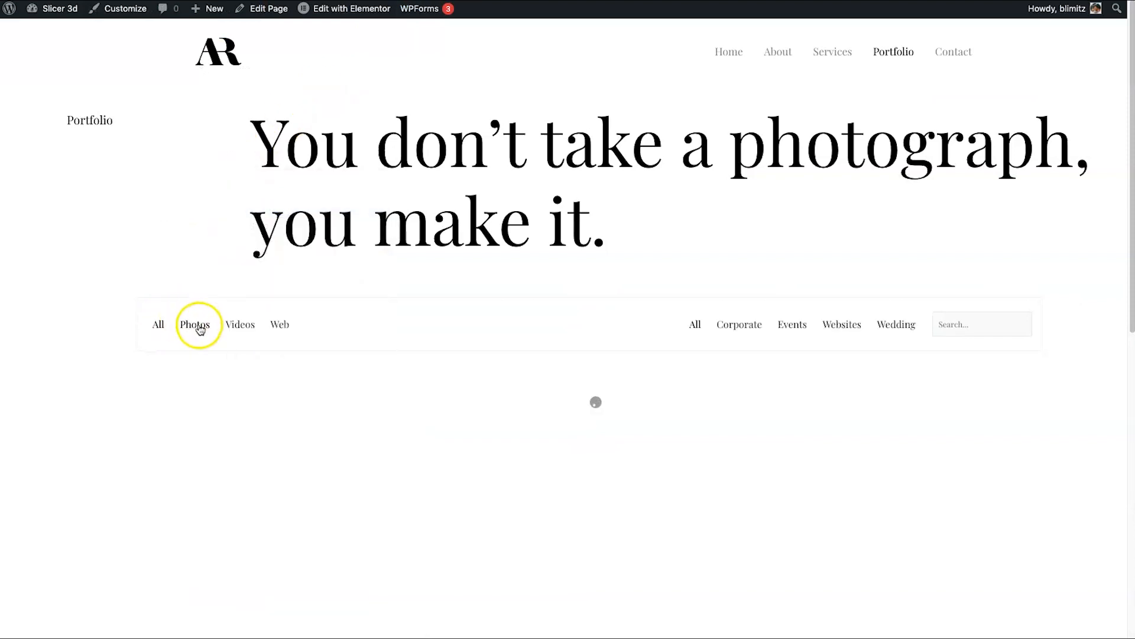
mouse_move(251, 473)
scroll(252, 473, "down", 5)
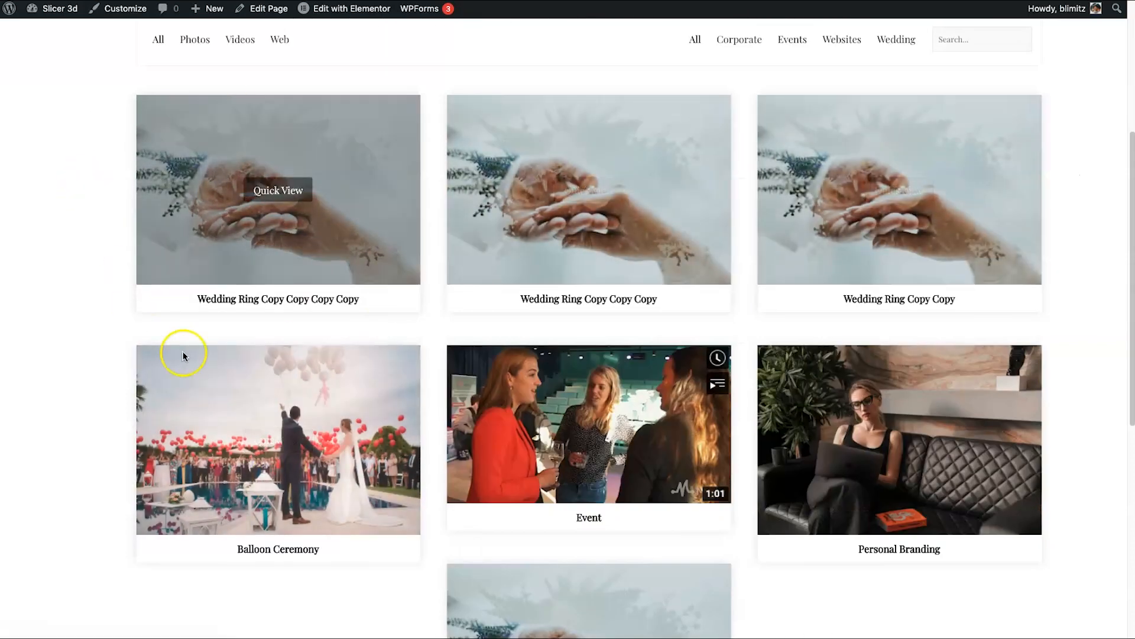
scroll(213, 339, "down", 3)
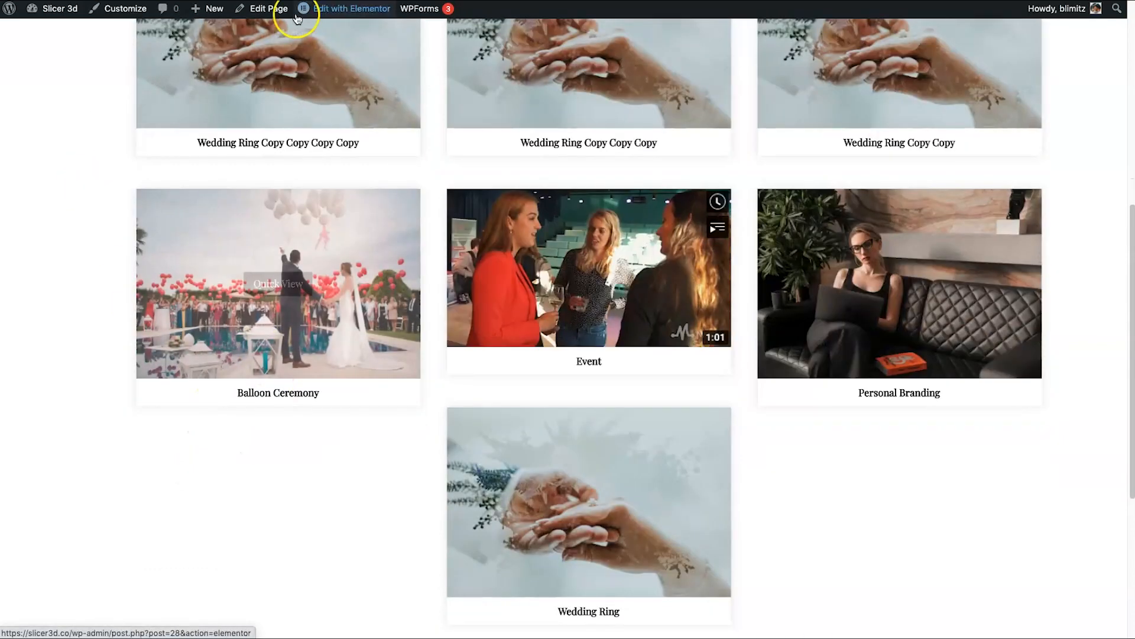
Step: Return to the portfolio items list and open the three remaining Wedding Ring copies for editing in new browser tabs
left_click(278, 0)
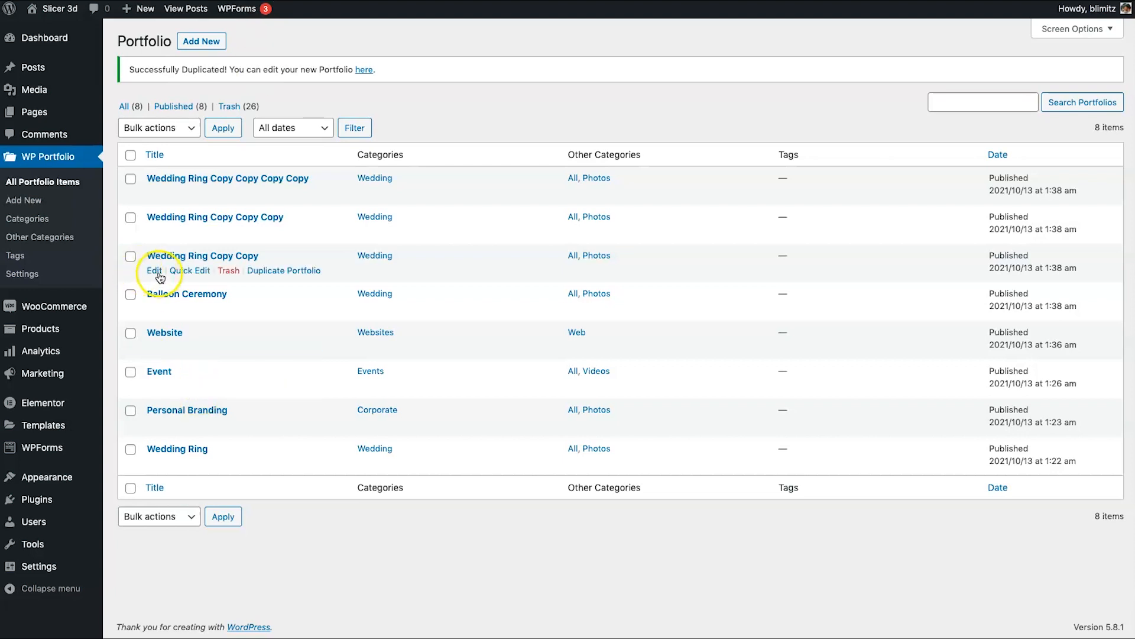
right_click(158, 268)
right_click(157, 232)
left_click(165, 238)
right_click(155, 192)
left_click(165, 197)
Step: Switch to the Balloon Ceremony edit page and retitle the item "Happy Couple"
left_click(290, 0)
double_click(245, 112)
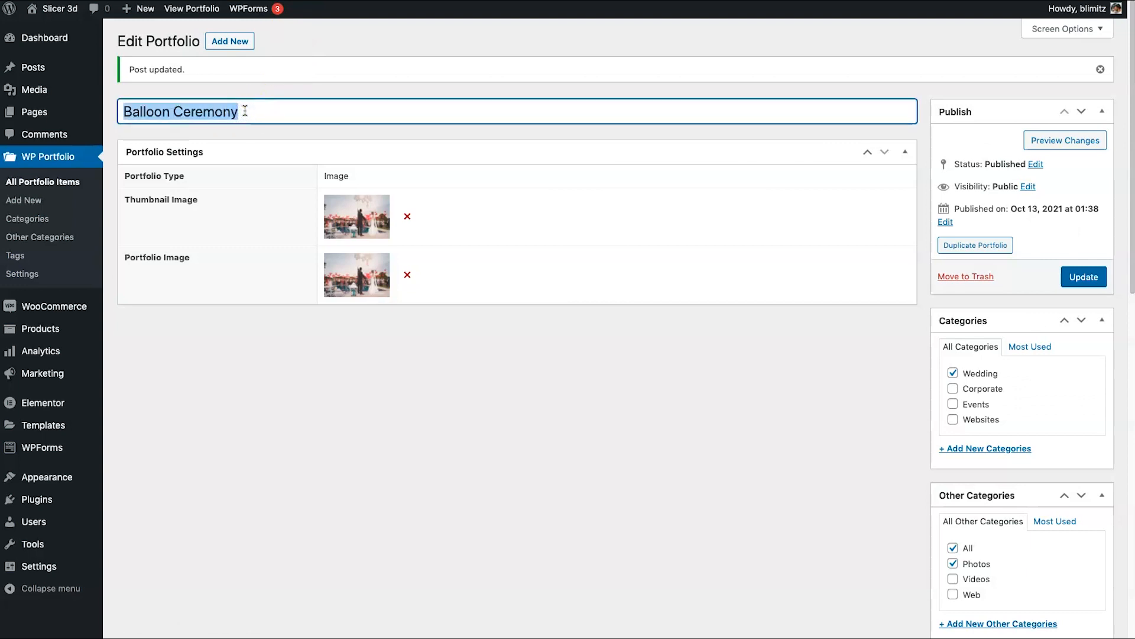
type("Happy Cou")
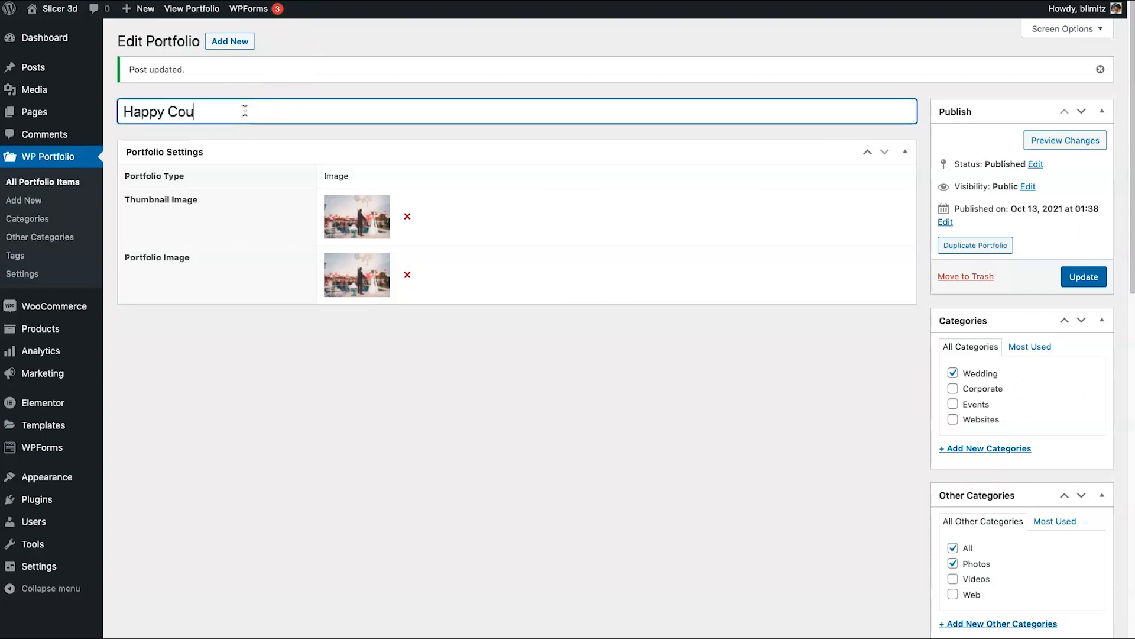
left_click(490, 88)
Step: Replace the thumbnail image and the portfolio image of the Happy Couple item with Wed3.jpg
left_click(400, 217)
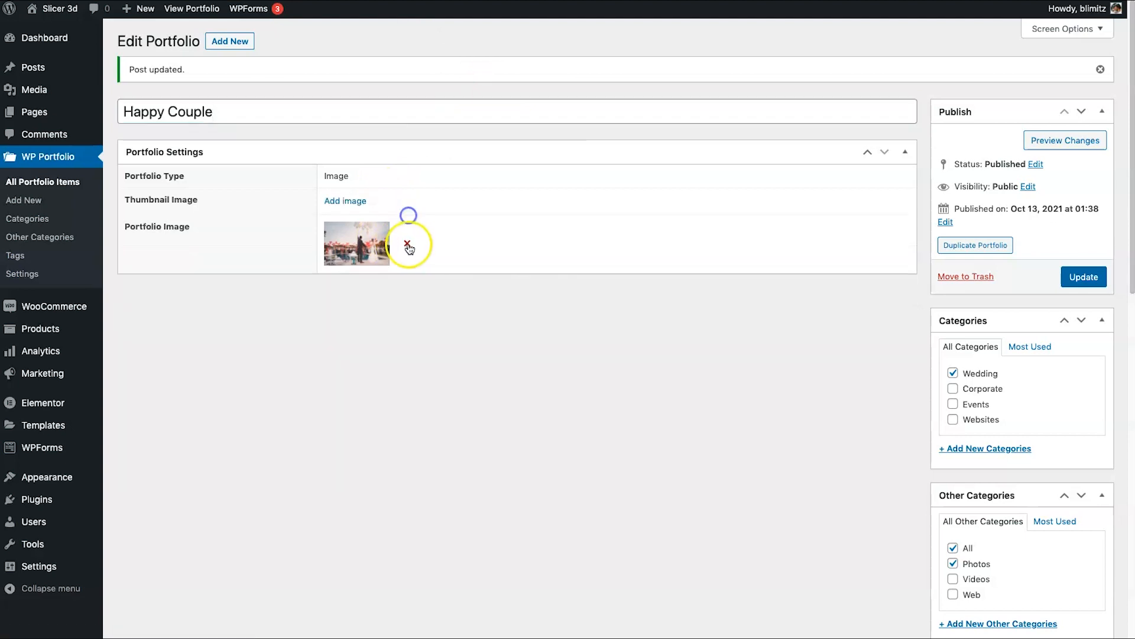
left_click(406, 243)
left_click(363, 202)
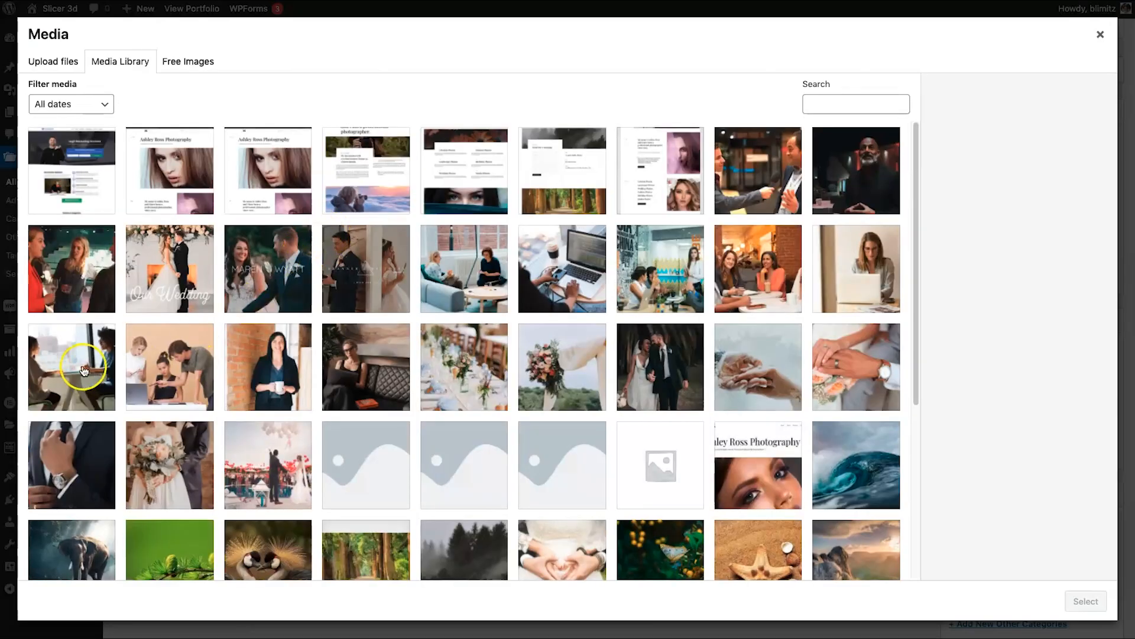
left_click(643, 363)
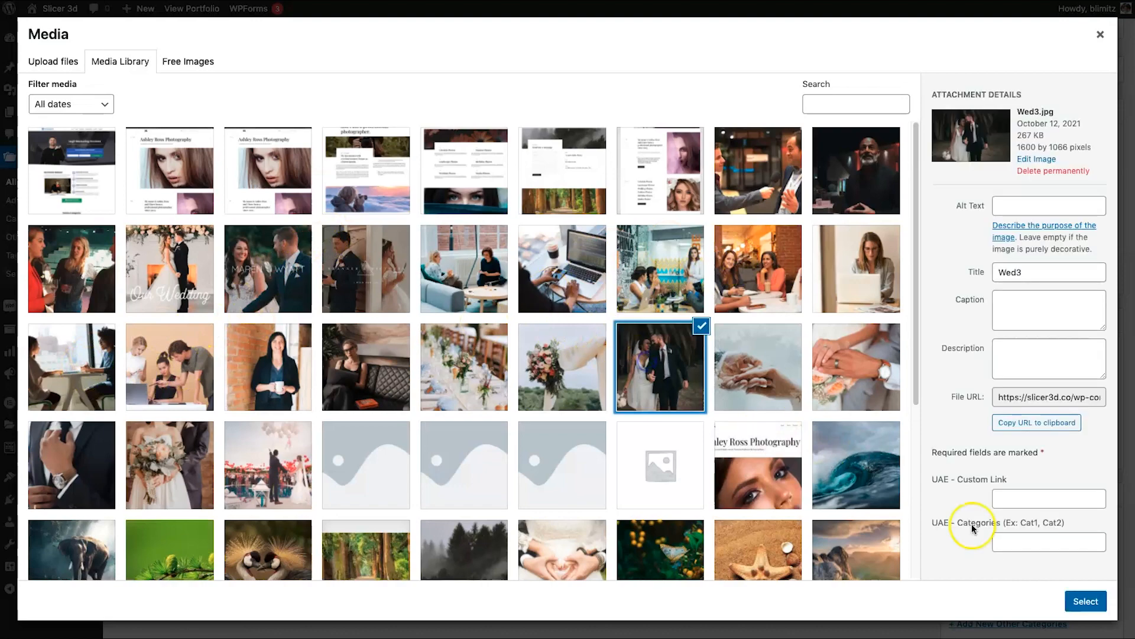
left_click(1086, 601)
left_click(359, 261)
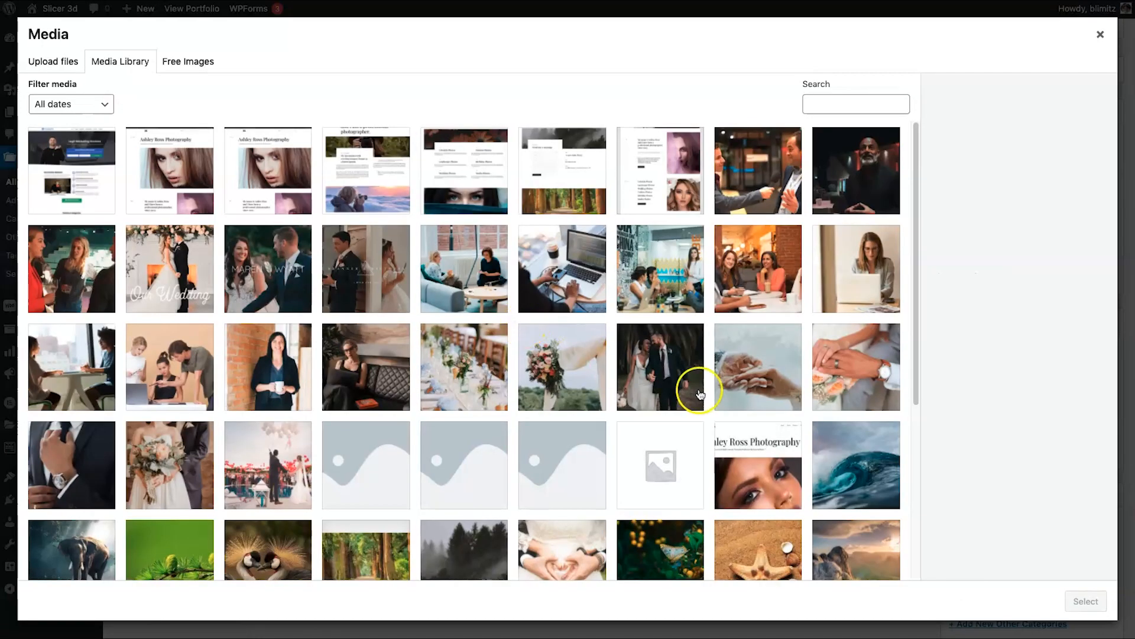
left_click(694, 382)
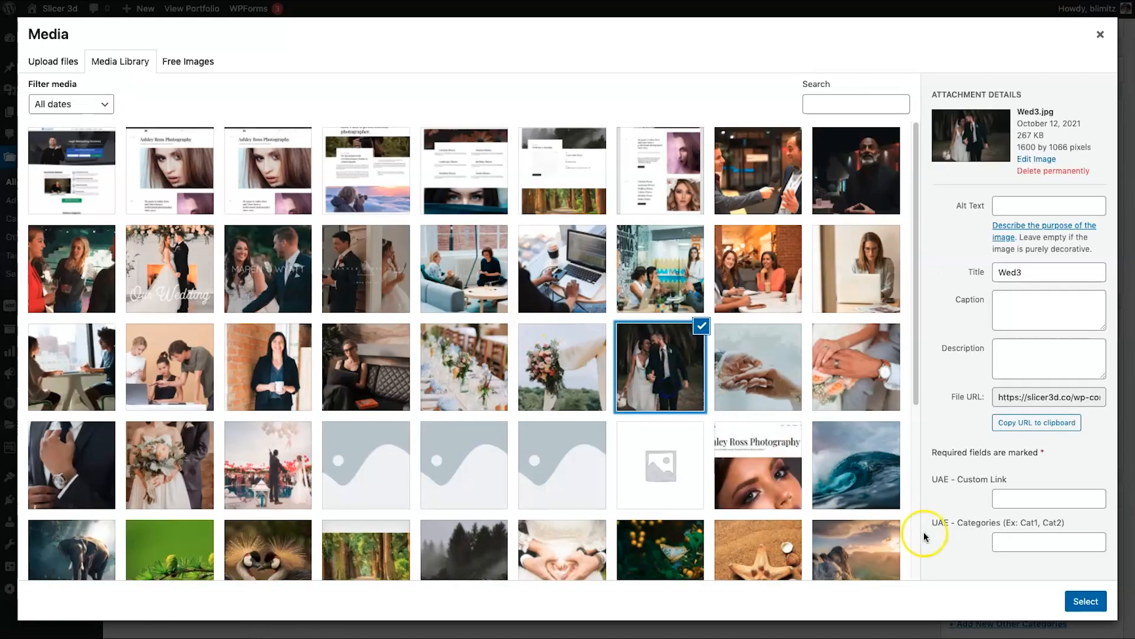
left_click(1086, 601)
Step: Replace the featured image of the Happy Couple item with Wed3.jpg and update the item
scroll(917, 437, "down", 10)
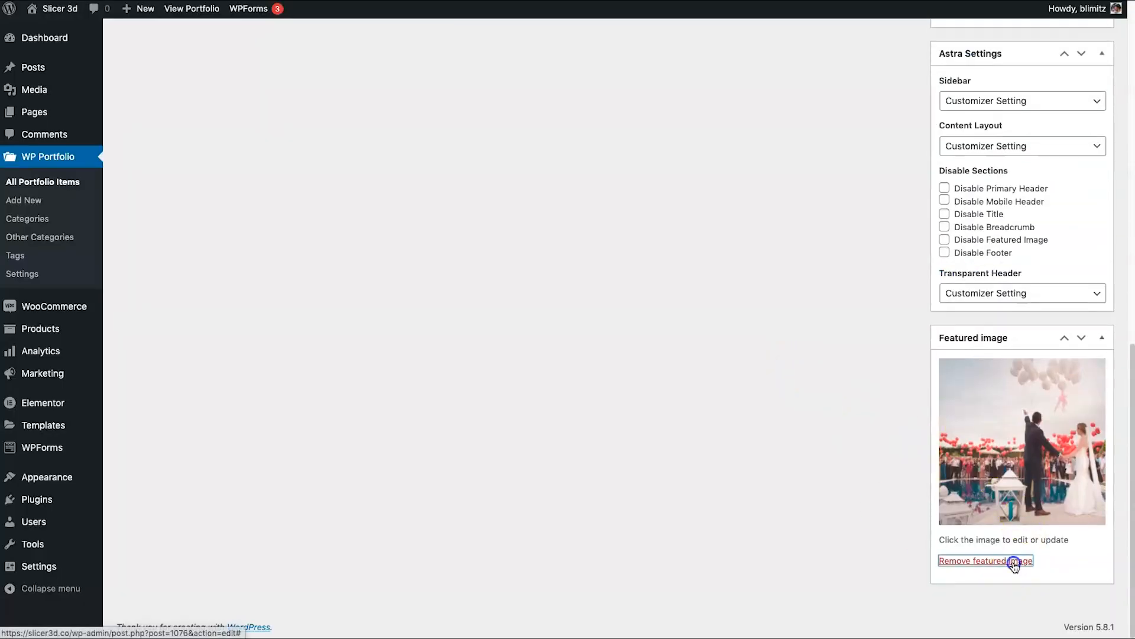
left_click(965, 559)
left_click(973, 560)
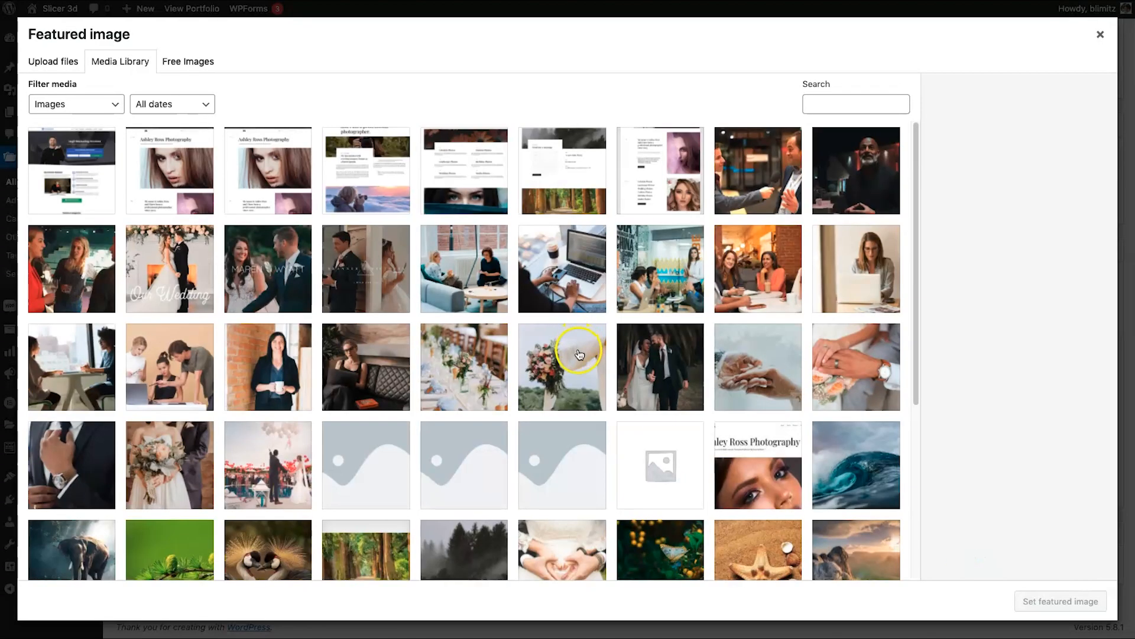
left_click(660, 367)
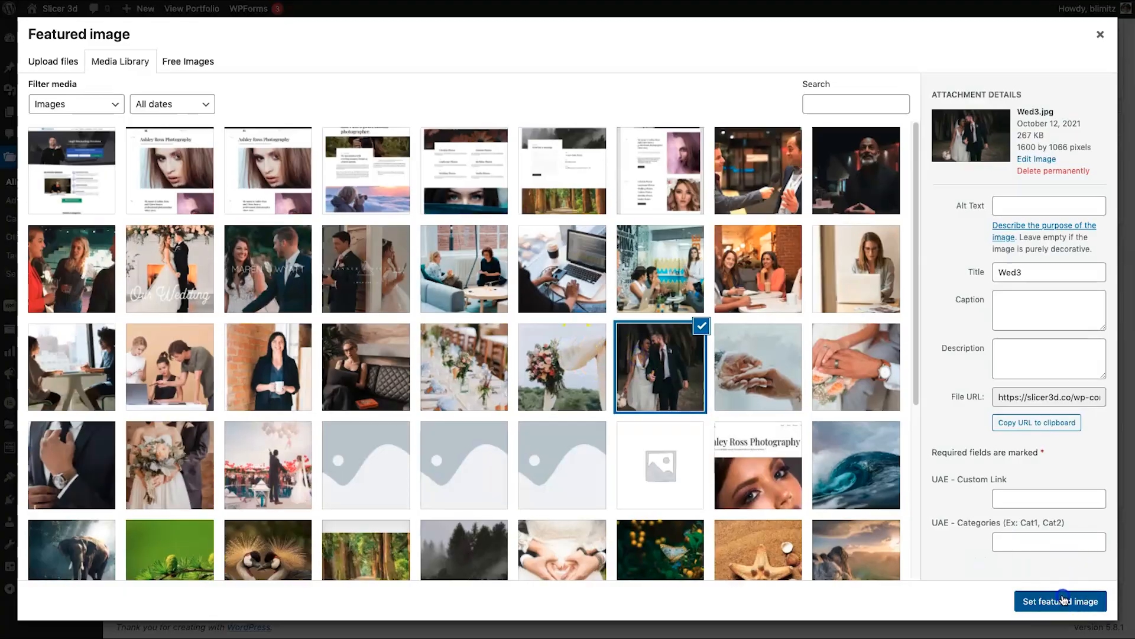
left_click(1062, 599)
scroll(1009, 438, "up", 10)
left_click(1085, 277)
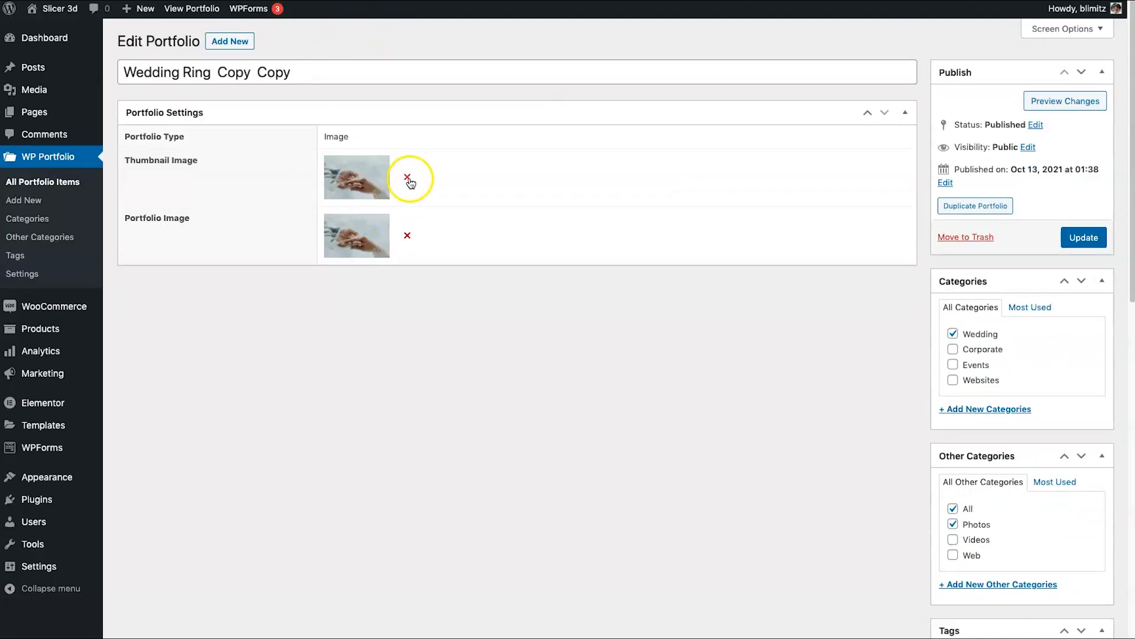
Step: Replace the thumbnail image and the portfolio image of the Wedding Ring Copy Copy item with the flower bouquet arch photo
left_click(408, 178)
left_click(411, 206)
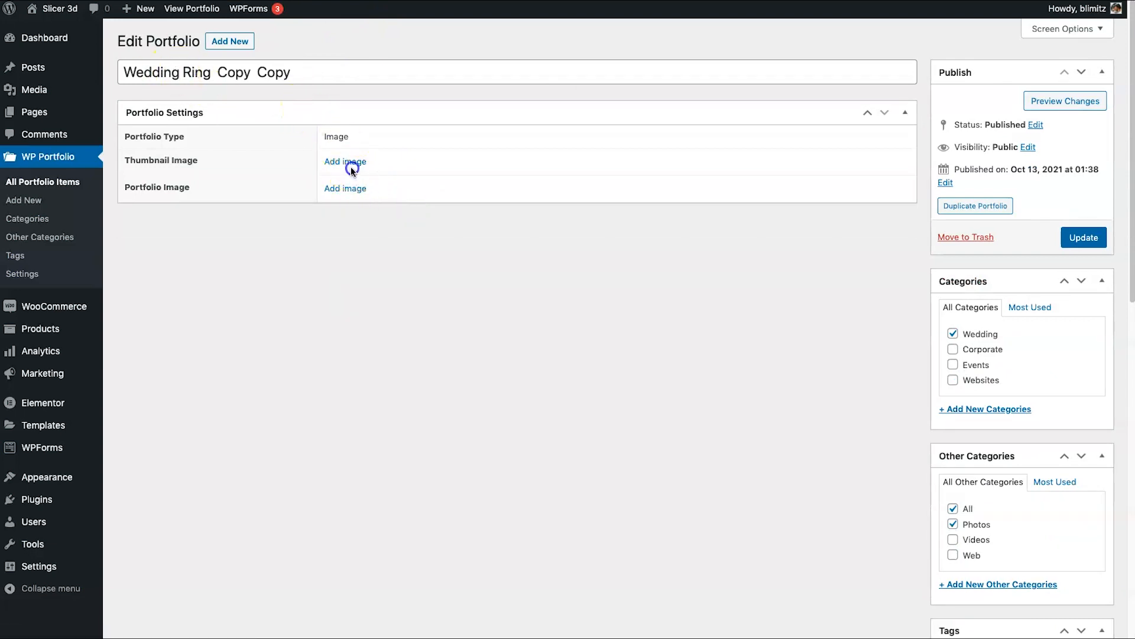
left_click(350, 163)
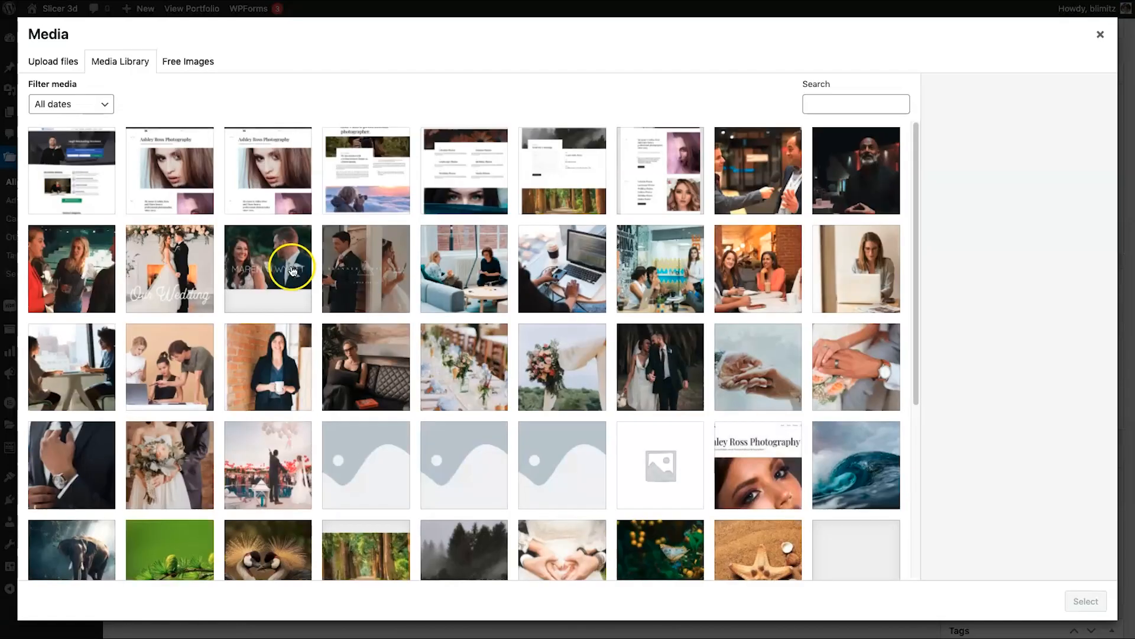
left_click(561, 357)
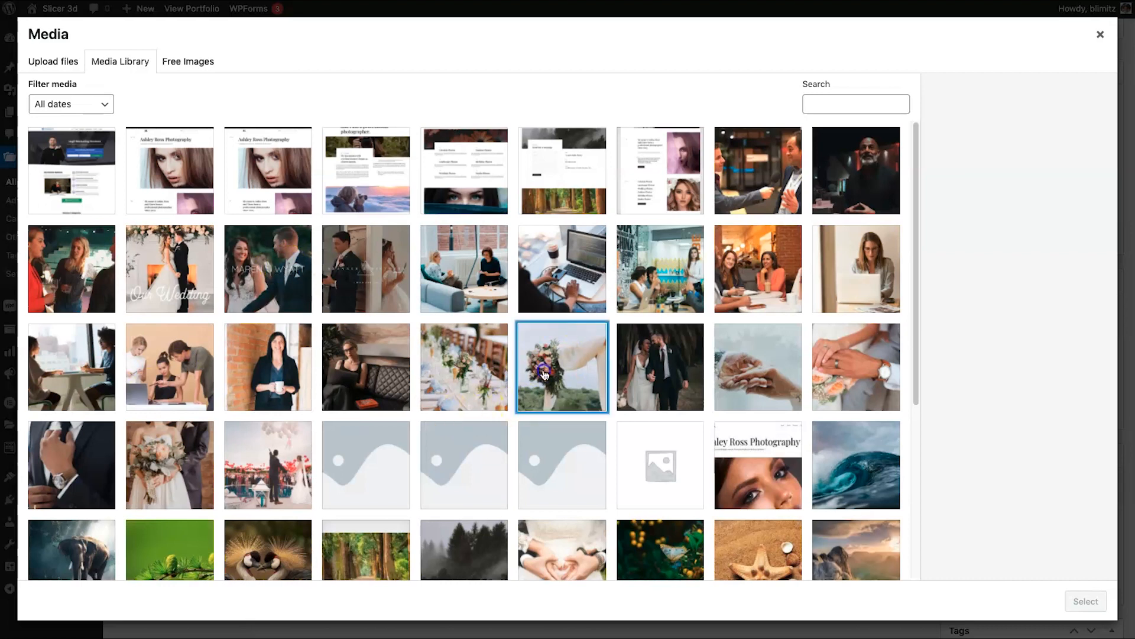
left_click(1086, 601)
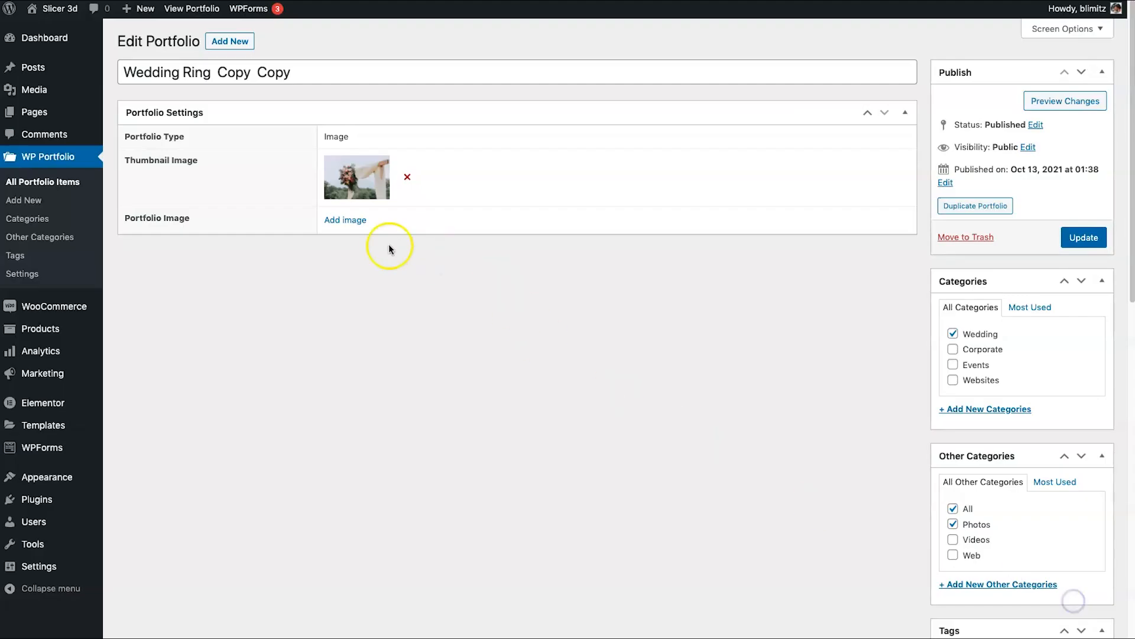
left_click(338, 219)
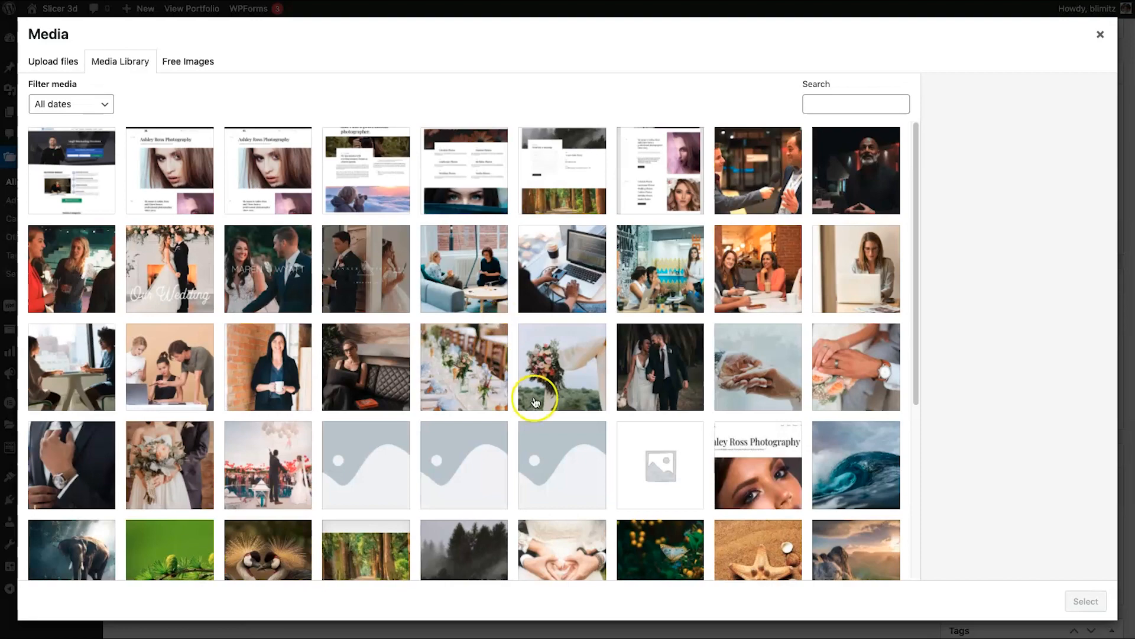
left_click(535, 403)
left_click(1086, 601)
Step: Replace the item's featured image with the same flower bouquet arch photo and update the item
scroll(1041, 562, "down", 10)
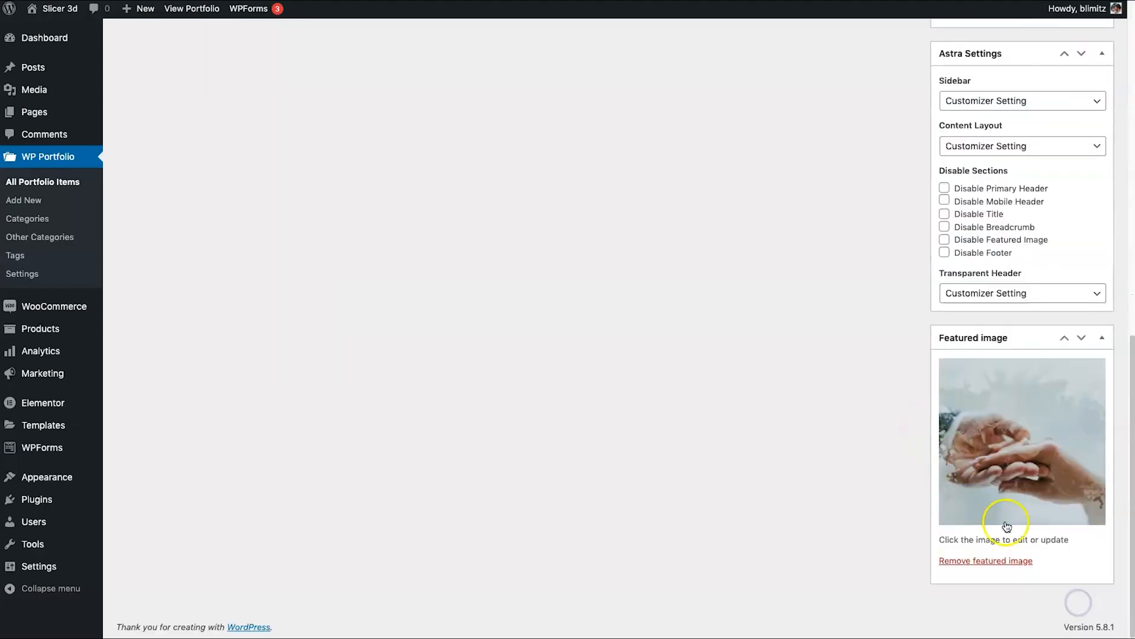
left_click(1007, 563)
left_click(1003, 565)
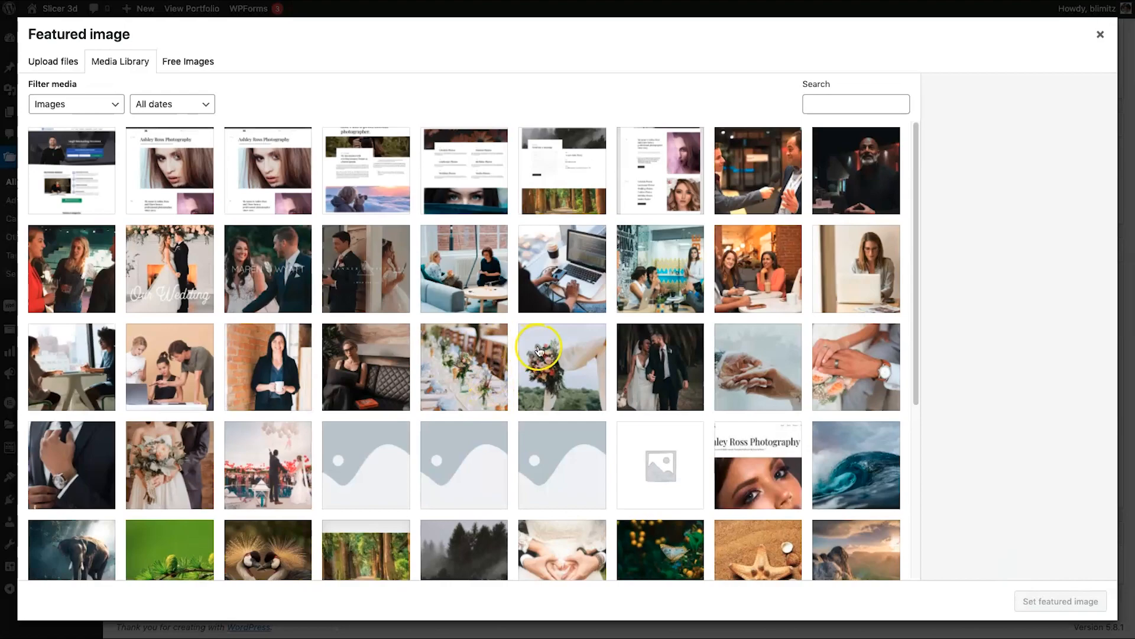
left_click(540, 351)
left_click(1060, 601)
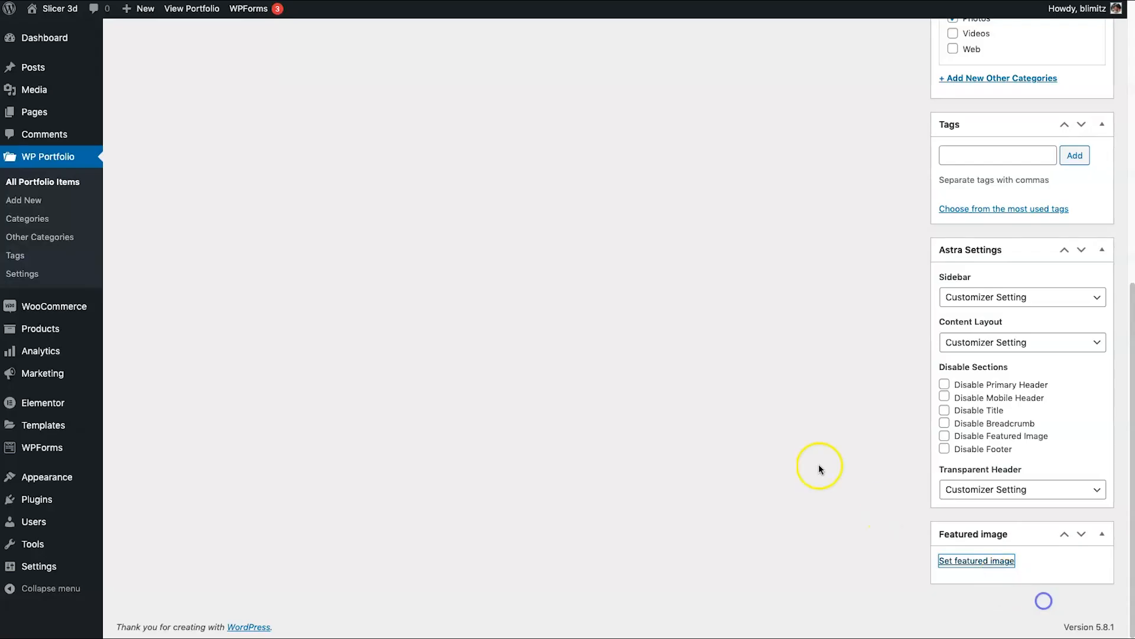
scroll(818, 464, "up", 10)
left_click(1068, 237)
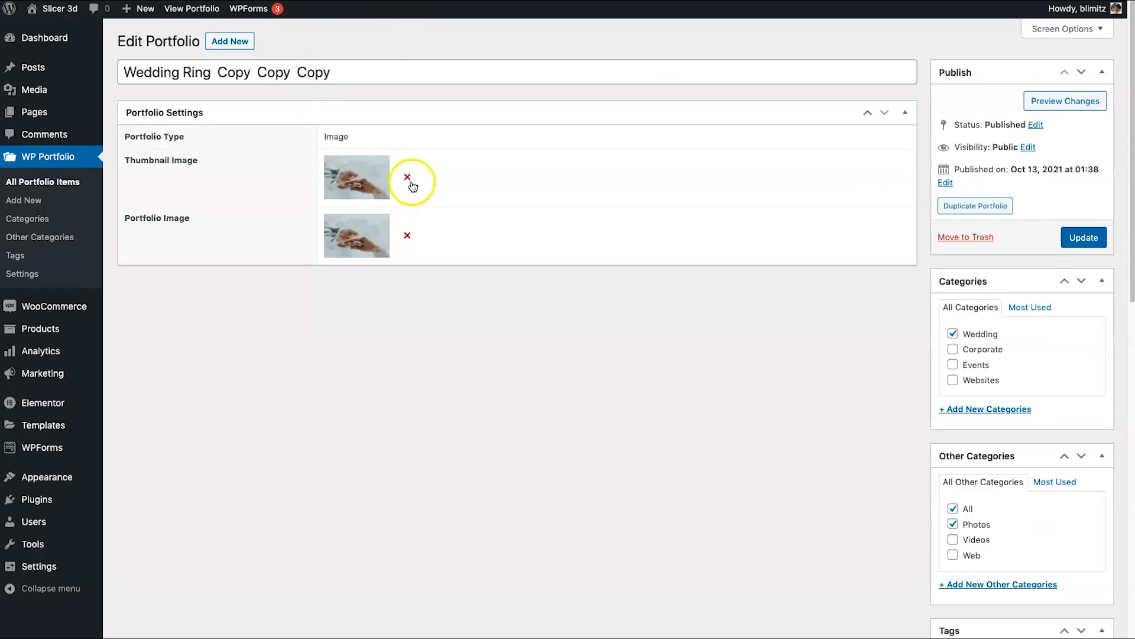
Step: Replace the thumbnail and portfolio images of the Wedding Ring Copy Copy Copy item with the decorated wedding table photo
left_click(409, 180)
left_click(408, 204)
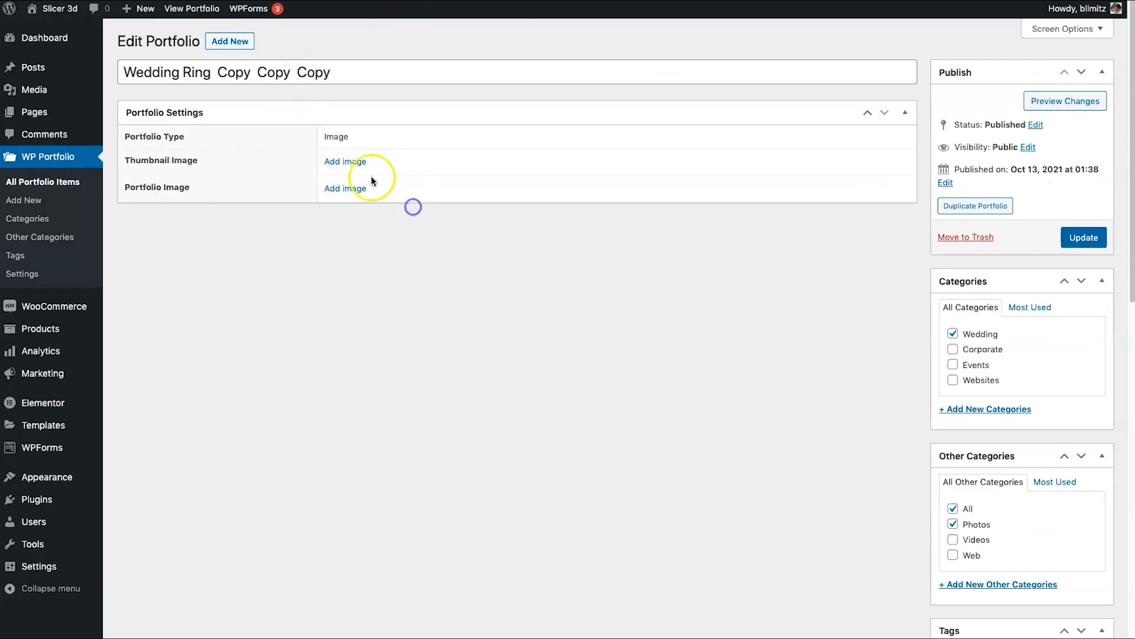
left_click(362, 165)
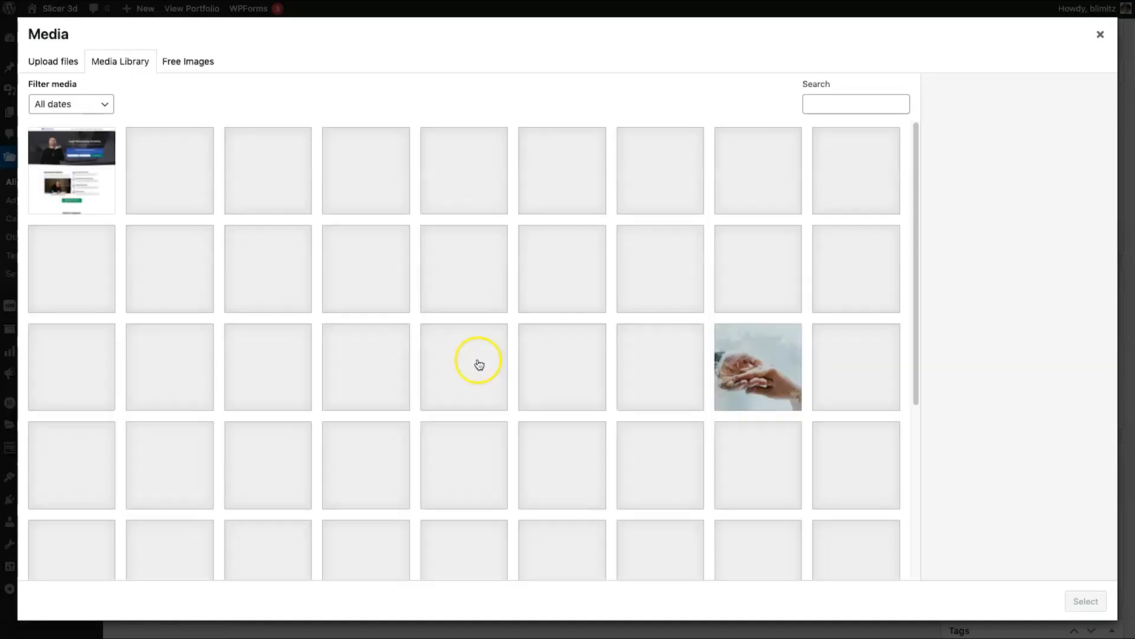
scroll(479, 364, "down", 5)
scroll(484, 375, "up", 5)
left_click(466, 360)
left_click(1086, 601)
left_click(329, 223)
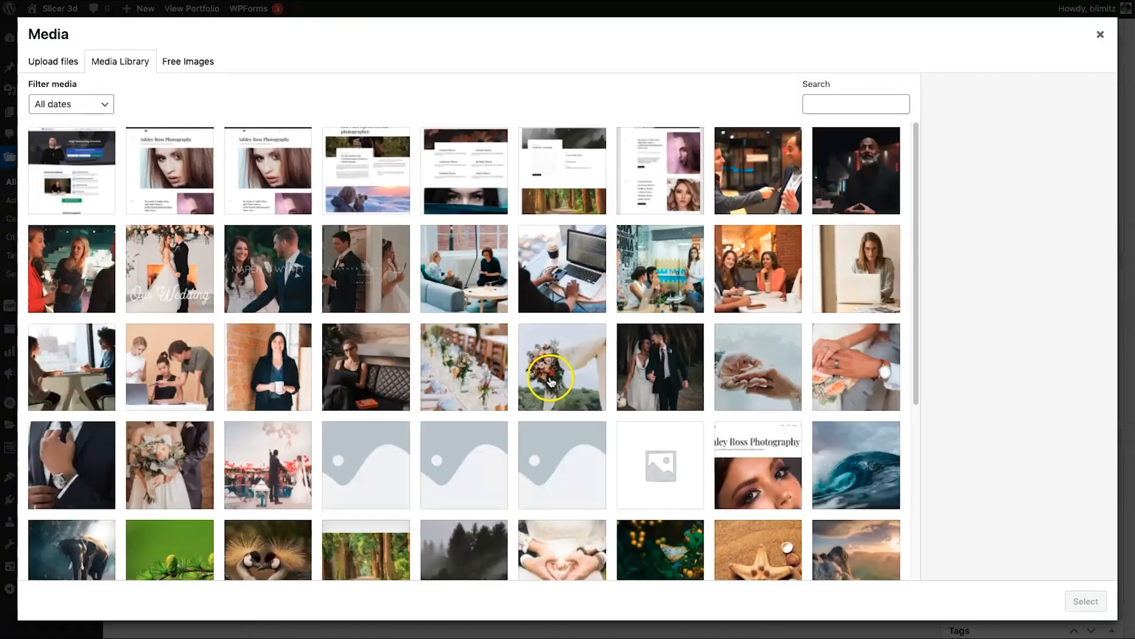
left_click(466, 363)
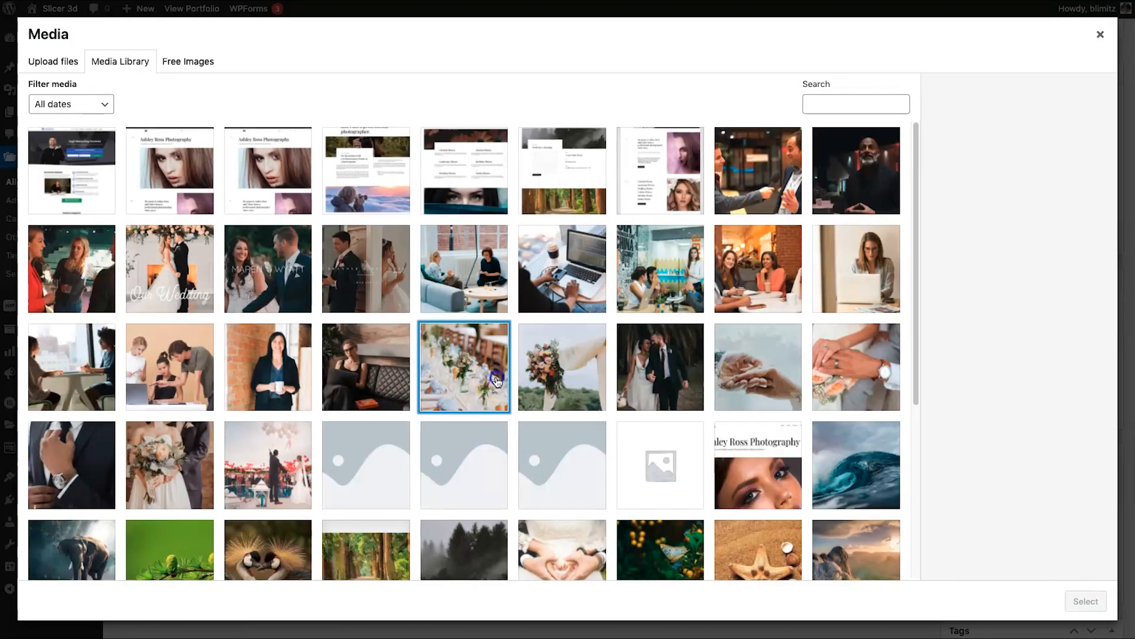
left_click(1086, 601)
Step: Retitle the Wedding Ring Copy Copy Copy item "Table Layout"
left_click(235, 71)
key("ctrl+a")
type("Table Layout")
Step: Replace the featured image of the Table Layout item with the decorated wedding table photo and update the item
scroll(837, 502, "down", 10)
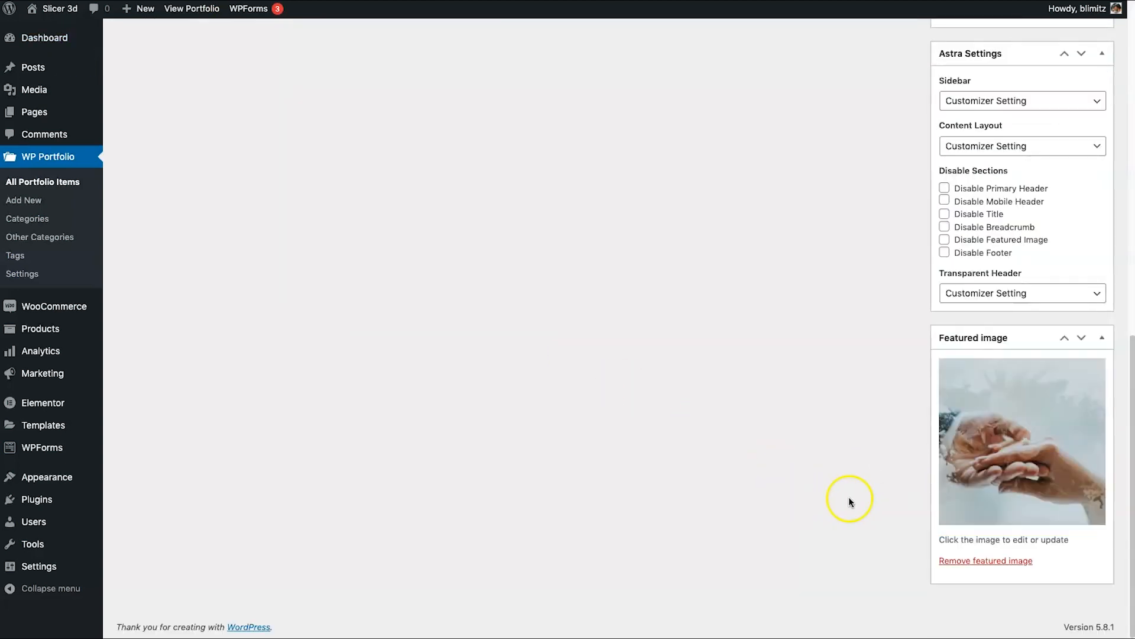
left_click(980, 565)
left_click(996, 562)
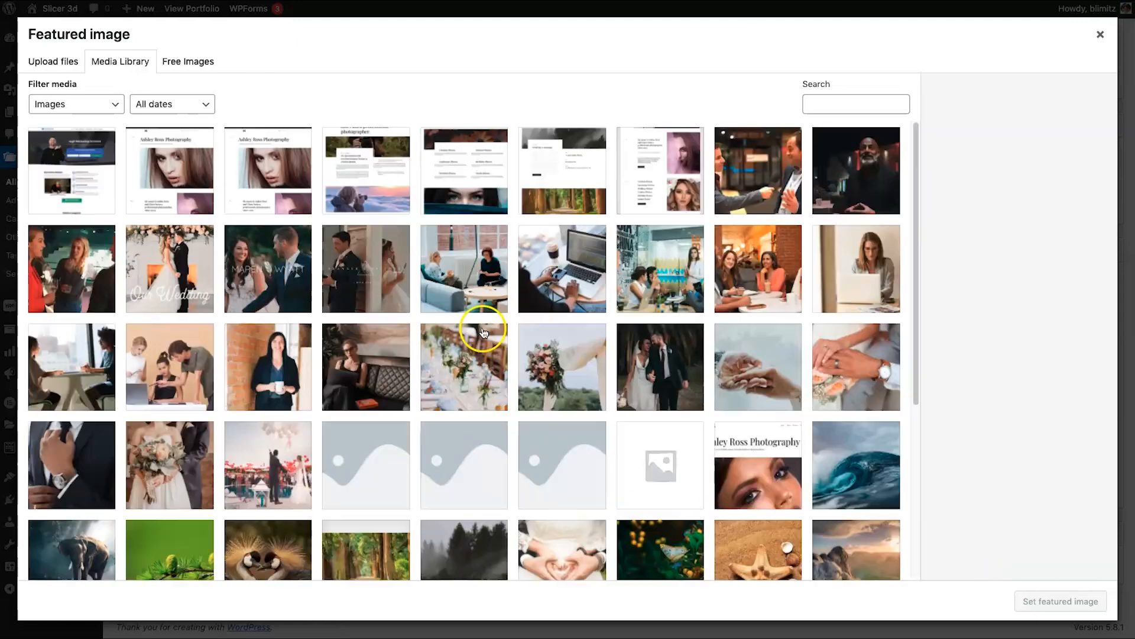
left_click(467, 349)
left_click(1052, 602)
scroll(1005, 331, "up", 10)
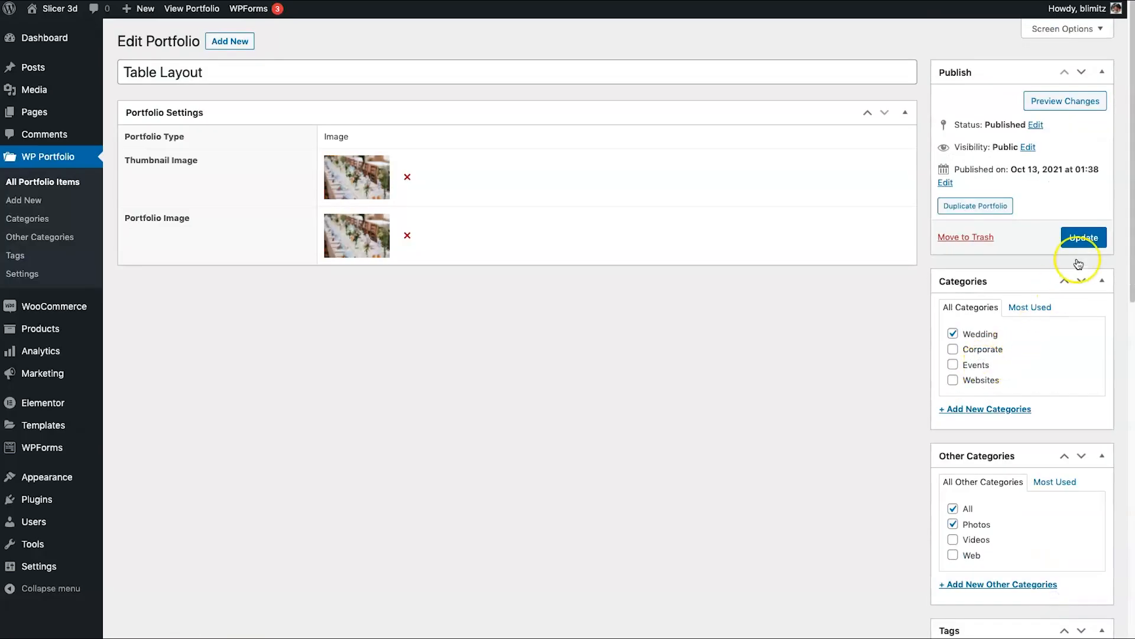
left_click(1084, 237)
Step: Retitle the item with the flower bouquet images "Flower Bouquet" and update it
left_click(144, 121)
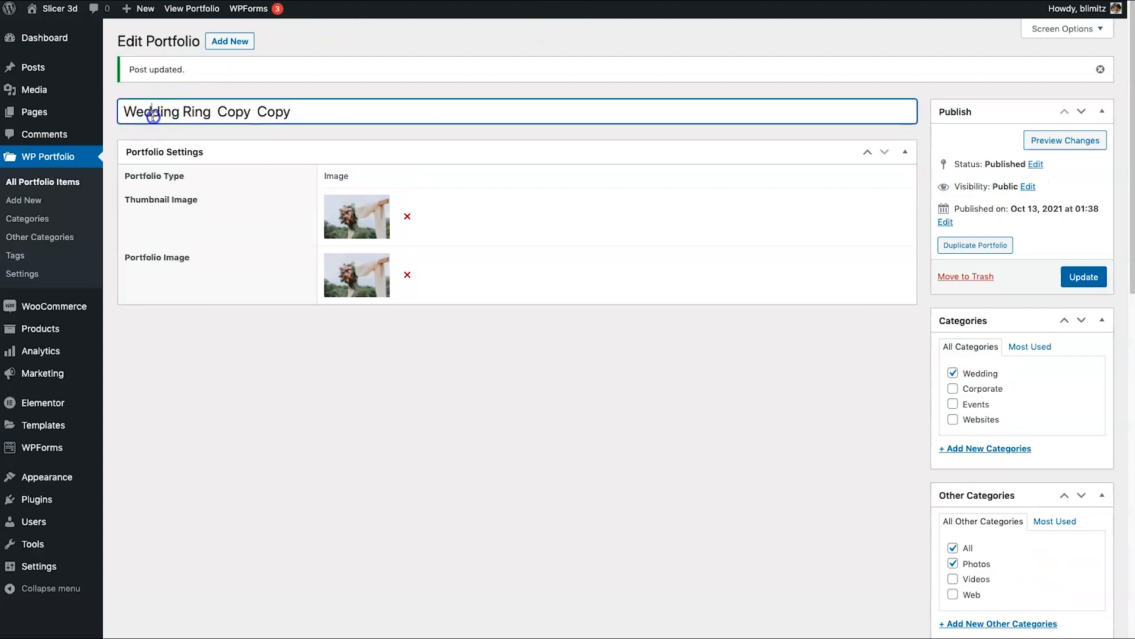
triple_click(153, 117)
type("Flower Bouquet")
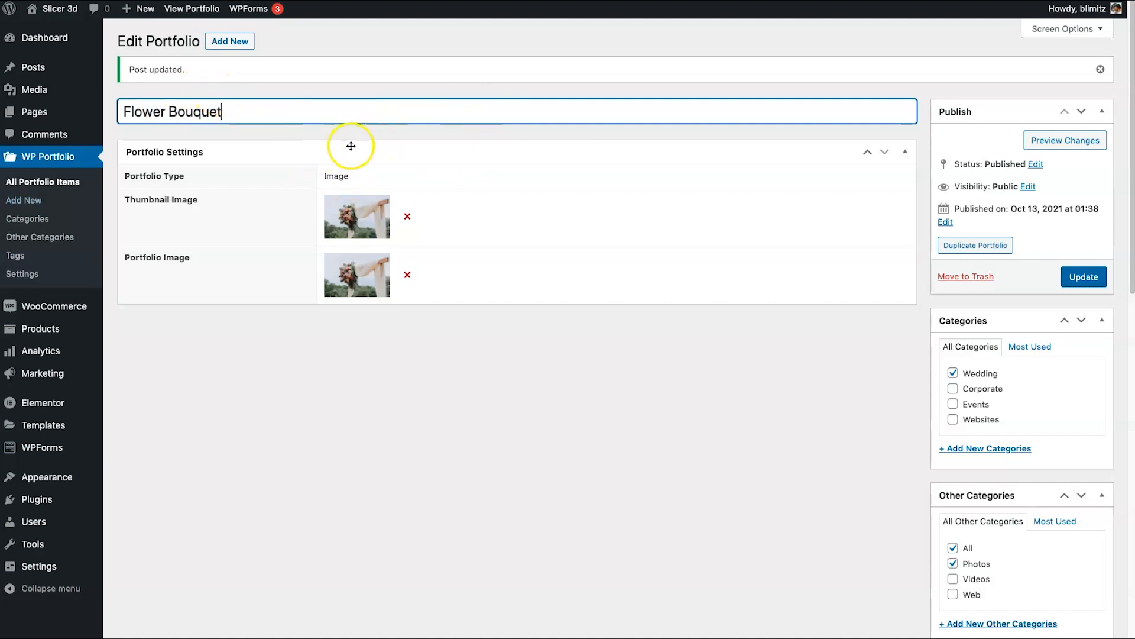
left_click(1103, 280)
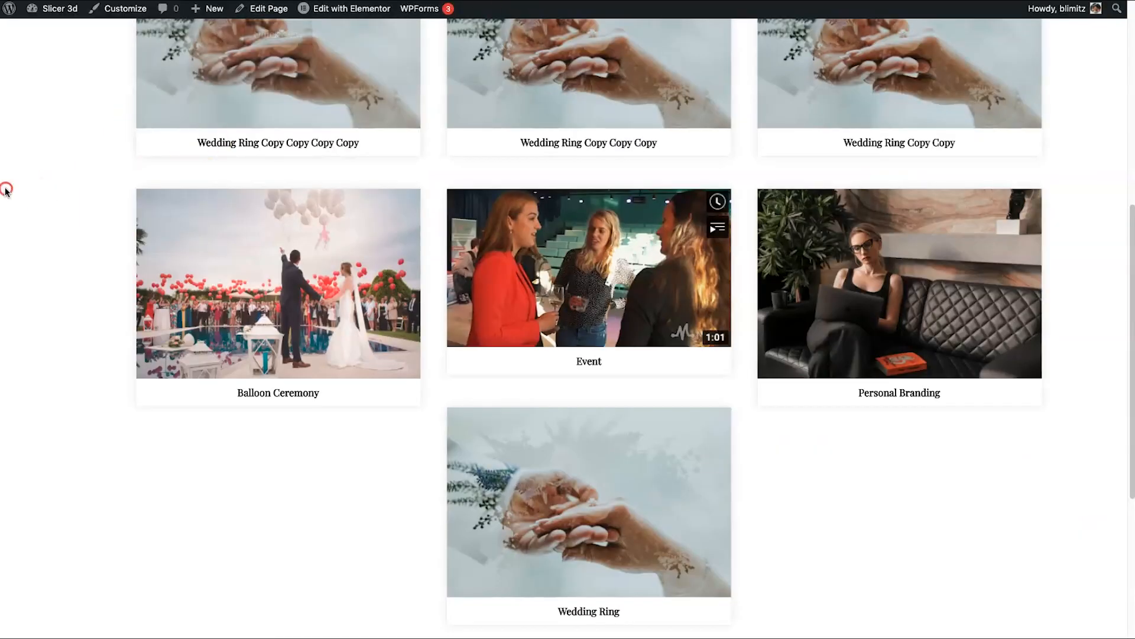
Step: Reload the live Portfolio page and check the updated gallery items
right_click(6, 184)
left_click(85, 218)
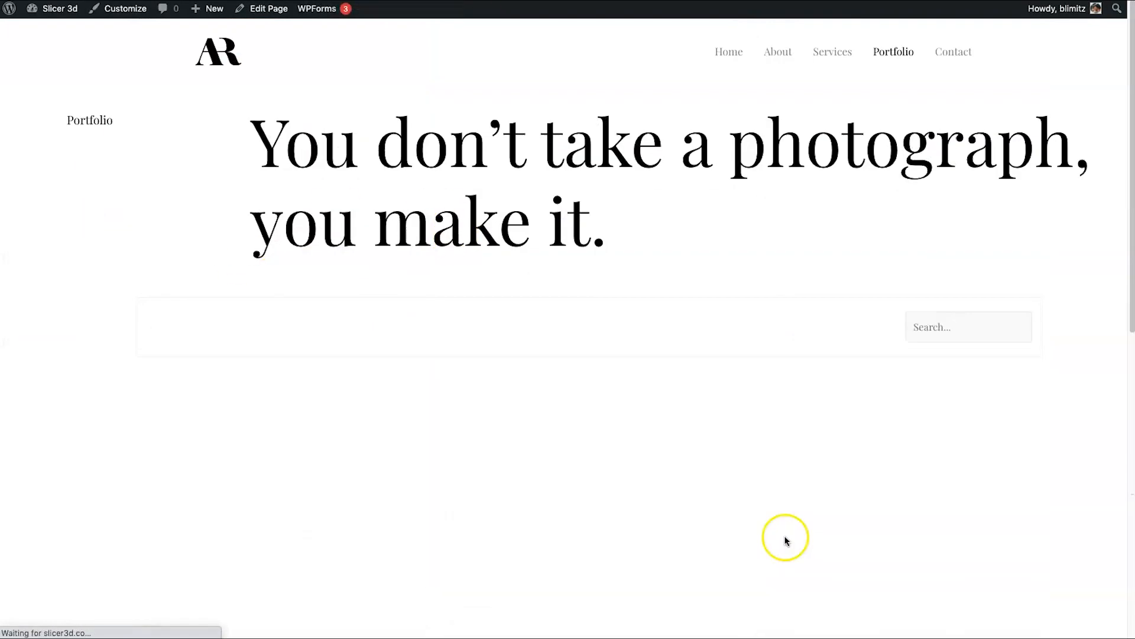
scroll(414, 494, "down", 3)
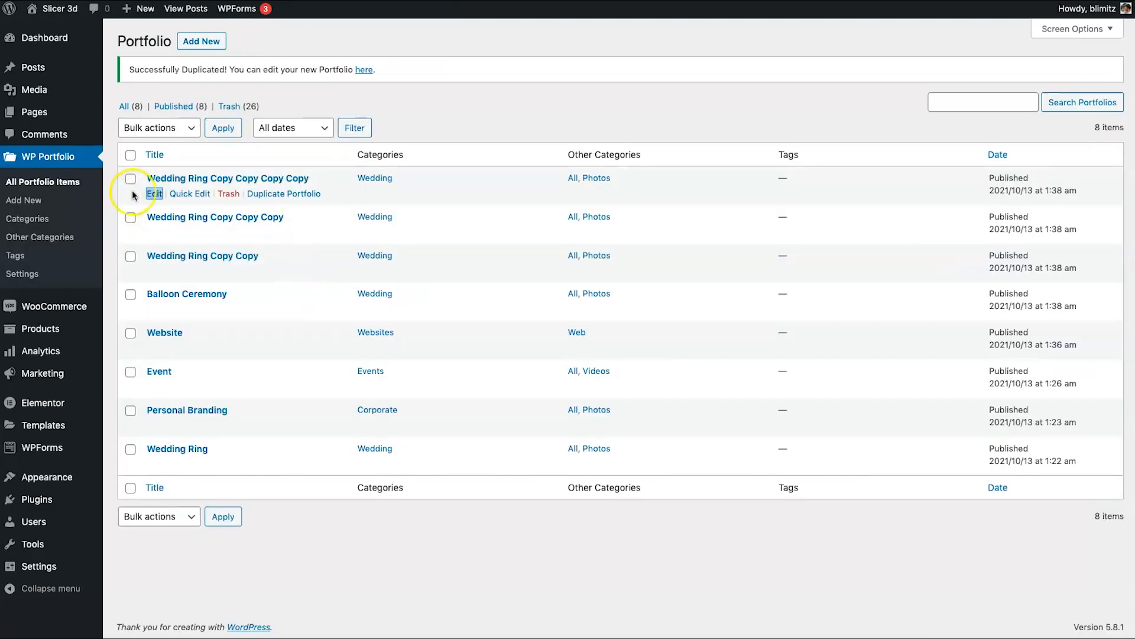
Step: Reload the portfolio items list and move the Wedding Ring Copy Copy Copy Copy item to the trash
right_click(461, 83)
left_click(486, 112)
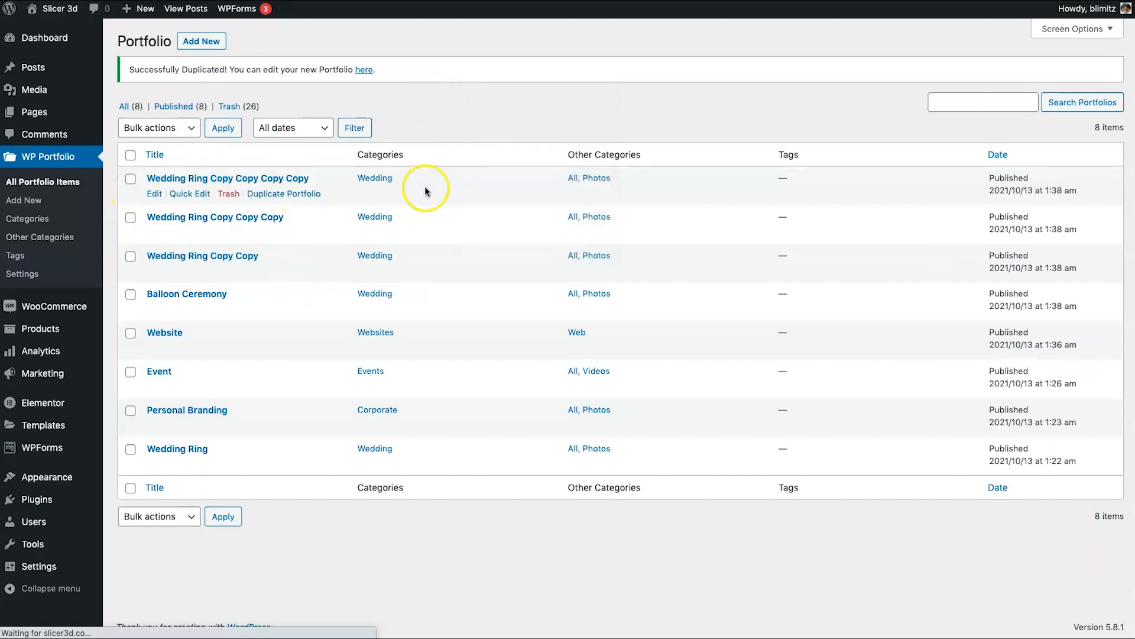
left_click(236, 195)
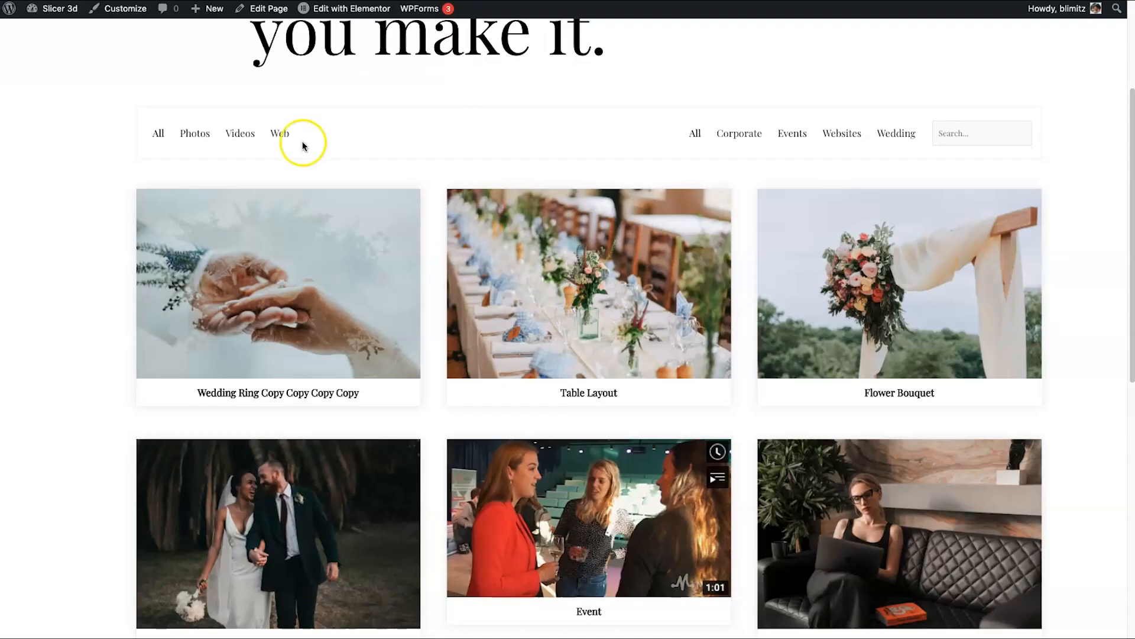
Step: Reload the live Portfolio page, page through the gallery images in the lightbox starting from Table Layout, and close it
right_click(306, 147)
left_click(286, 176)
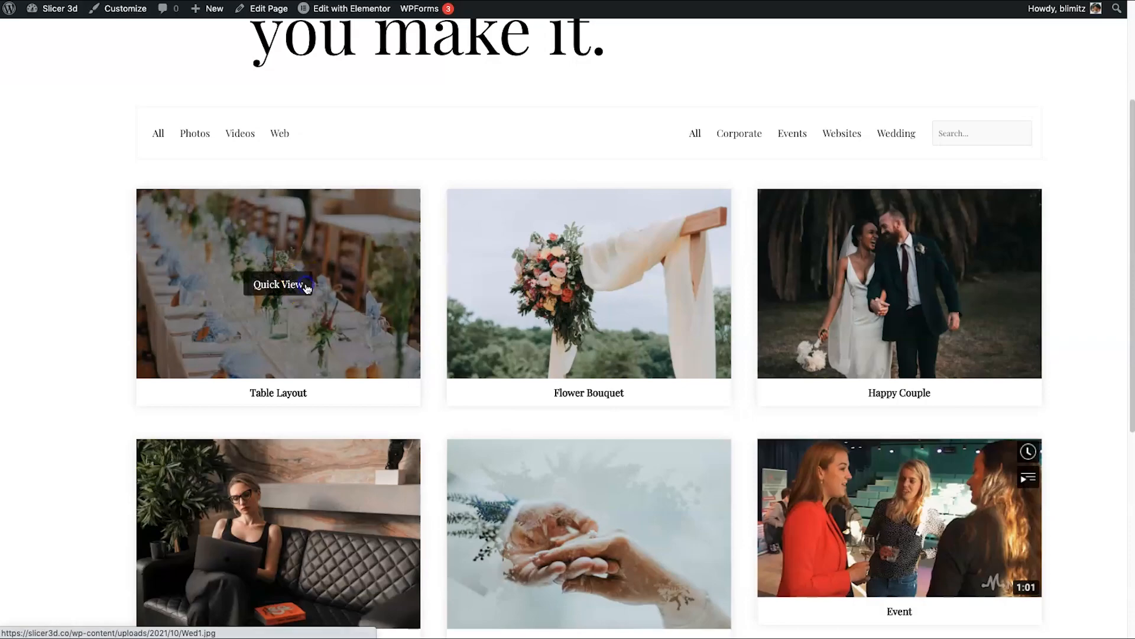
left_click(304, 284)
left_click(1080, 327)
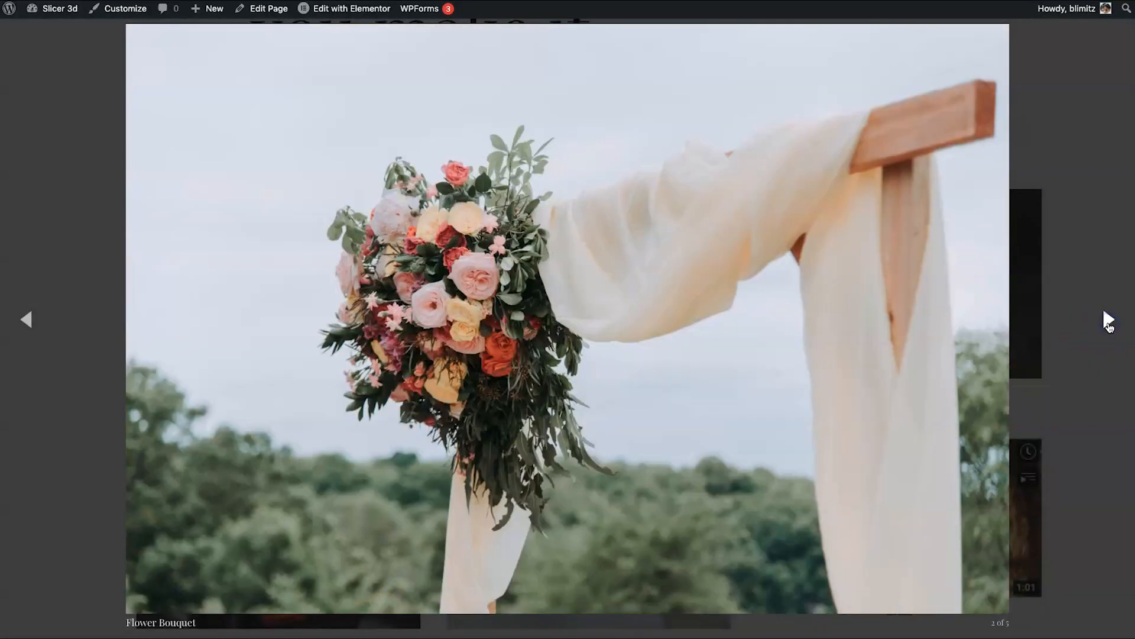
left_click(1109, 321)
left_click(1109, 321)
left_click(1109, 323)
left_click(1109, 322)
left_click(1109, 323)
left_click(1109, 323)
left_click(1075, 205)
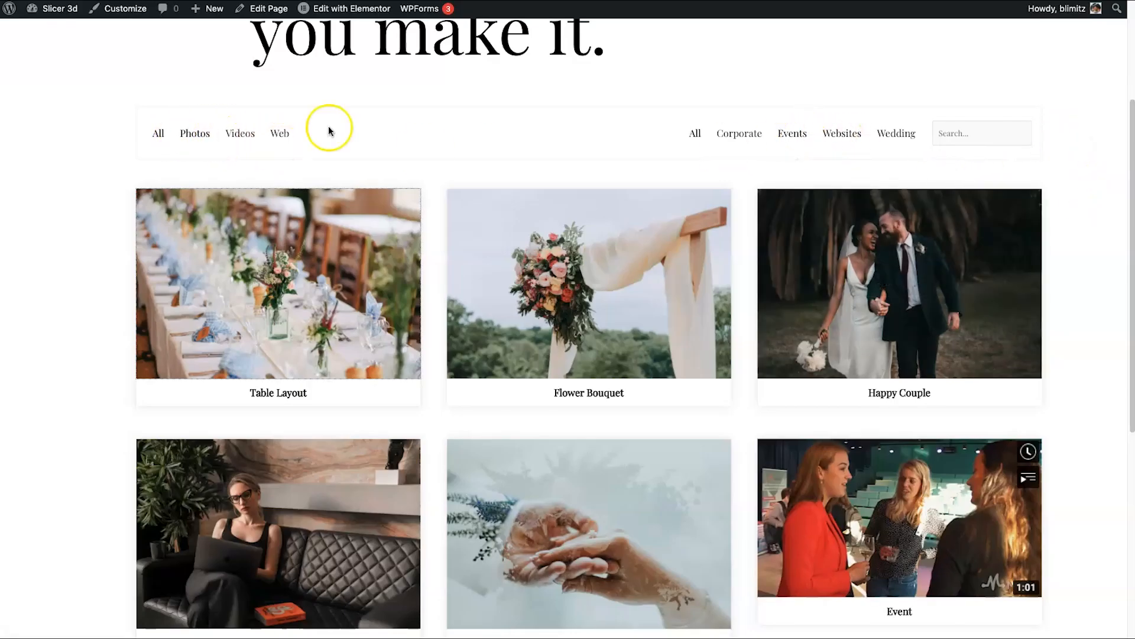
Step: Search the portfolio gallery for "event" using its search field
left_click(972, 125)
scroll(773, 363, "down", 5)
scroll(945, 481, "up", 8)
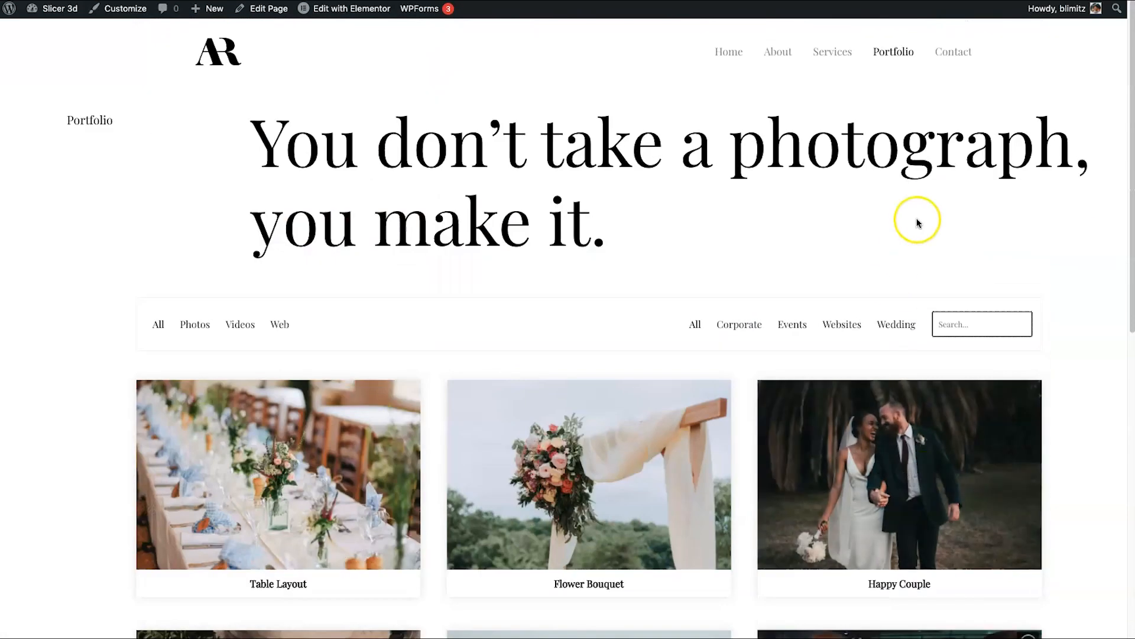
type("event")
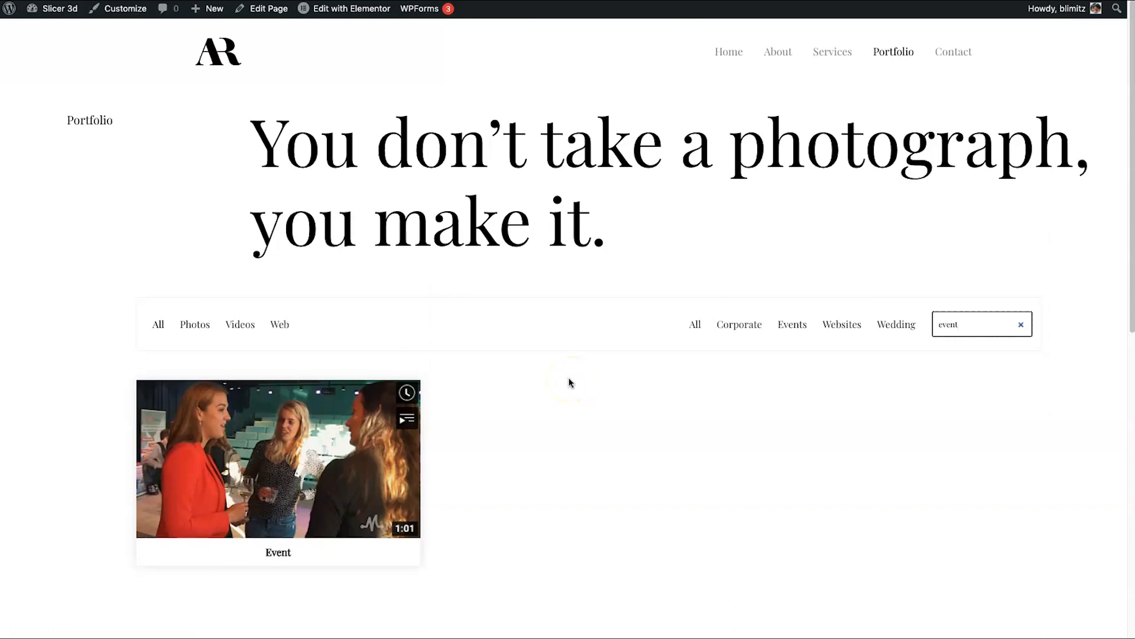
left_click(540, 332)
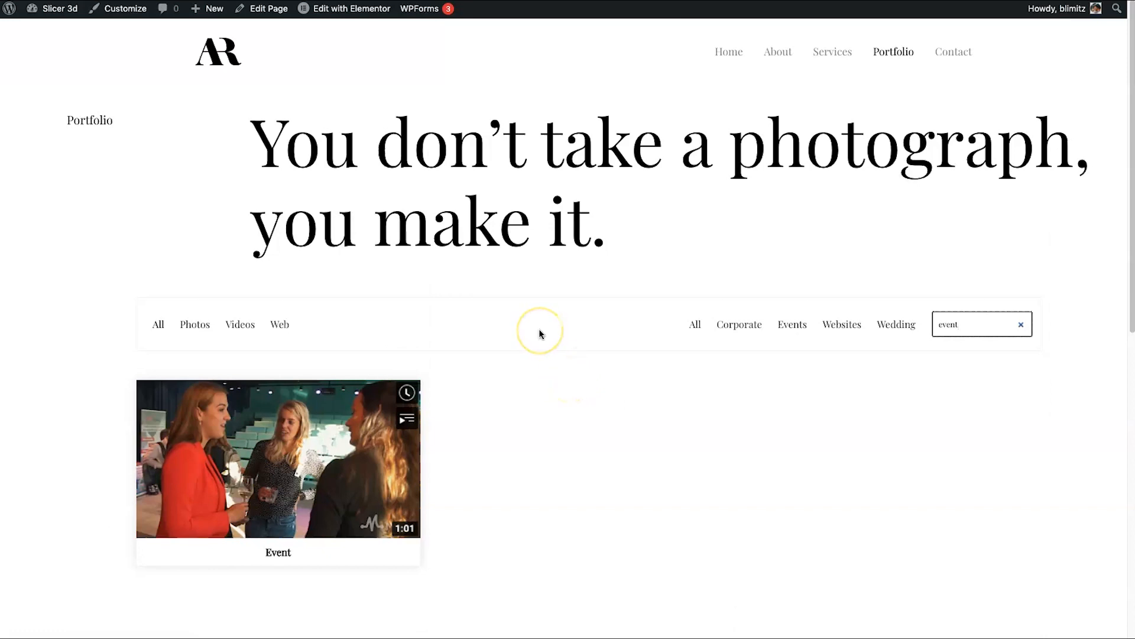